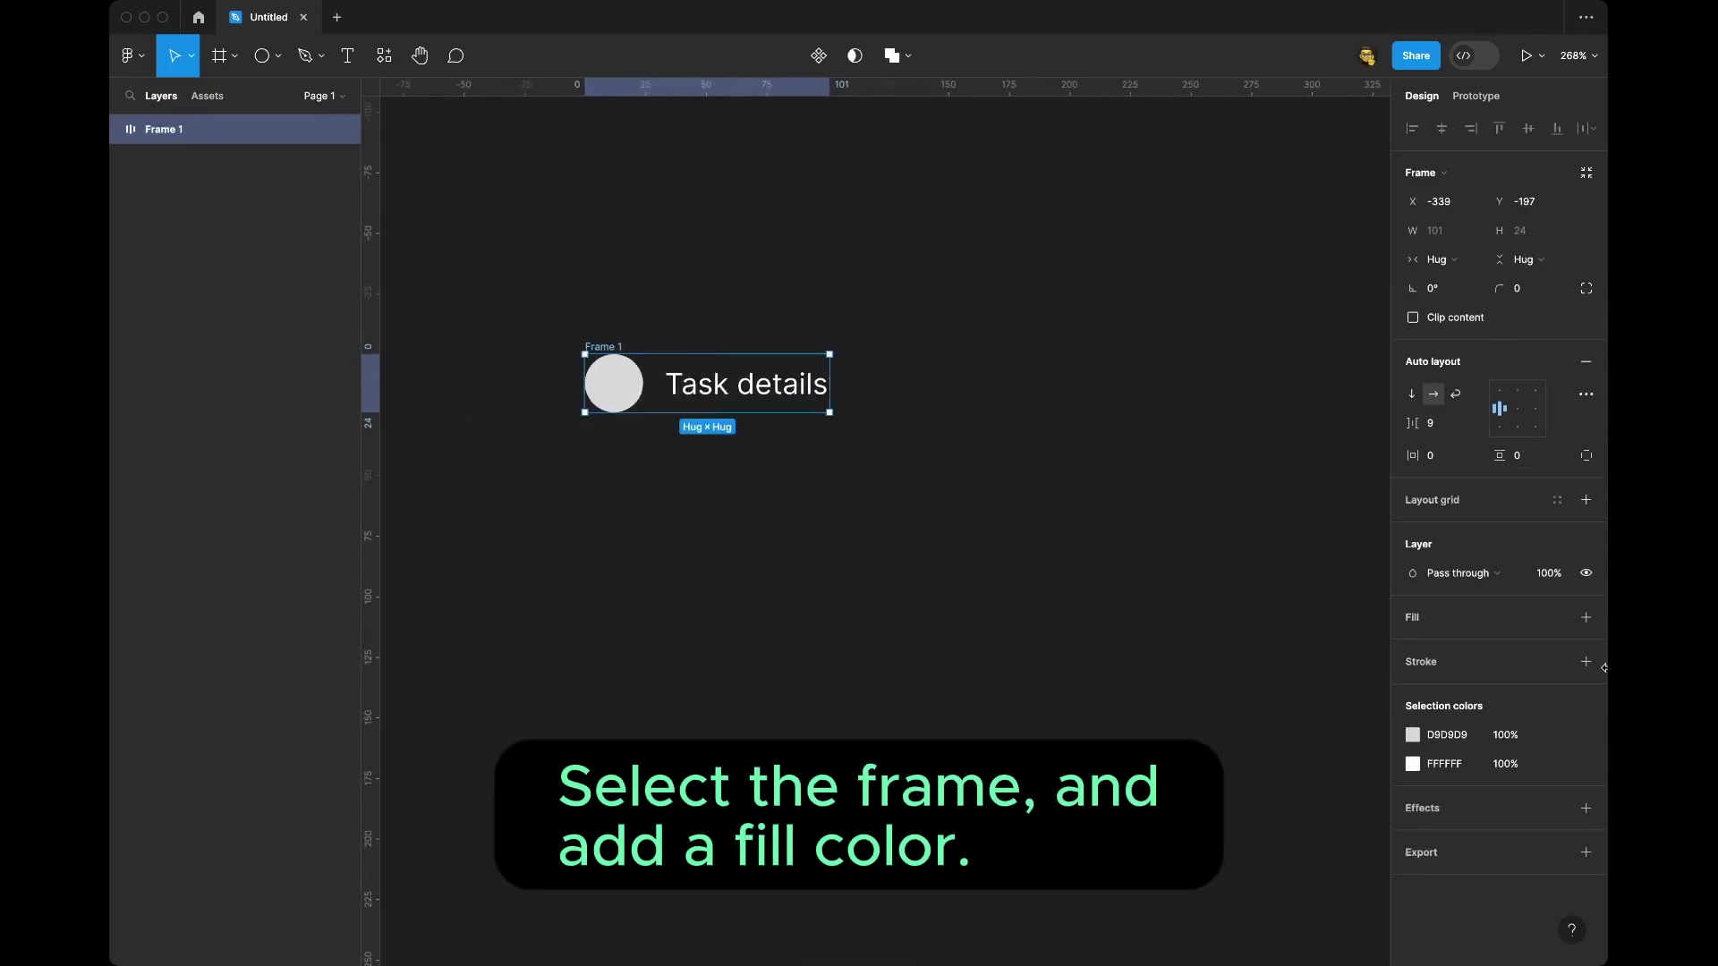
# - Add a white FFFFFF fill to the frame and set the Task details text's fill color to 232323
pyautogui.click(1586, 618)
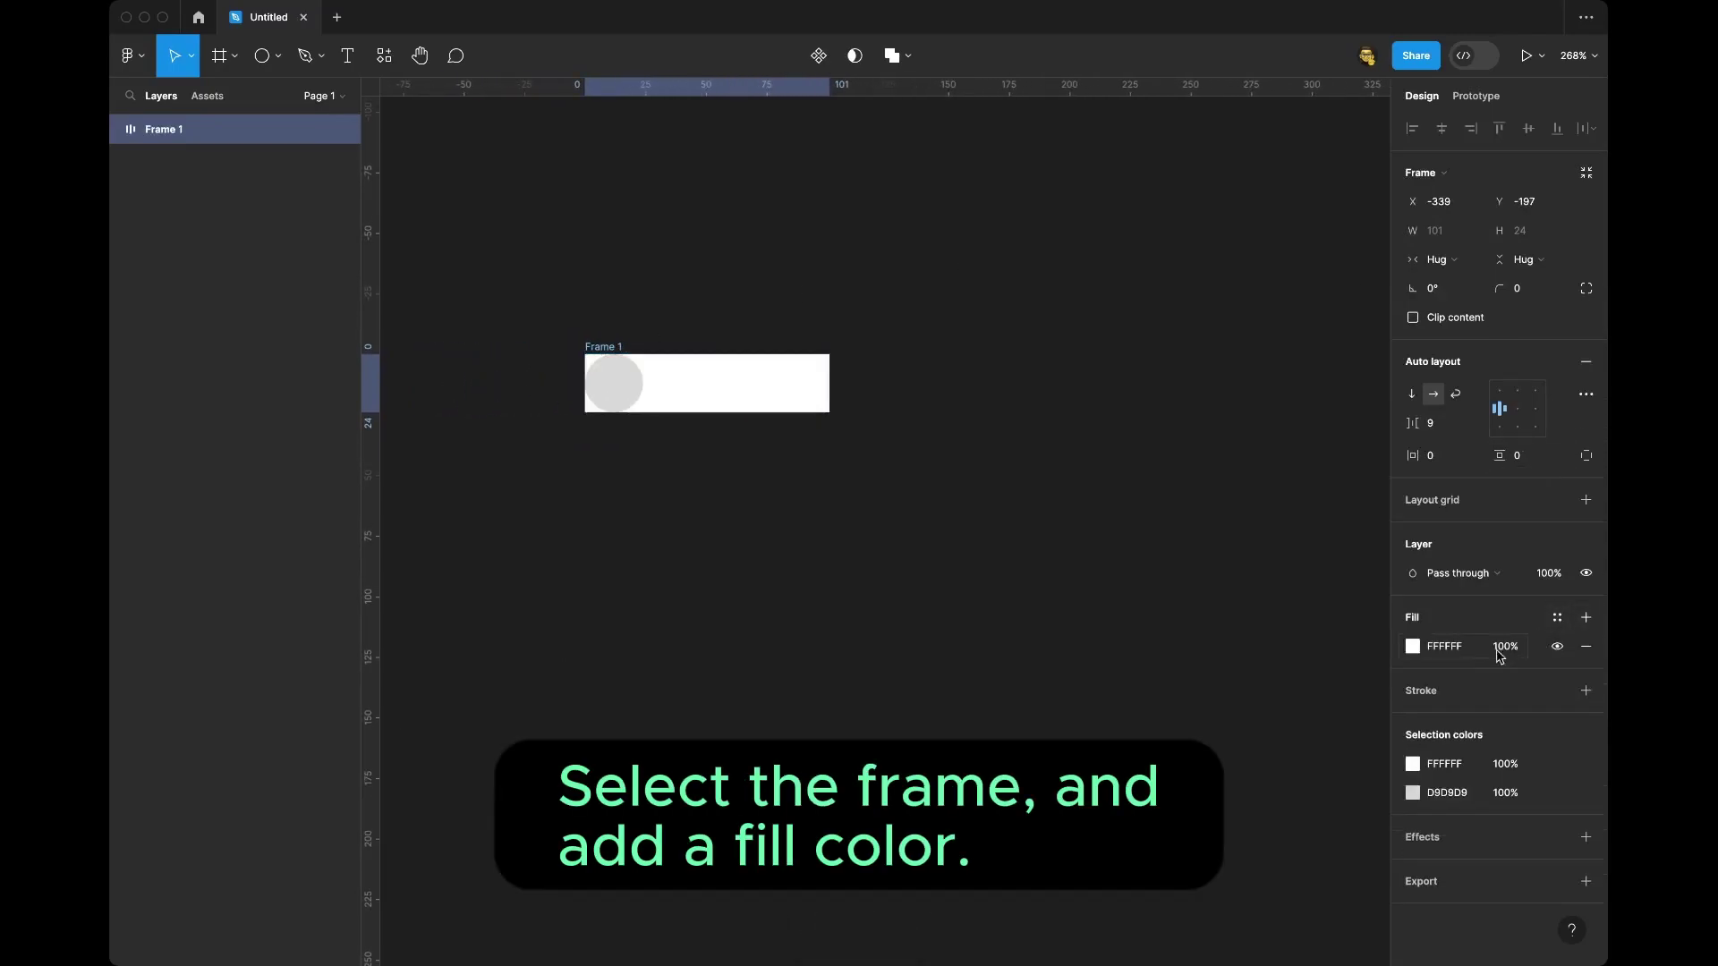
pyautogui.click(677, 392)
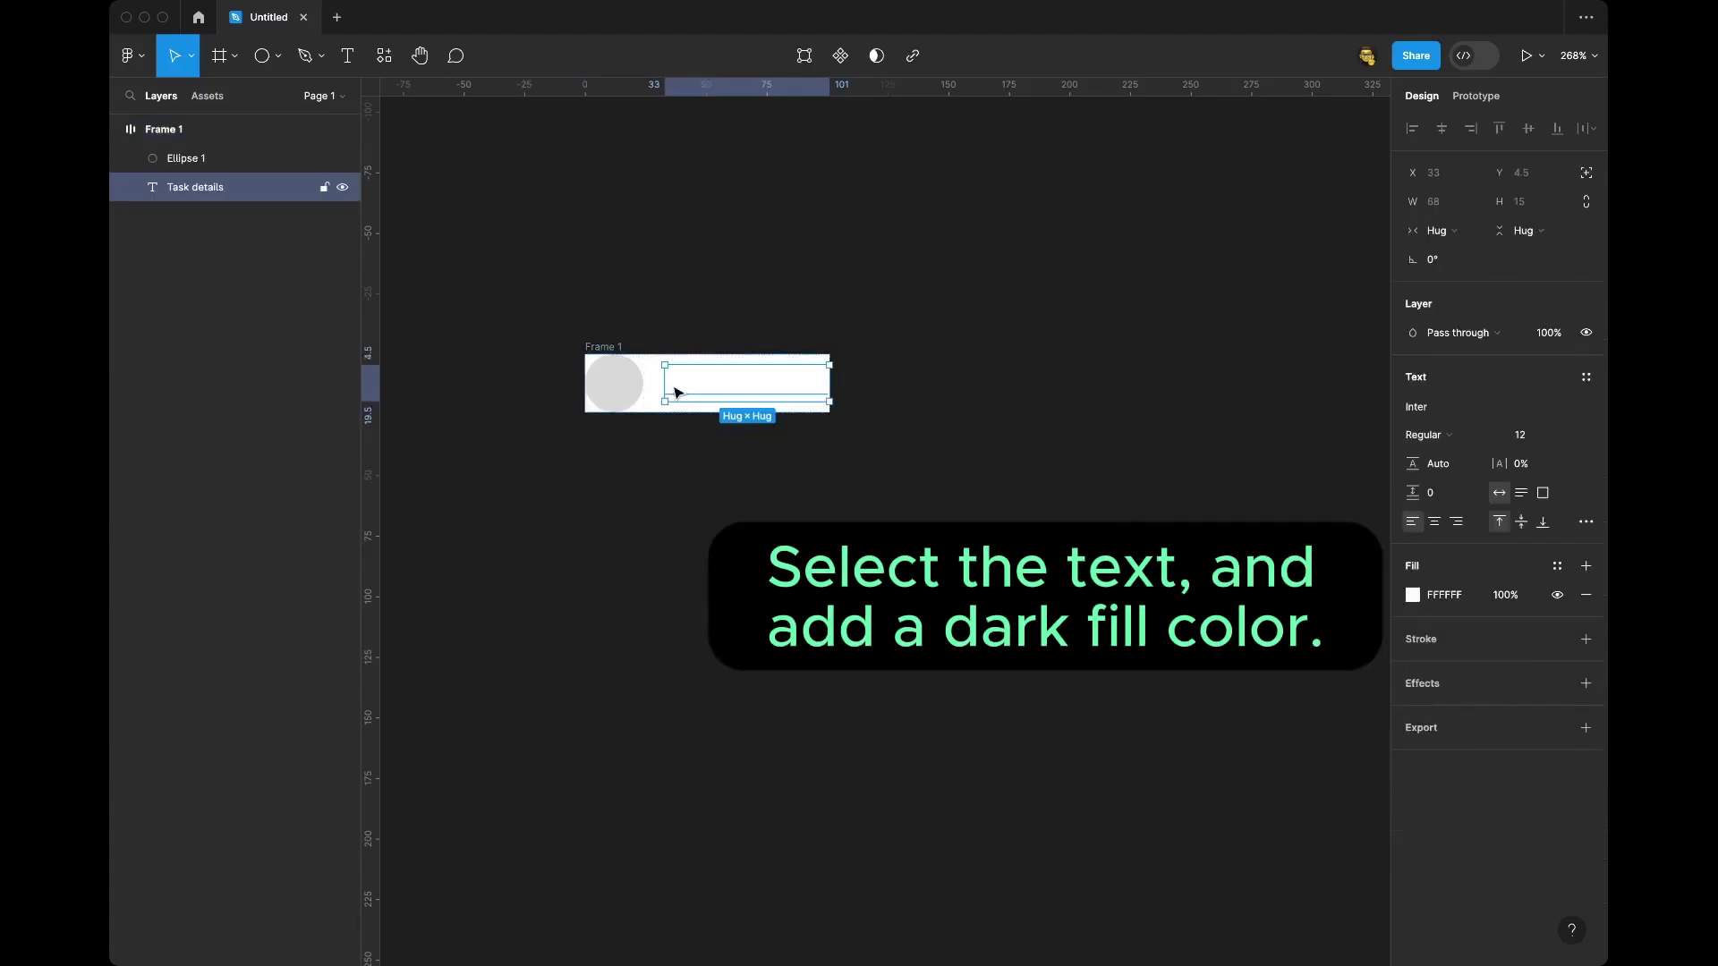
pyautogui.click(1464, 605)
pyautogui.write('232323')
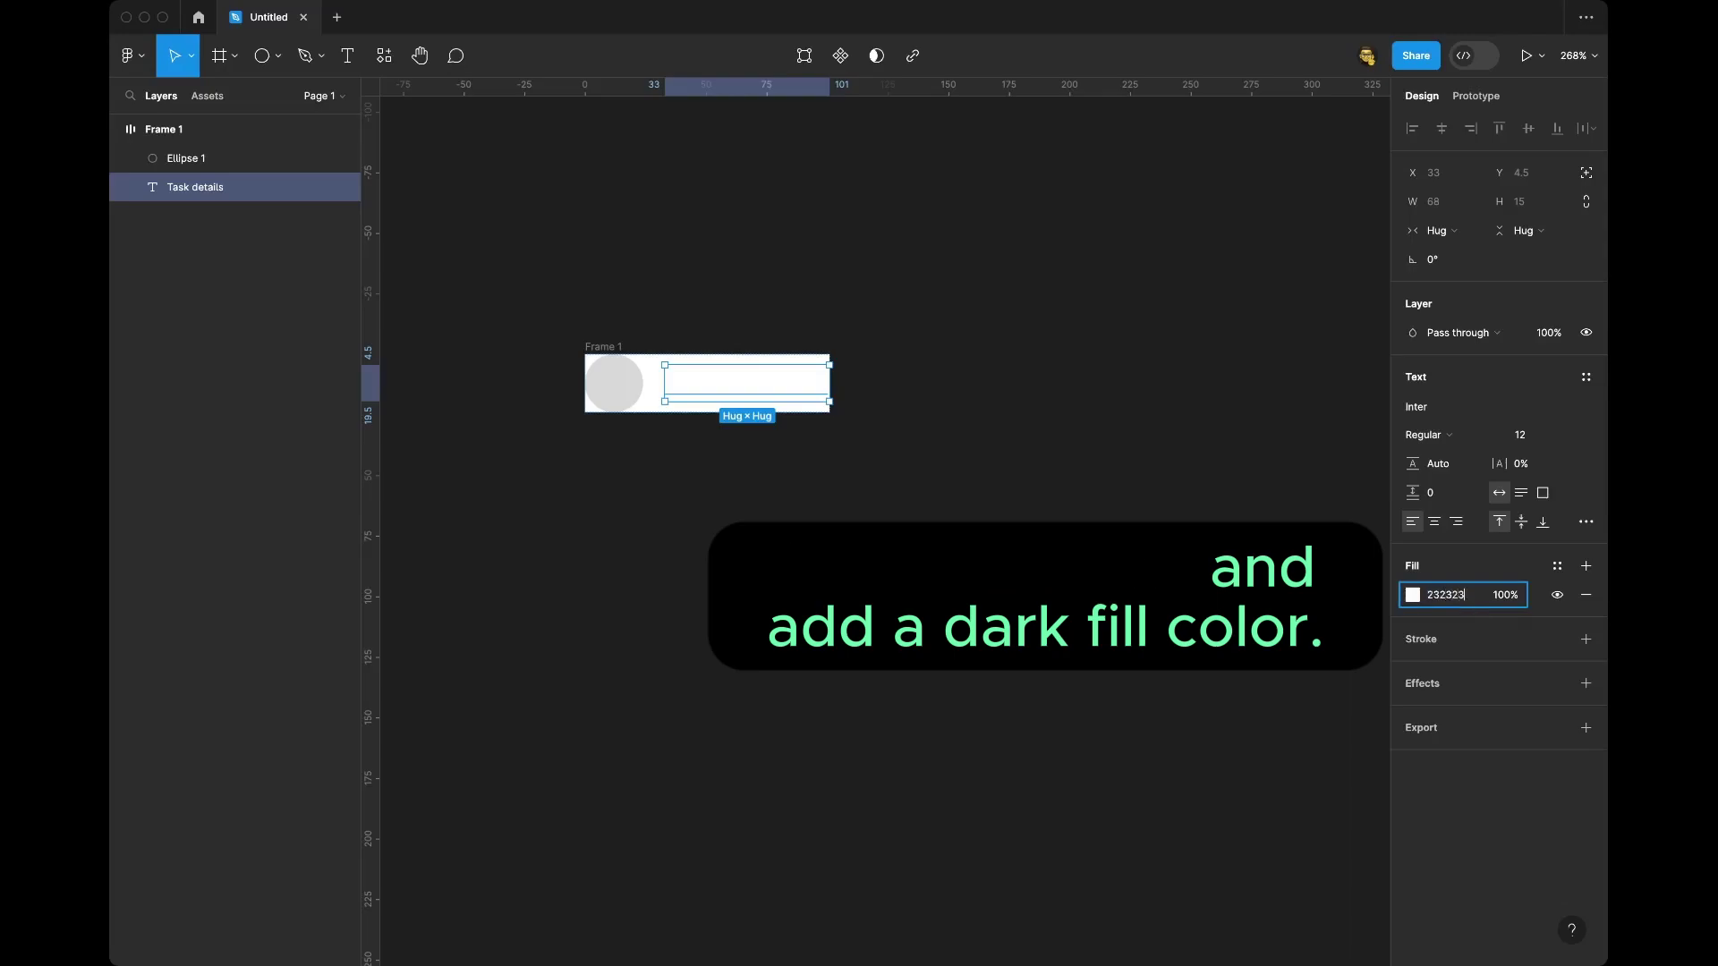
pyautogui.press('Return')
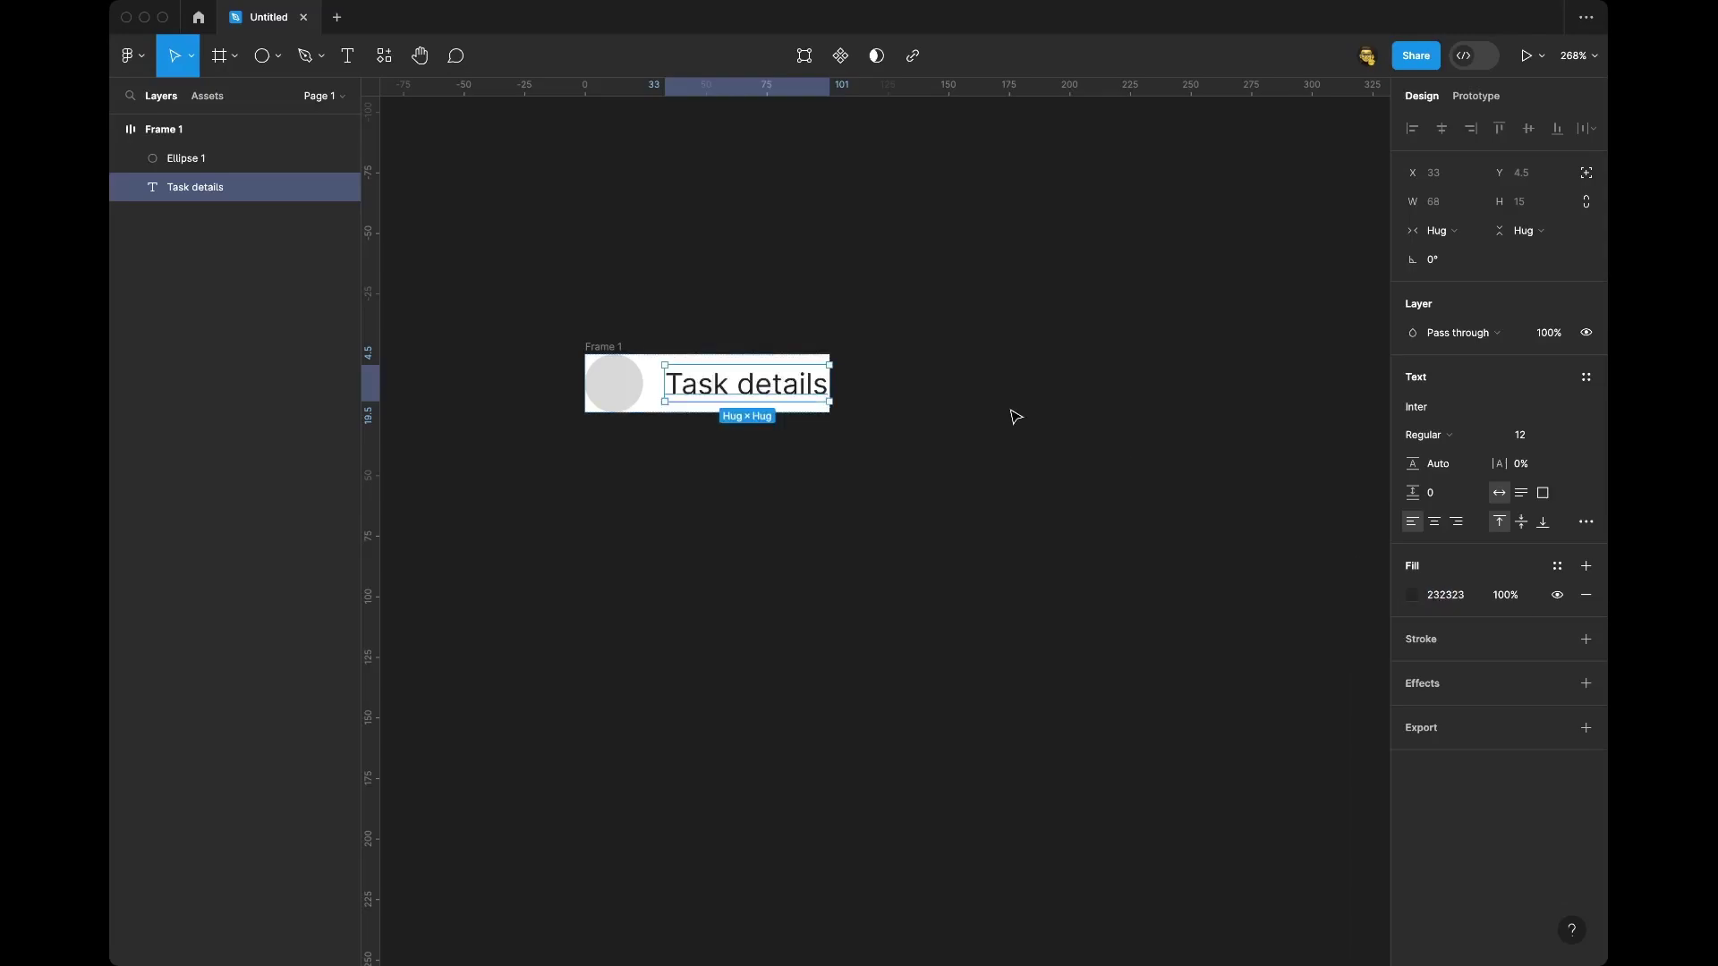
# - Set the auto layout frame's horizontal and vertical padding to 10
pyautogui.click(604, 346)
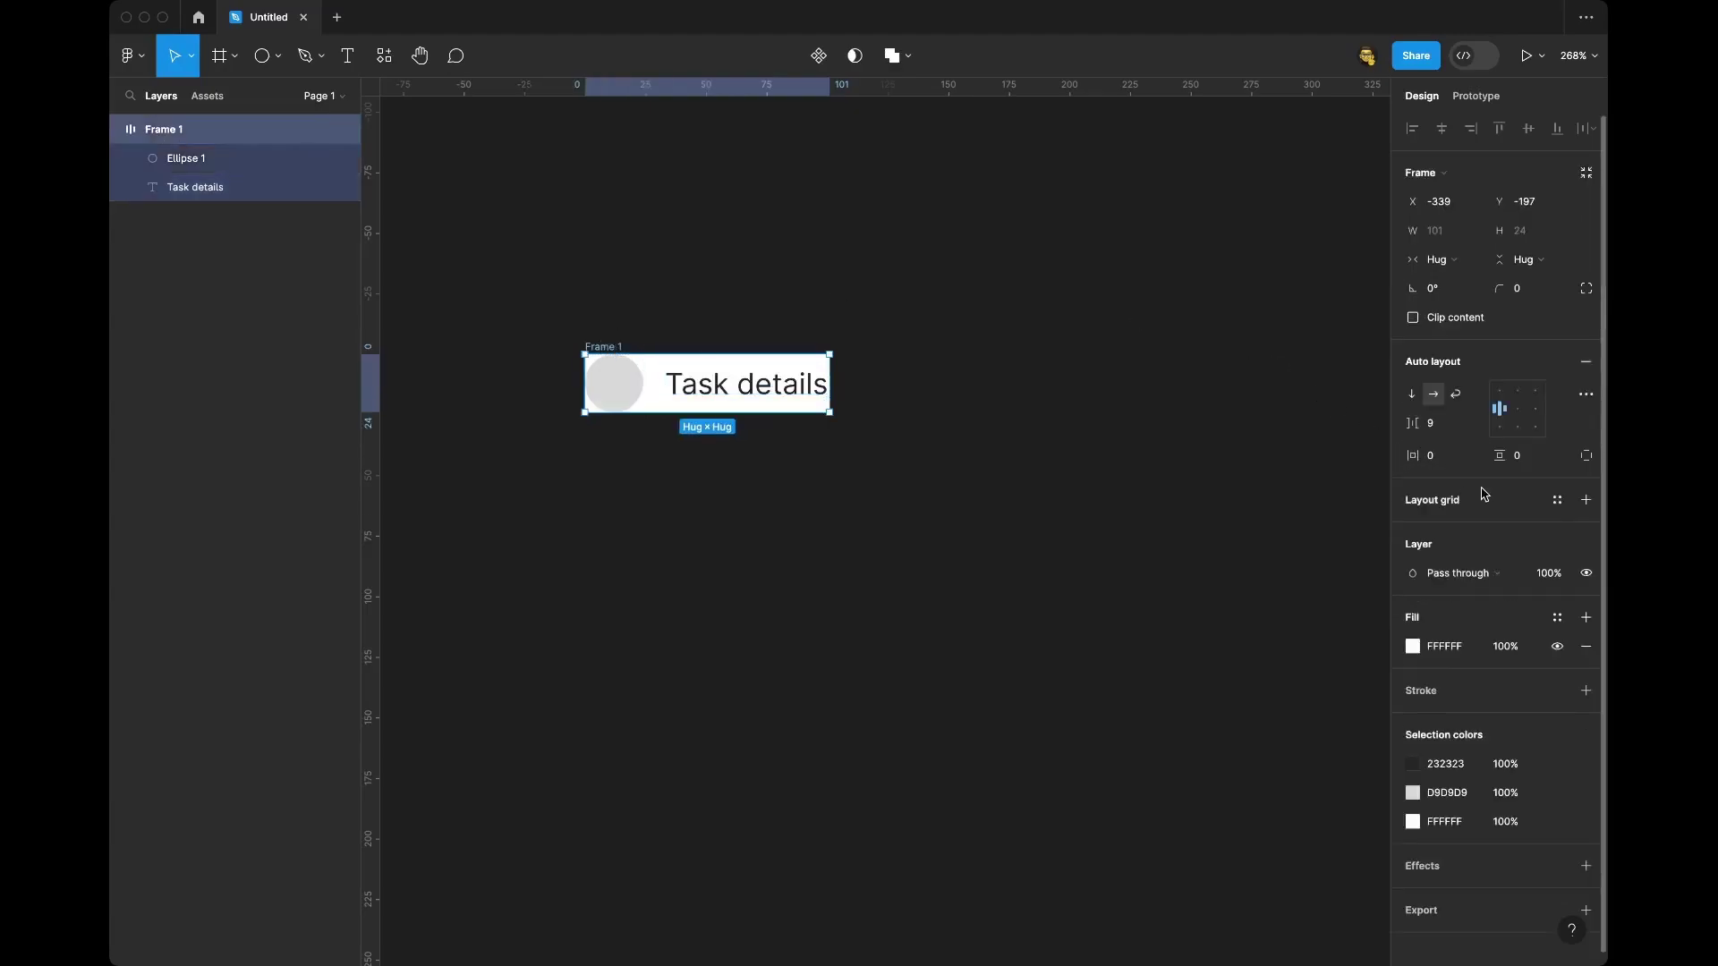
pyautogui.click(1440, 456)
pyautogui.write('10')
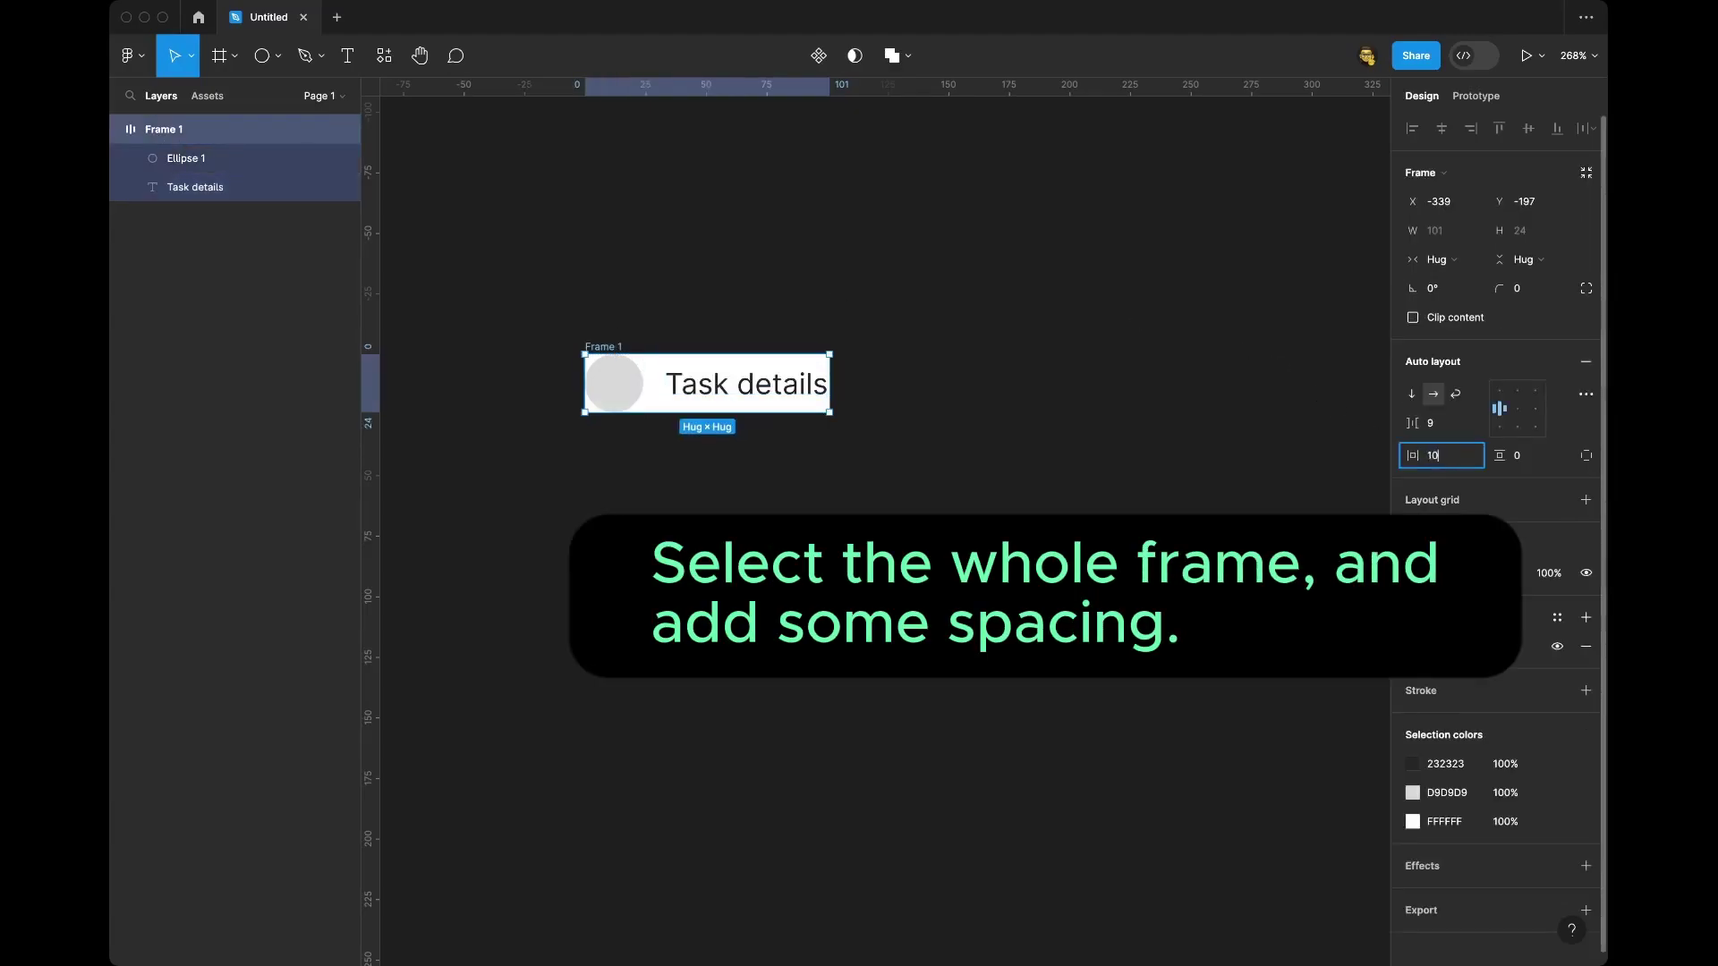
pyautogui.press('Tab')
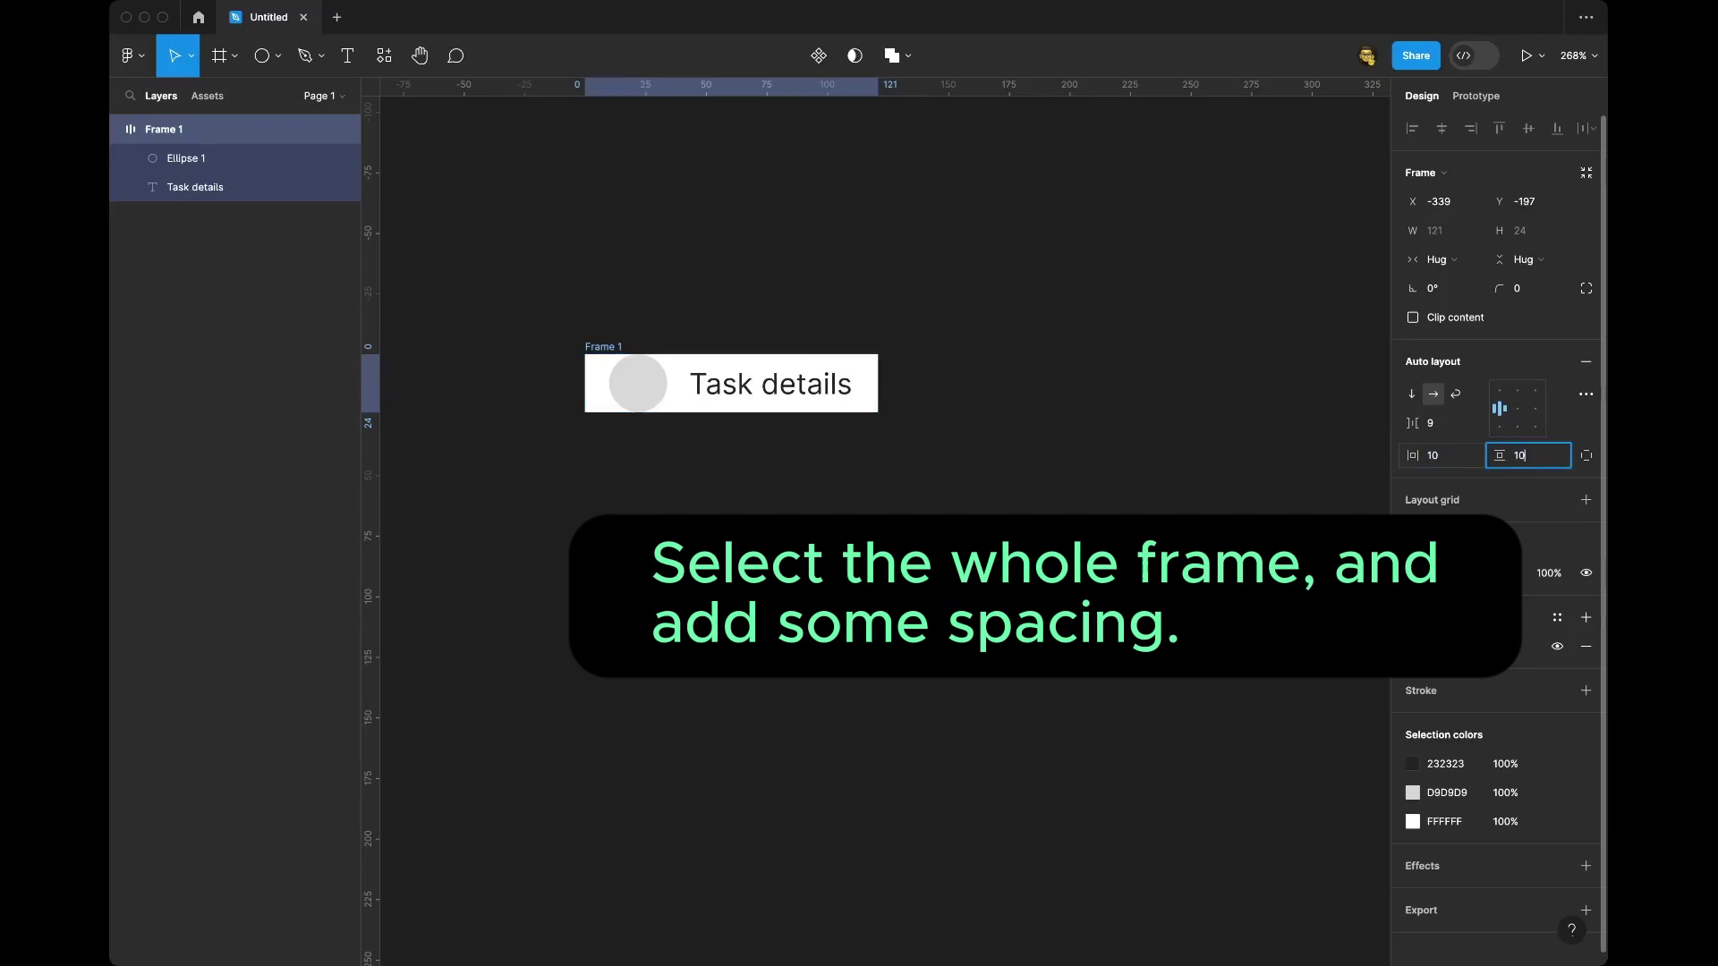
pyautogui.press('Return')
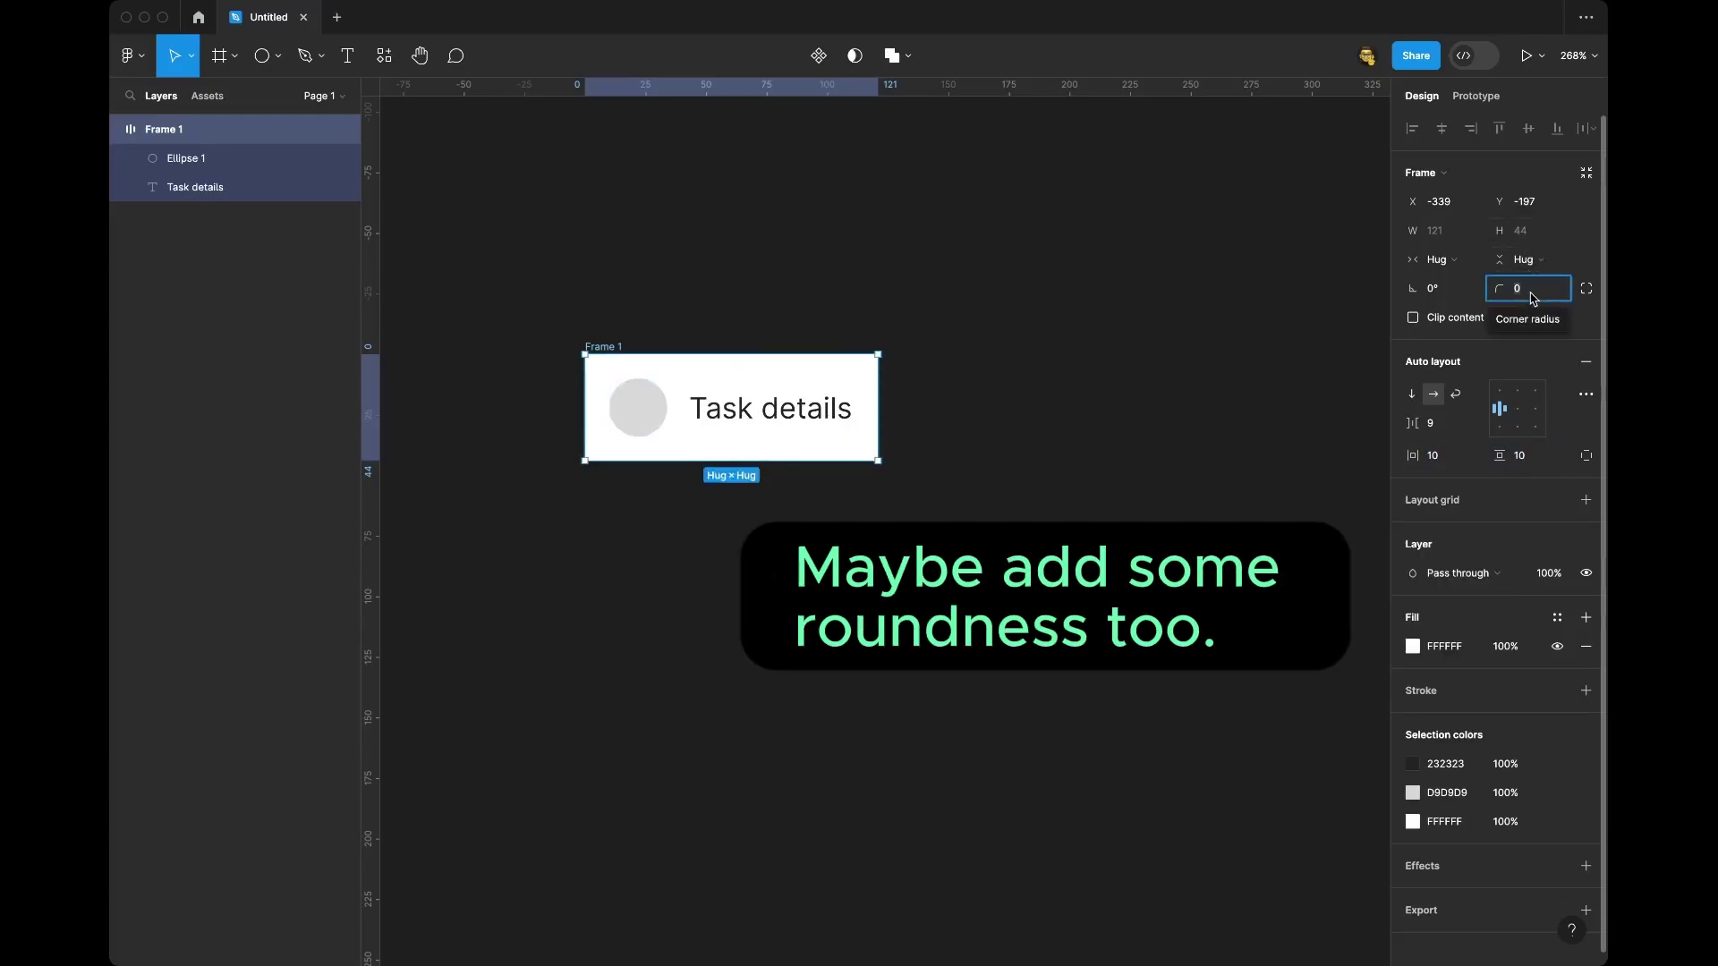
# - Round the frame's corners with a radius of 25
pyautogui.click(1525, 288)
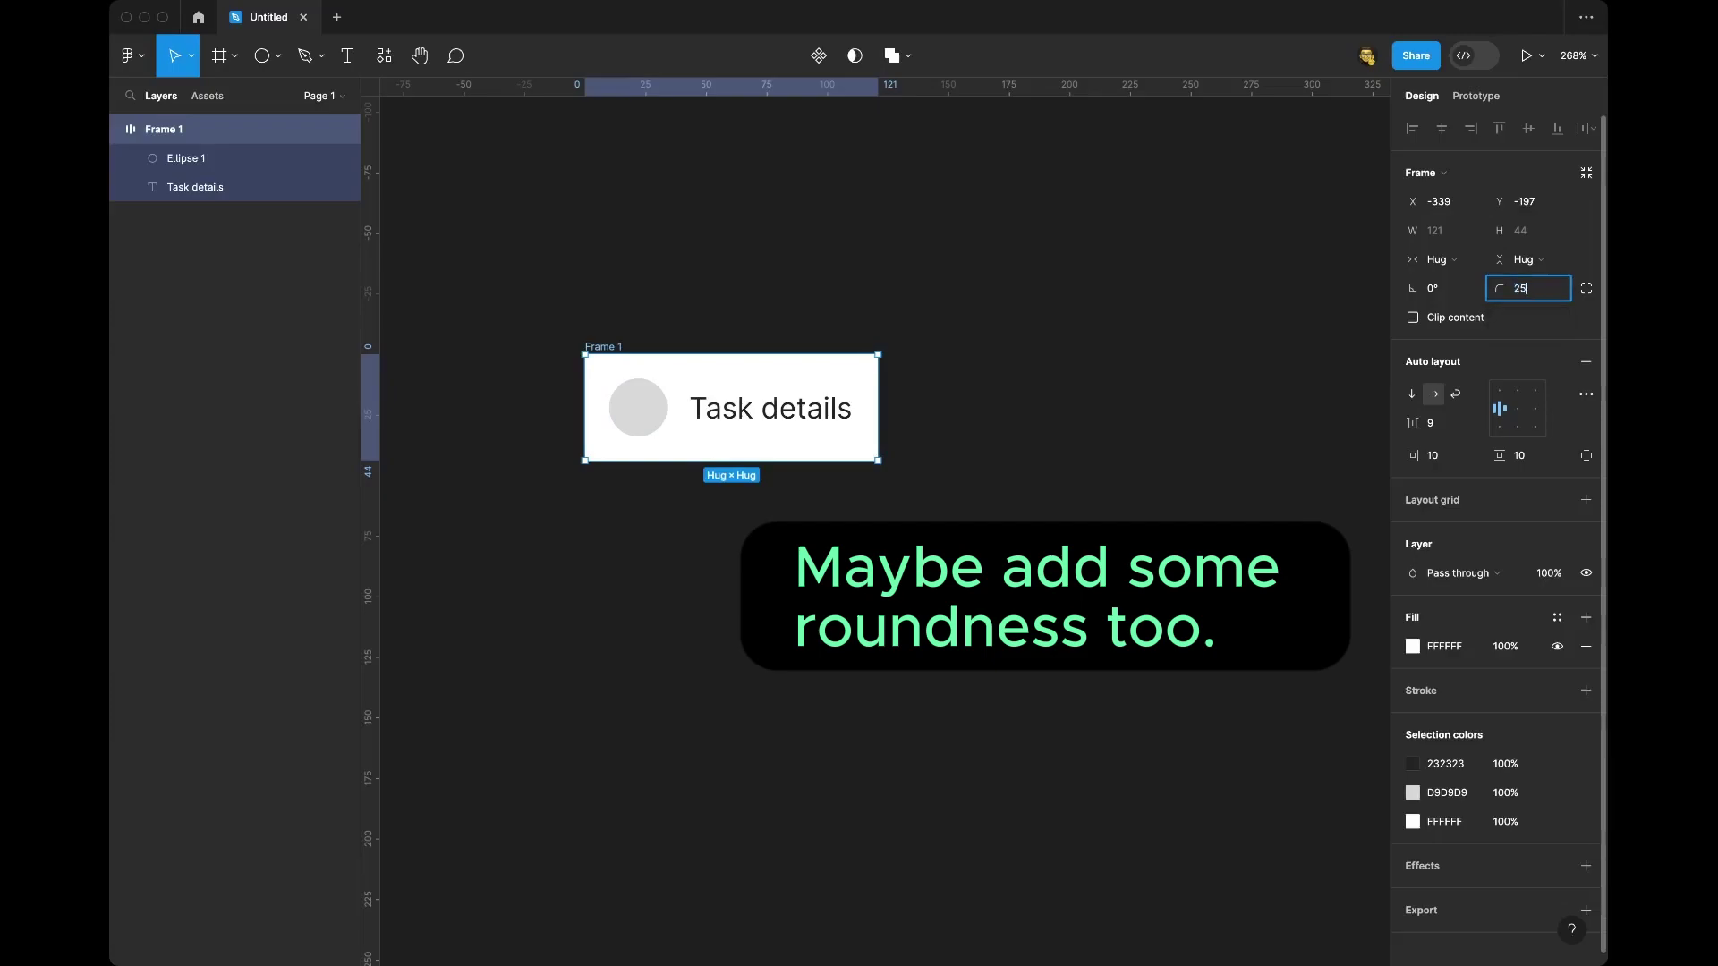
pyautogui.write('25')
pyautogui.press('Return')
pyautogui.click(636, 330)
# - Rename the whole frame as Task/Todo
pyautogui.rightClick(601, 349)
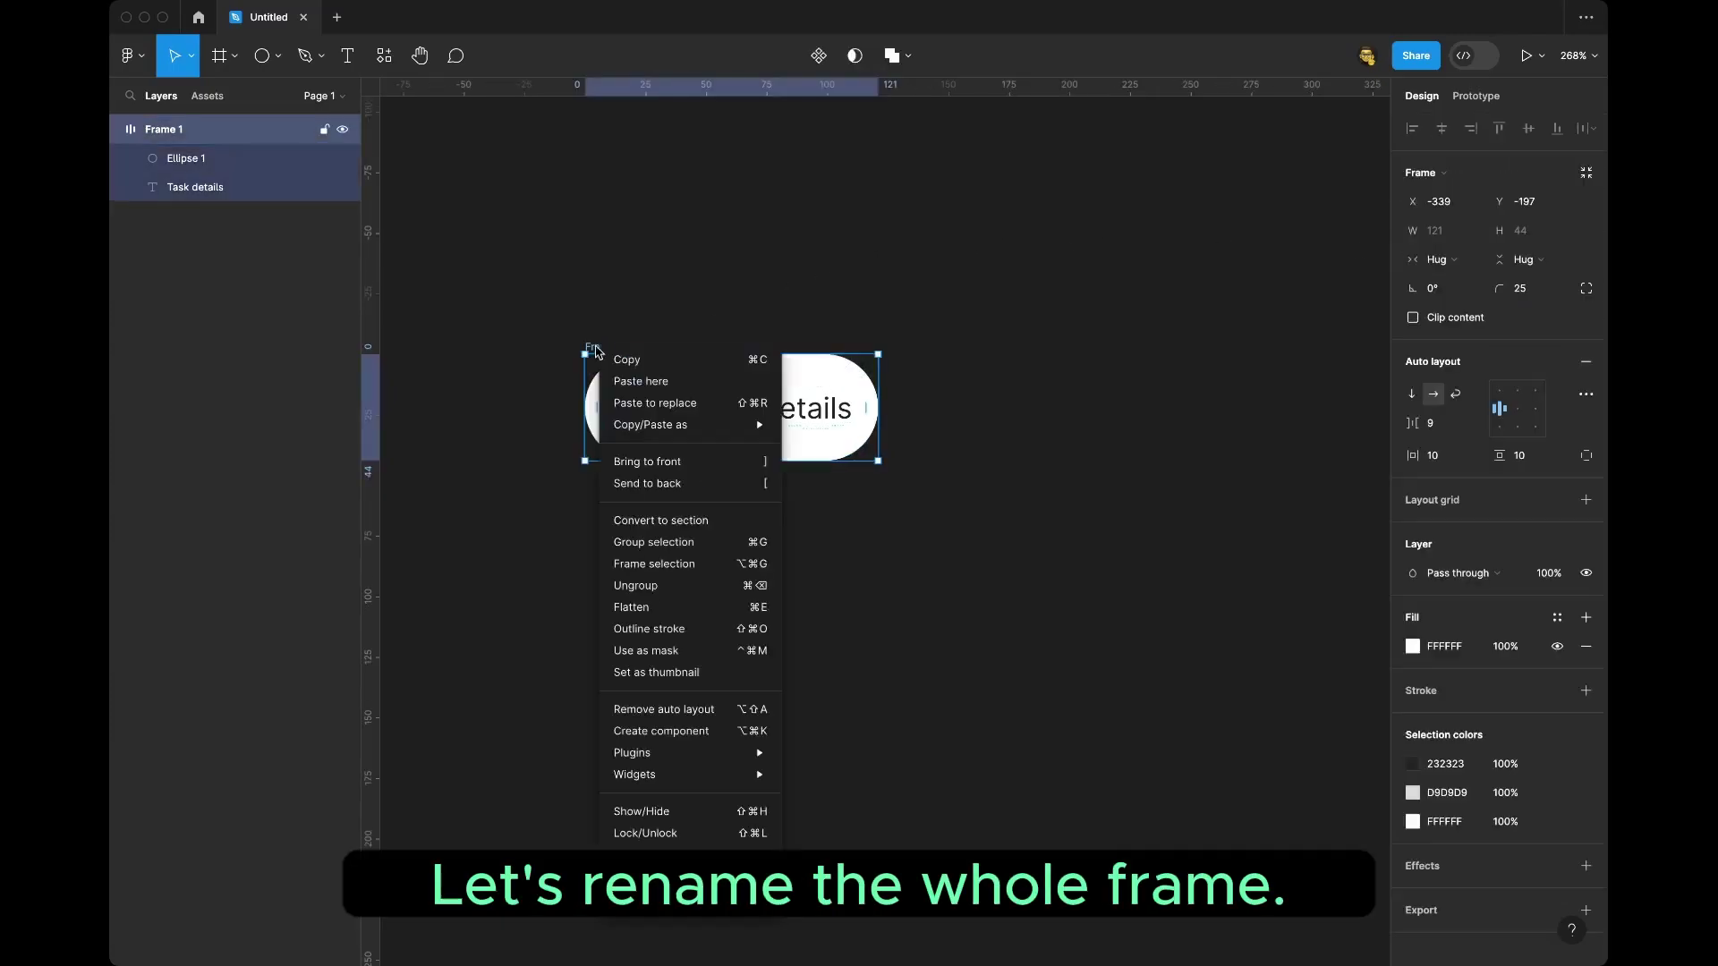
pyautogui.rightClick(170, 130)
pyautogui.click(247, 371)
pyautogui.write('Task/Todo')
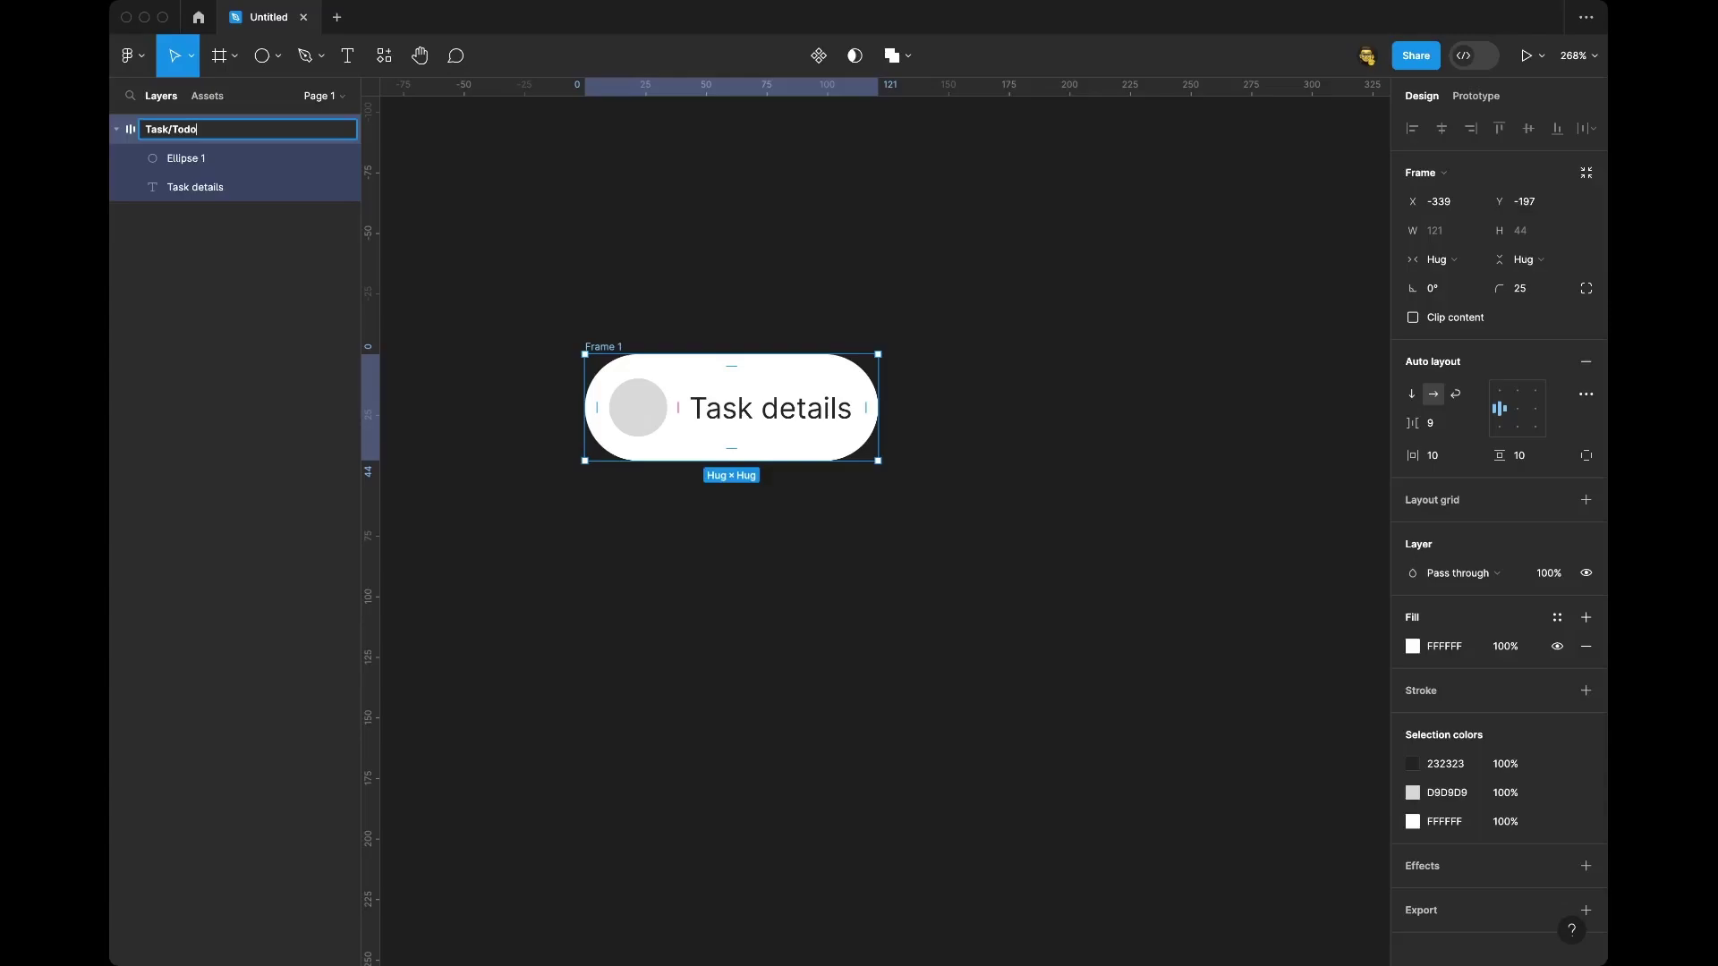
pyautogui.press('Return')
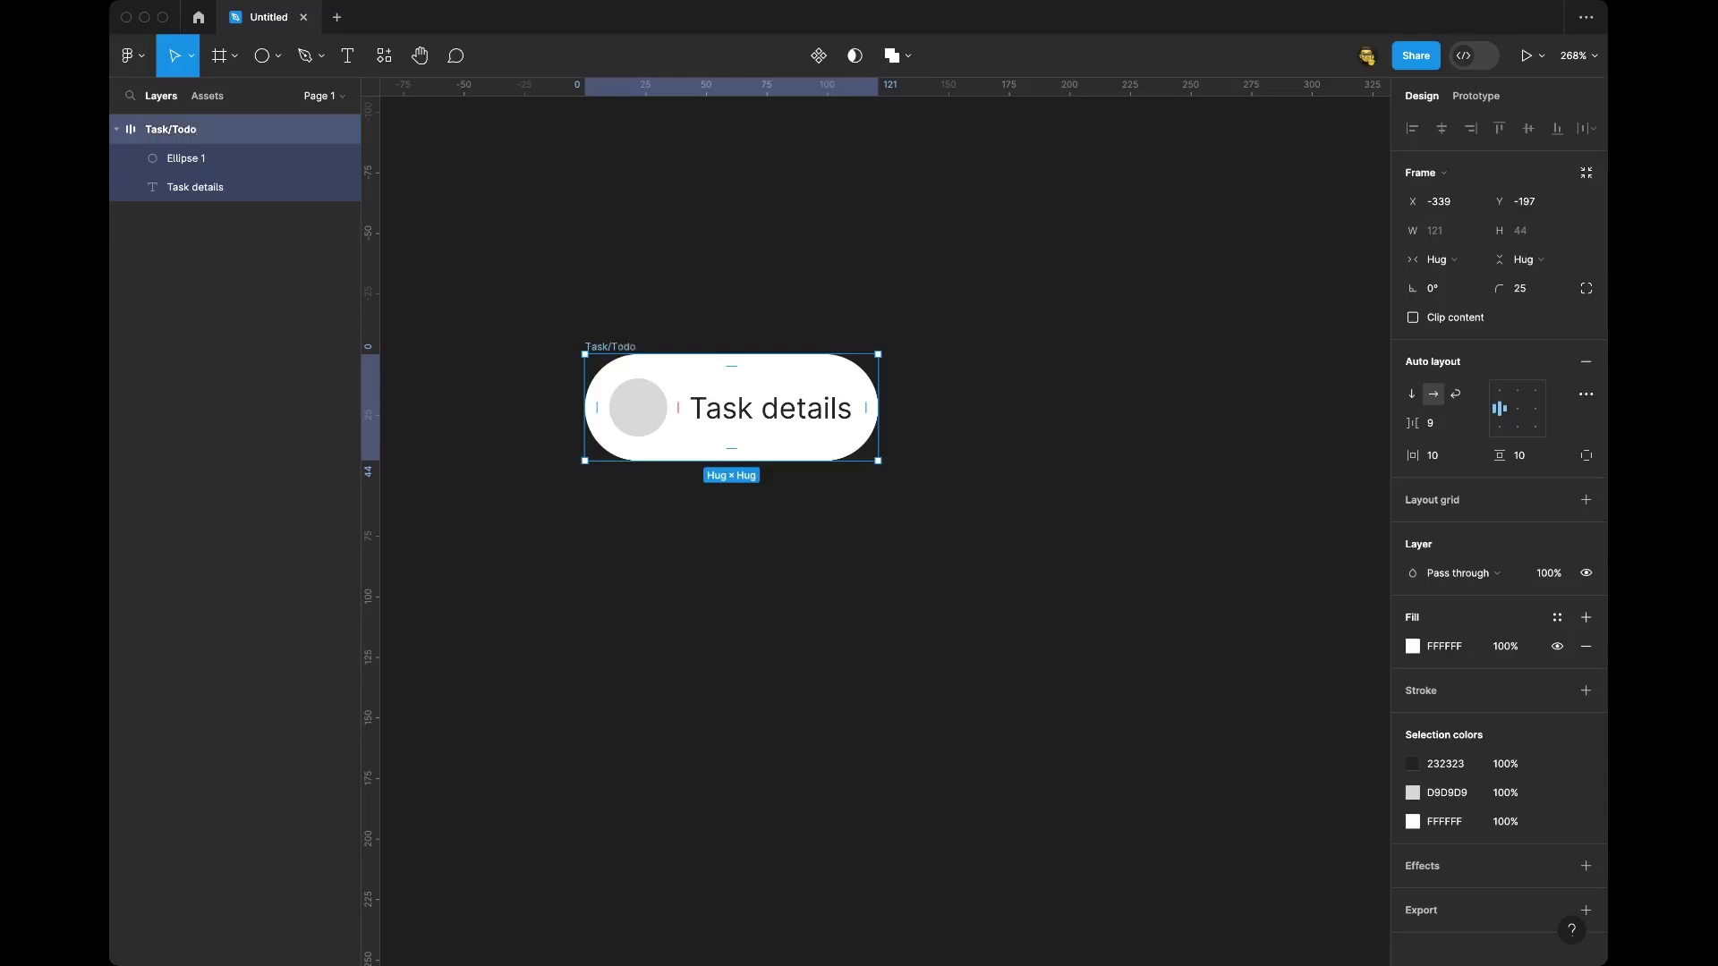
pyautogui.click(796, 586)
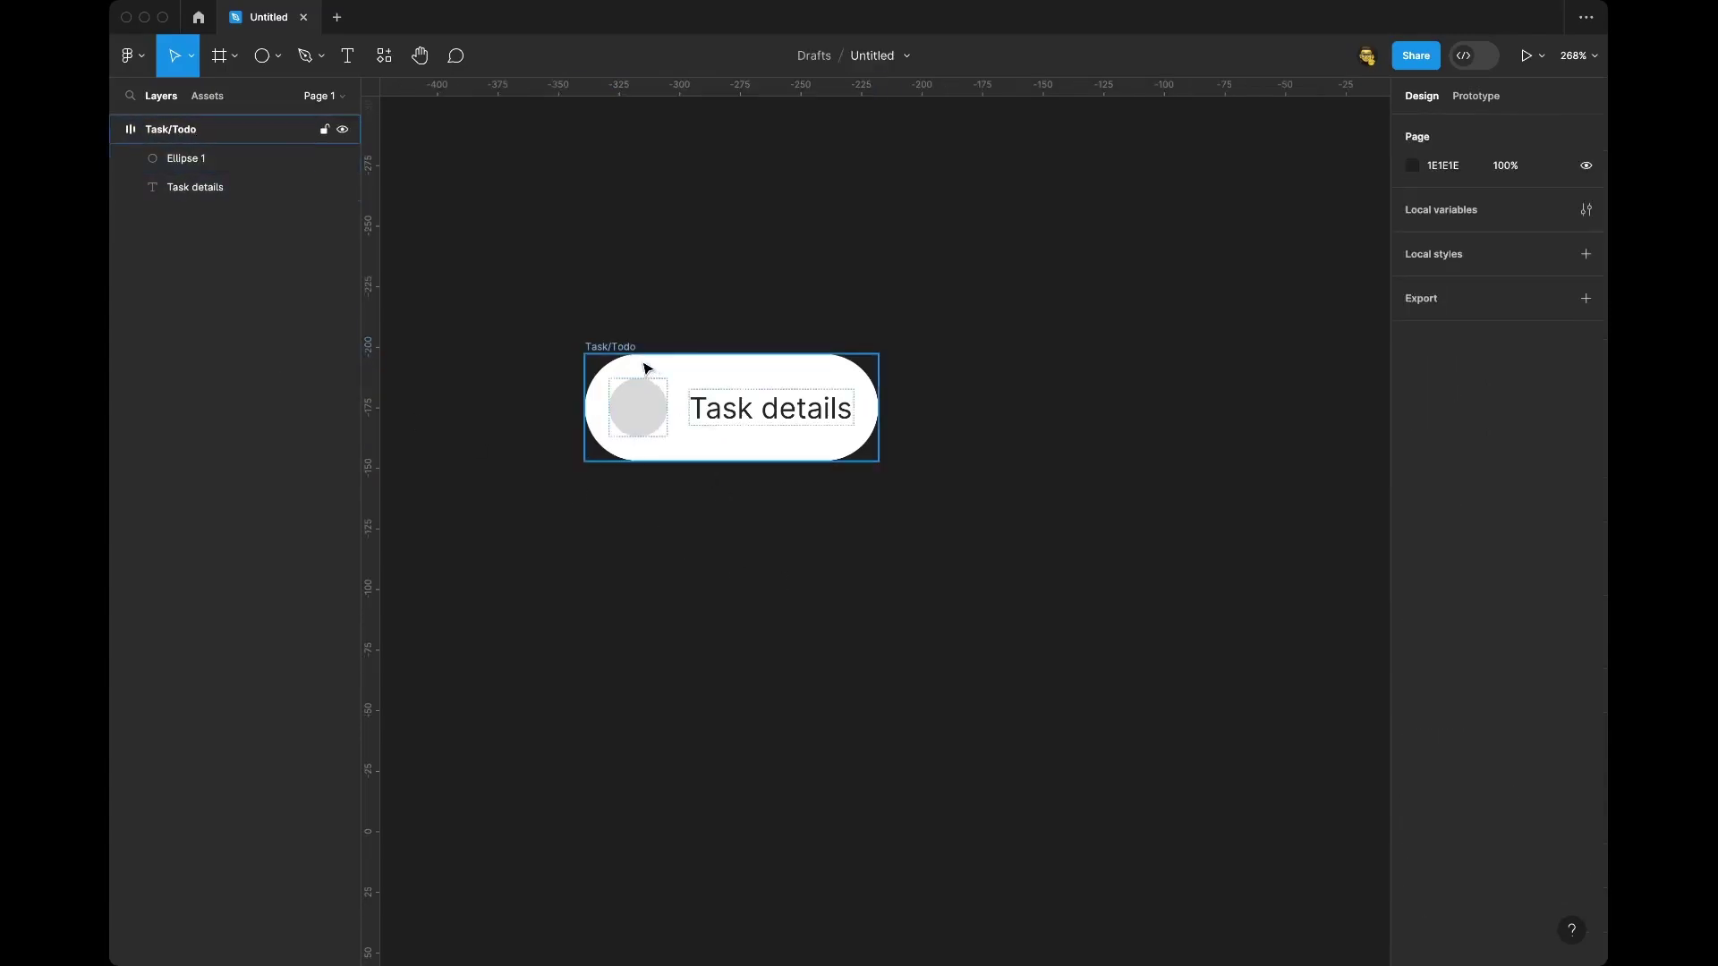
# - Remove the fill from the circle in the Task/Todo frame and add a stroke in color 008000
pyautogui.click(641, 407)
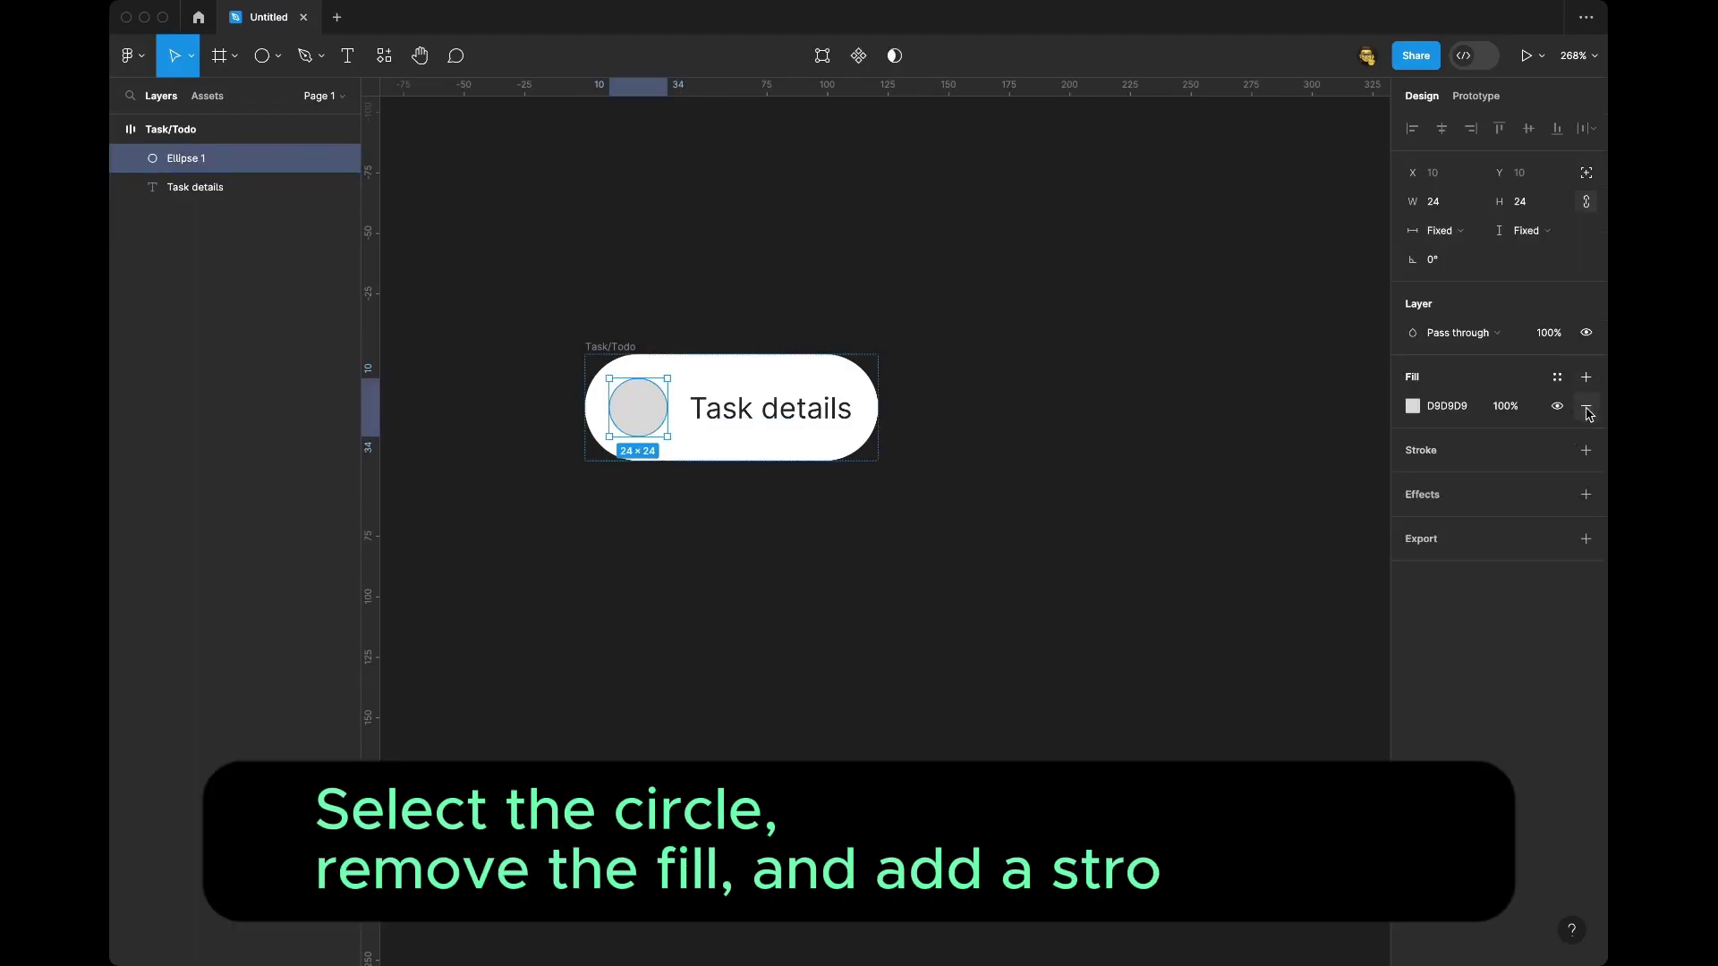
pyautogui.click(1586, 409)
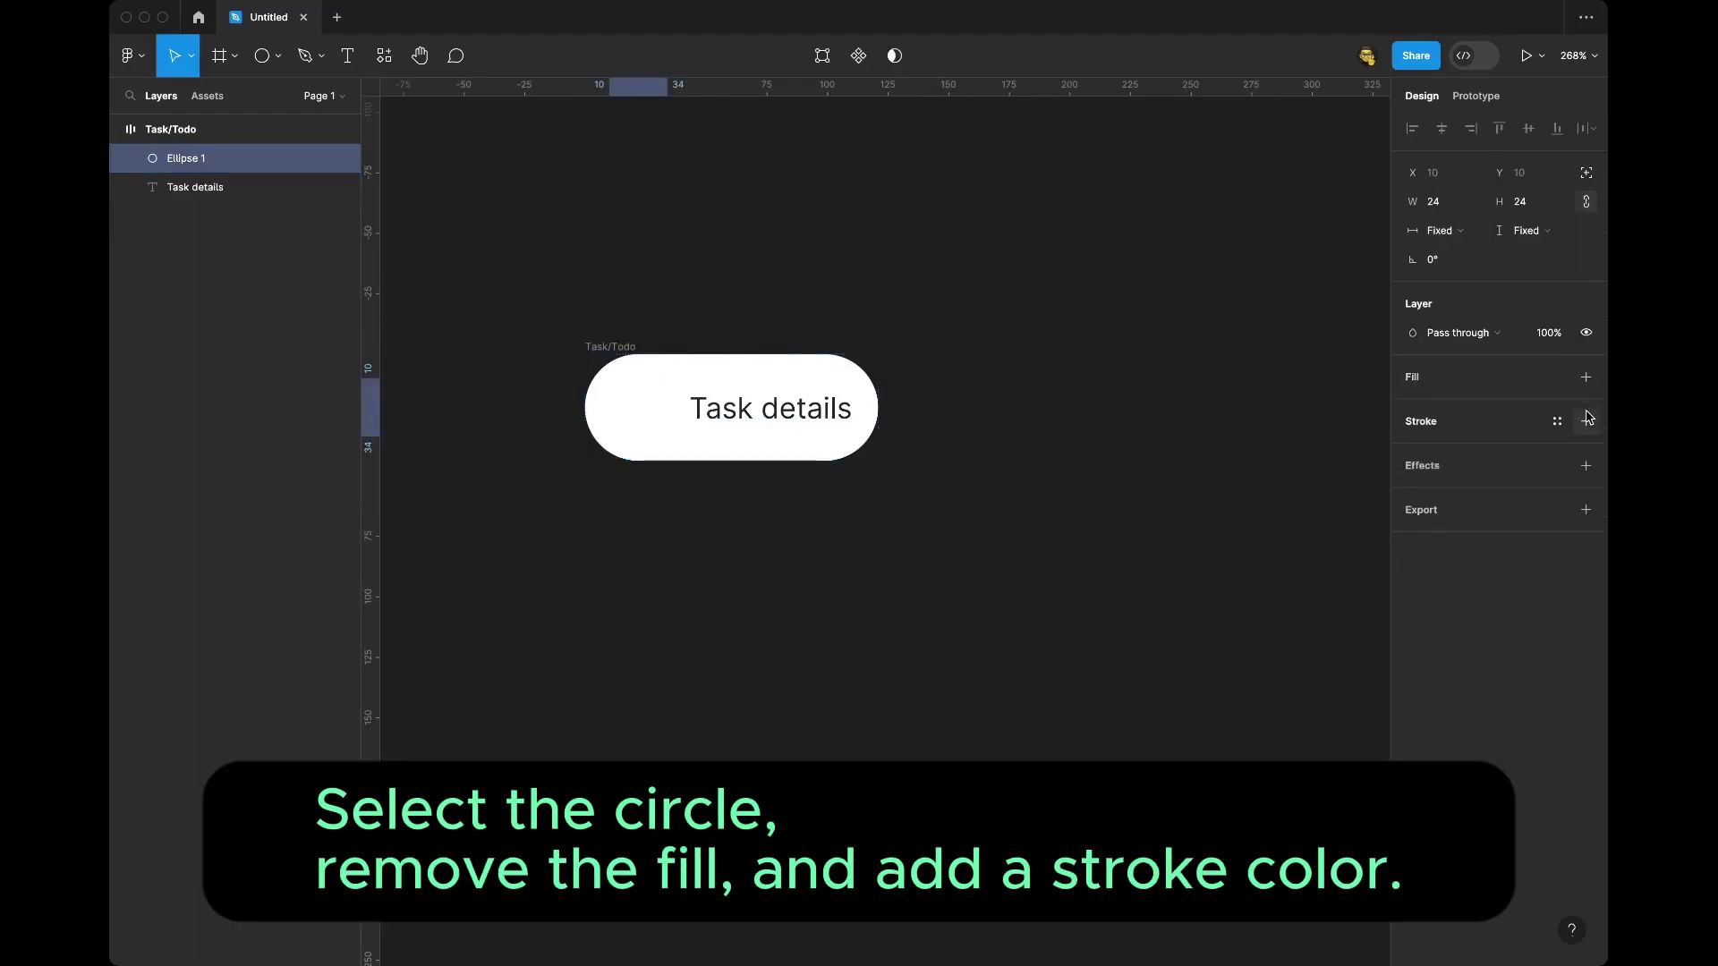
pyautogui.click(1587, 424)
pyautogui.click(1443, 454)
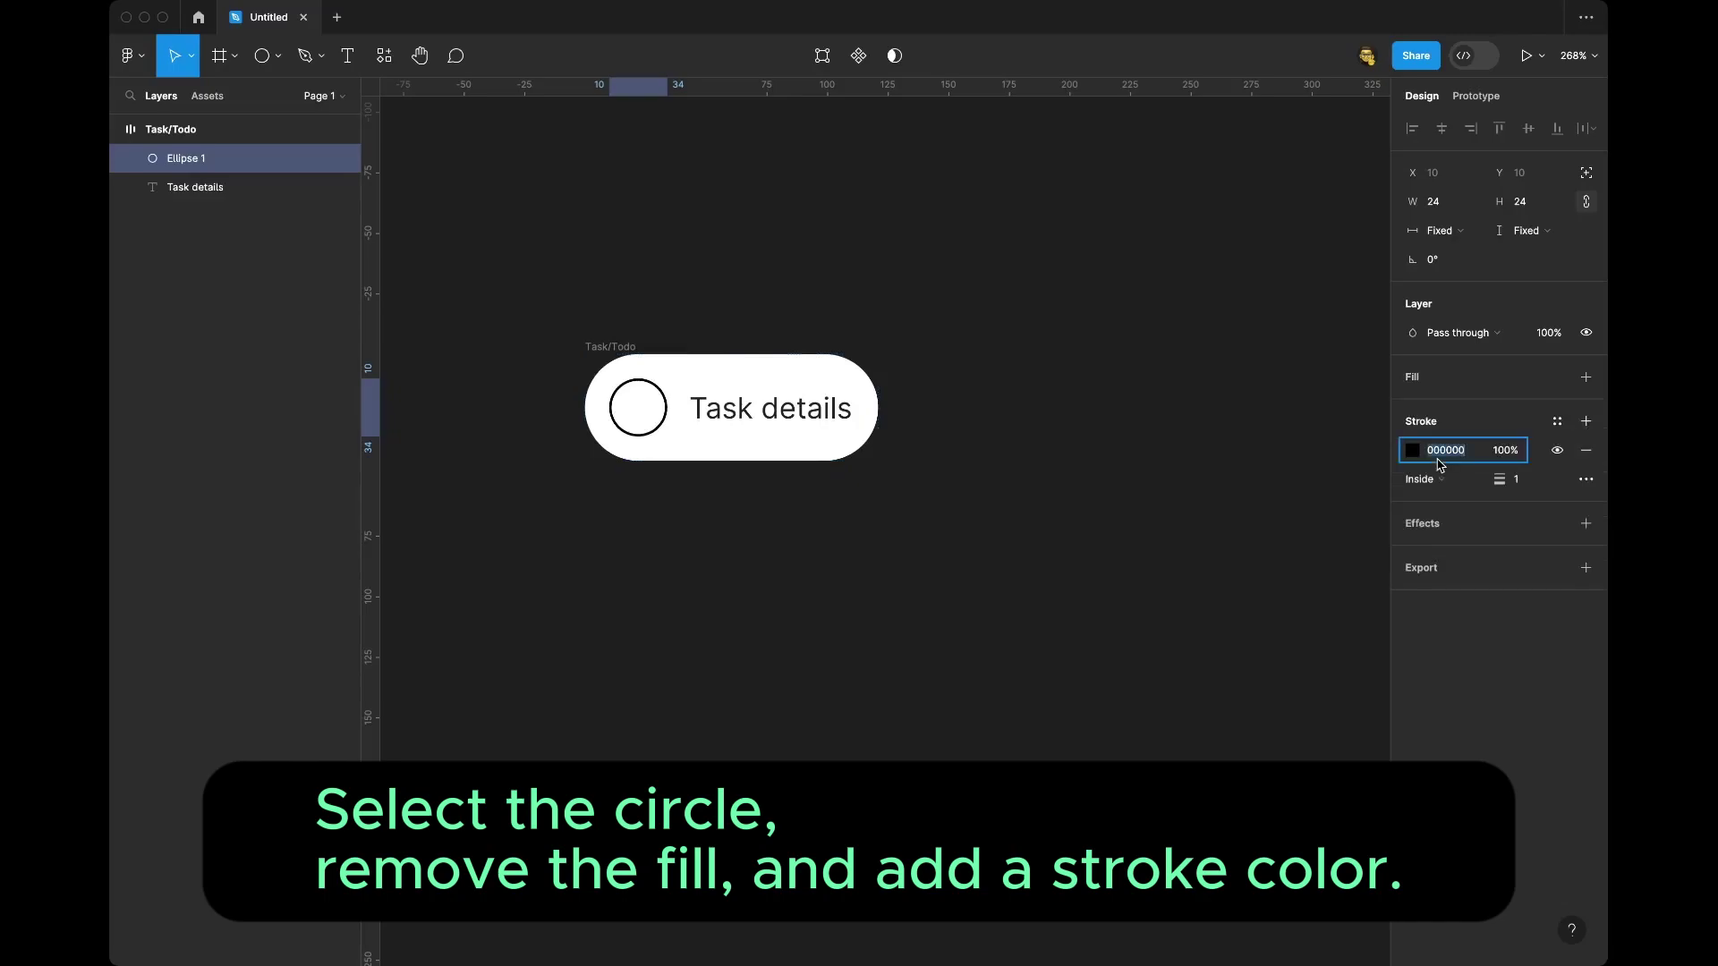
pyautogui.write('008000')
pyautogui.press('Return')
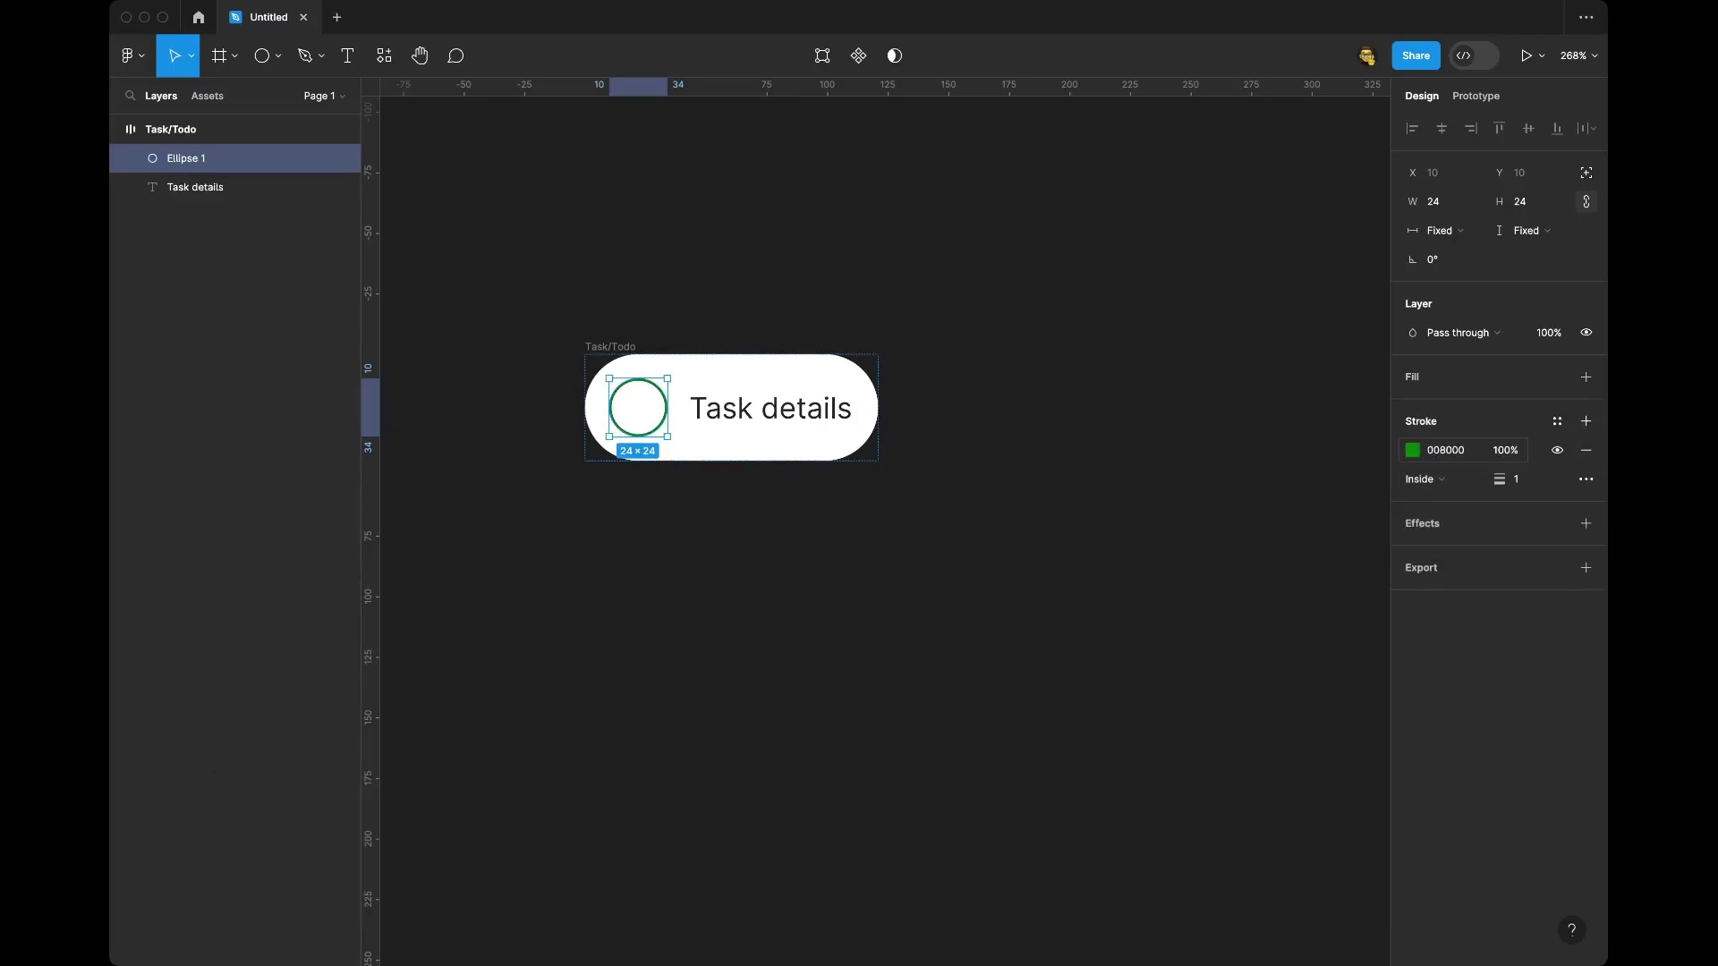
# - Set the circle's stroke width to 3
pyautogui.click(1524, 479)
pyautogui.write('3')
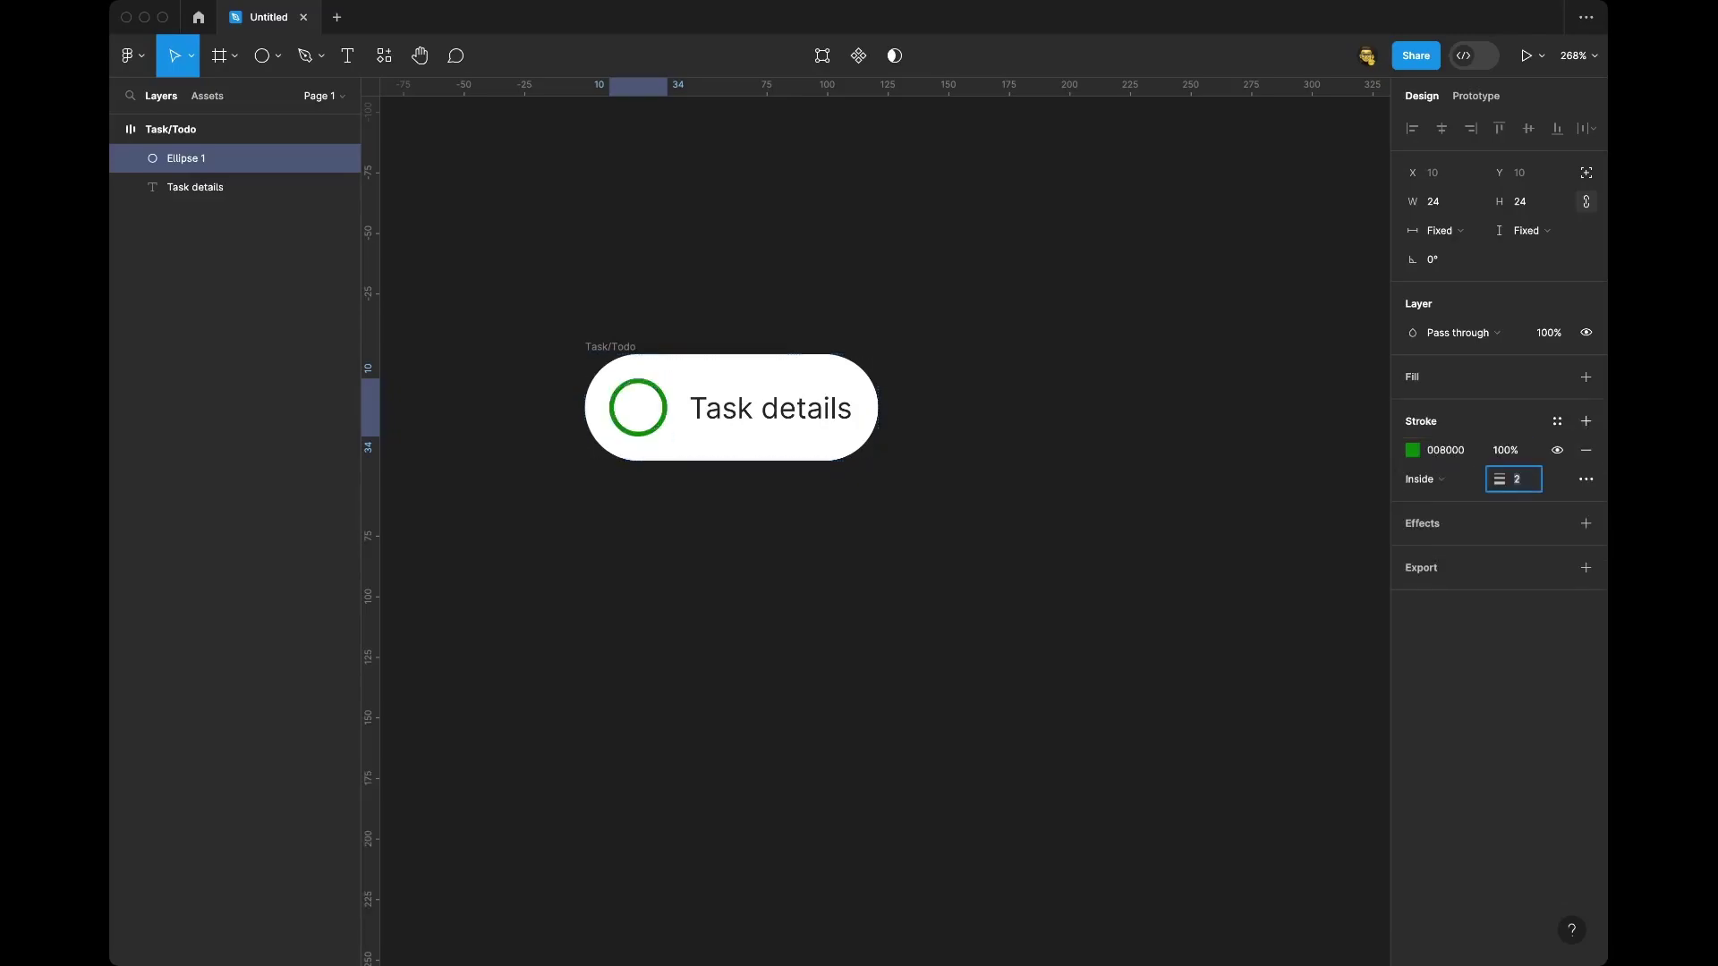
pyautogui.click(785, 548)
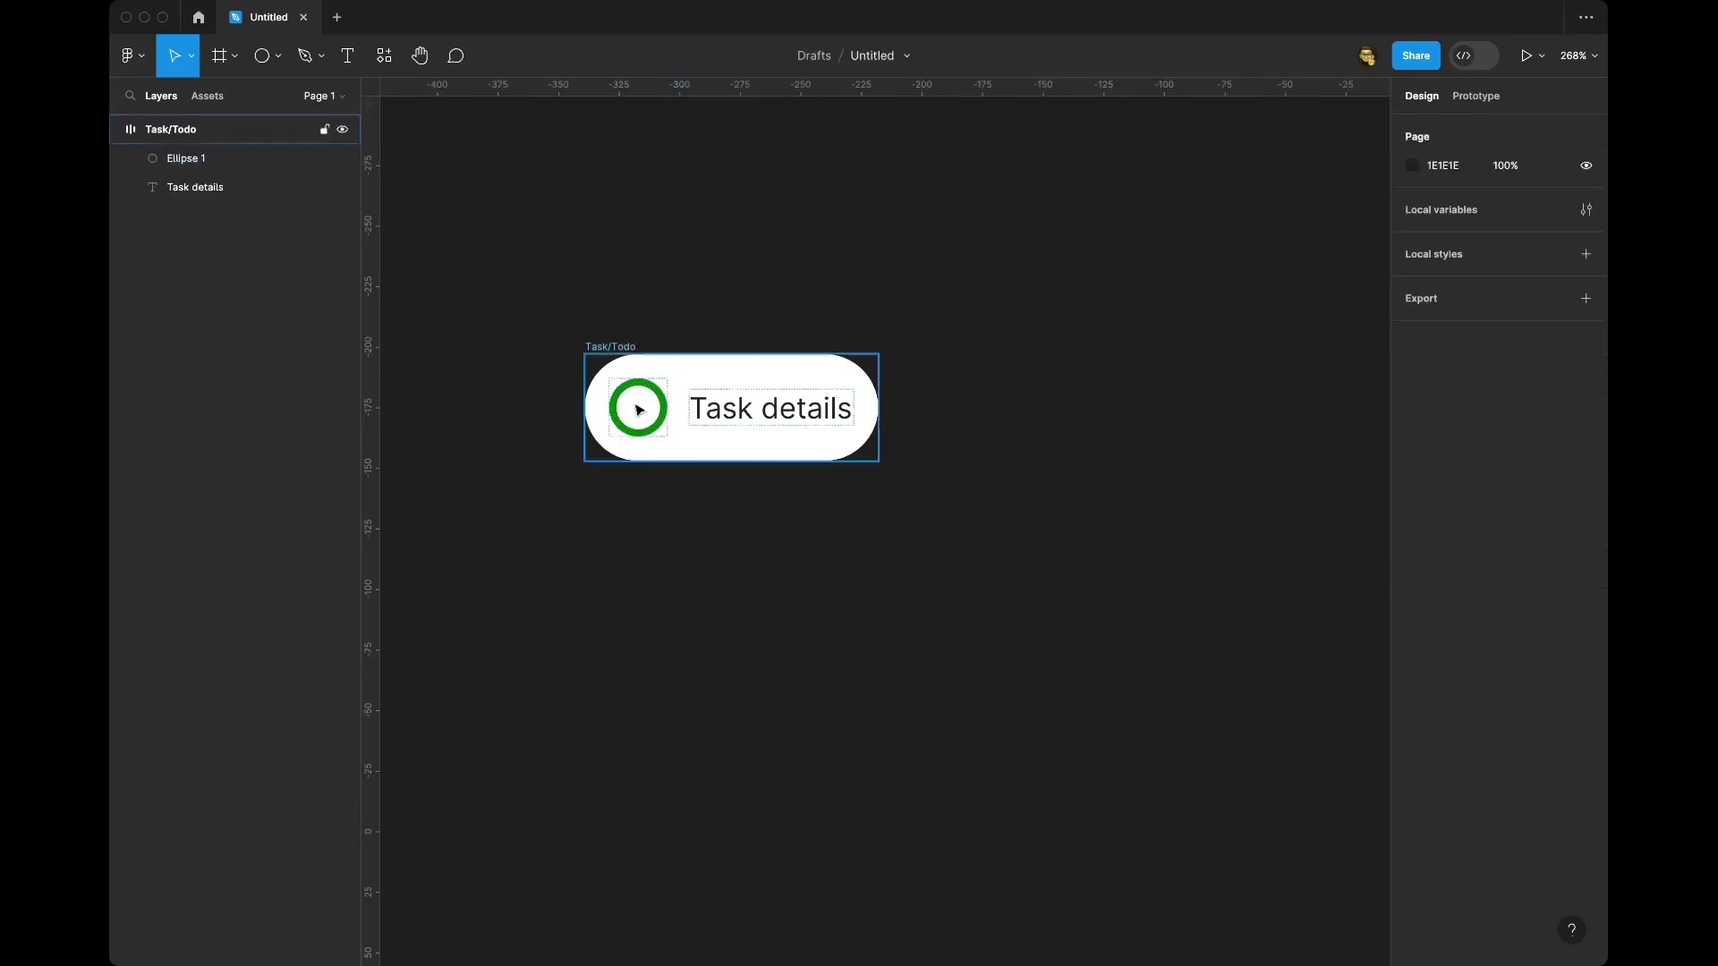
# - Copy the Task/Todo frame and paste the duplicate just below the original on the canvas
pyautogui.click(617, 348)
pyautogui.rightClick(617, 348)
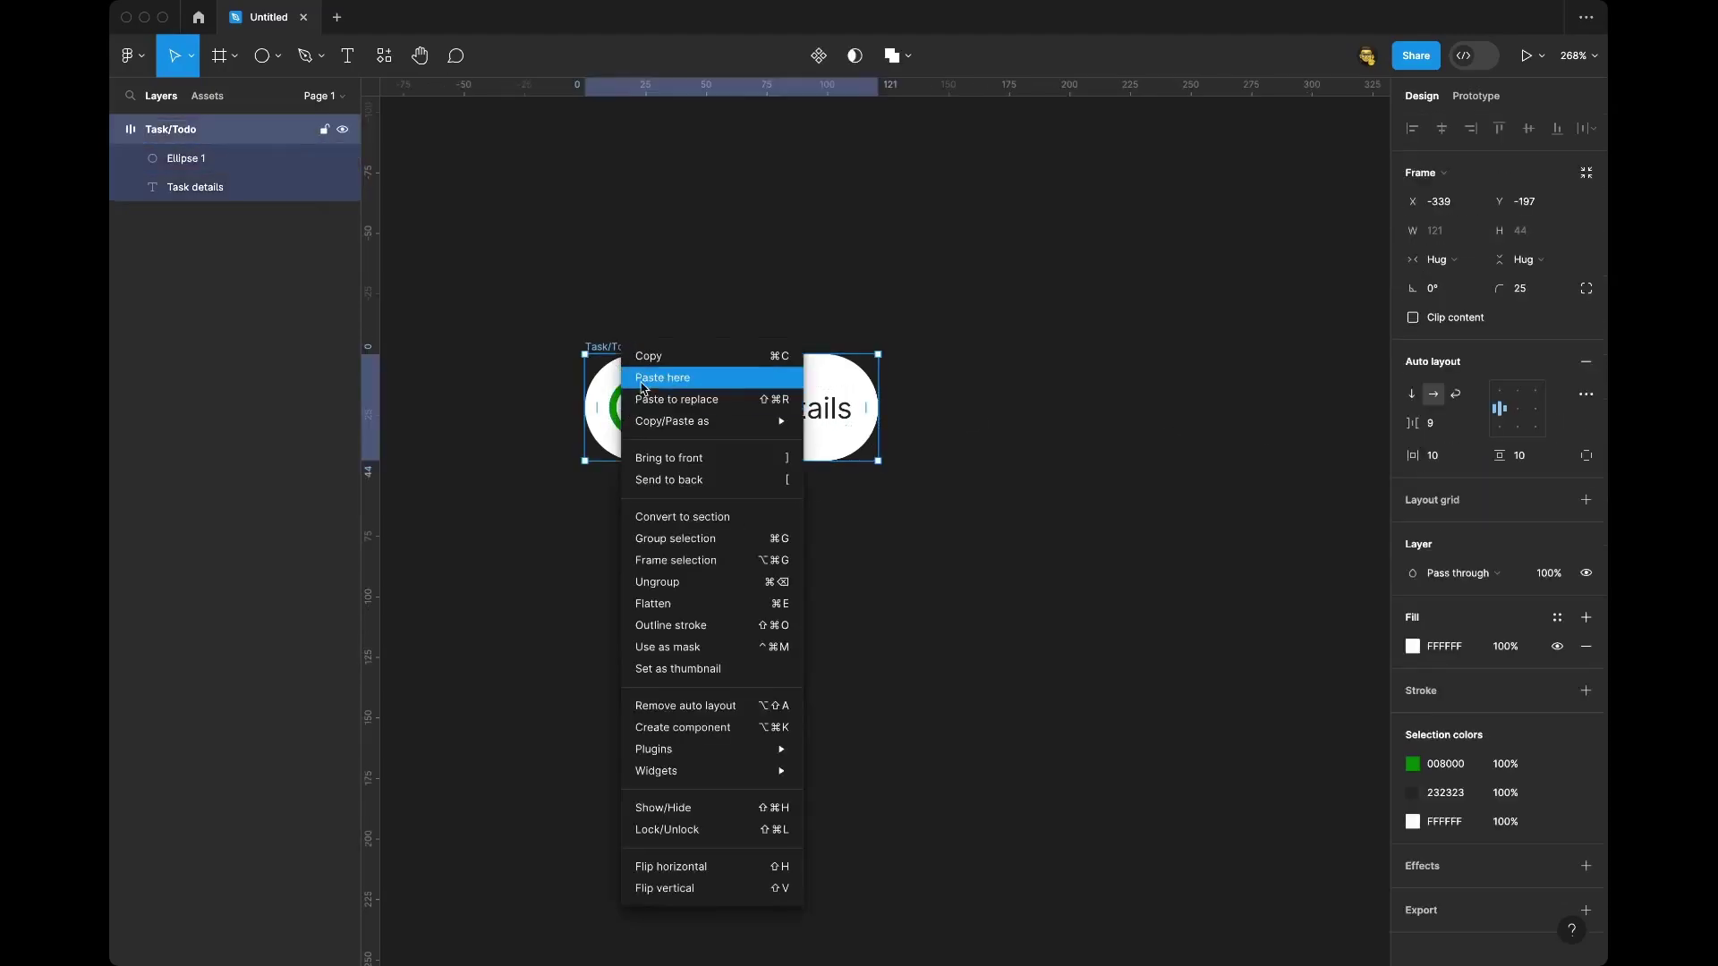
pyautogui.click(651, 358)
pyautogui.click(601, 501)
pyautogui.rightClick(602, 501)
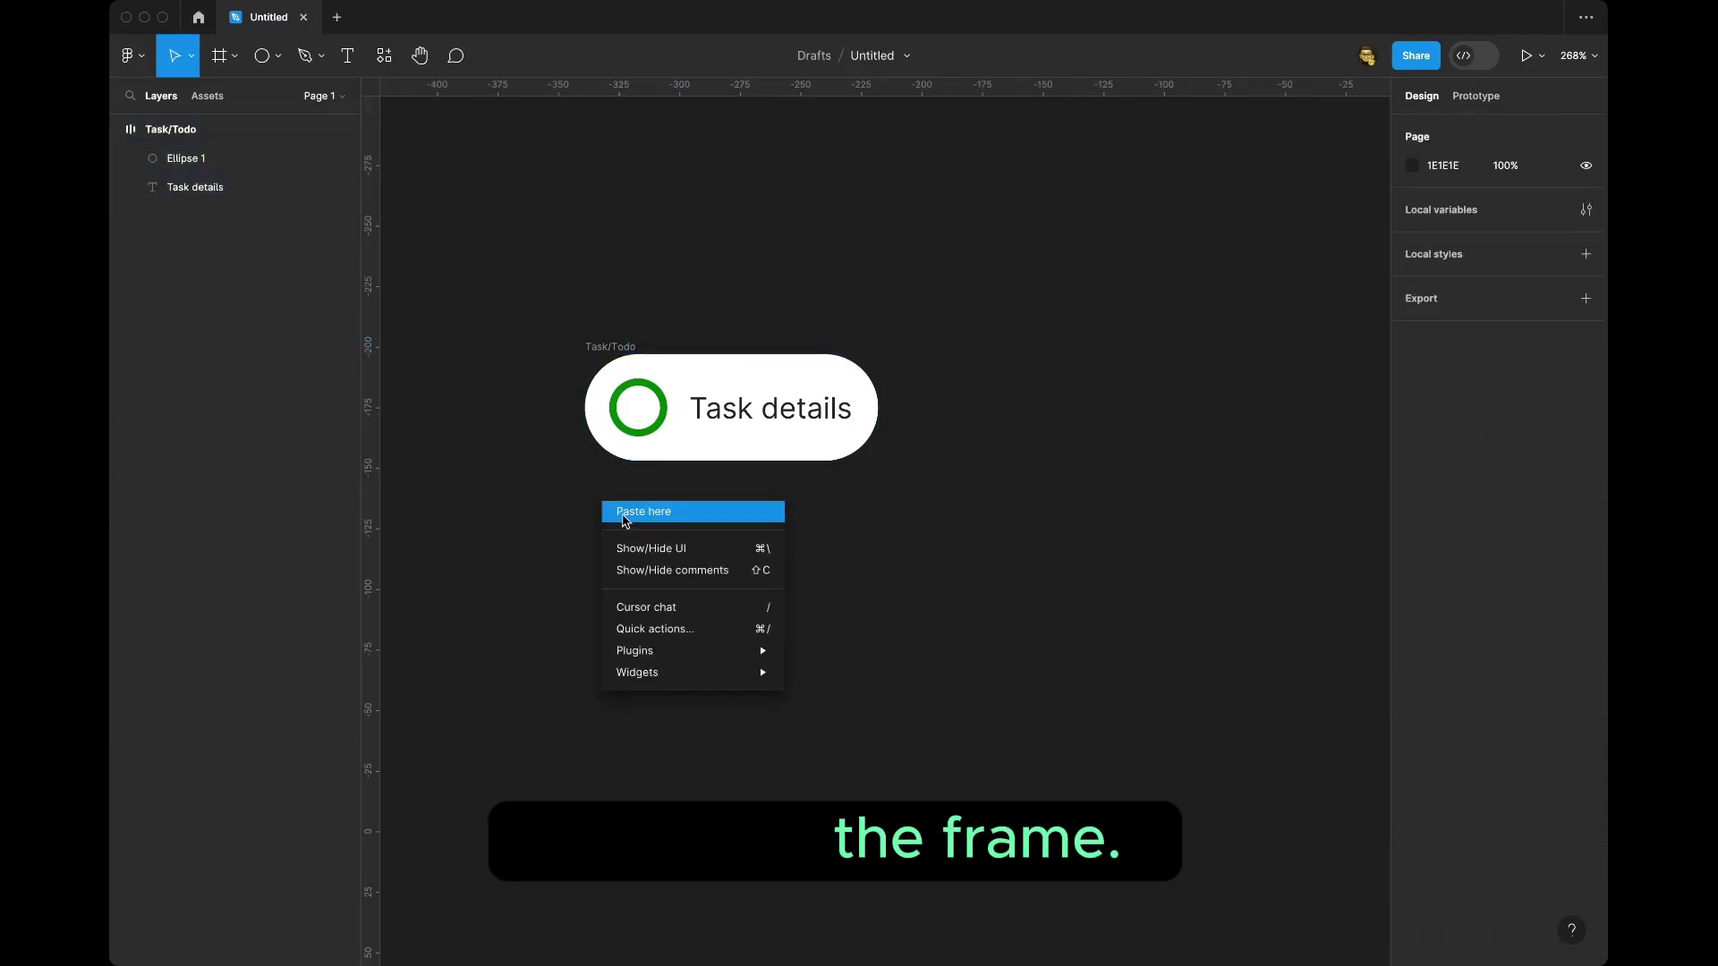
pyautogui.click(626, 516)
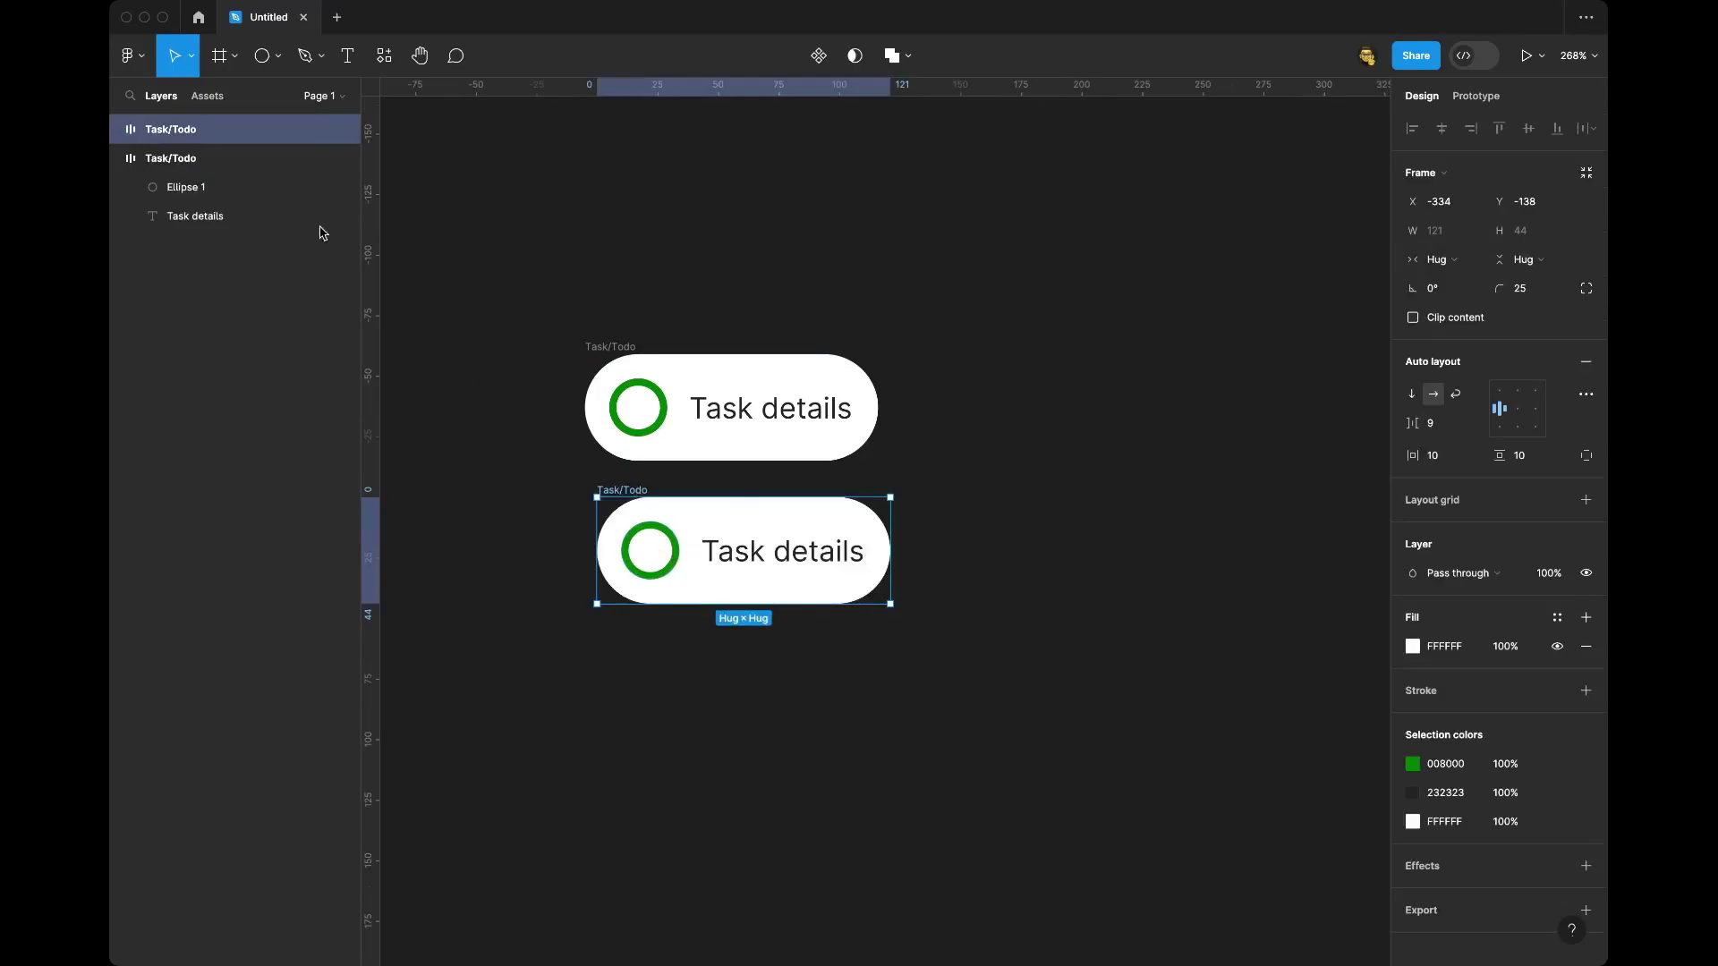
# - Rename the duplicated frame as Task/Done
pyautogui.rightClick(191, 134)
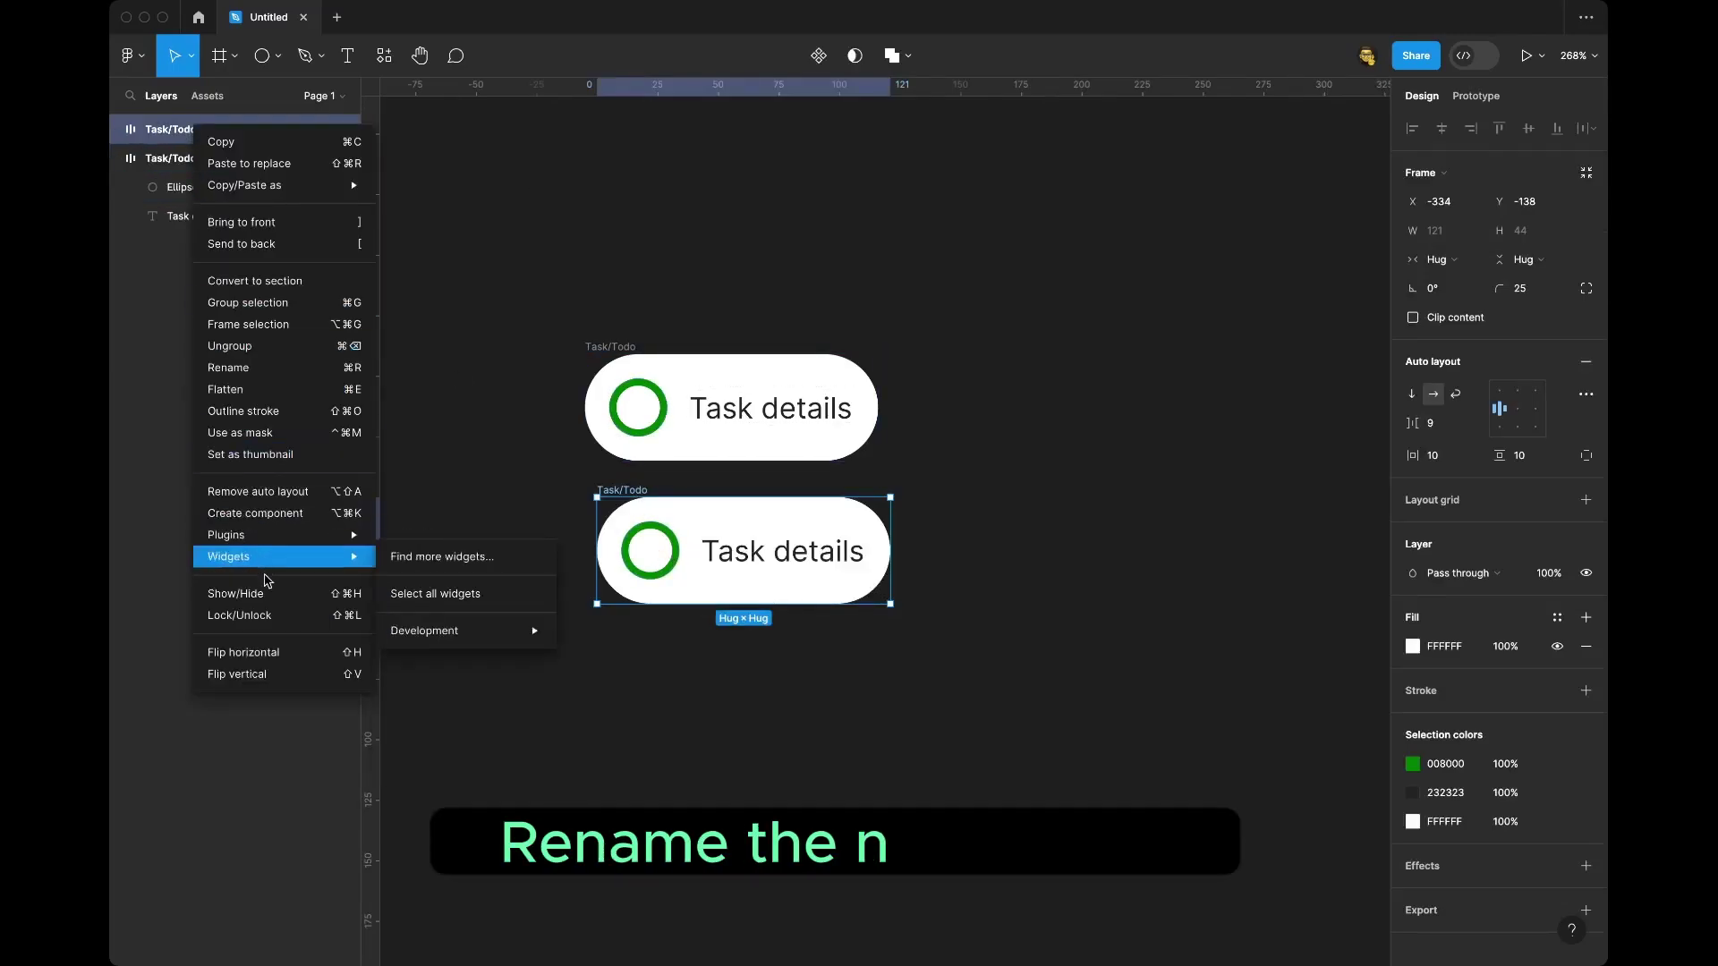
pyautogui.click(256, 369)
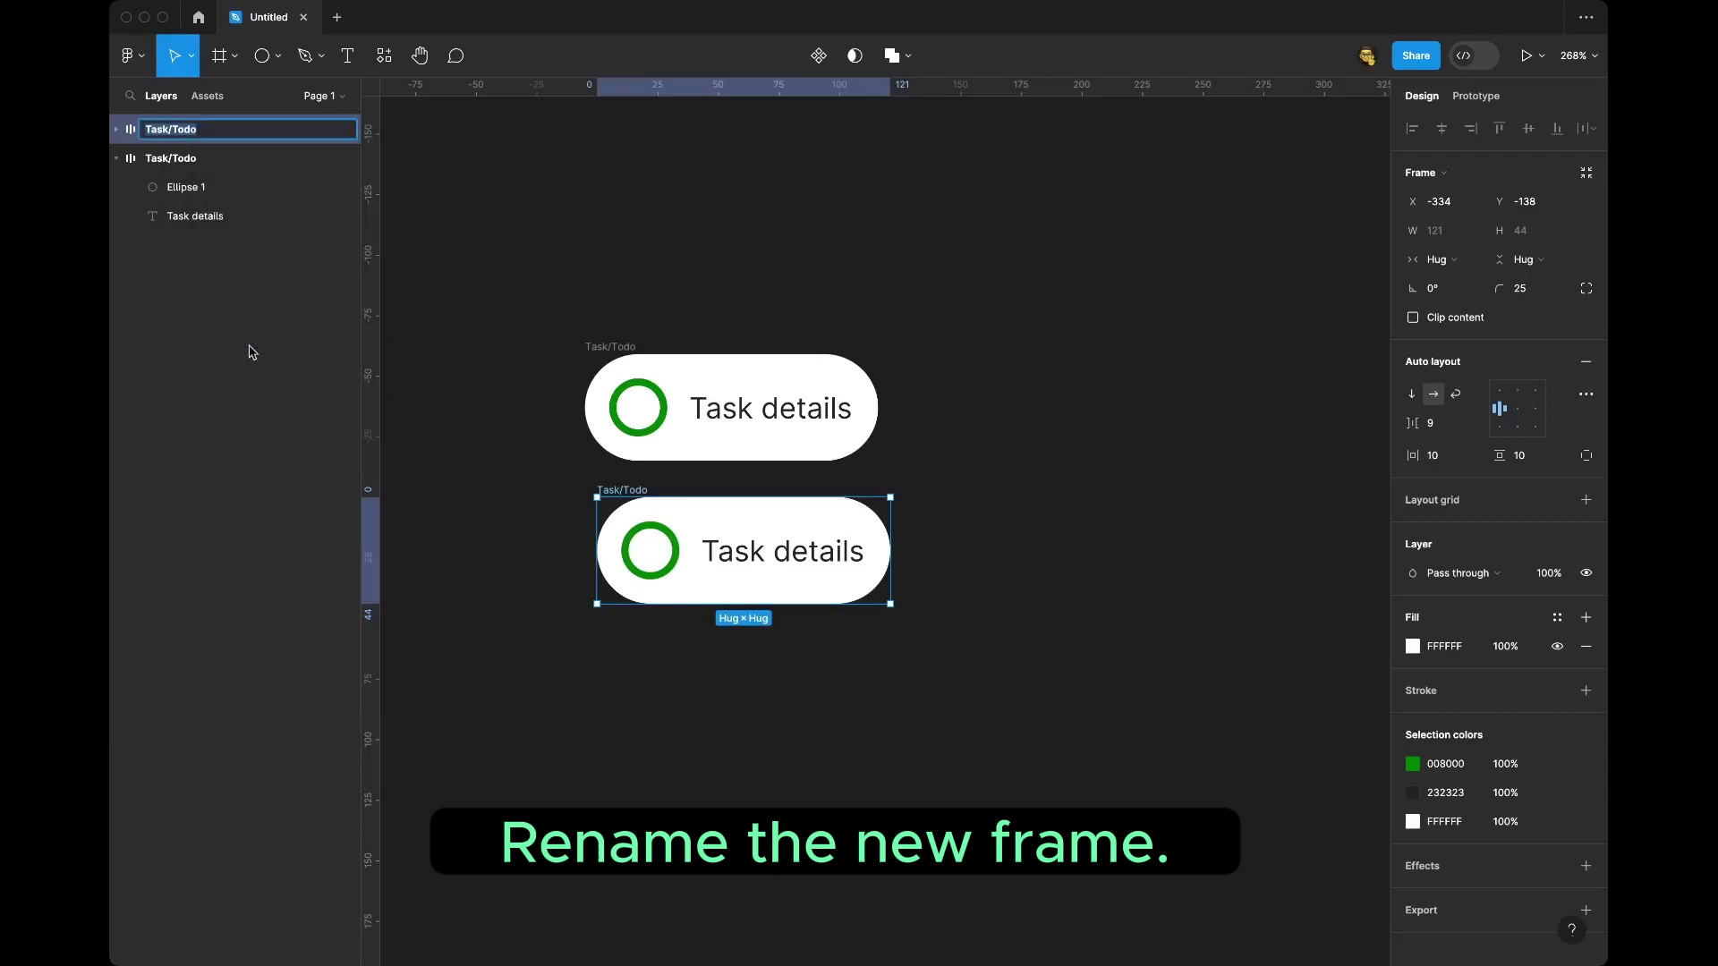
pyautogui.click(192, 135)
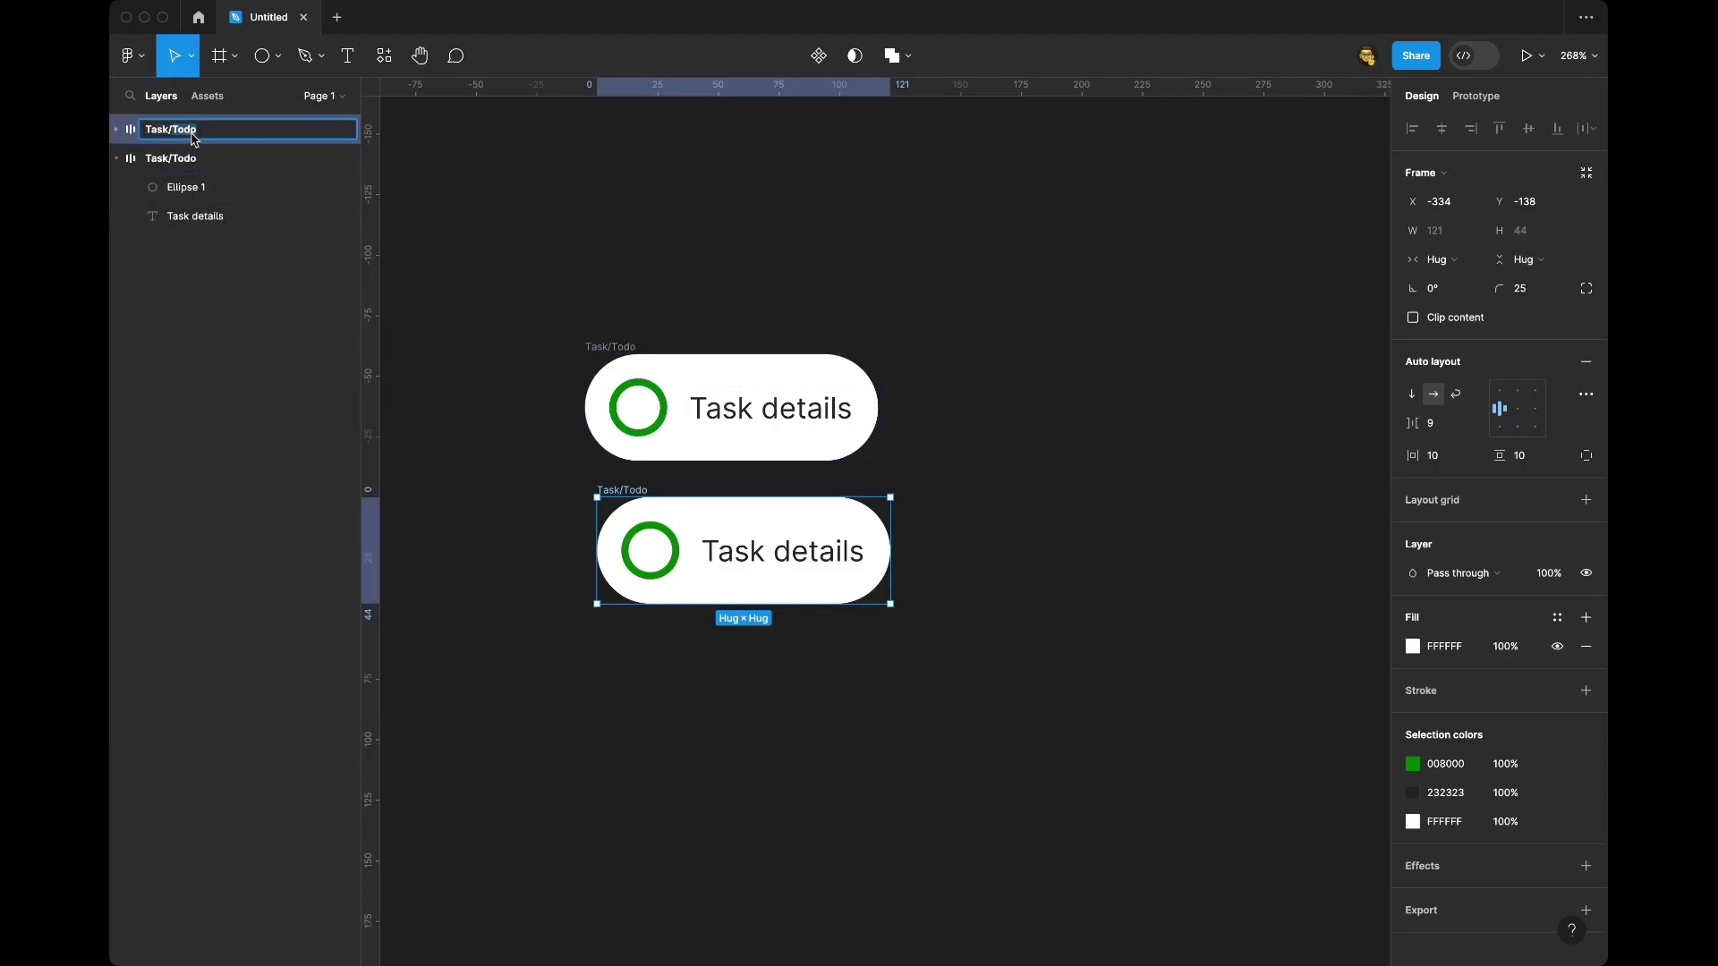
pyautogui.press('BackSpace')
pyautogui.press('BackSpace')
pyautogui.press('BackSpace')
pyautogui.press('BackSpace')
pyautogui.write('Done')
pyautogui.press('Return')
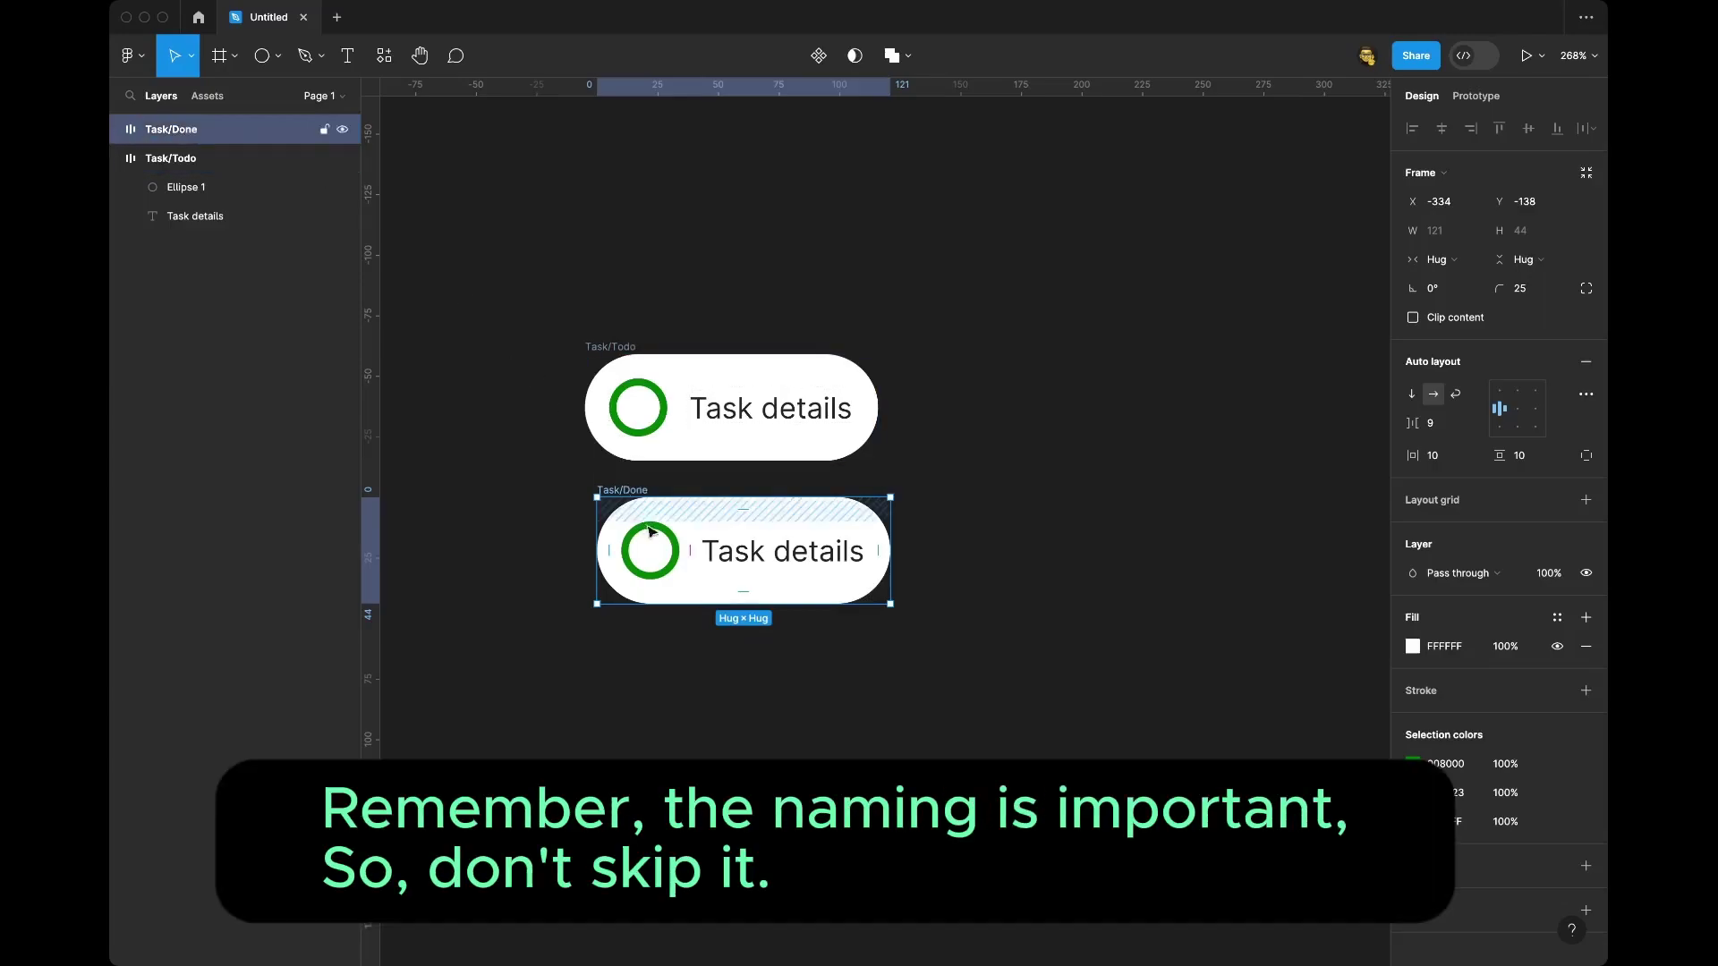
# - Remove the stroke from the circle in the Task/Done frame and give the circle a green fill
pyautogui.doubleClick(671, 573)
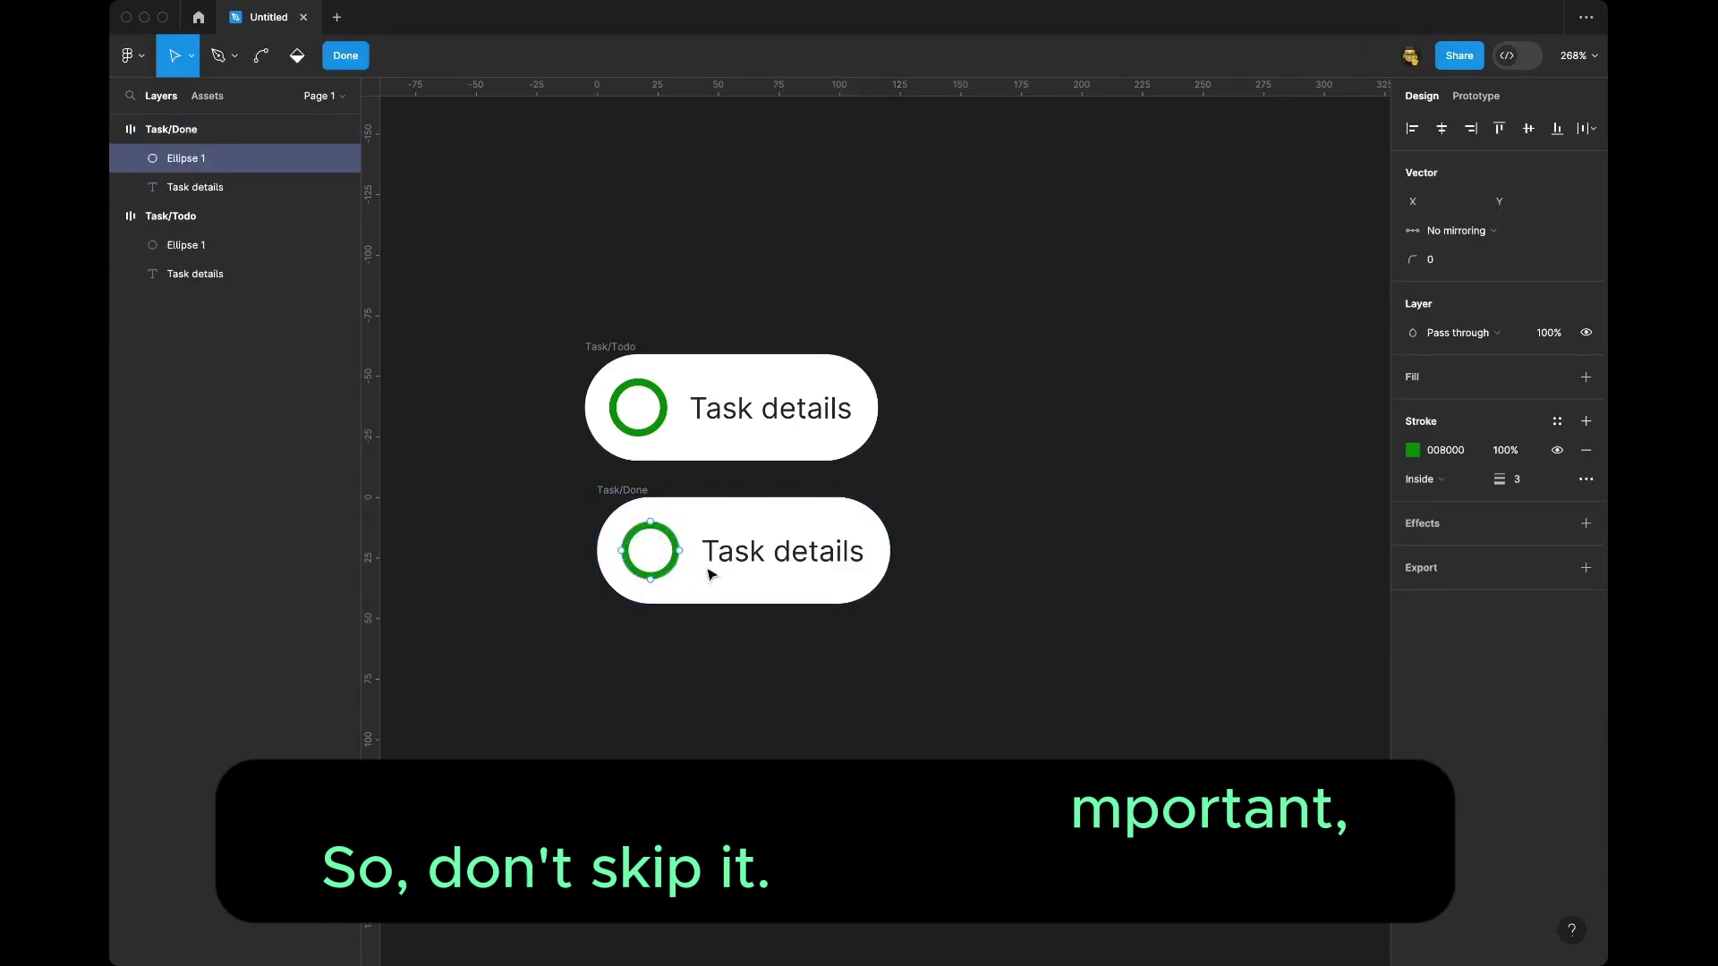
pyautogui.press('Escape')
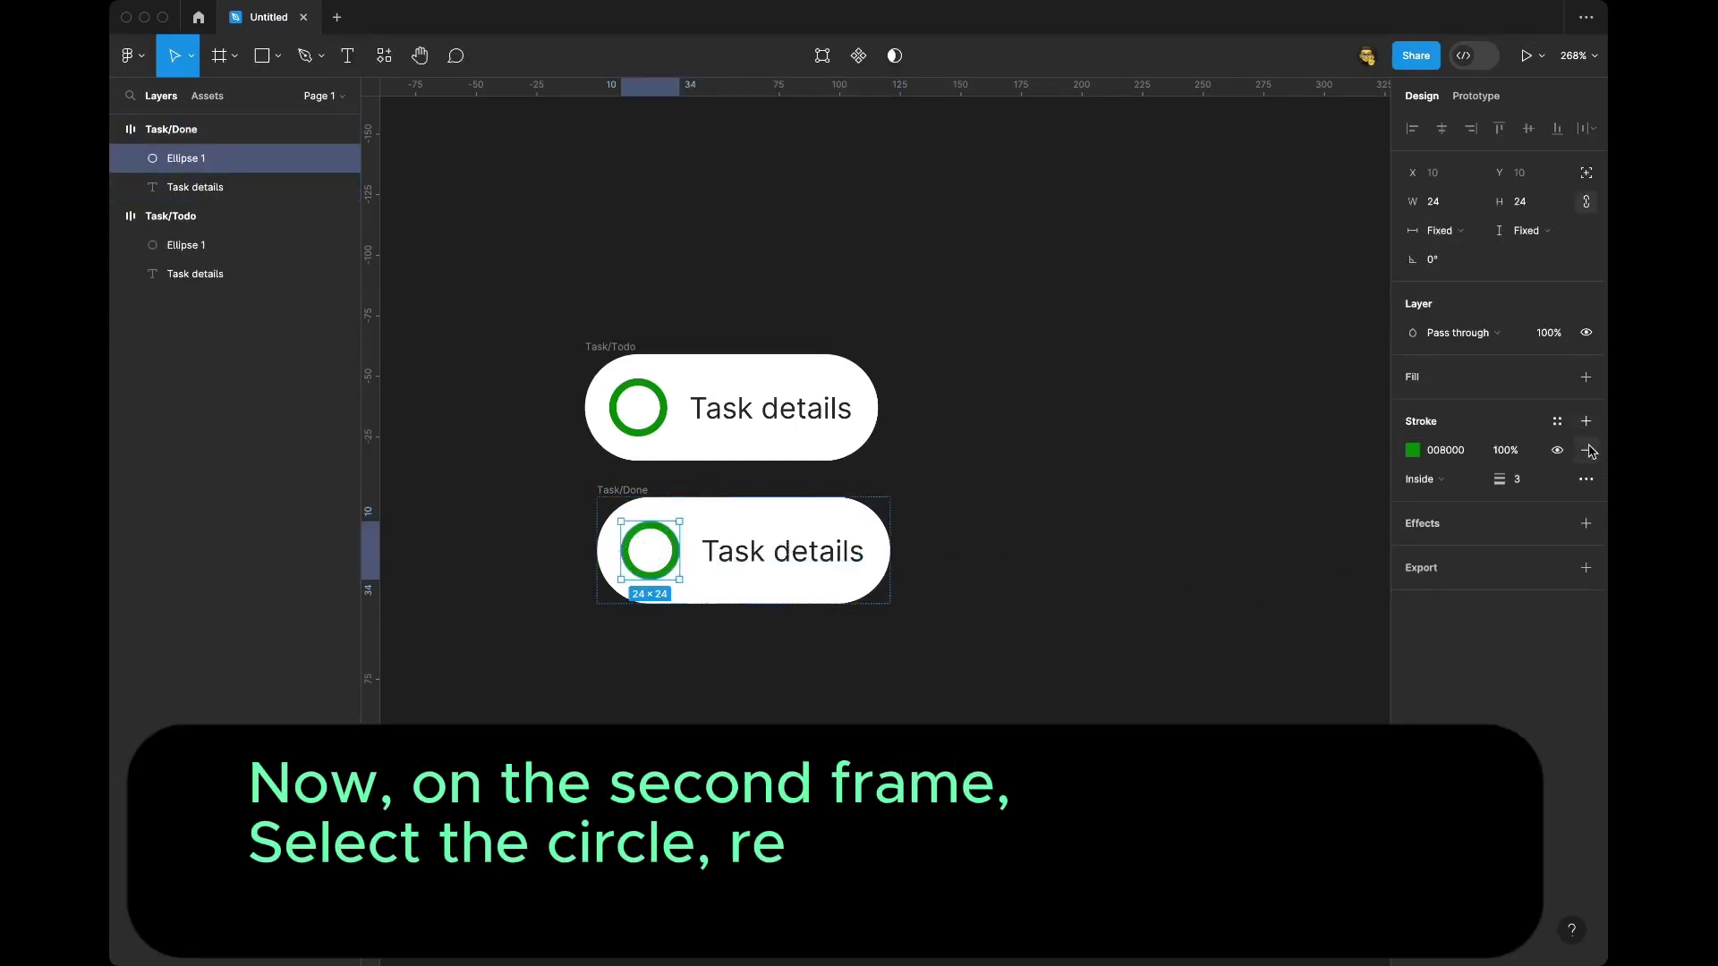
pyautogui.click(1585, 450)
pyautogui.click(1586, 377)
pyautogui.click(1465, 407)
pyautogui.write('0')
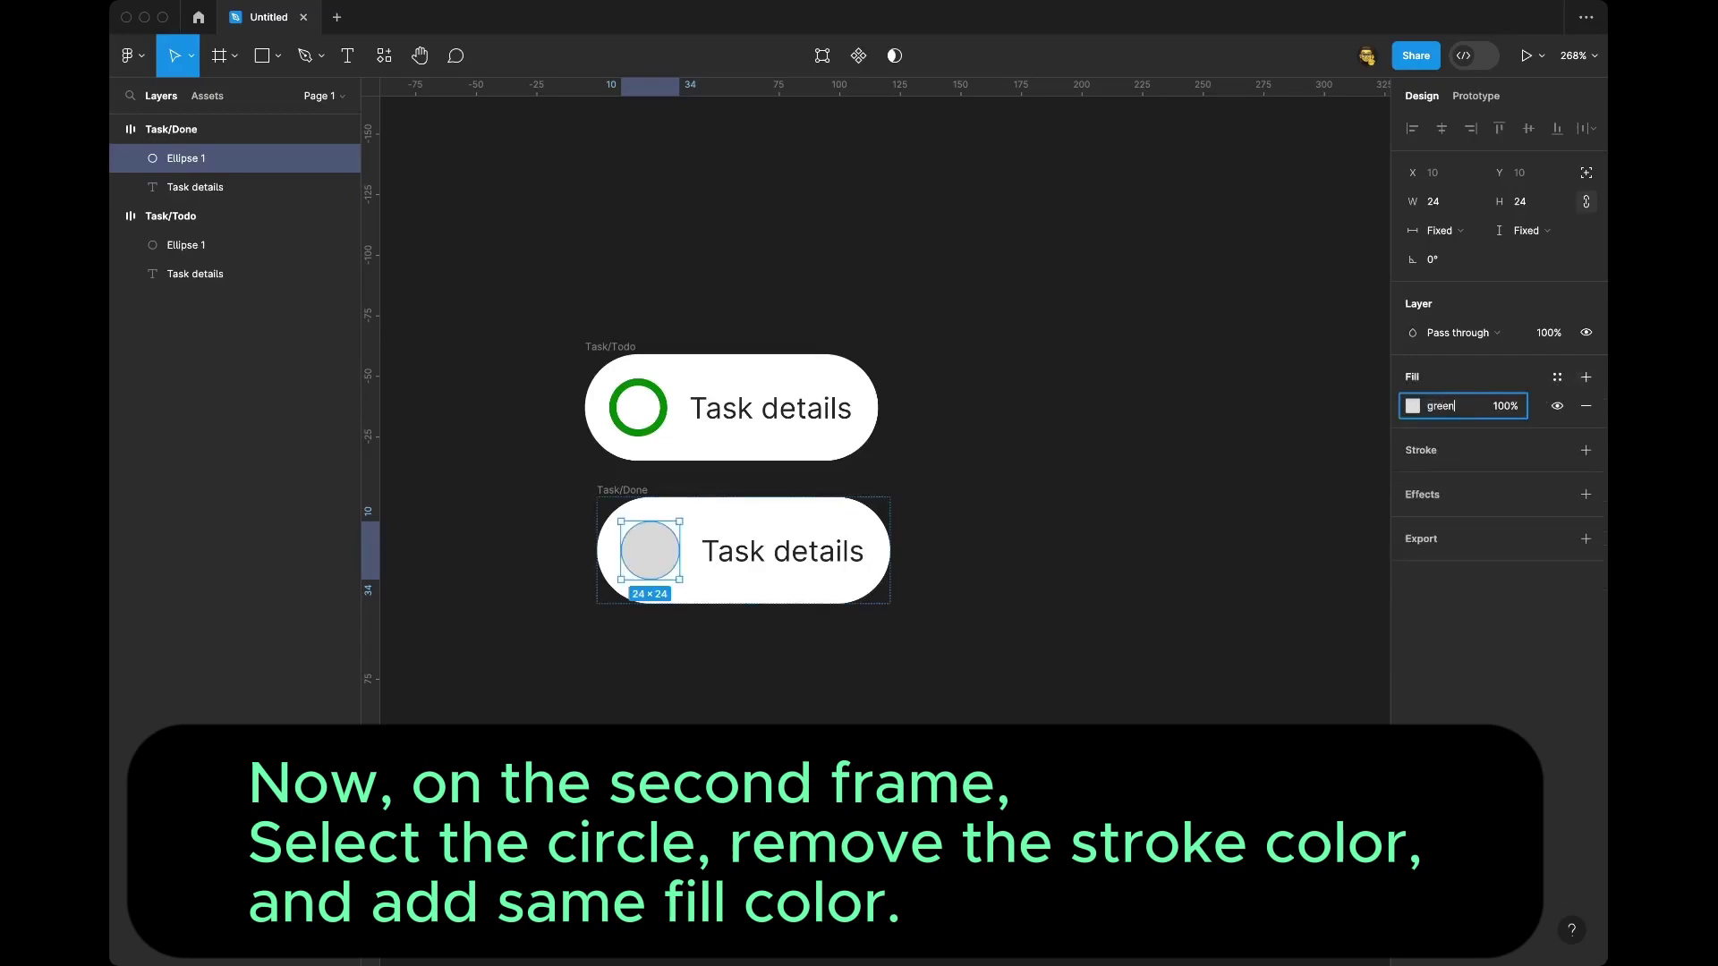
pyautogui.press('Return')
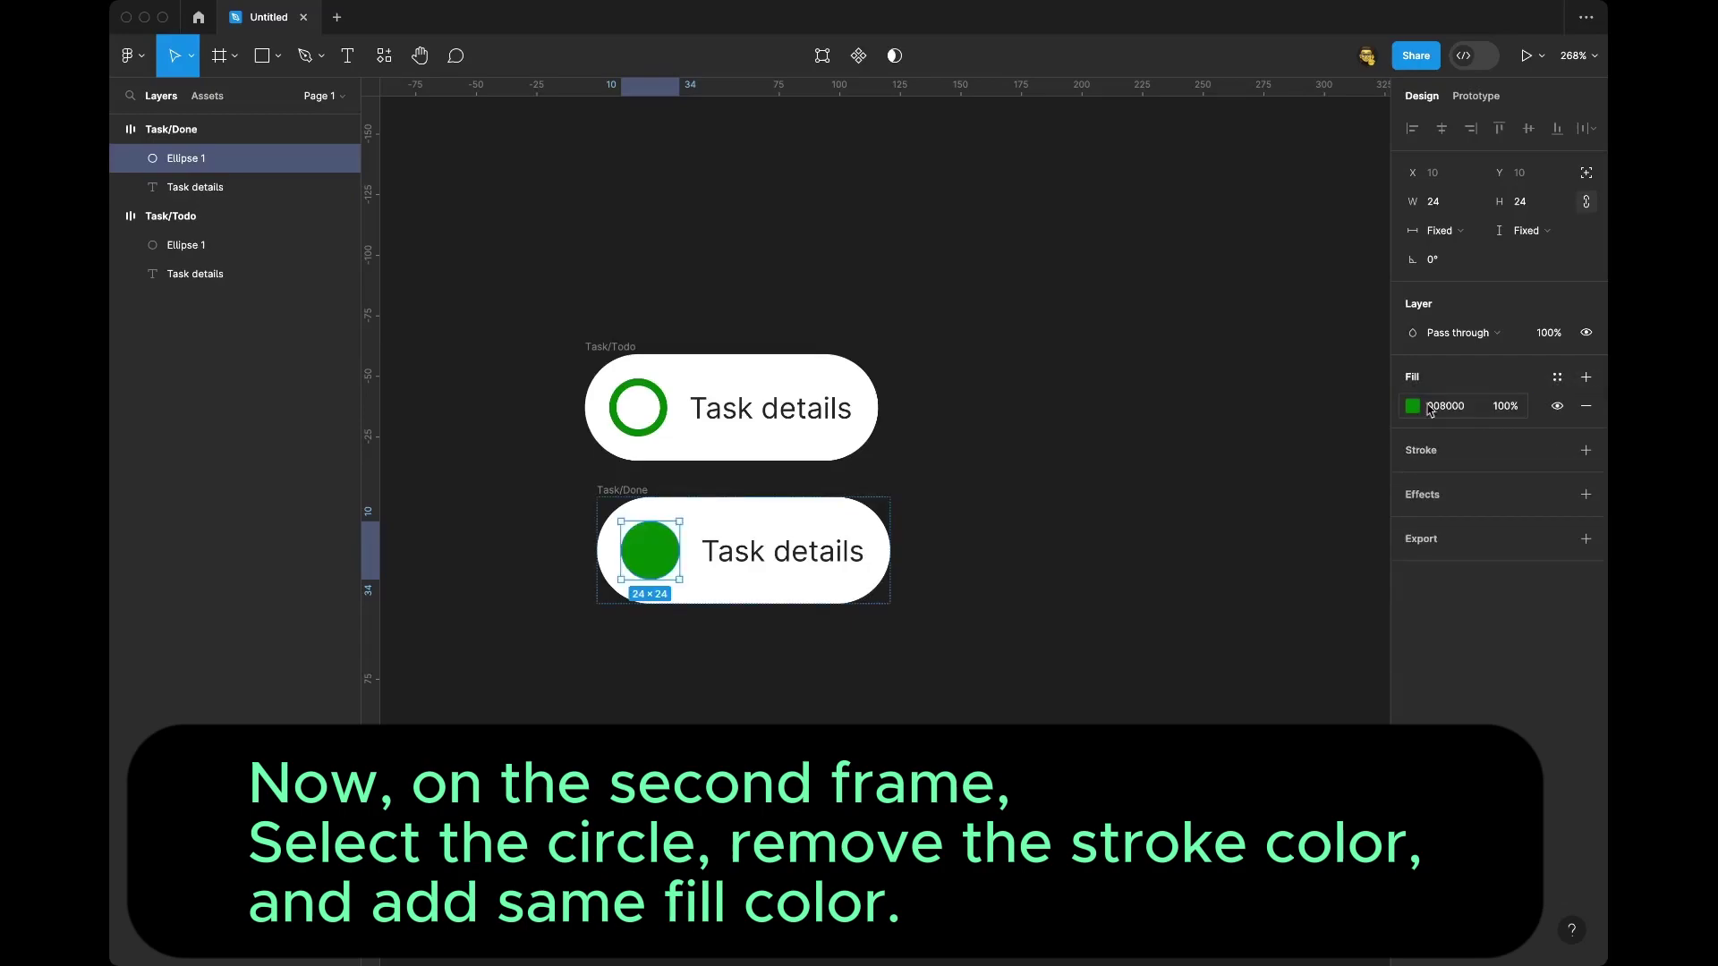
# - Apply strikethrough decoration to the Task details text in the Task/Done frame
pyautogui.click(787, 553)
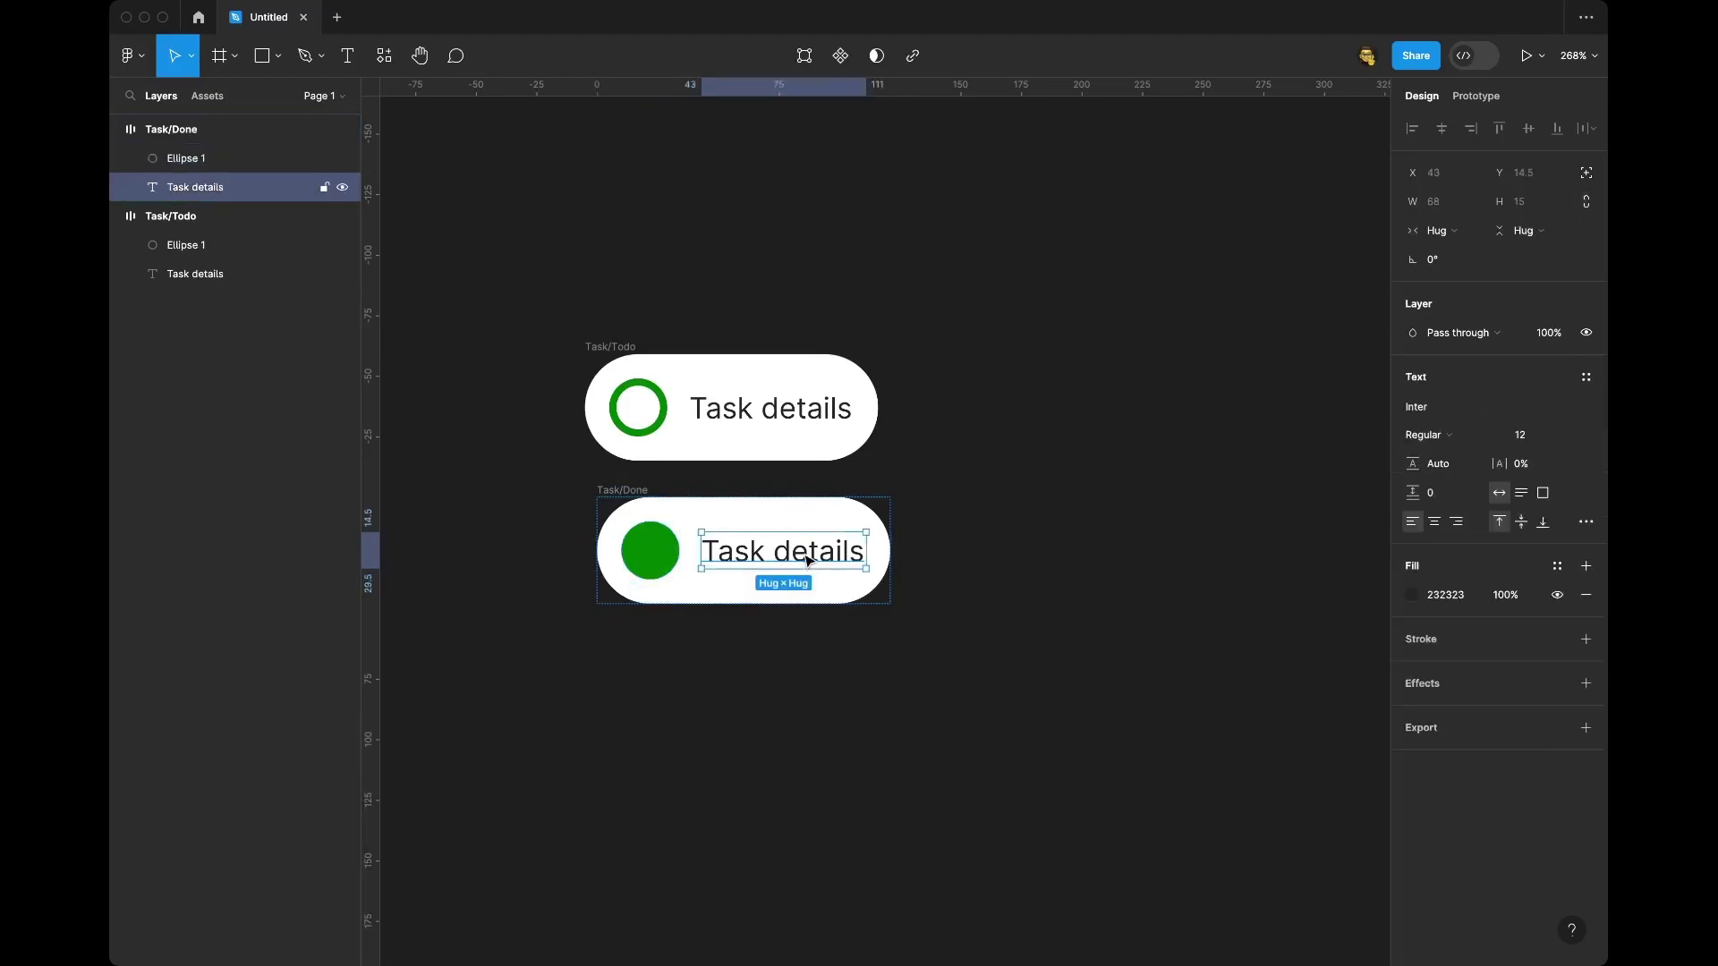
pyautogui.click(1585, 522)
pyautogui.click(1372, 742)
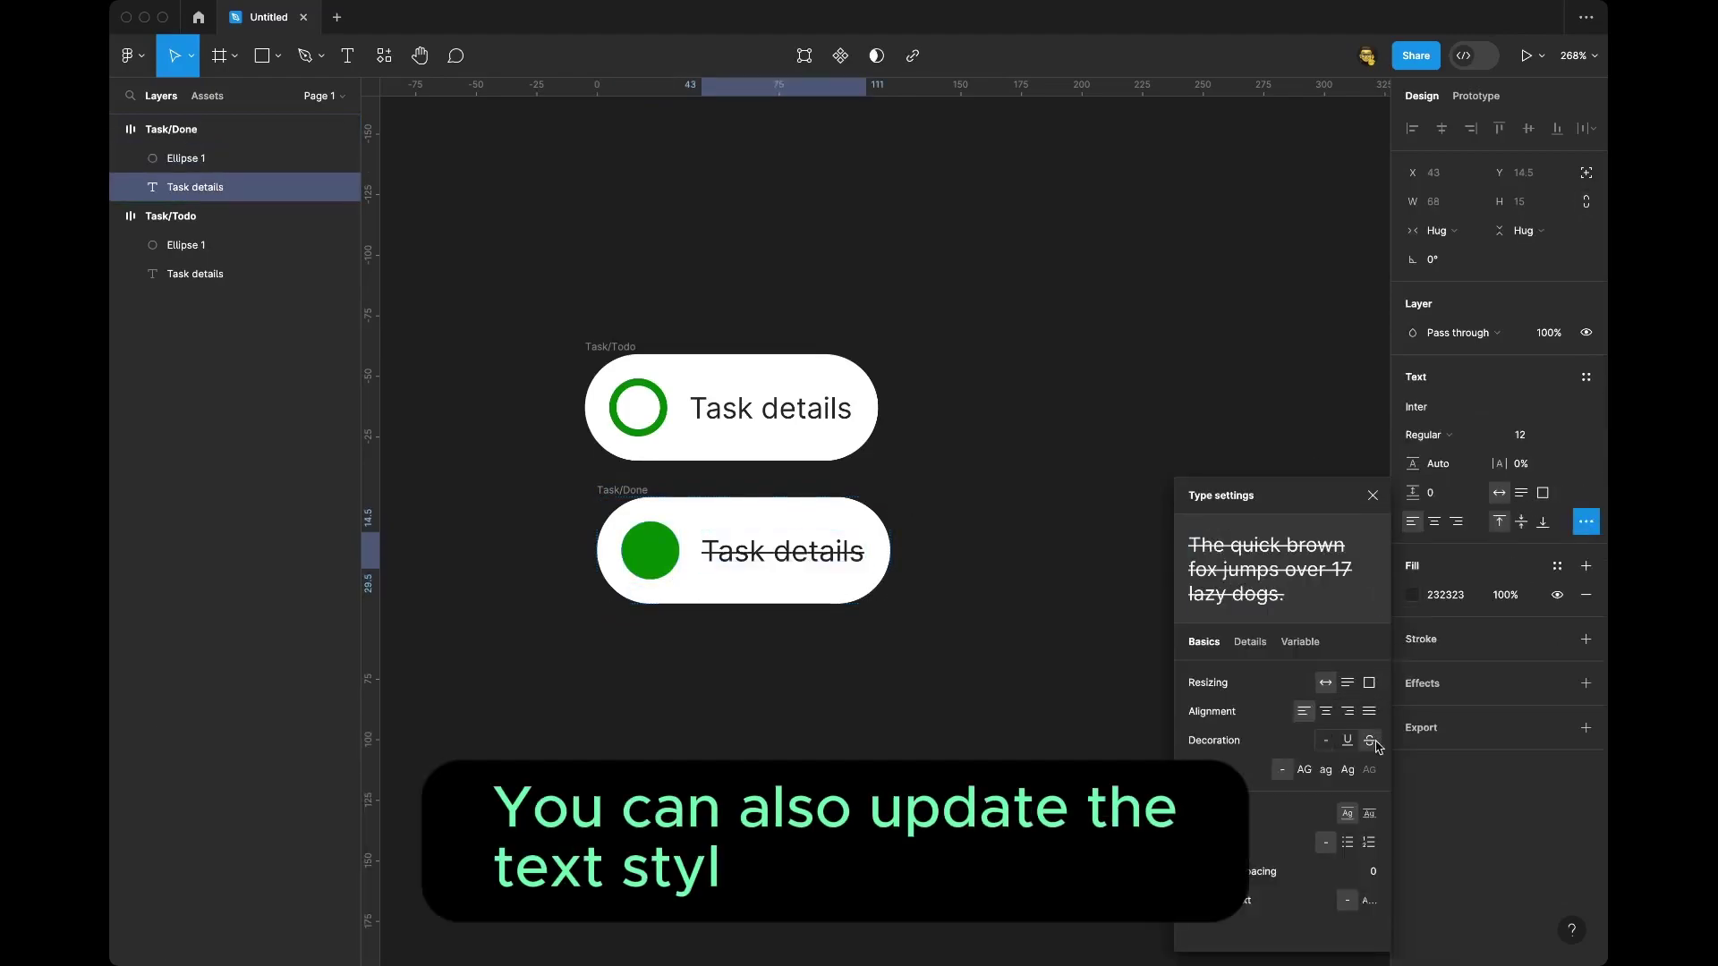
pyautogui.click(796, 736)
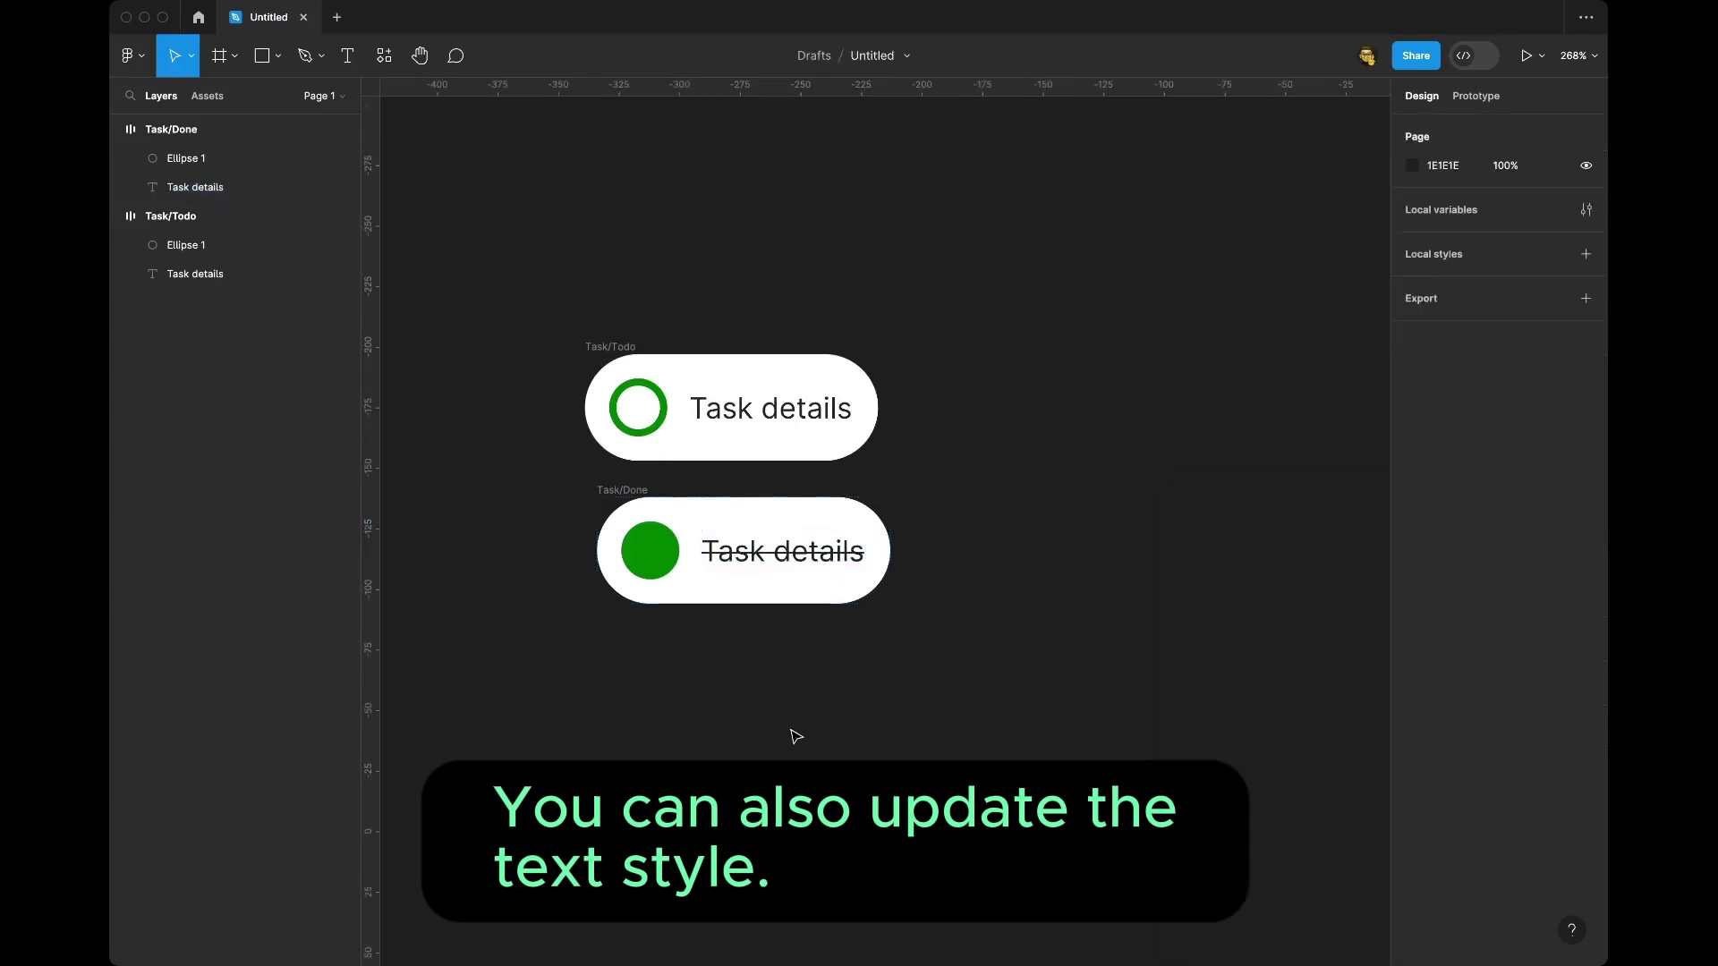
# - Combine the Task/Todo and Task/Done frames into a component set
pyautogui.moveTo(975, 642); pyautogui.dragTo(492, 288)
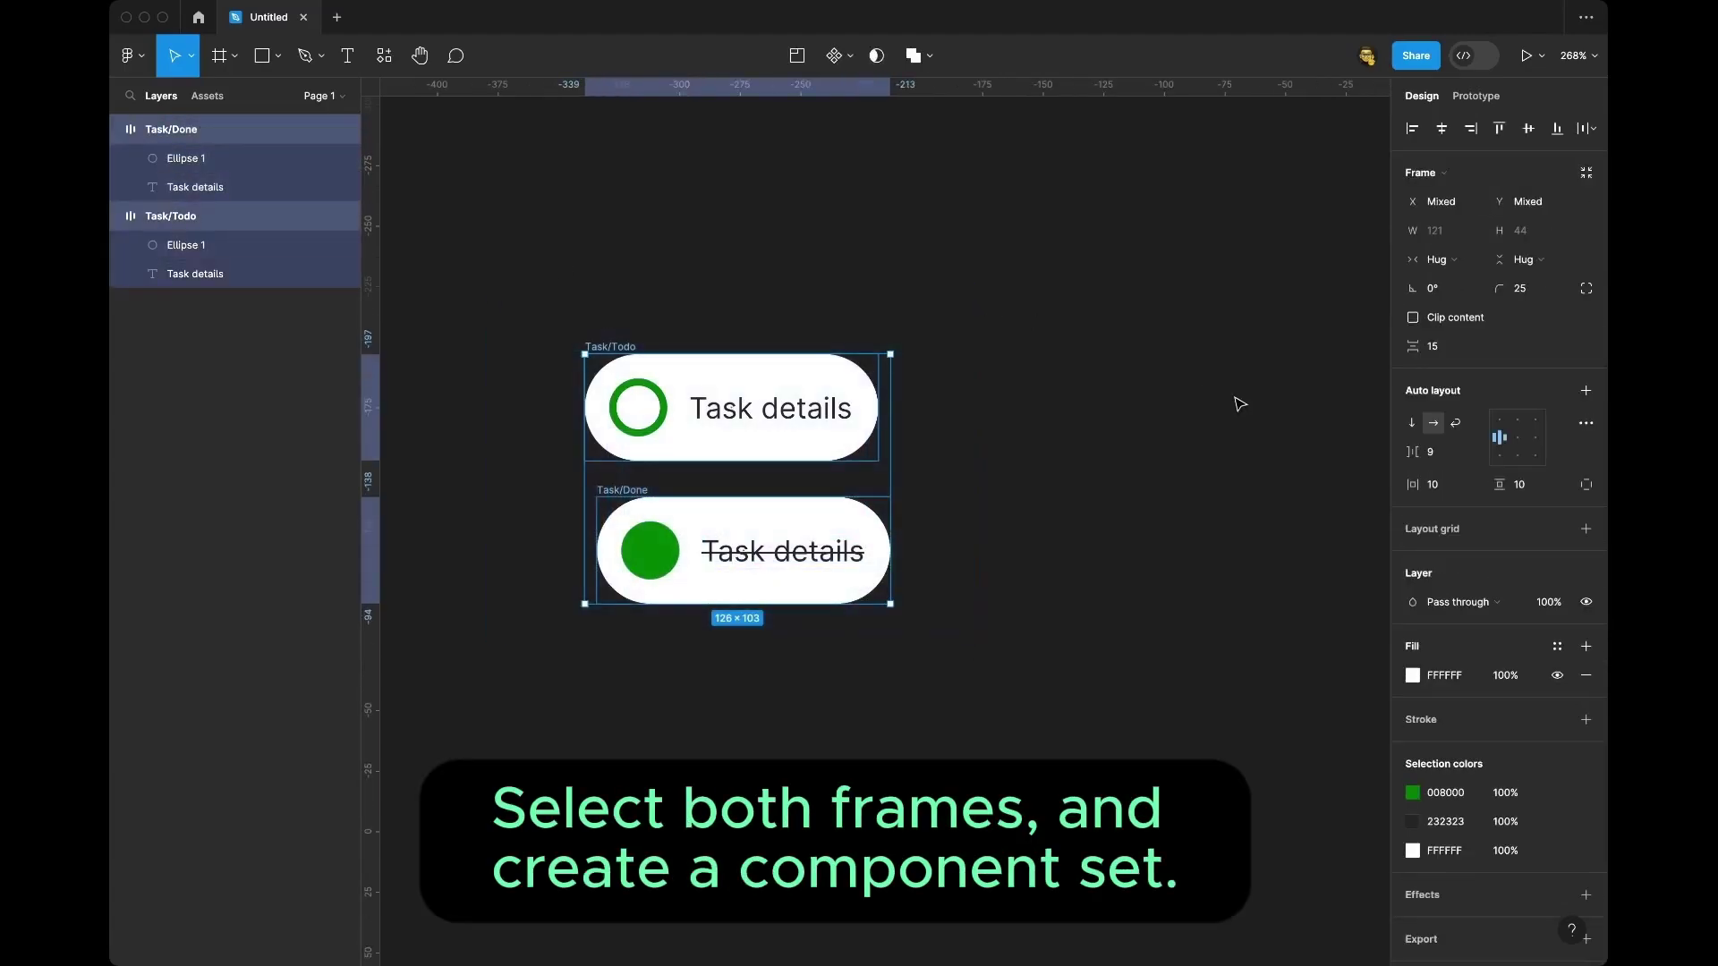
pyautogui.click(852, 61)
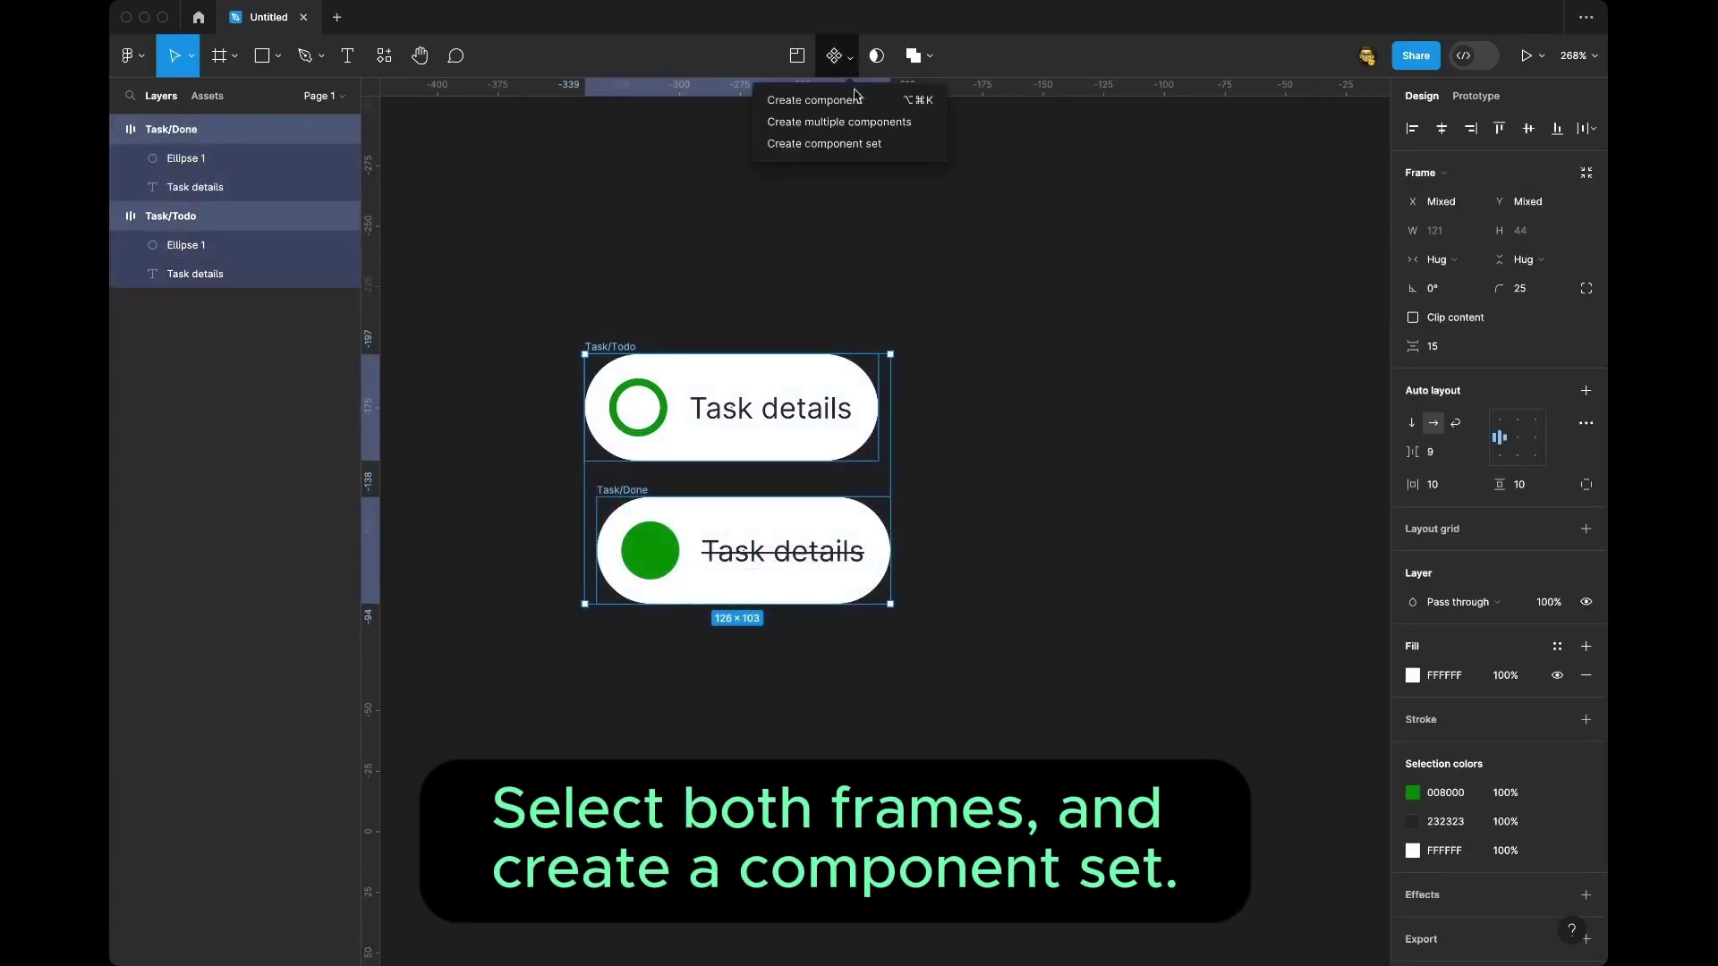
pyautogui.click(857, 144)
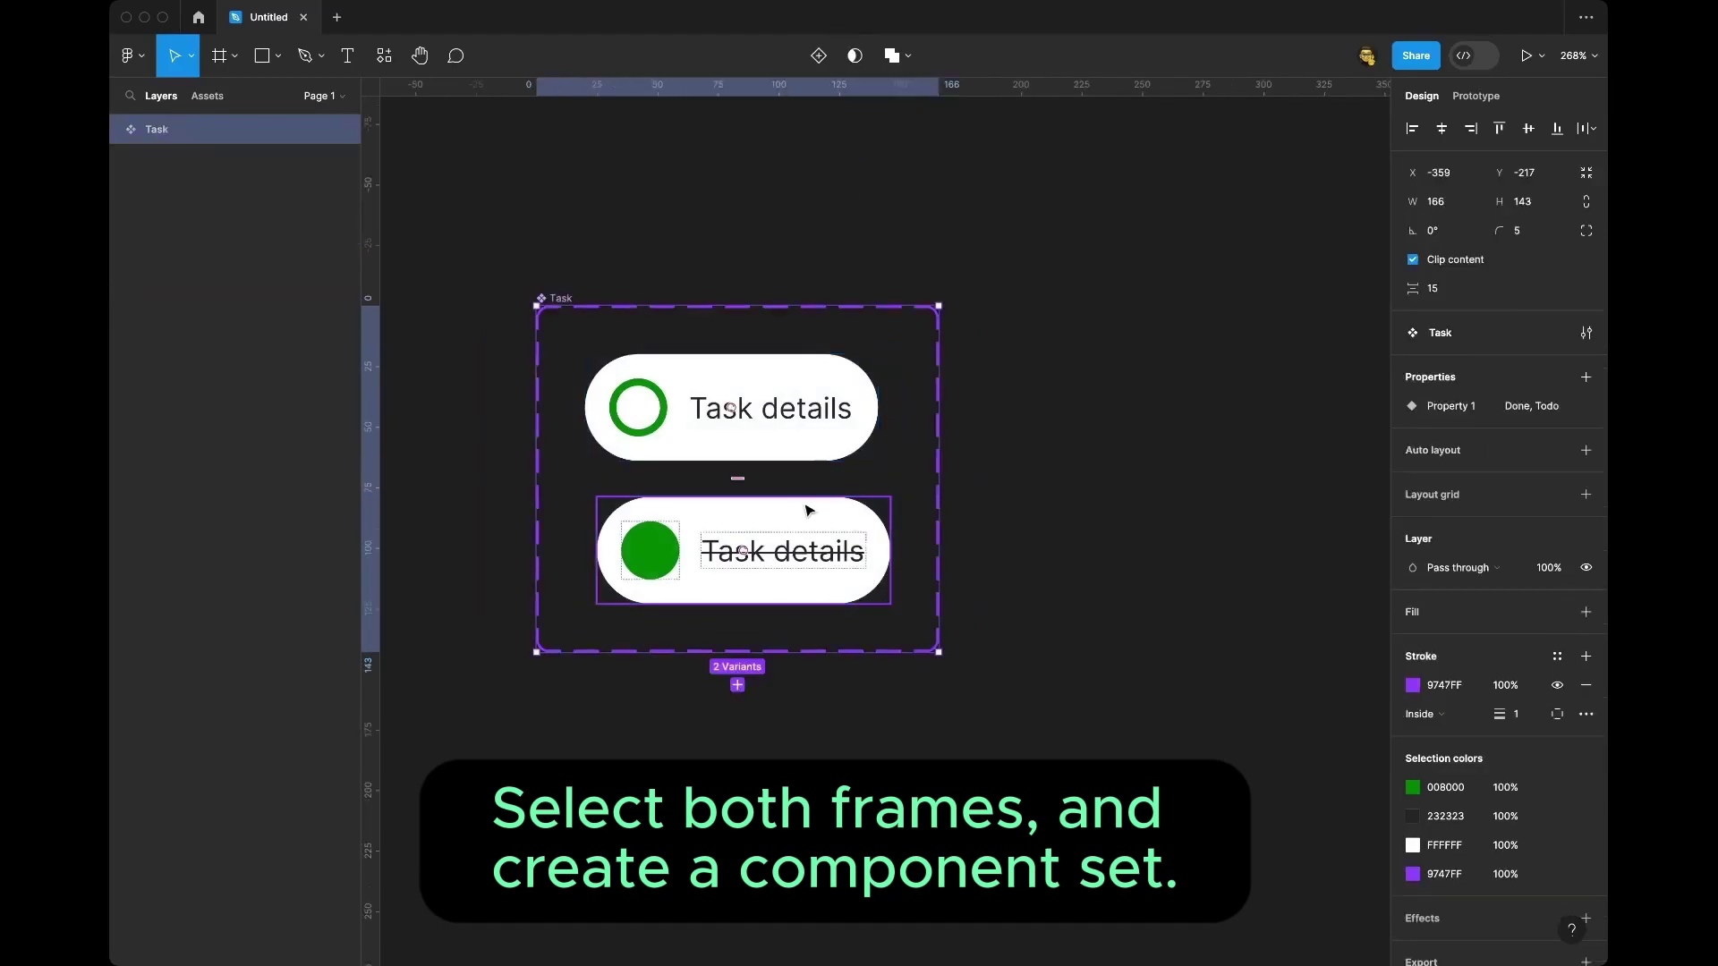
pyautogui.click(794, 538)
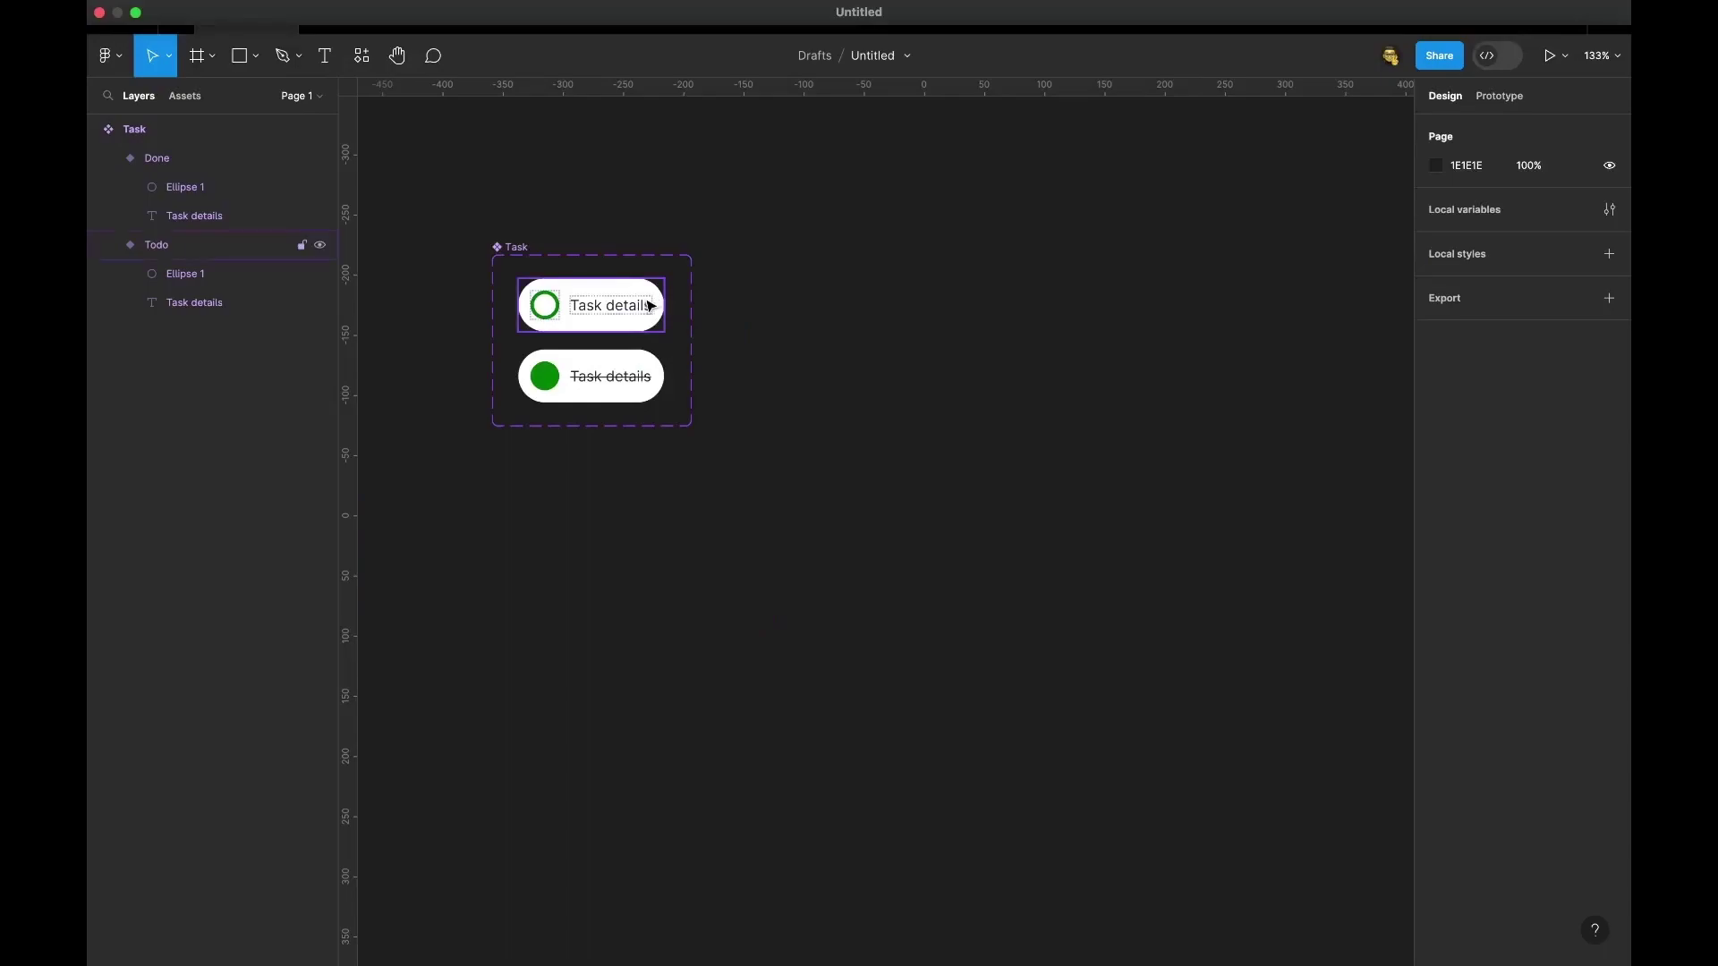
# - Place an instance of the Todo variant on the canvas beside the component set and set its width to 220
pyautogui.click(647, 307)
pyautogui.moveTo(627, 313); pyautogui.dragTo(917, 249)
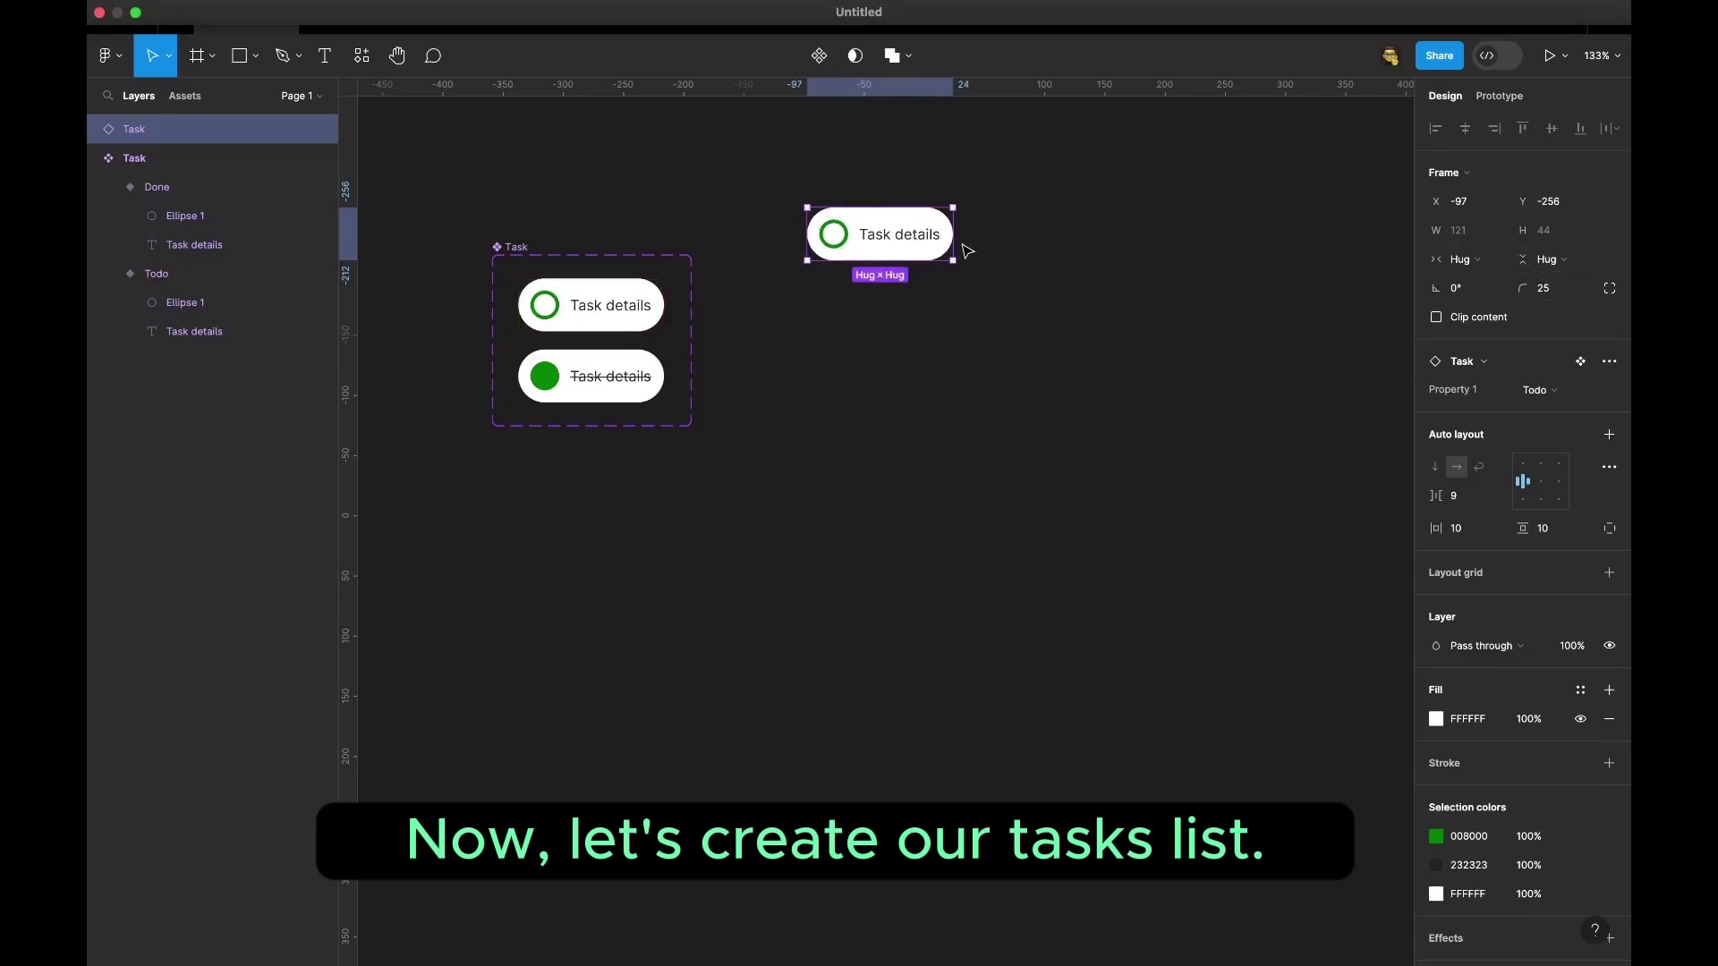
pyautogui.moveTo(958, 240); pyautogui.dragTo(1037, 238)
pyautogui.click(1475, 232)
pyautogui.write('220')
pyautogui.press('Return')
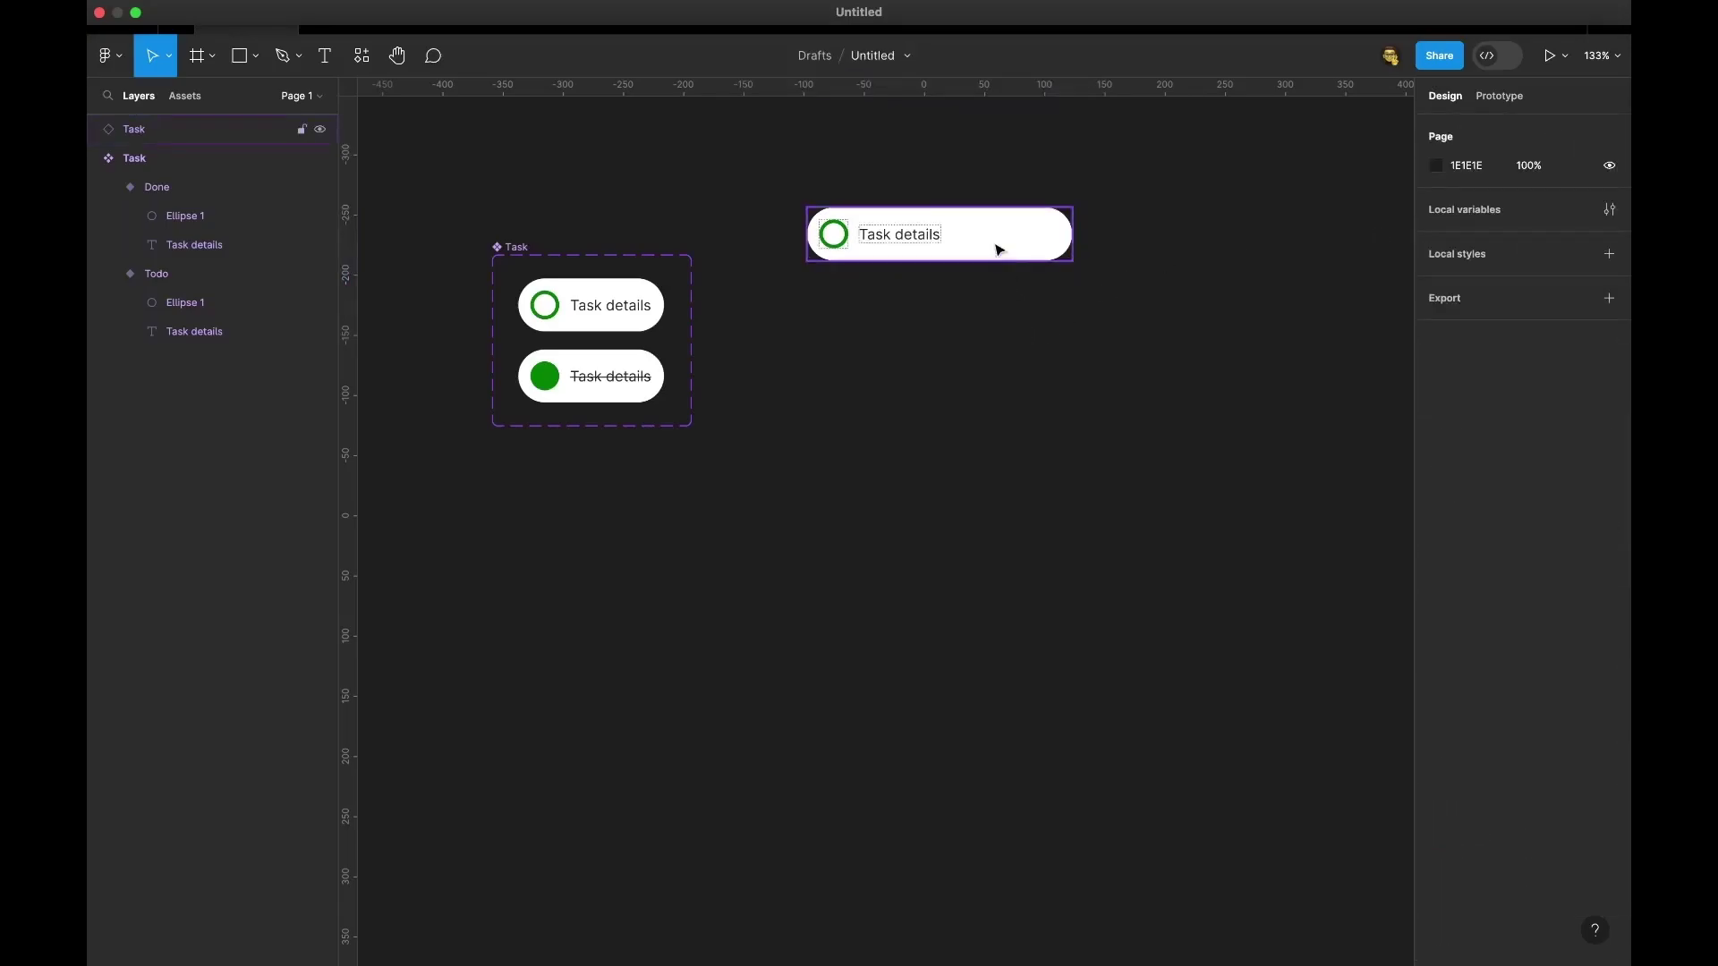
# - Duplicate the 220-wide Task instance downward at even spacing to make a column of ten tasks
pyautogui.moveTo(1001, 249); pyautogui.dragTo(1001, 308)
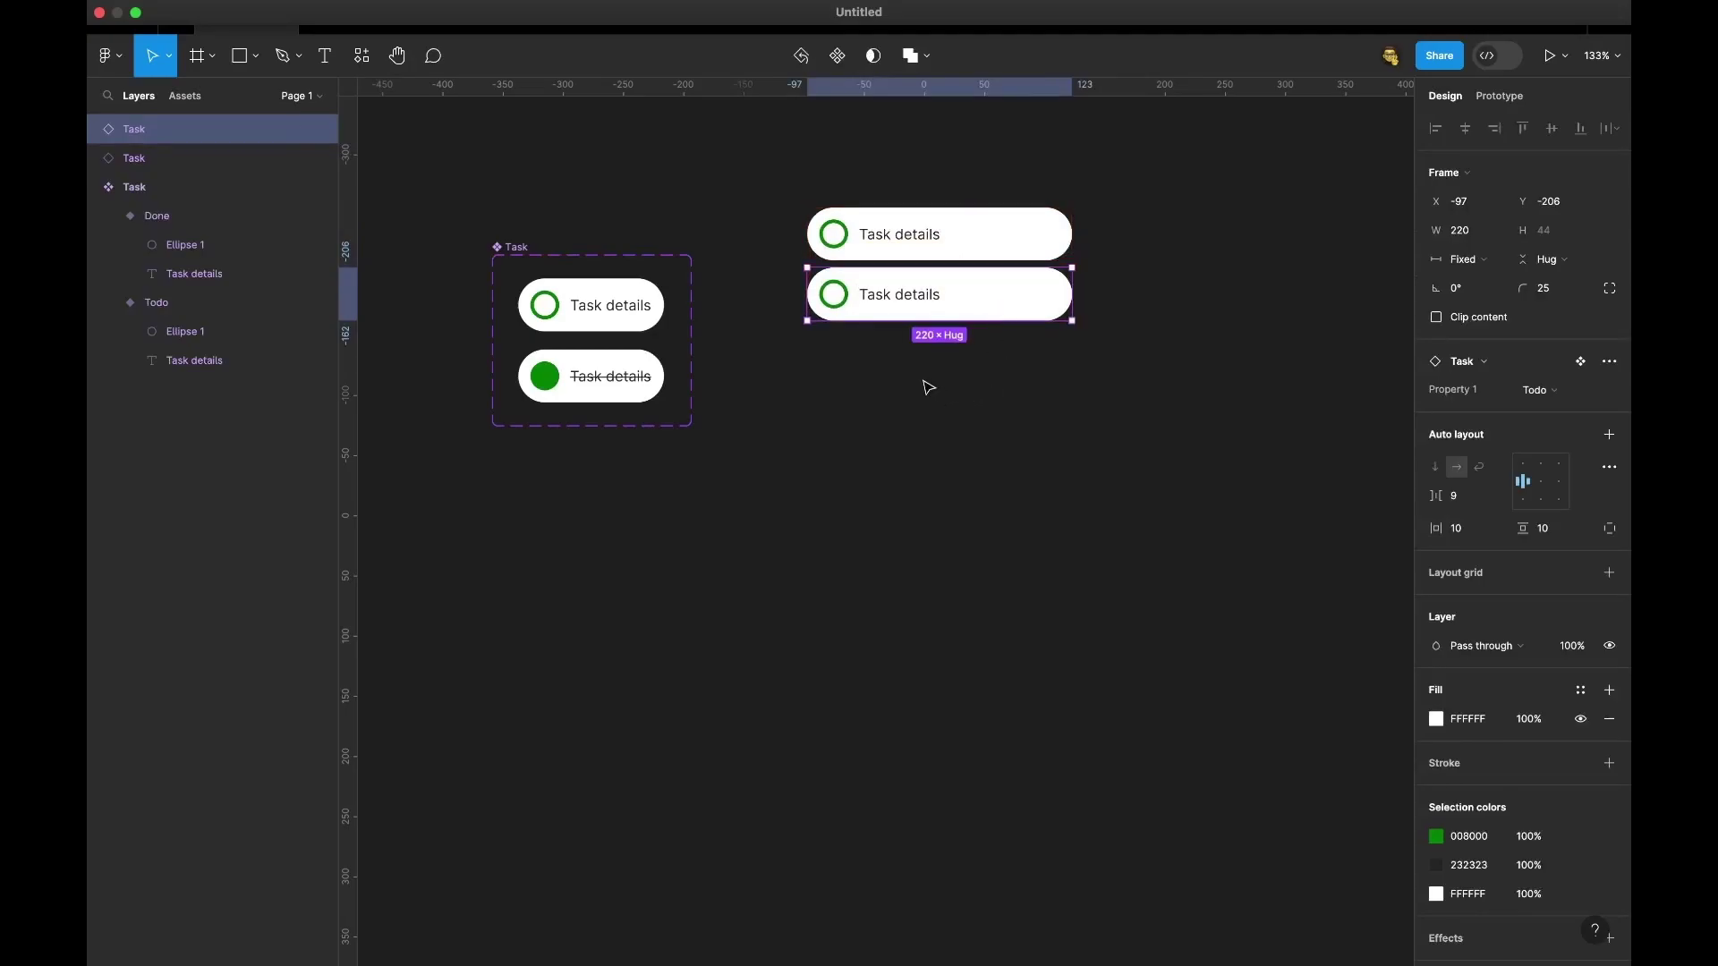
pyautogui.press('super+d')
pyautogui.press('super+d')
pyautogui.press('super+d')
pyautogui.press('super+d')
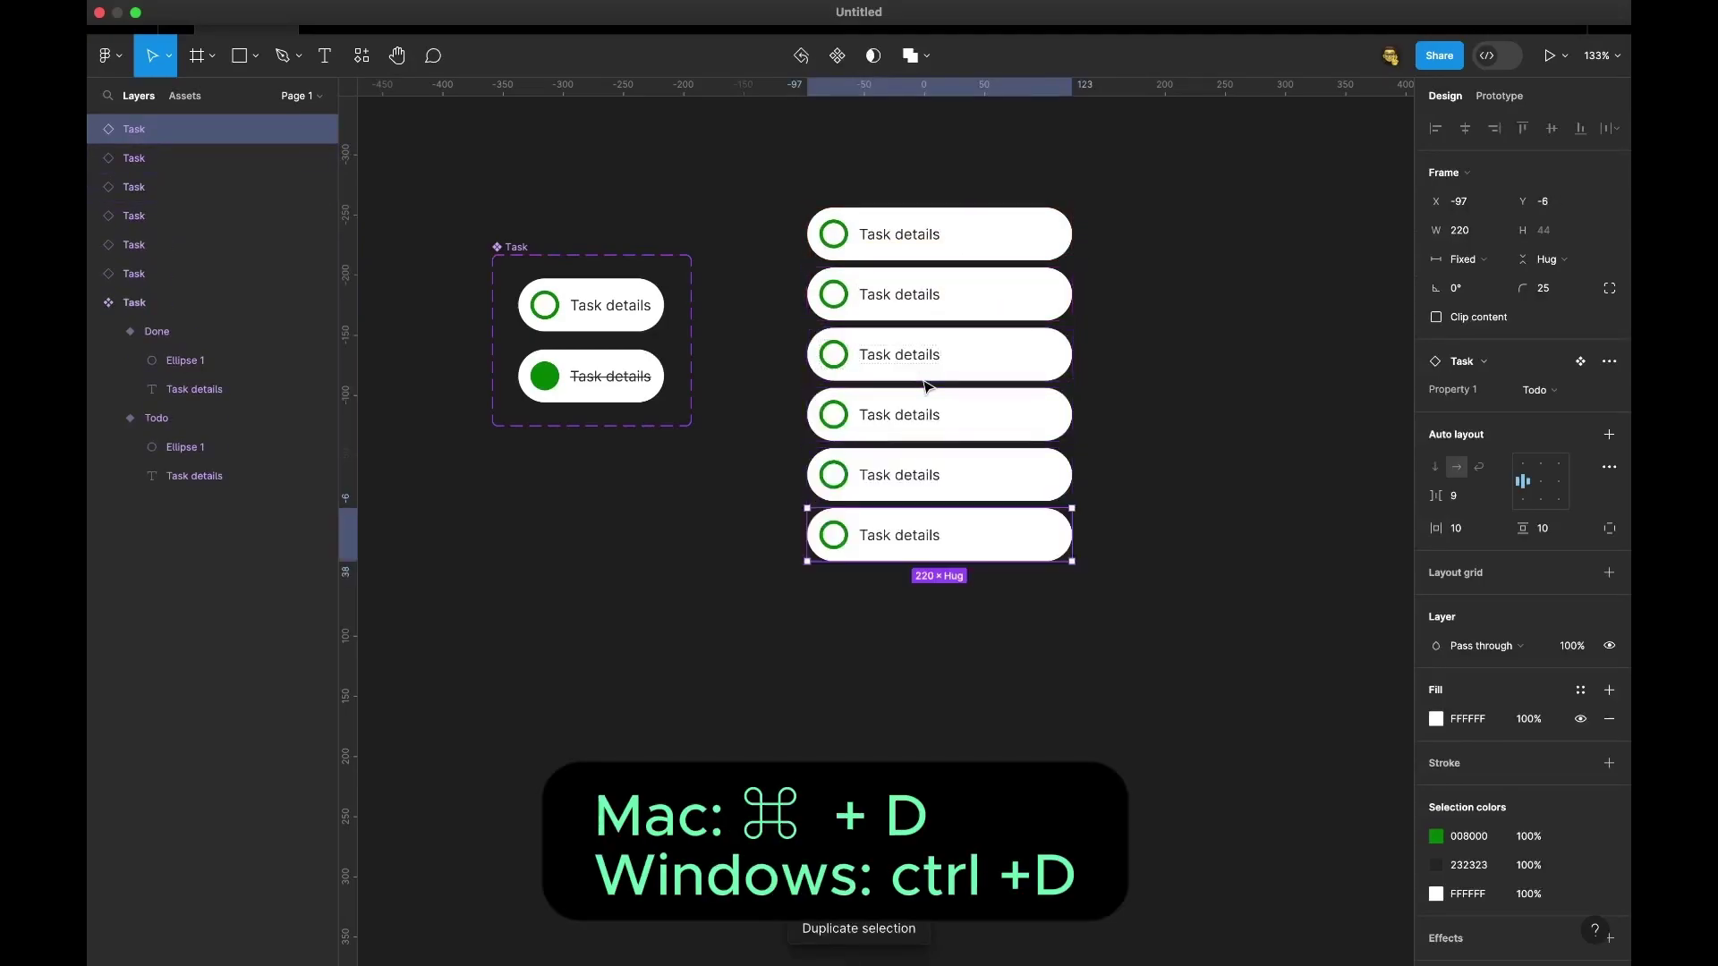
pyautogui.press('super+d')
pyautogui.press('super+d')
pyautogui.press('super+d')
pyautogui.press('super+d')
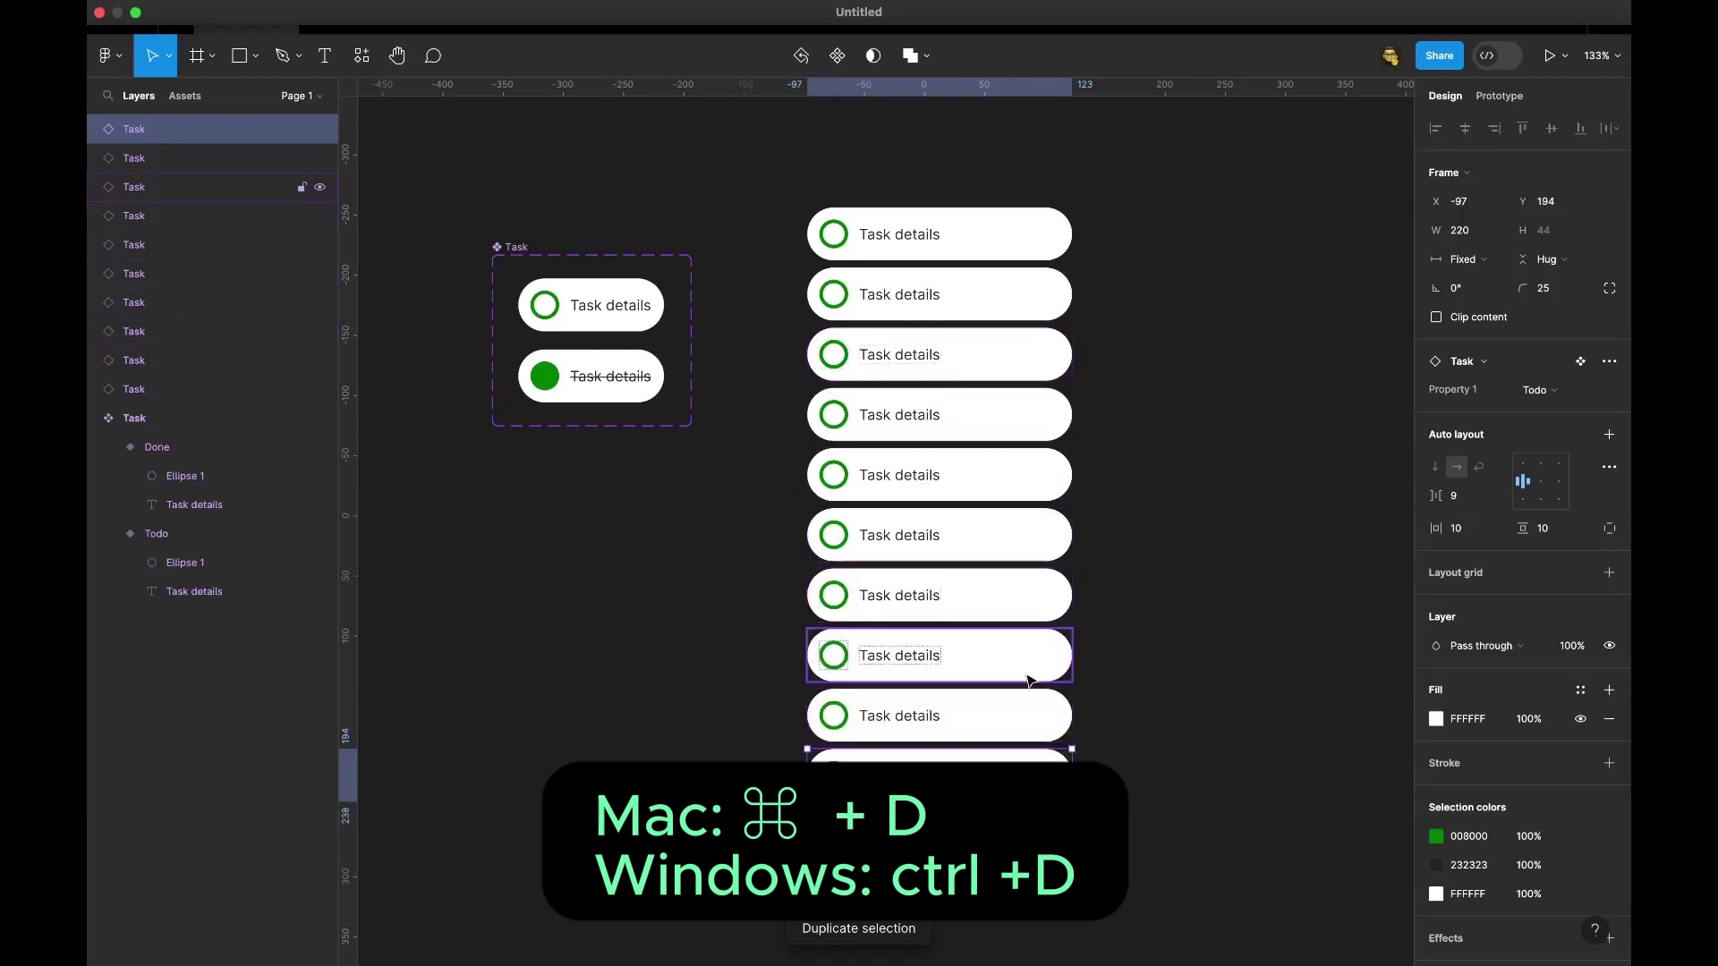
pyautogui.press('Escape')
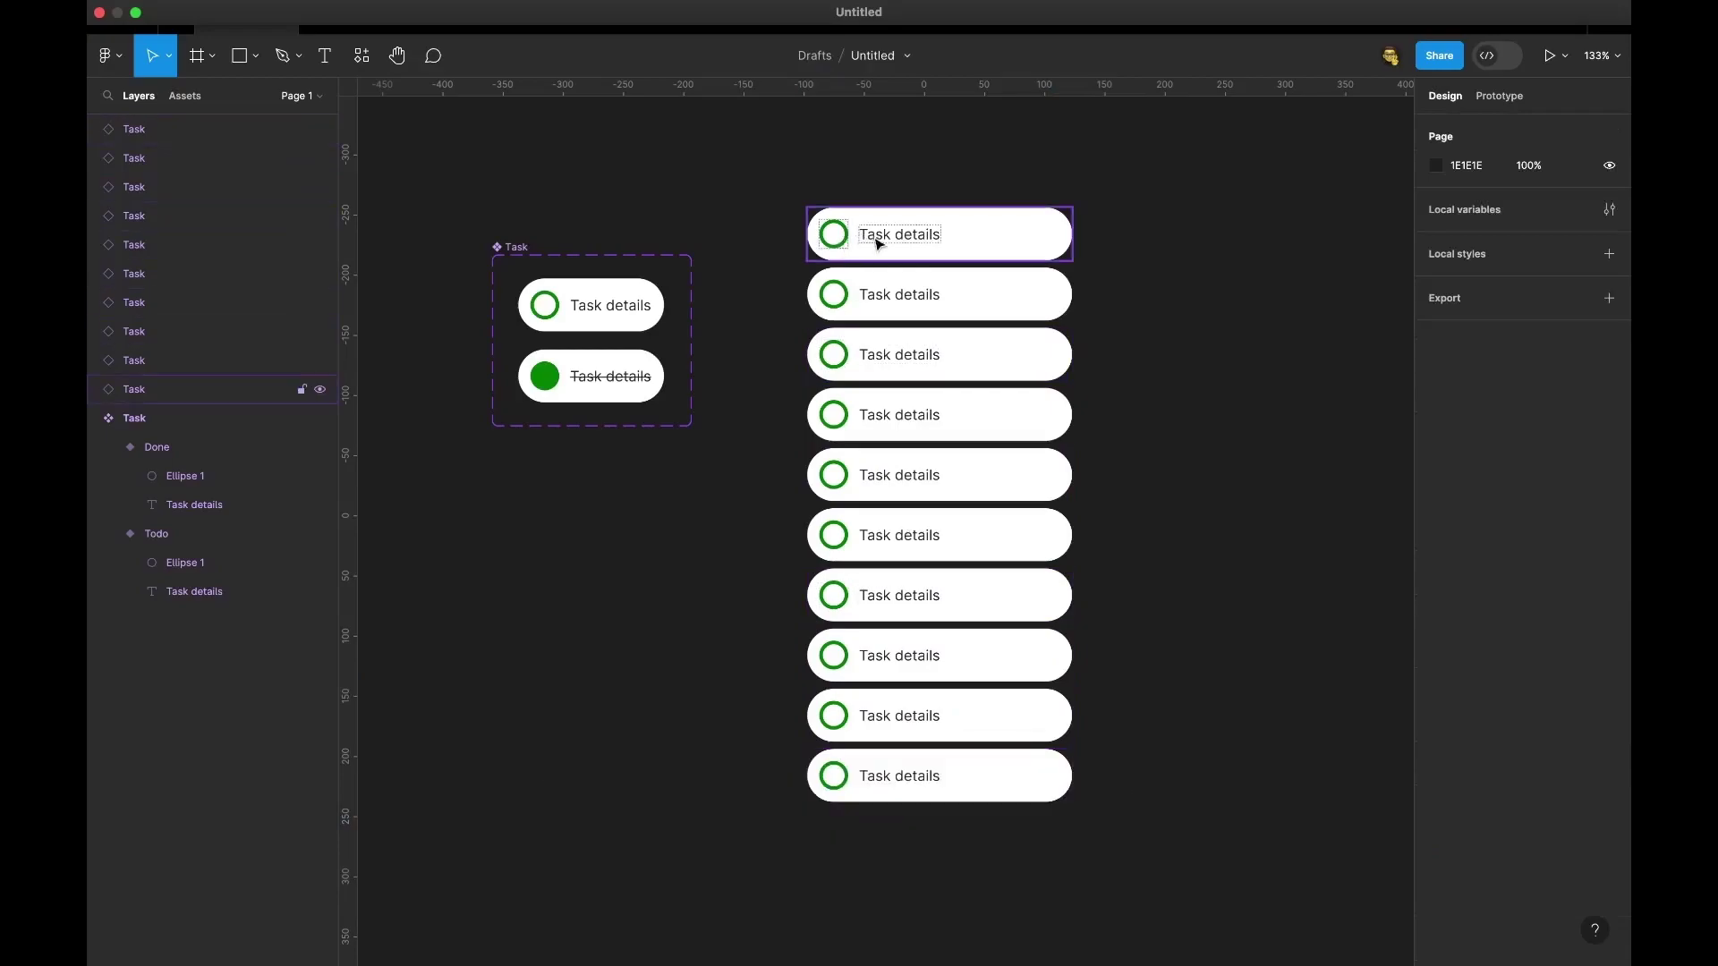
# - Replace the text of the ten task instances from first to last with Task 1 through Task 10
pyautogui.click(325, 55)
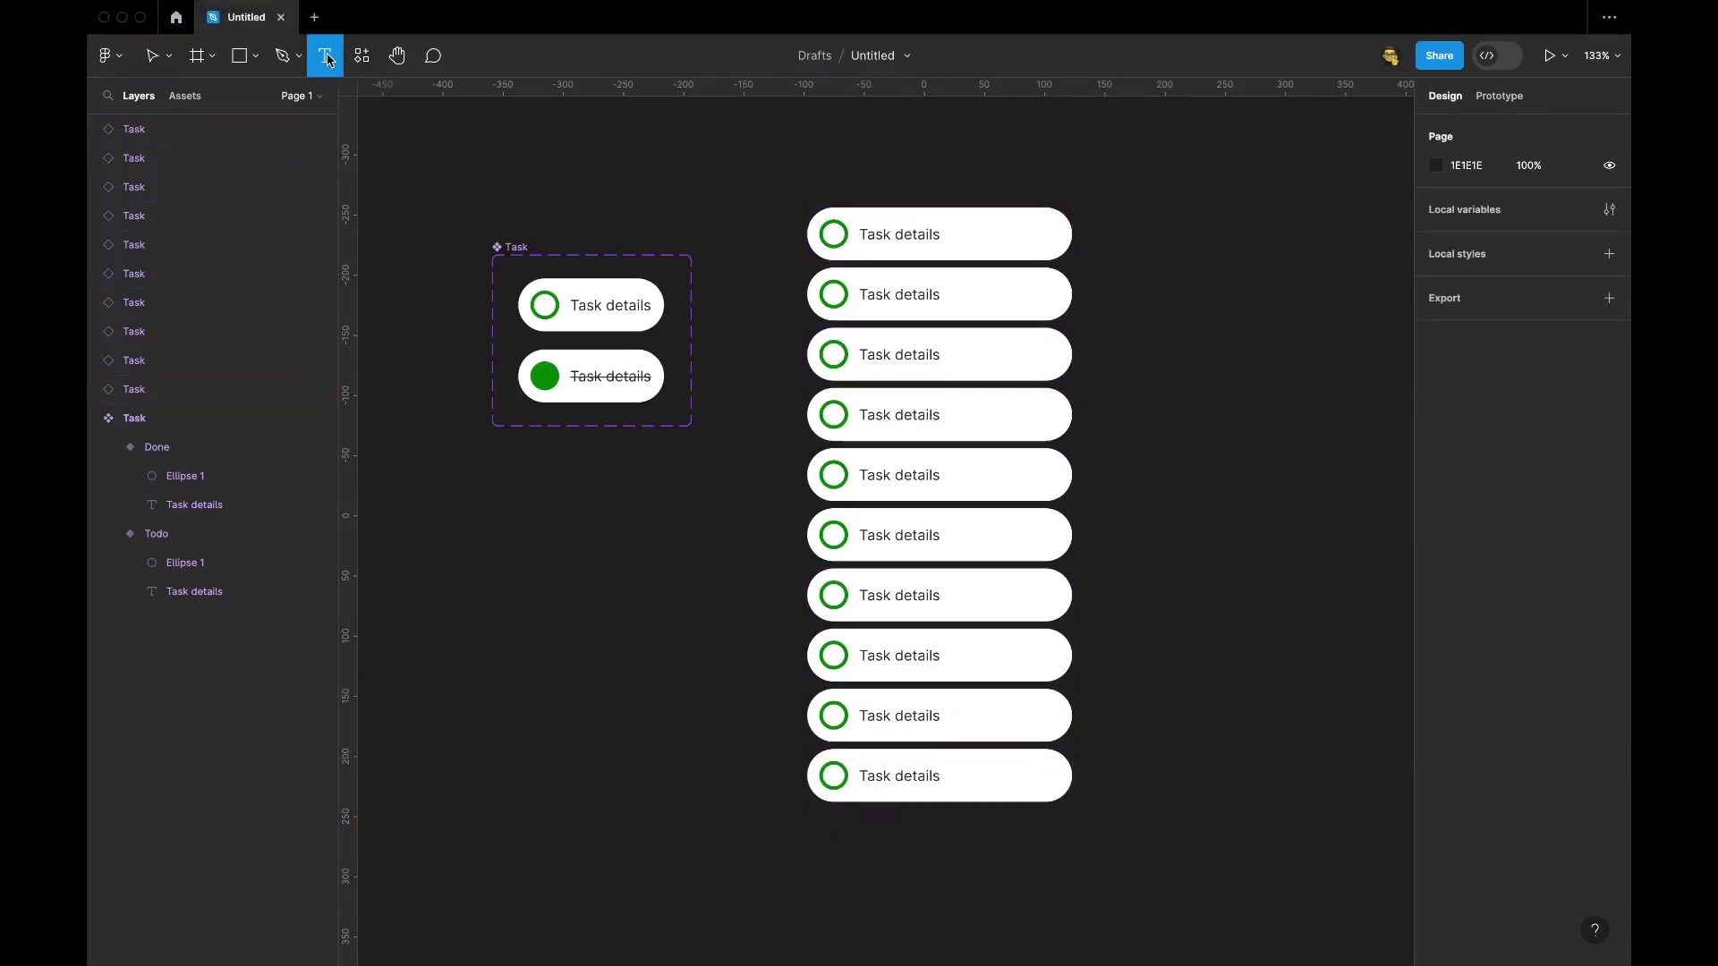
pyautogui.click(879, 235)
pyautogui.write('Task 1')
pyautogui.click(904, 295)
pyautogui.write('Task 2')
pyautogui.click(920, 354)
pyautogui.write('Task 3')
pyautogui.click(921, 415)
pyautogui.write('Task 4')
pyautogui.click(924, 474)
pyautogui.write('Task 5')
pyautogui.click(925, 535)
pyautogui.write('Task 6')
pyautogui.click(926, 598)
pyautogui.write('Task 7')
pyautogui.click(928, 658)
pyautogui.write('Task 8')
pyautogui.click(929, 718)
pyautogui.write('Task 9')
pyautogui.click(931, 778)
pyautogui.write('Task 10')
pyautogui.press('Escape')
# - Select all ten task instances and wrap them in an auto layout frame
pyautogui.click(1125, 829)
pyautogui.moveTo(1120, 822); pyautogui.dragTo(776, 206)
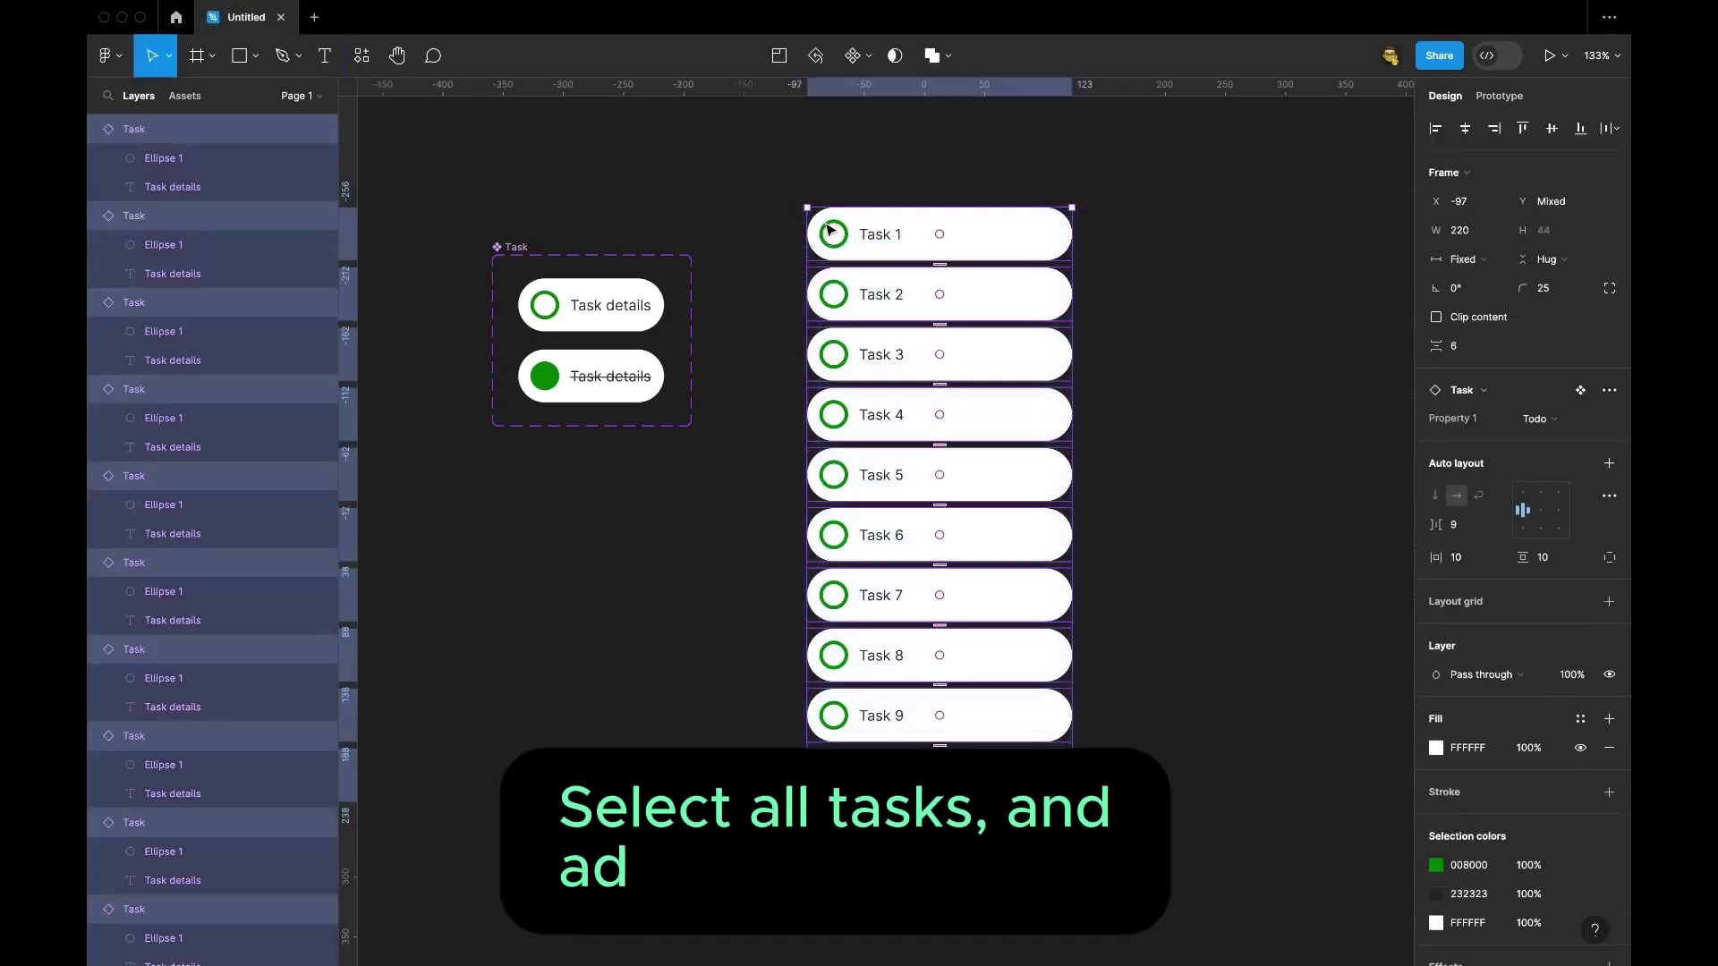
pyautogui.rightClick(830, 225)
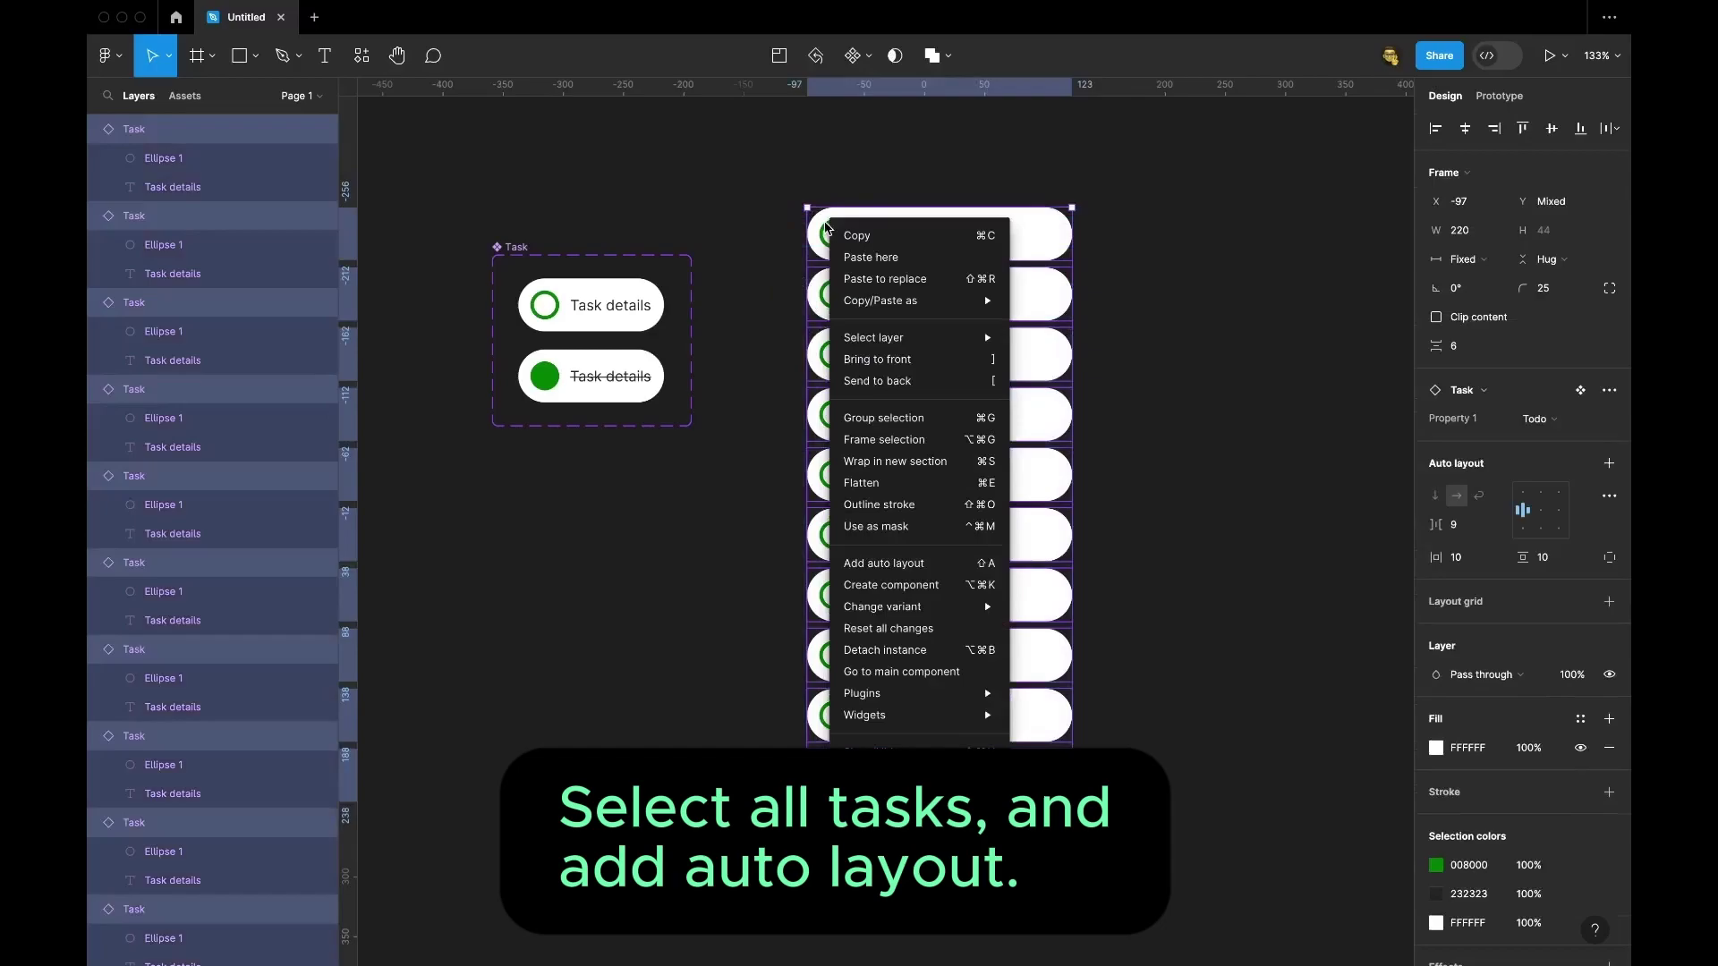
pyautogui.click(912, 564)
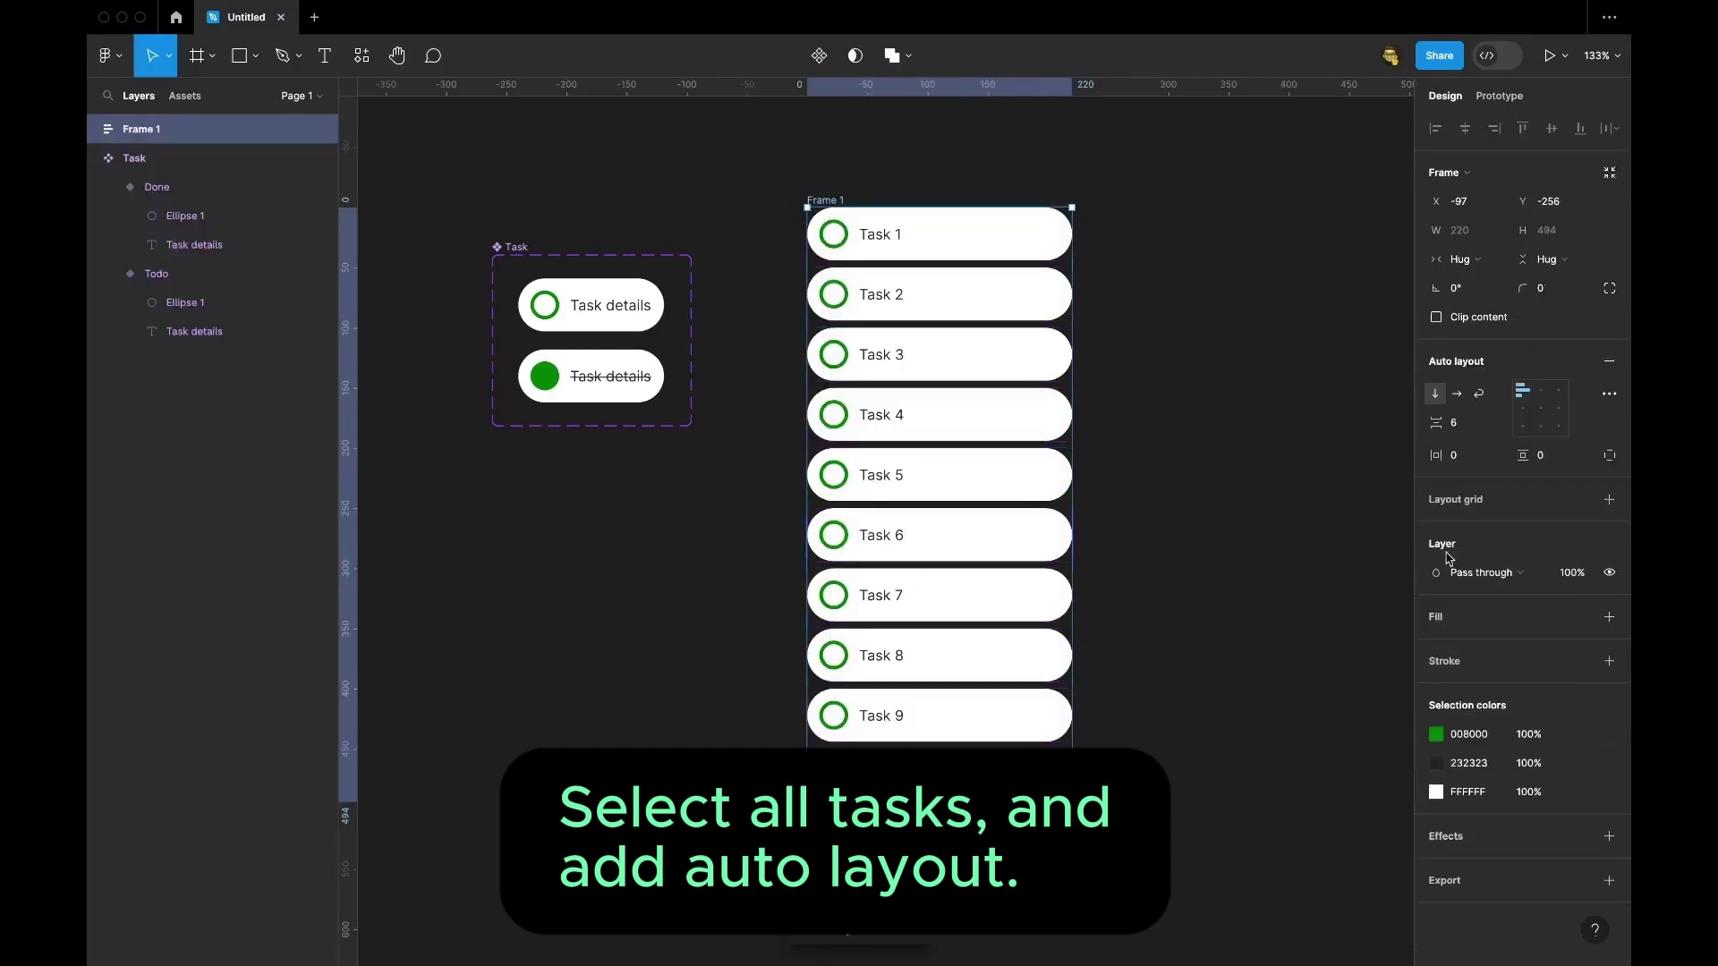
# - Set the horizontal and vertical padding of the task column's auto layout frame to 20
pyautogui.click(1461, 463)
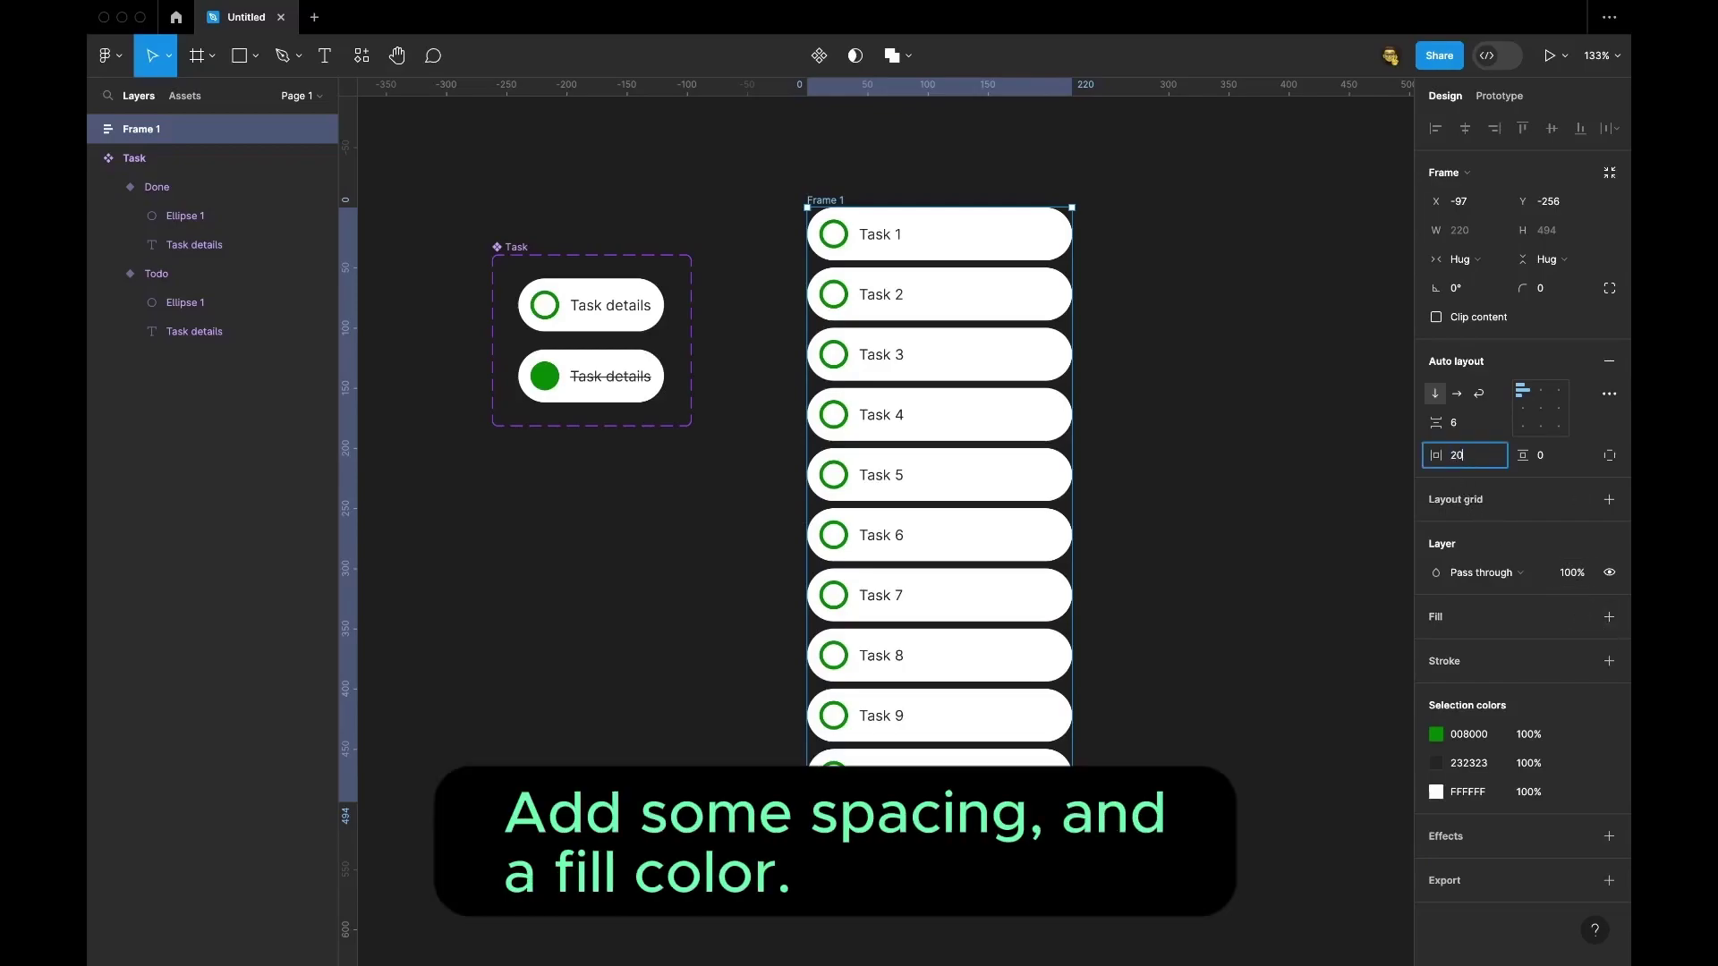
pyautogui.press('Tab')
pyautogui.write('20')
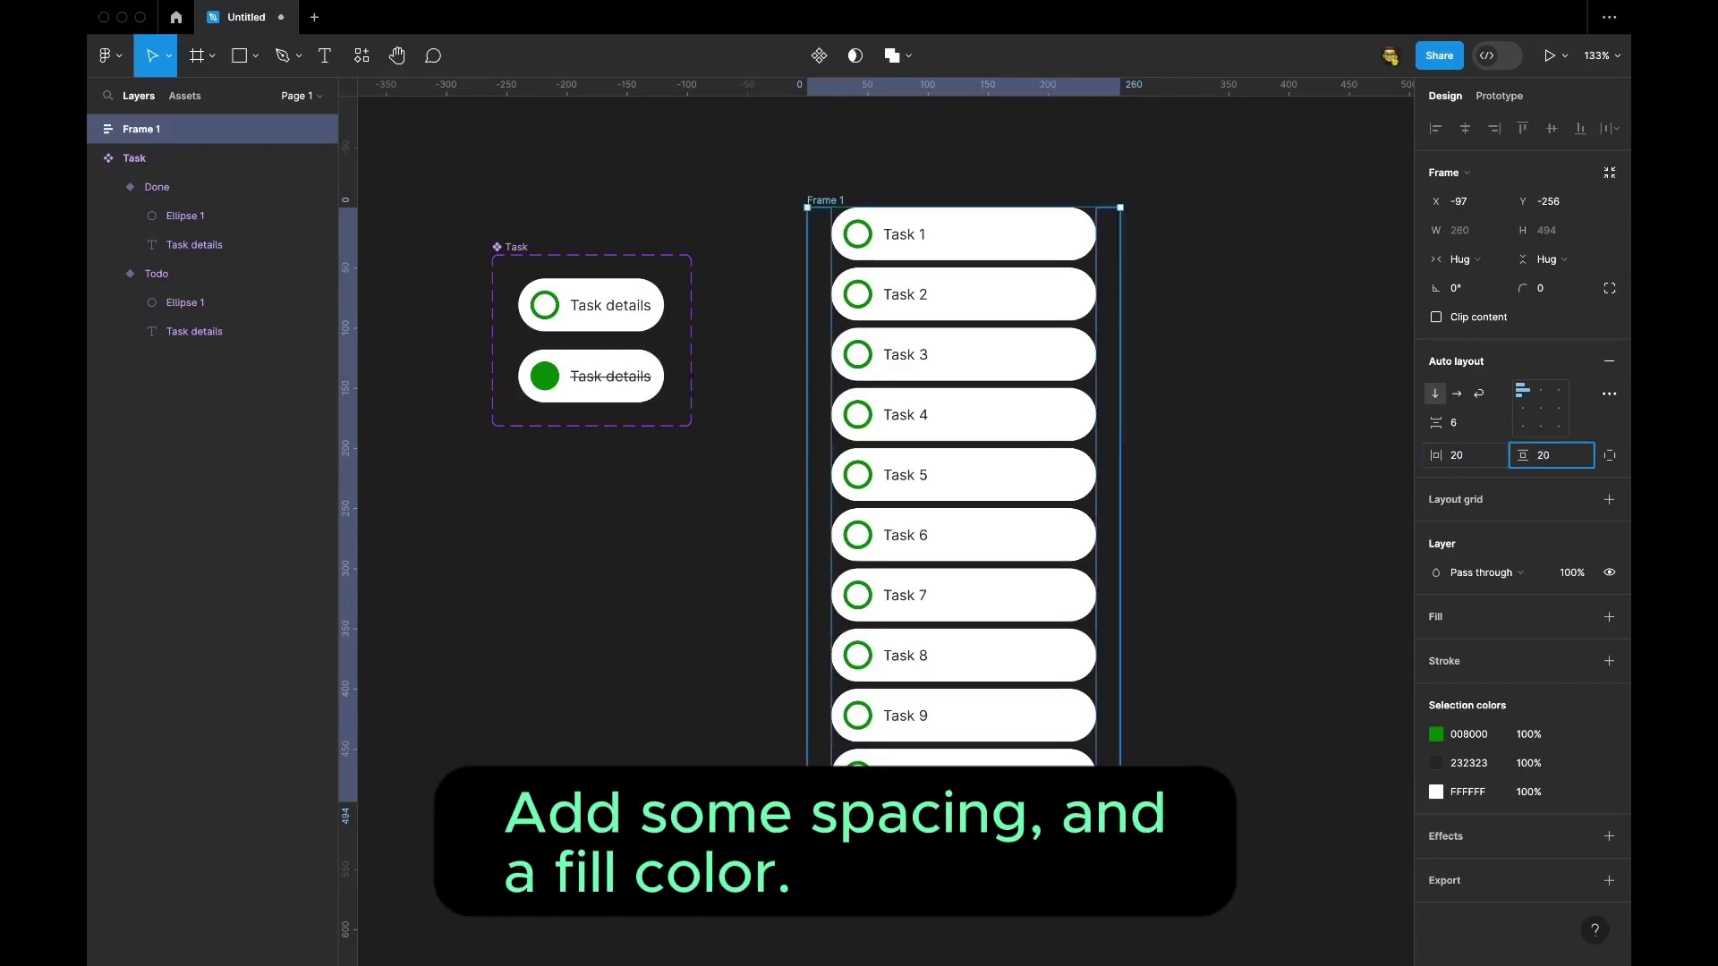
pyautogui.press('Return')
# - Add a fill with colour E6E6E6 to the auto layout frame around the tasks
pyautogui.click(1609, 616)
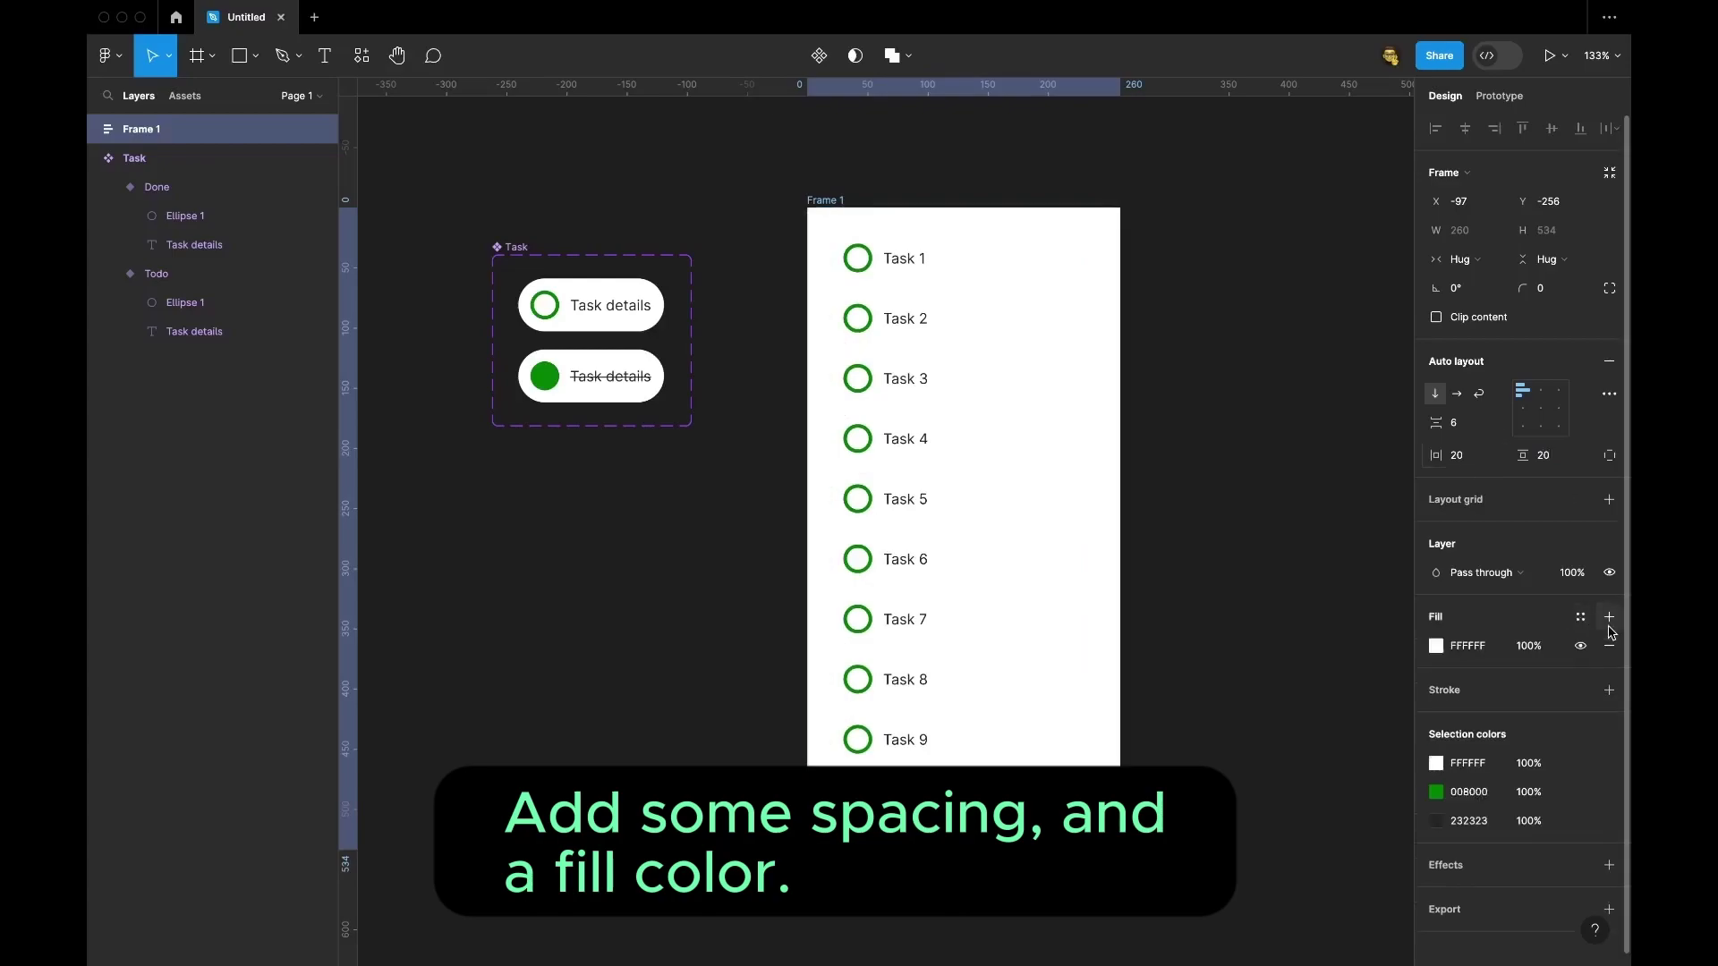
pyautogui.click(1472, 647)
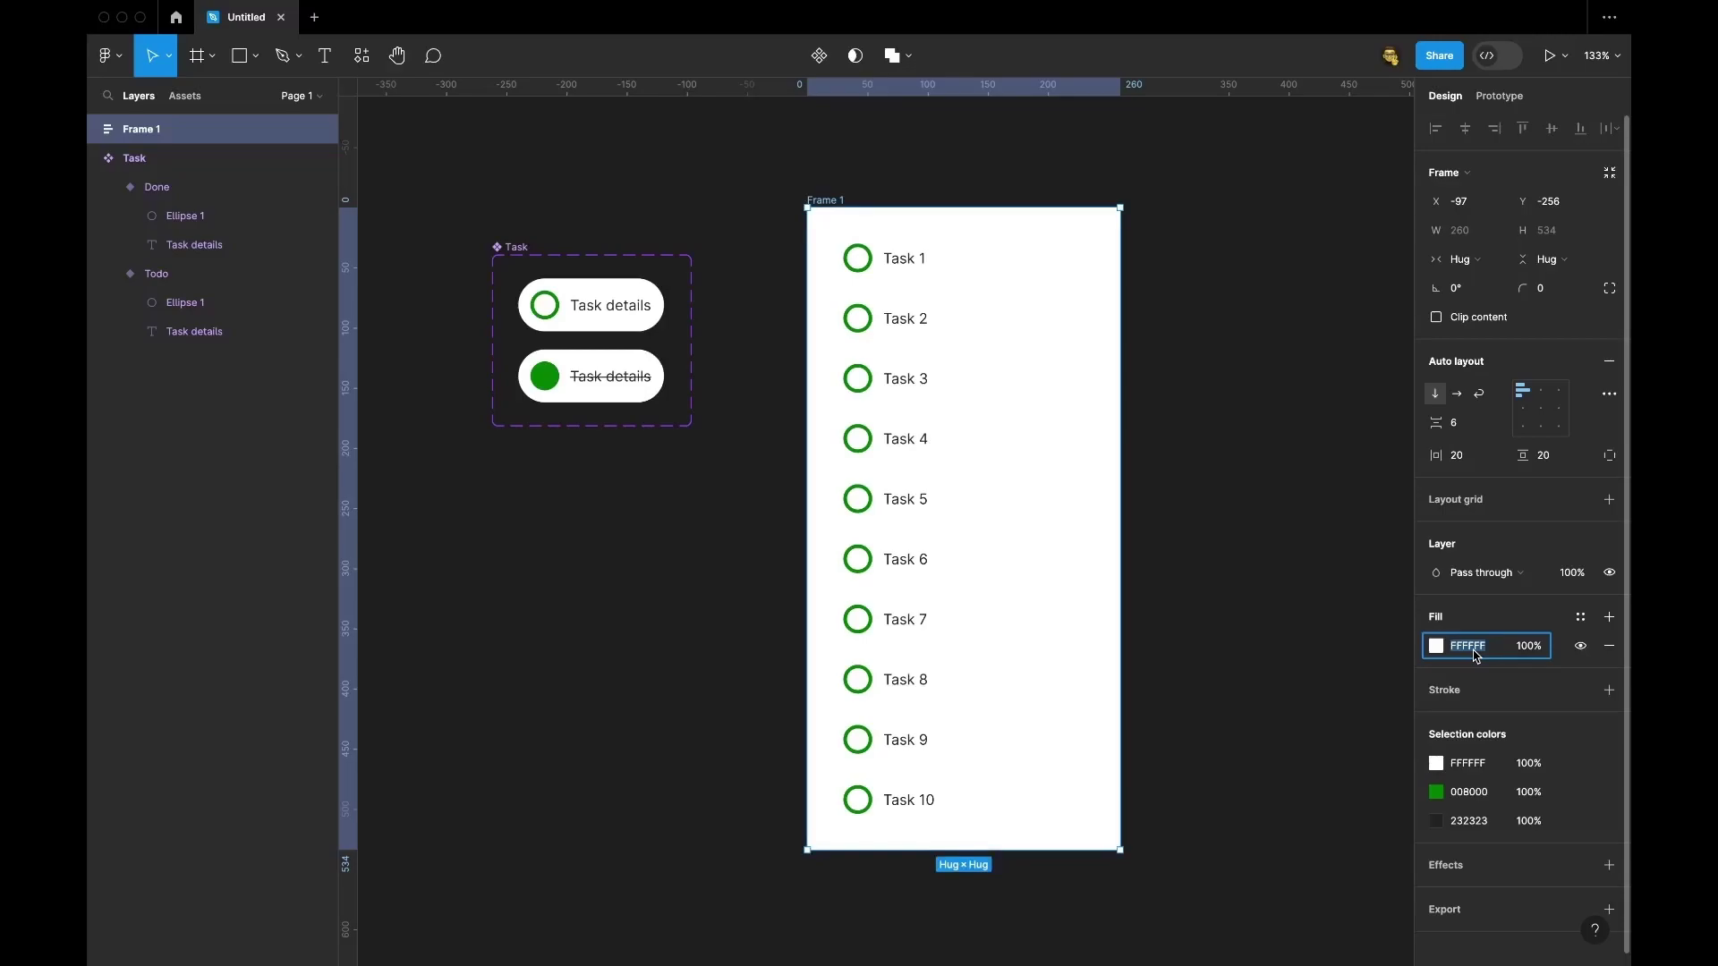
pyautogui.write('e6e6e6')
pyautogui.press('Return')
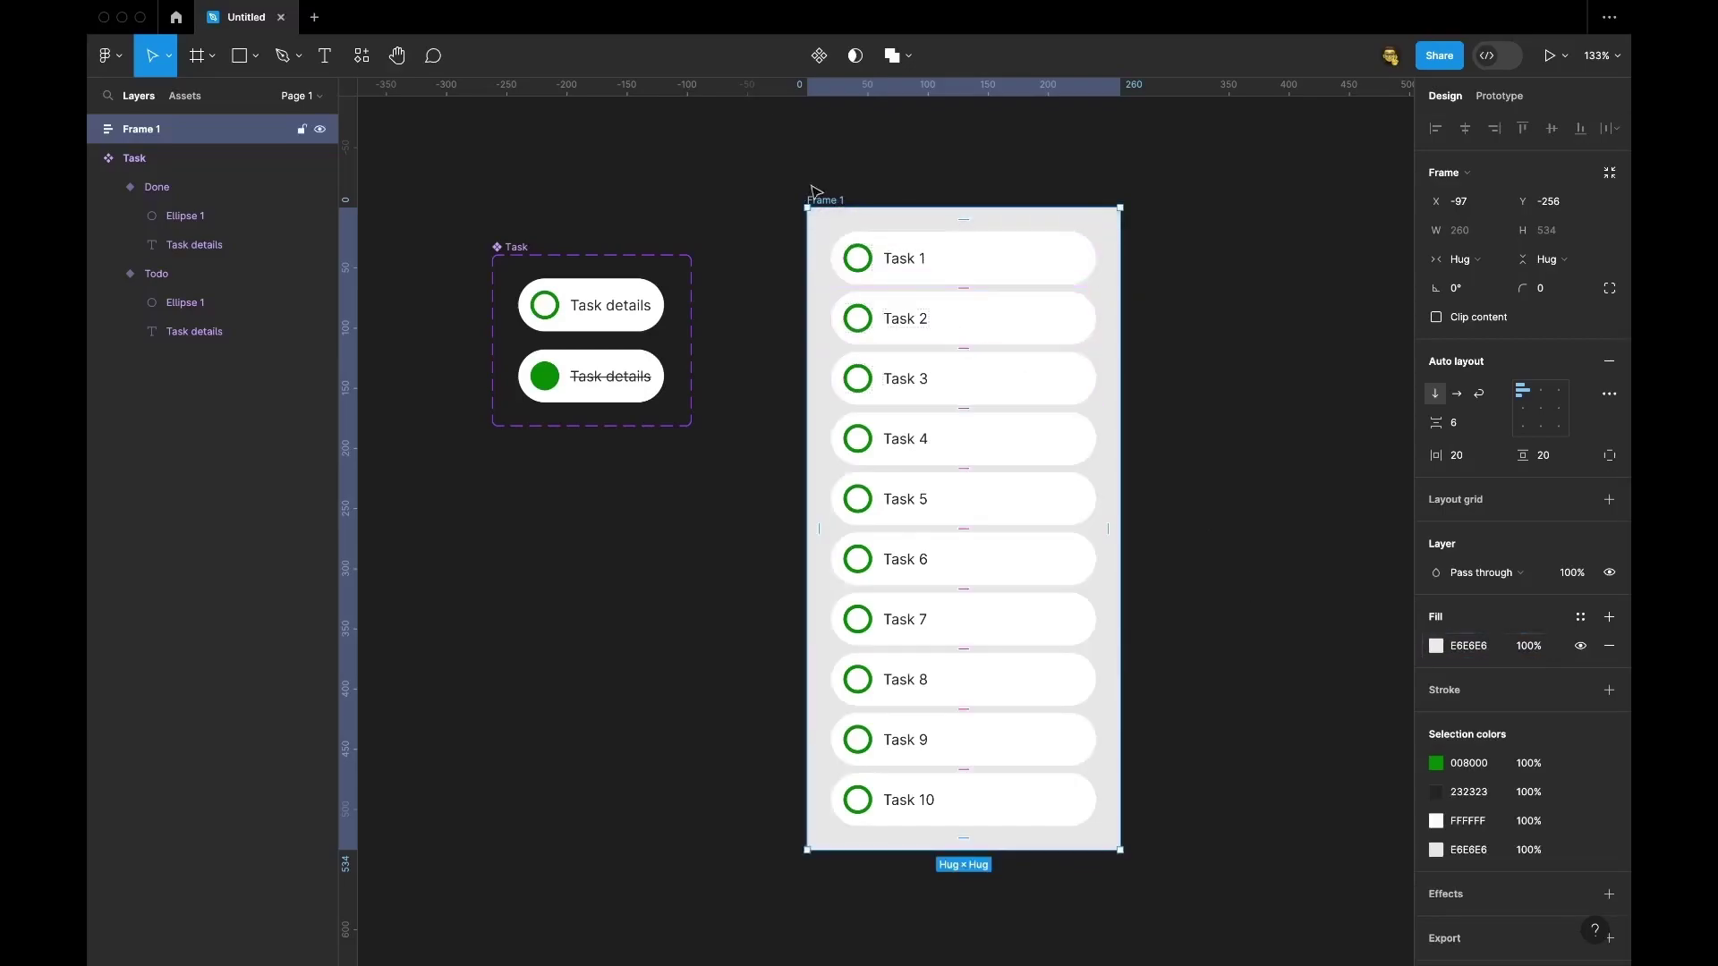
# - Rename the auto layout frame containing the ten tasks as TasksList
pyautogui.rightClick(155, 131)
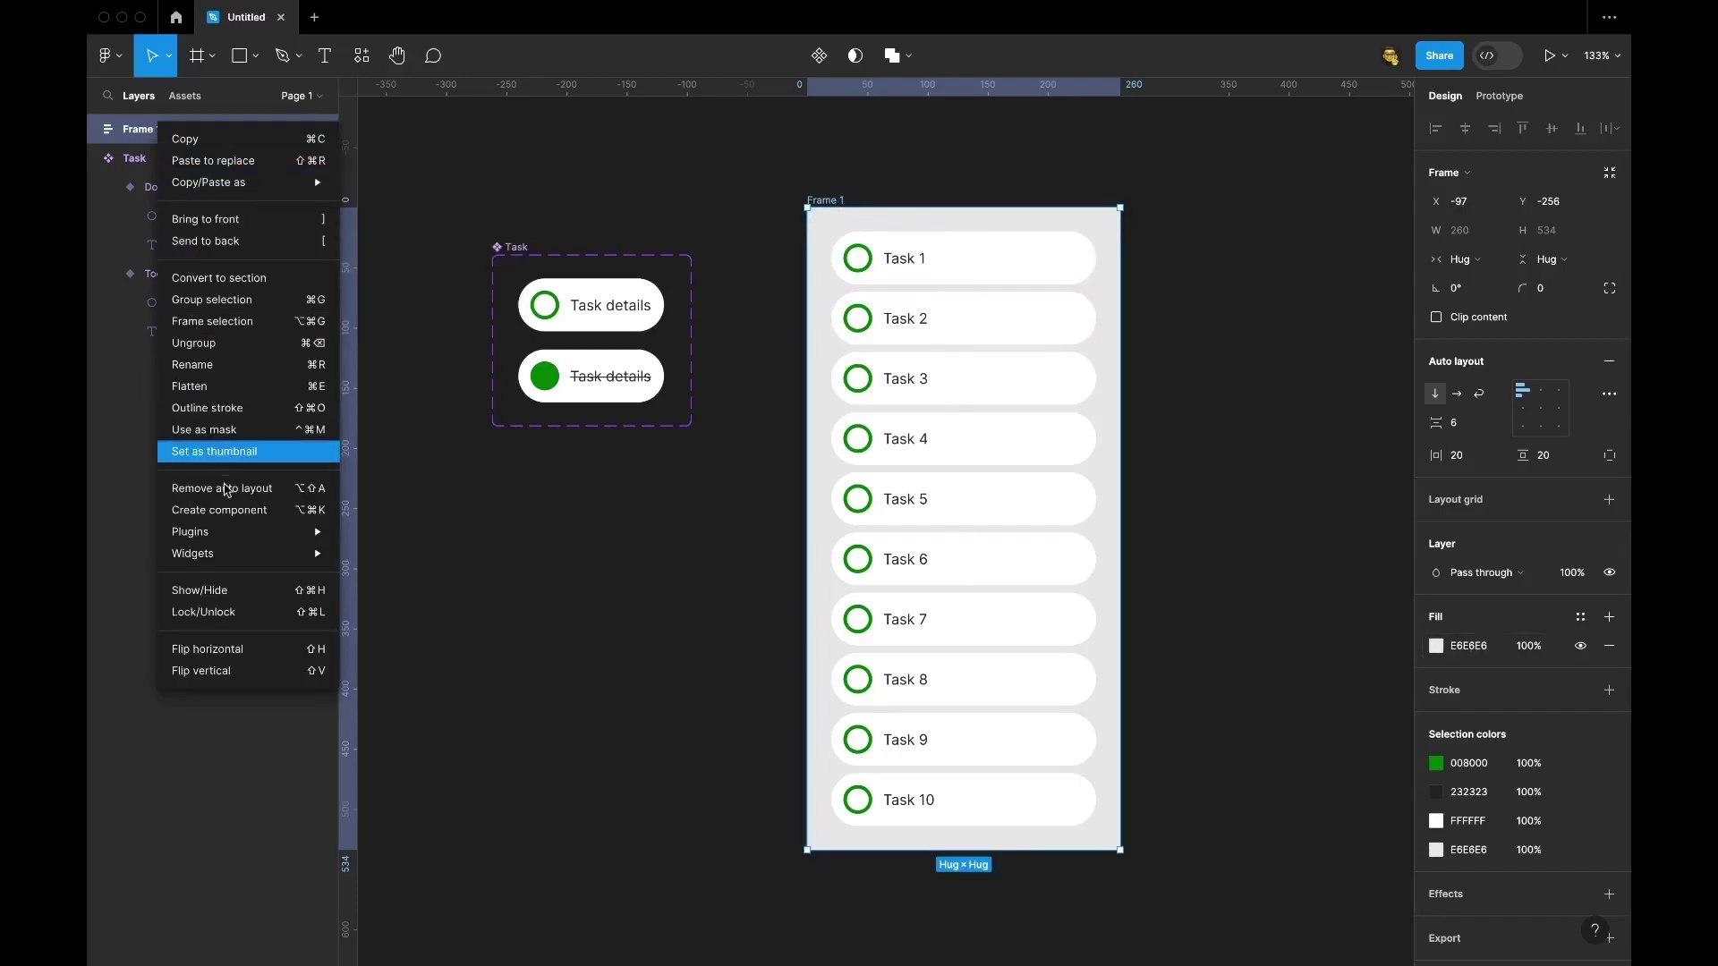
pyautogui.click(204, 365)
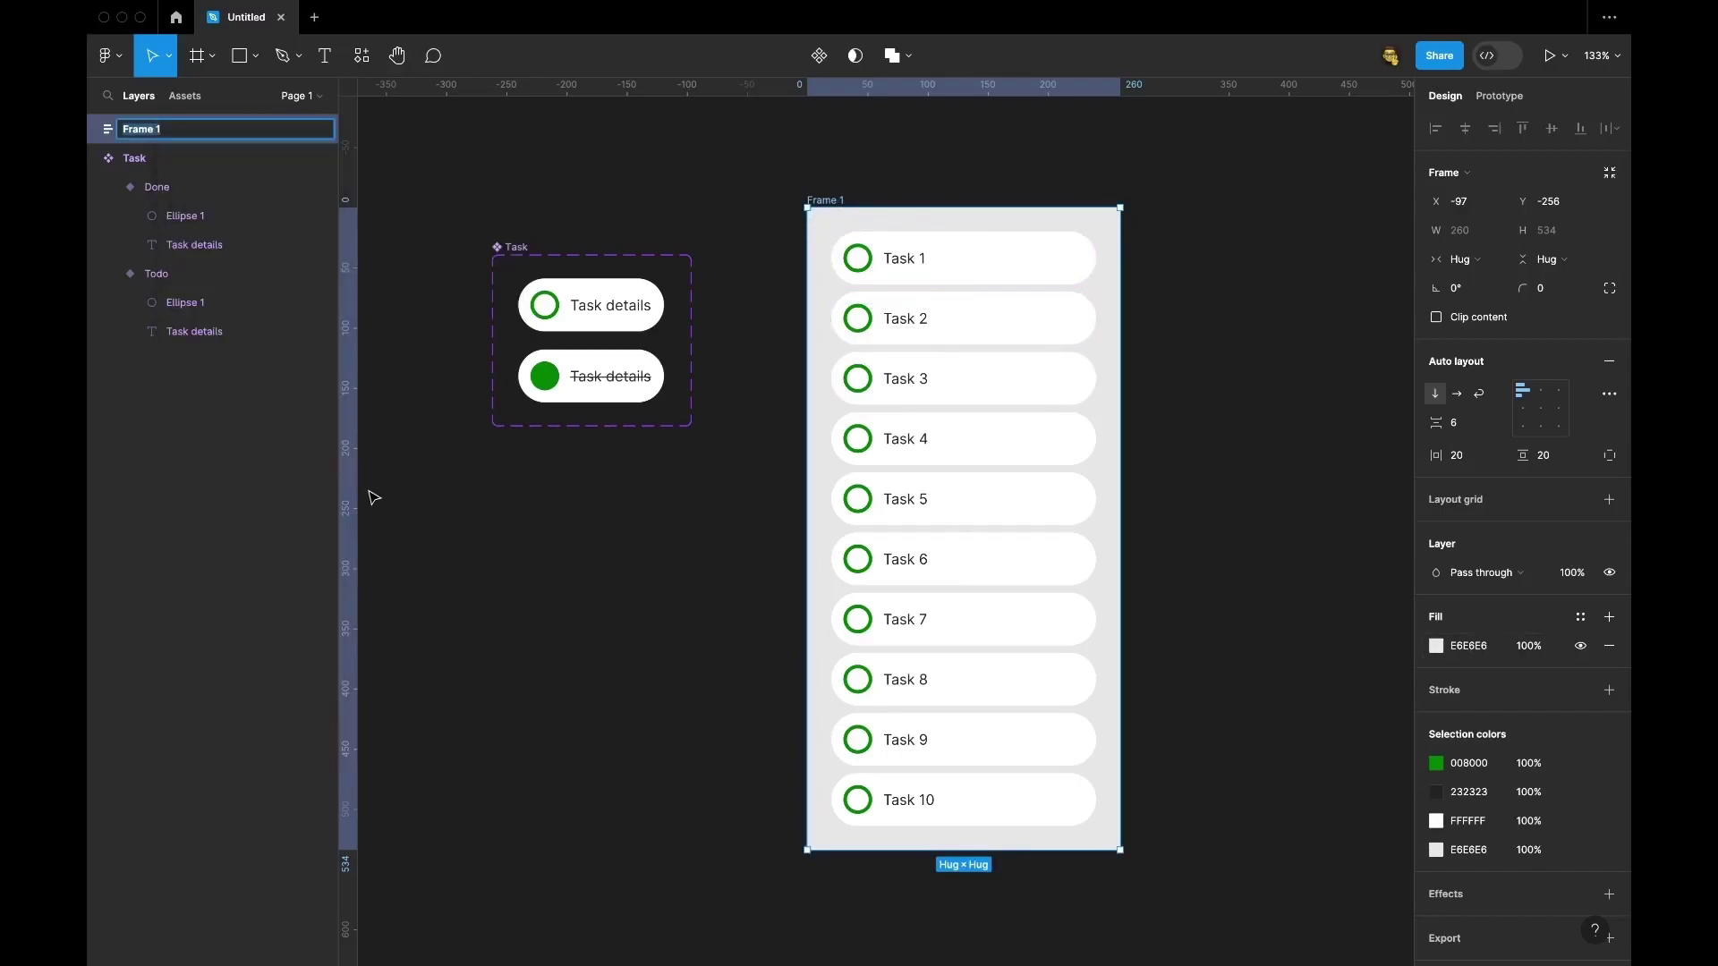
pyautogui.write('TasksList')
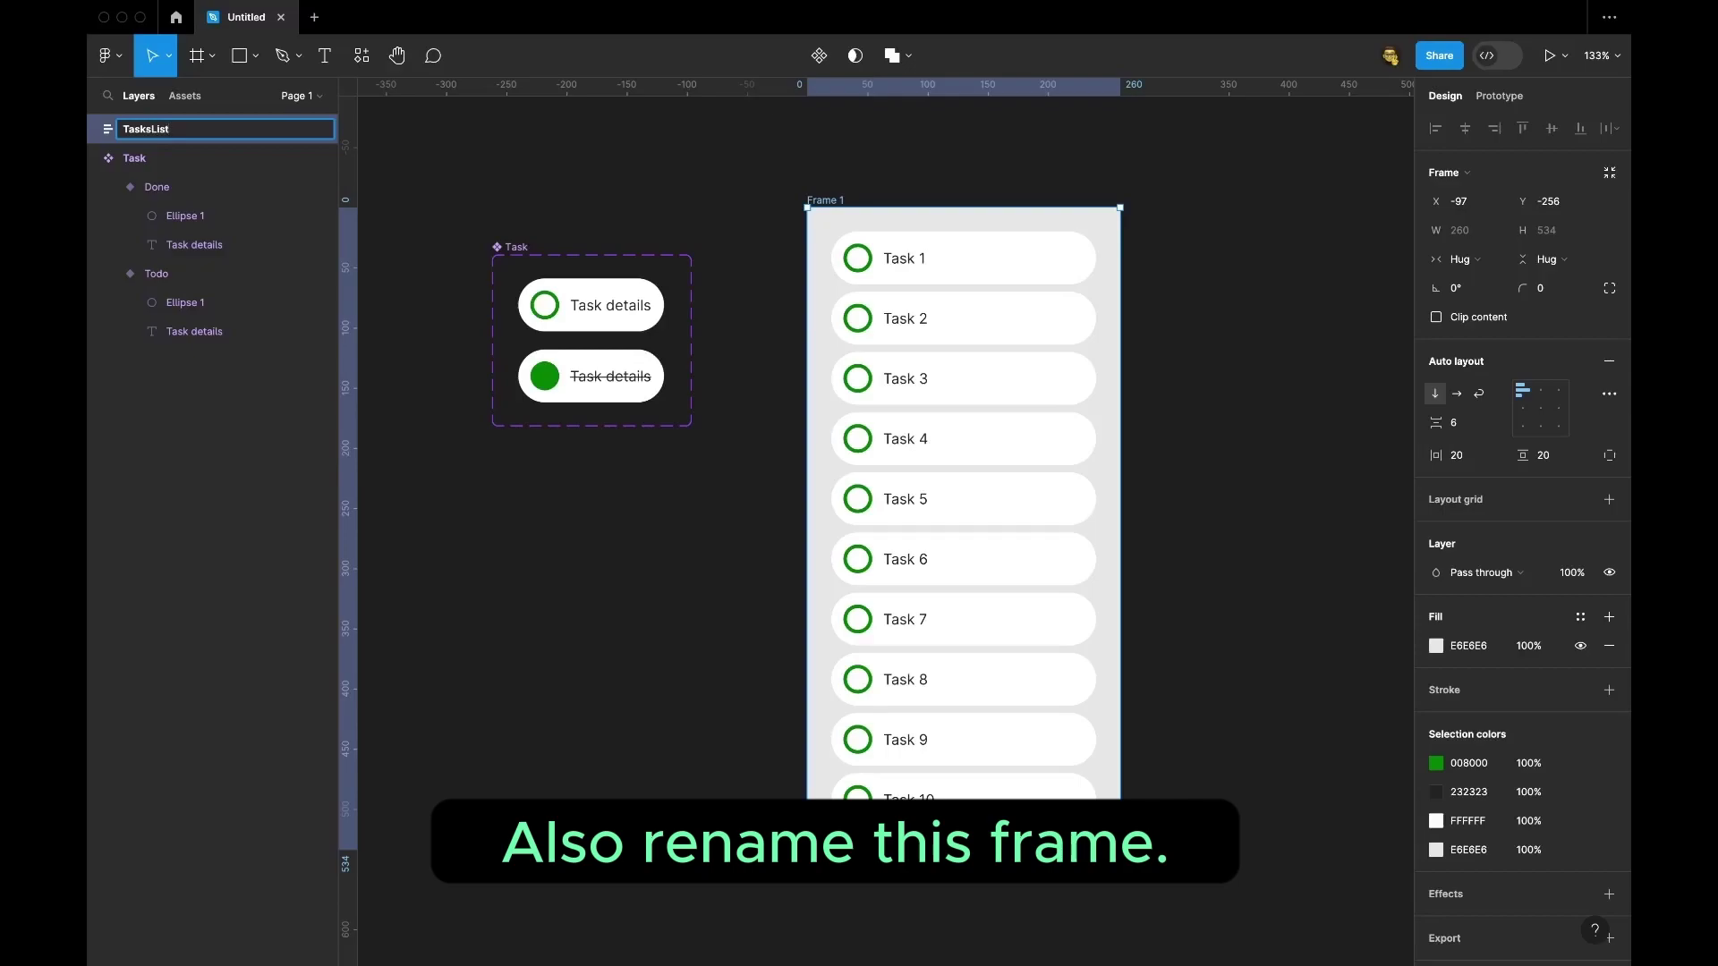
pyautogui.press('Return')
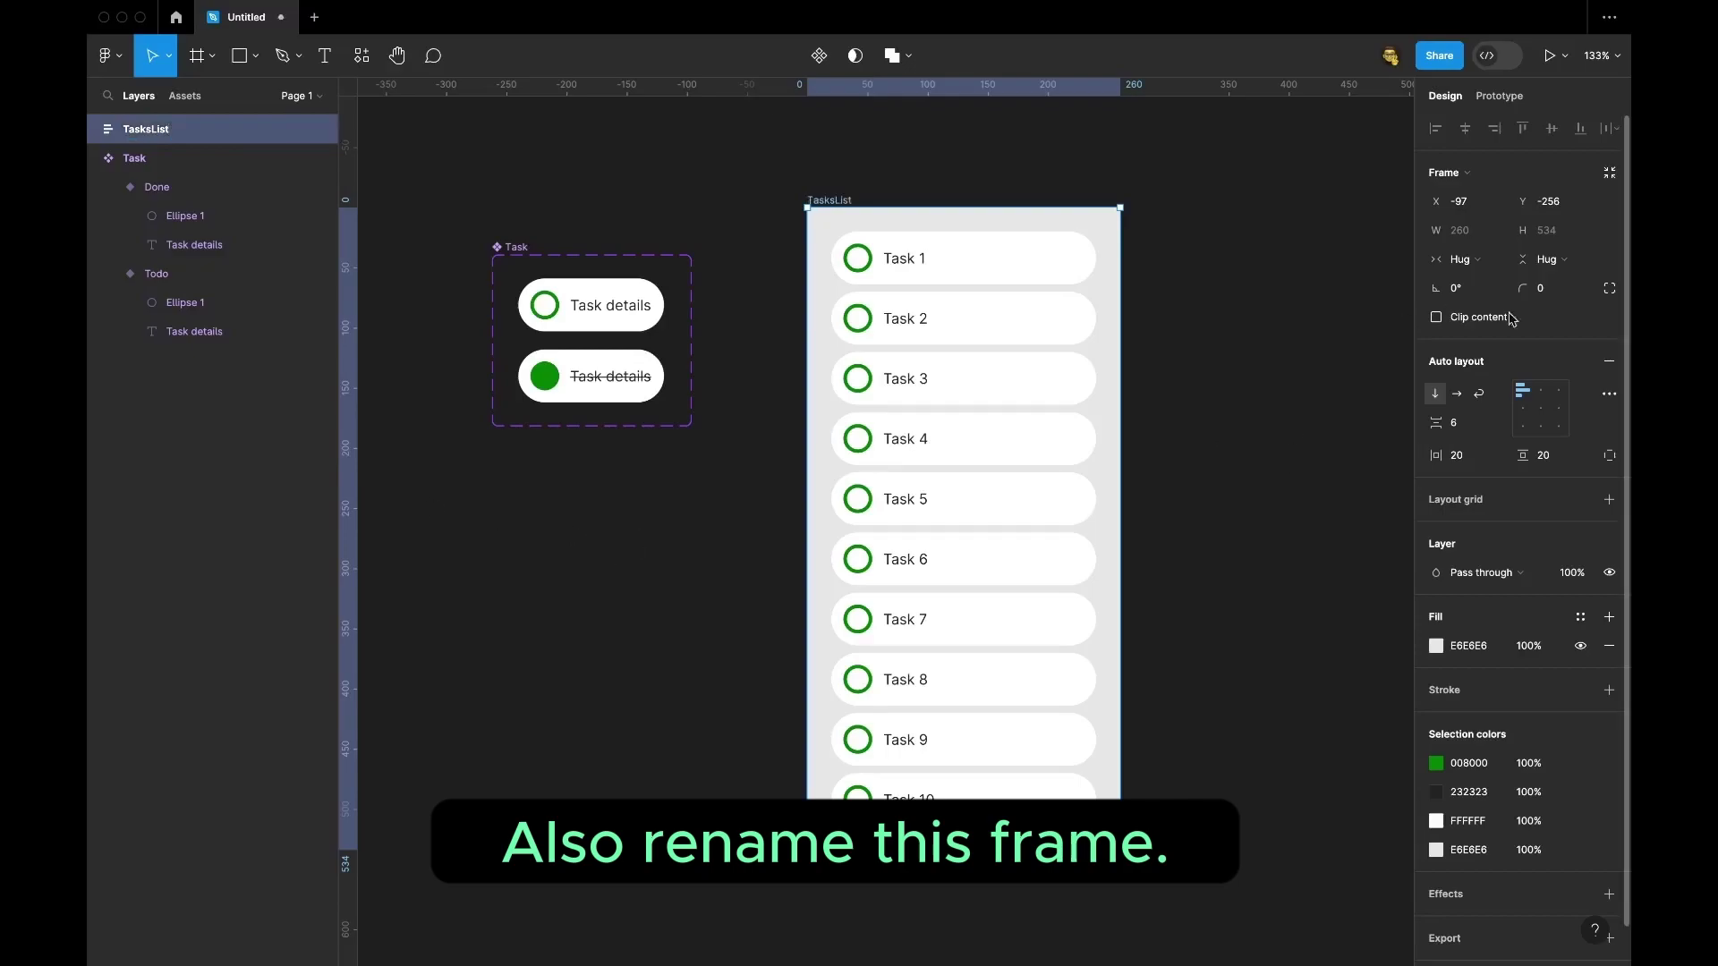
# - Set the corner radius of the TasksList frame to 25
pyautogui.click(1550, 295)
pyautogui.write('25')
pyautogui.press('Return')
pyautogui.click(1284, 446)
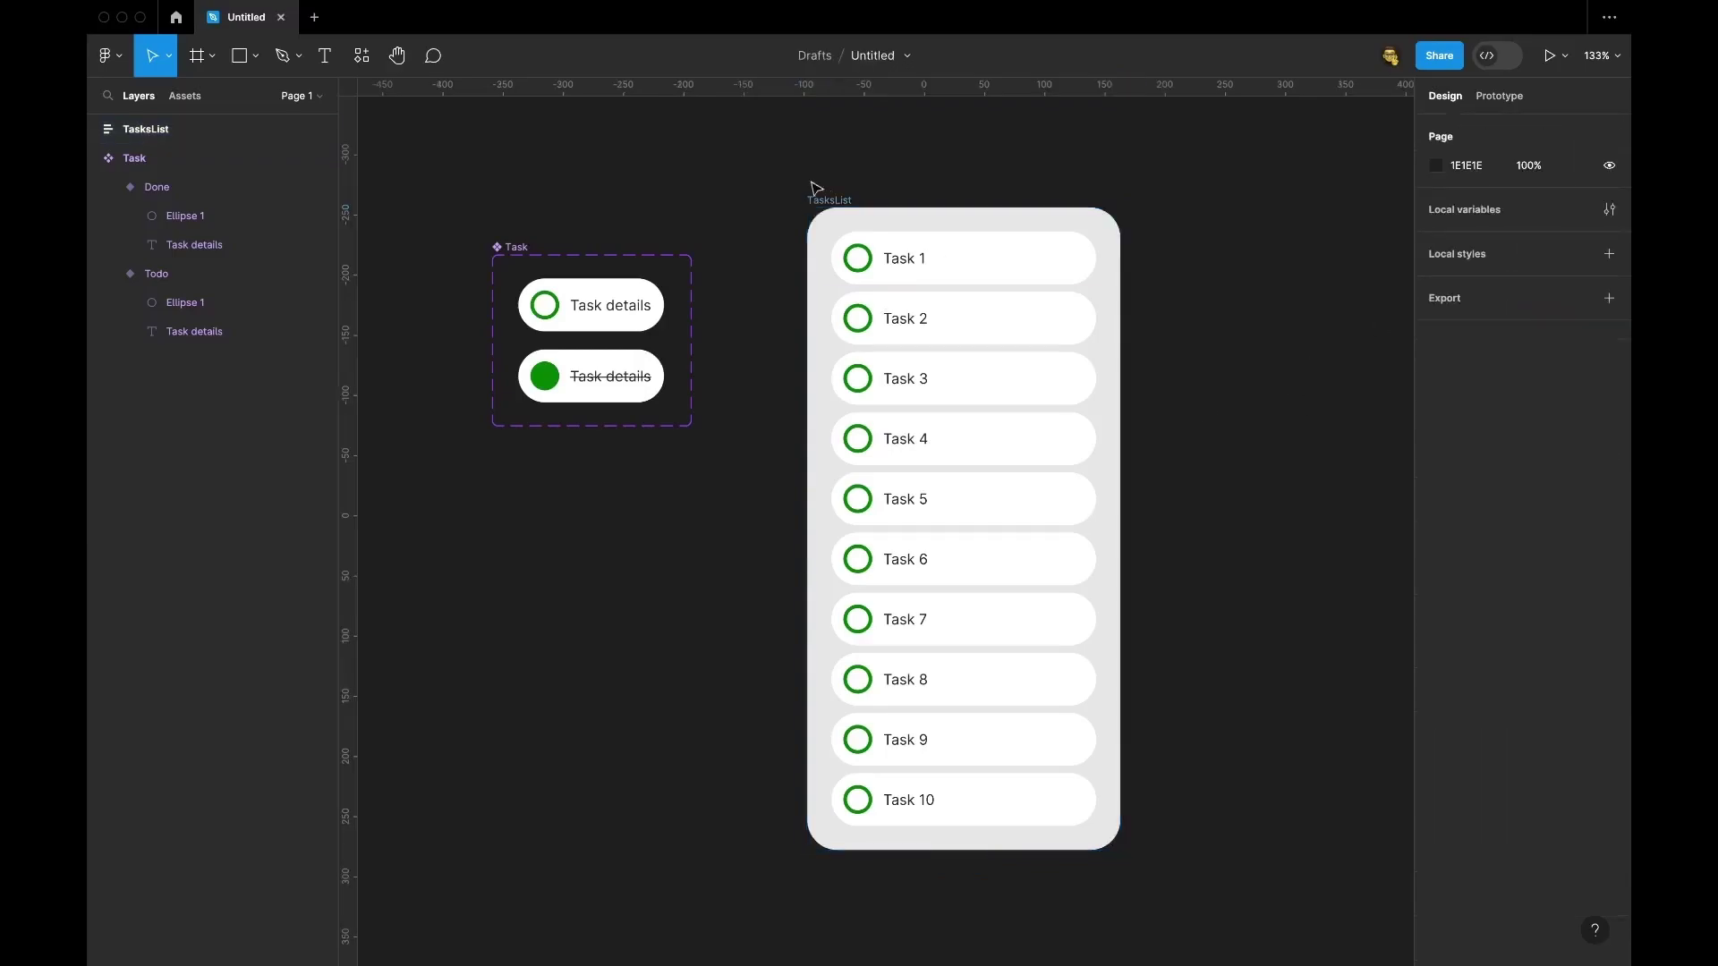
# - Preview the TasksList frame as a prototype and place the preview window beside the frame
pyautogui.click(824, 202)
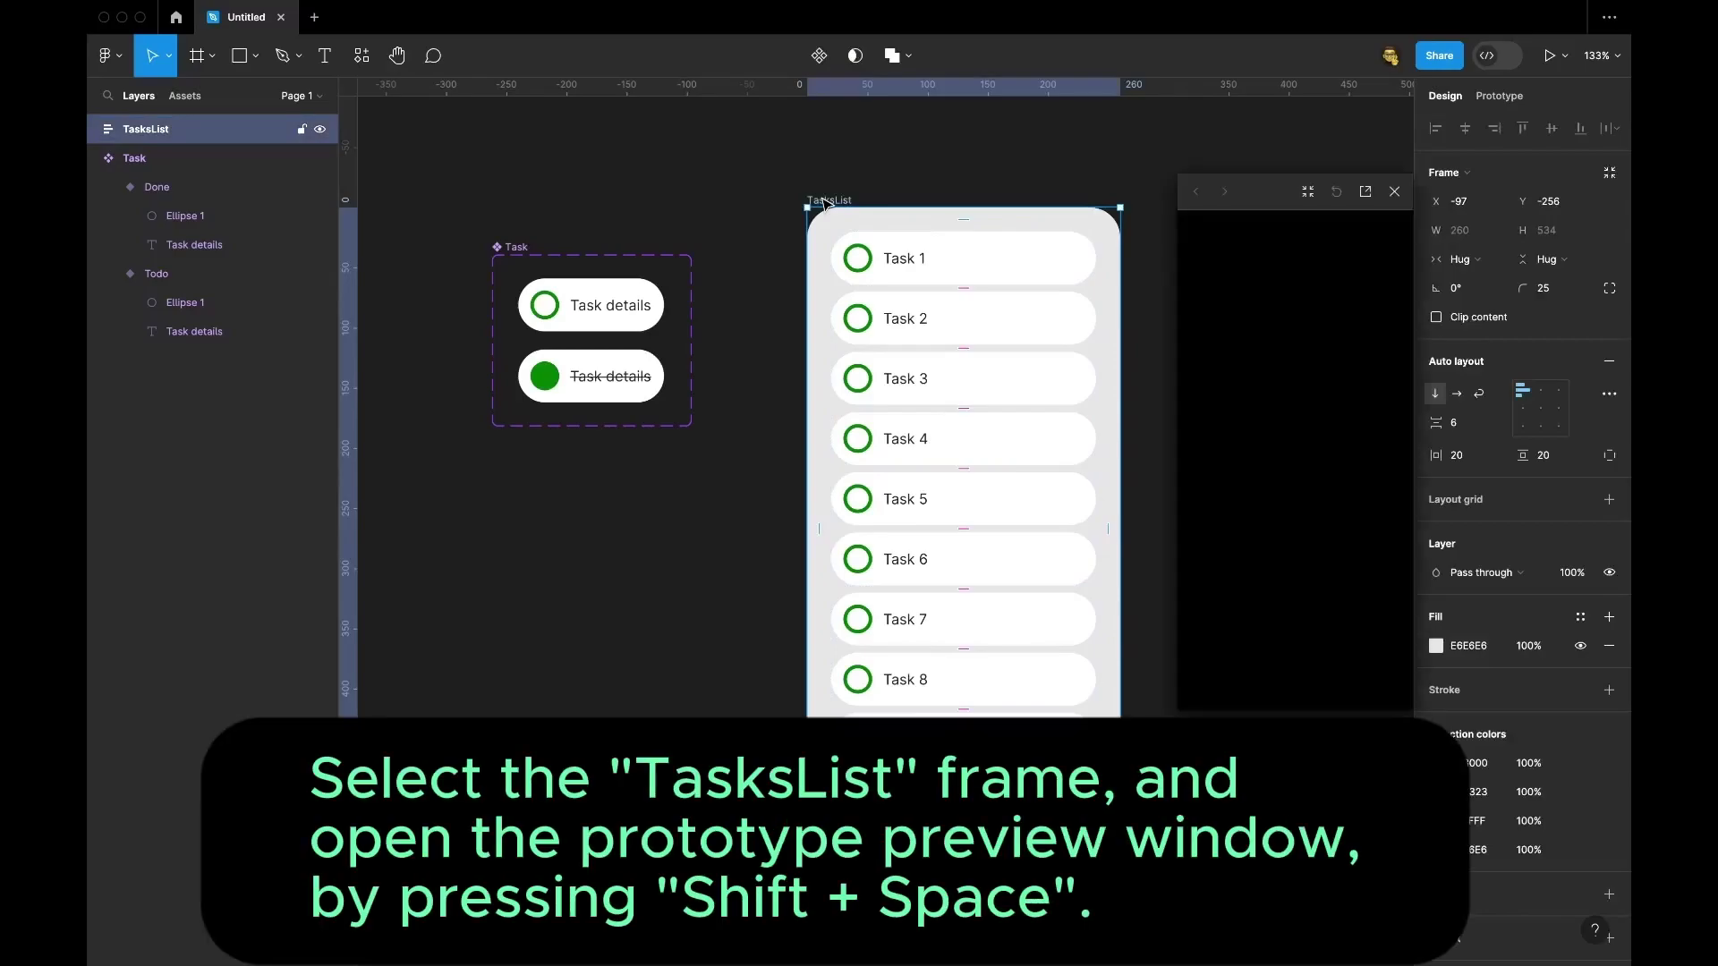
pyautogui.hotkey('shift', 'space')
pyautogui.moveTo(1256, 200); pyautogui.dragTo(543, 216)
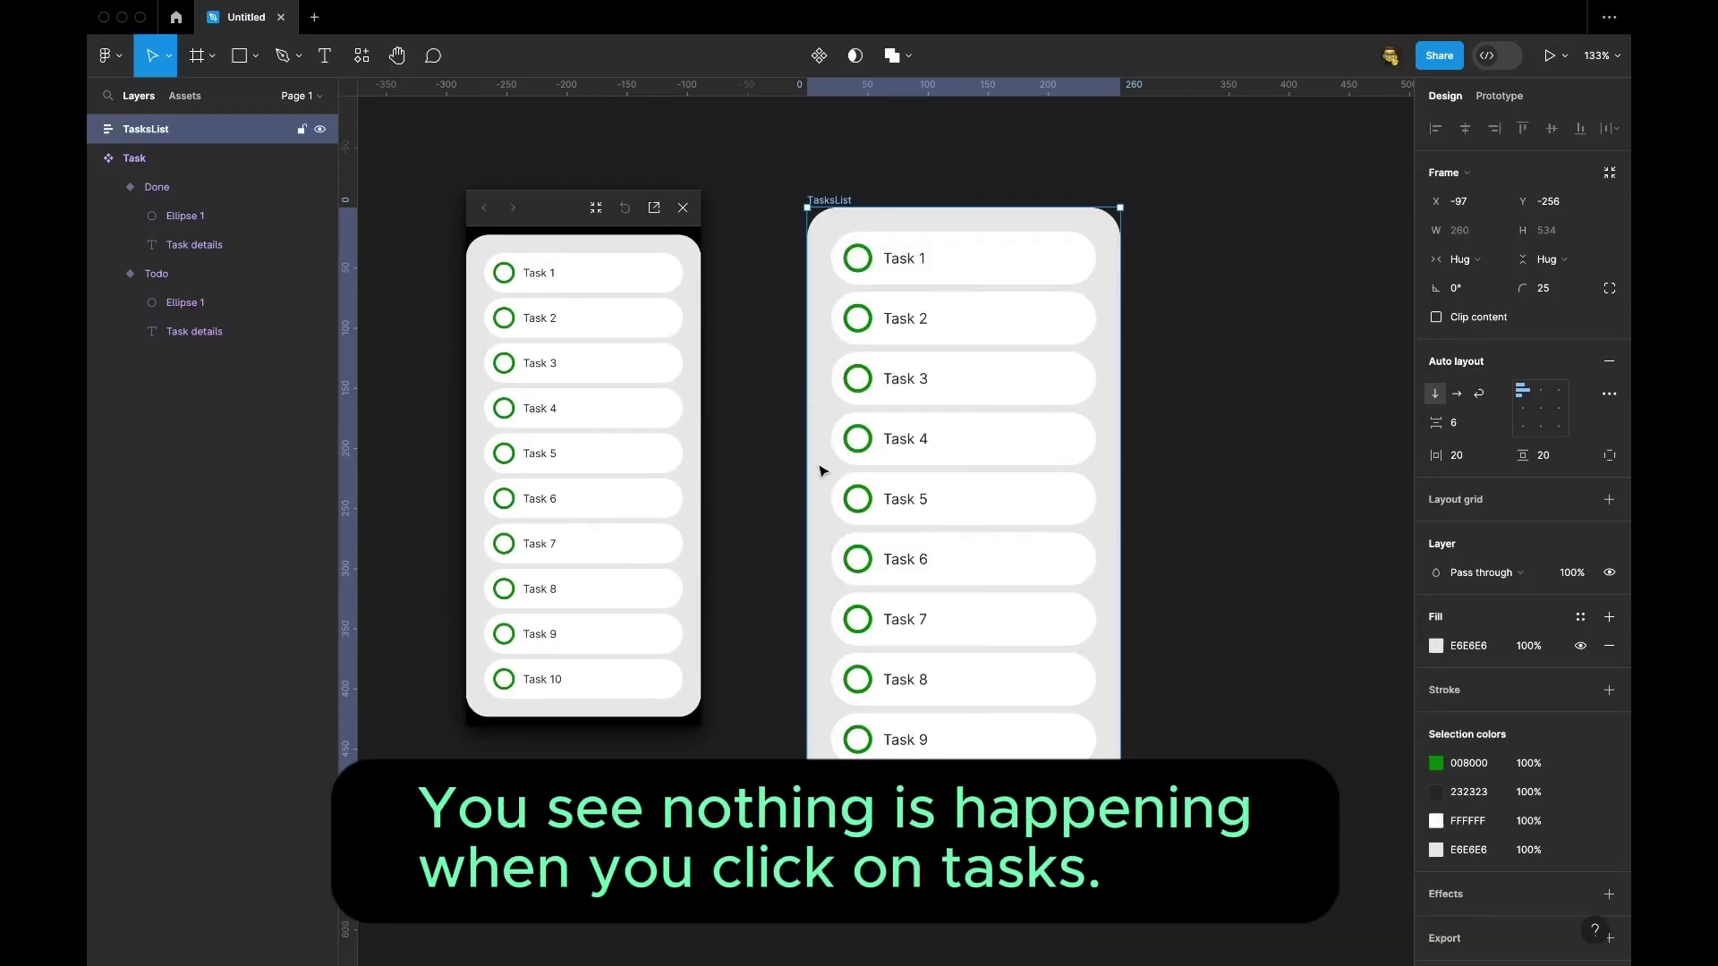
# - Create a local number variable named Task Count with a value of 0
pyautogui.moveTo(1193, 1)
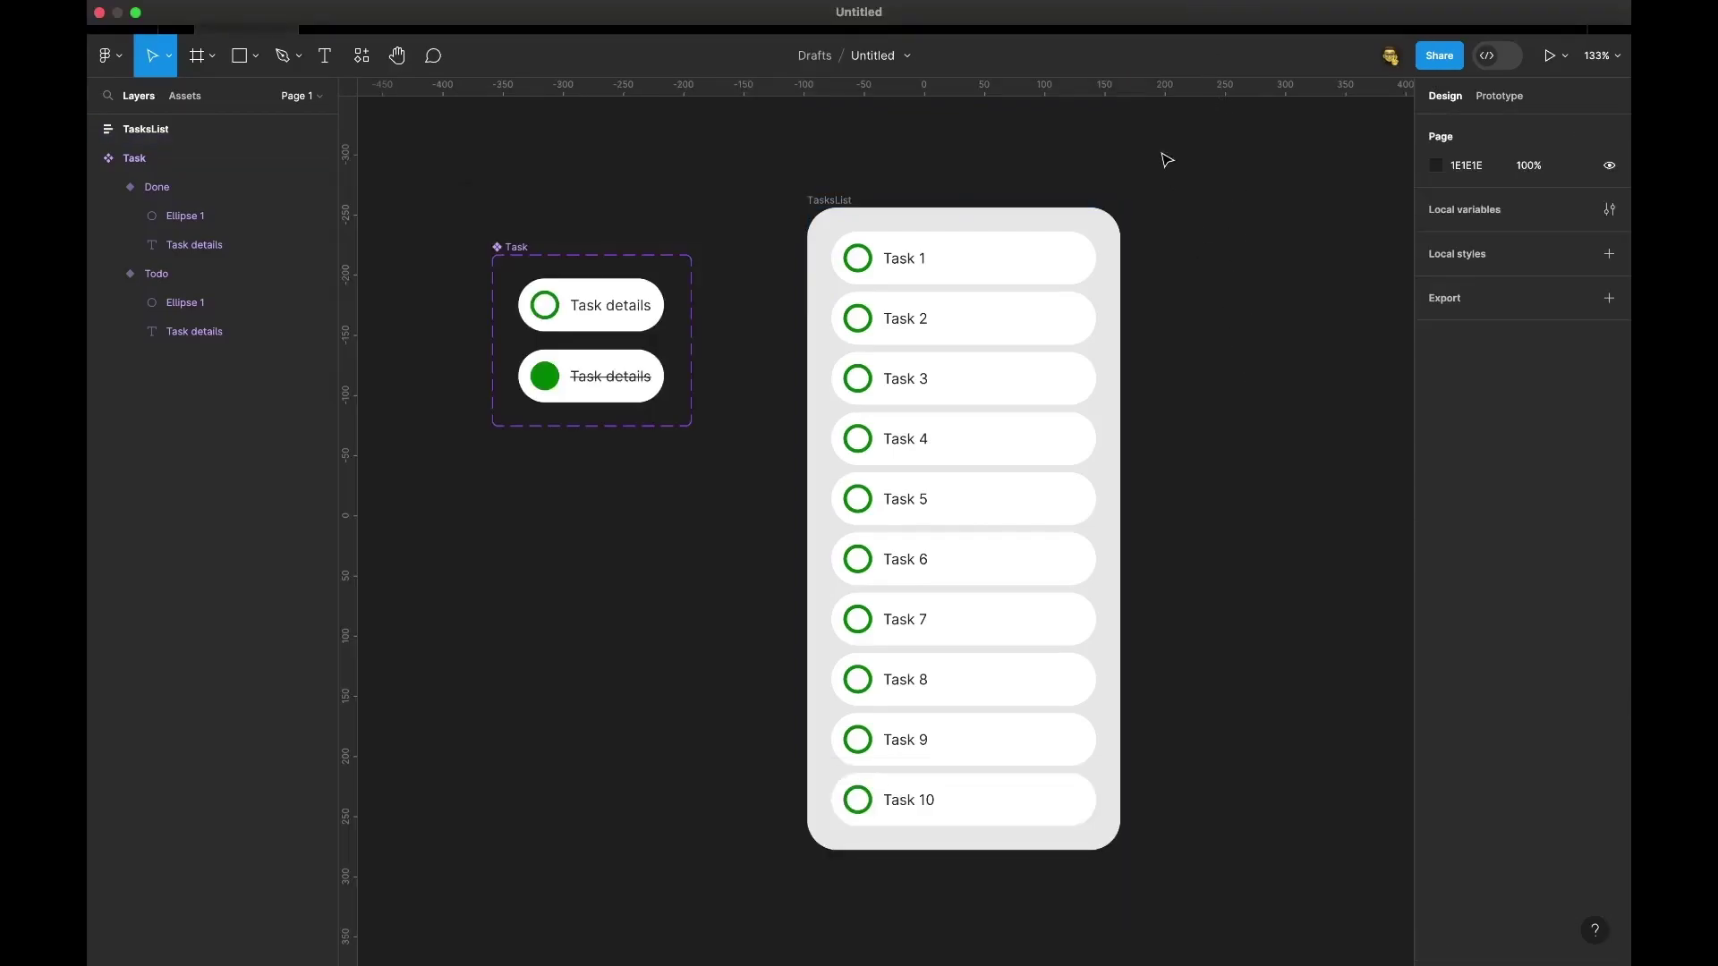
pyautogui.click(1610, 211)
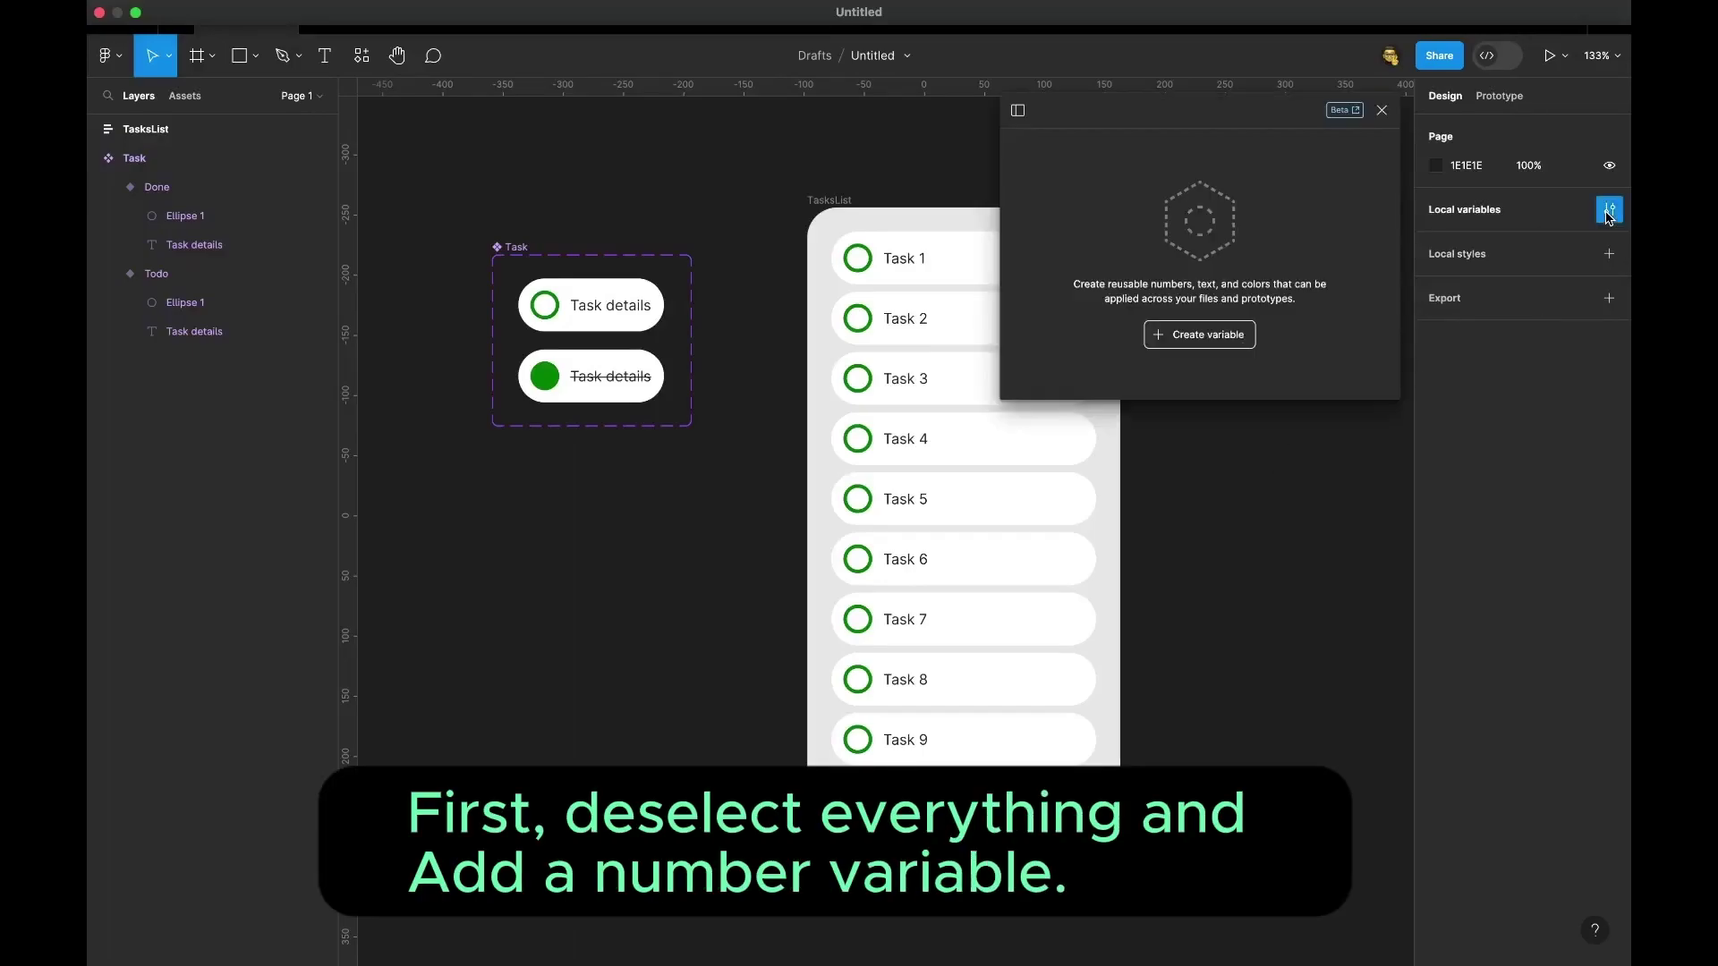
pyautogui.click(1217, 338)
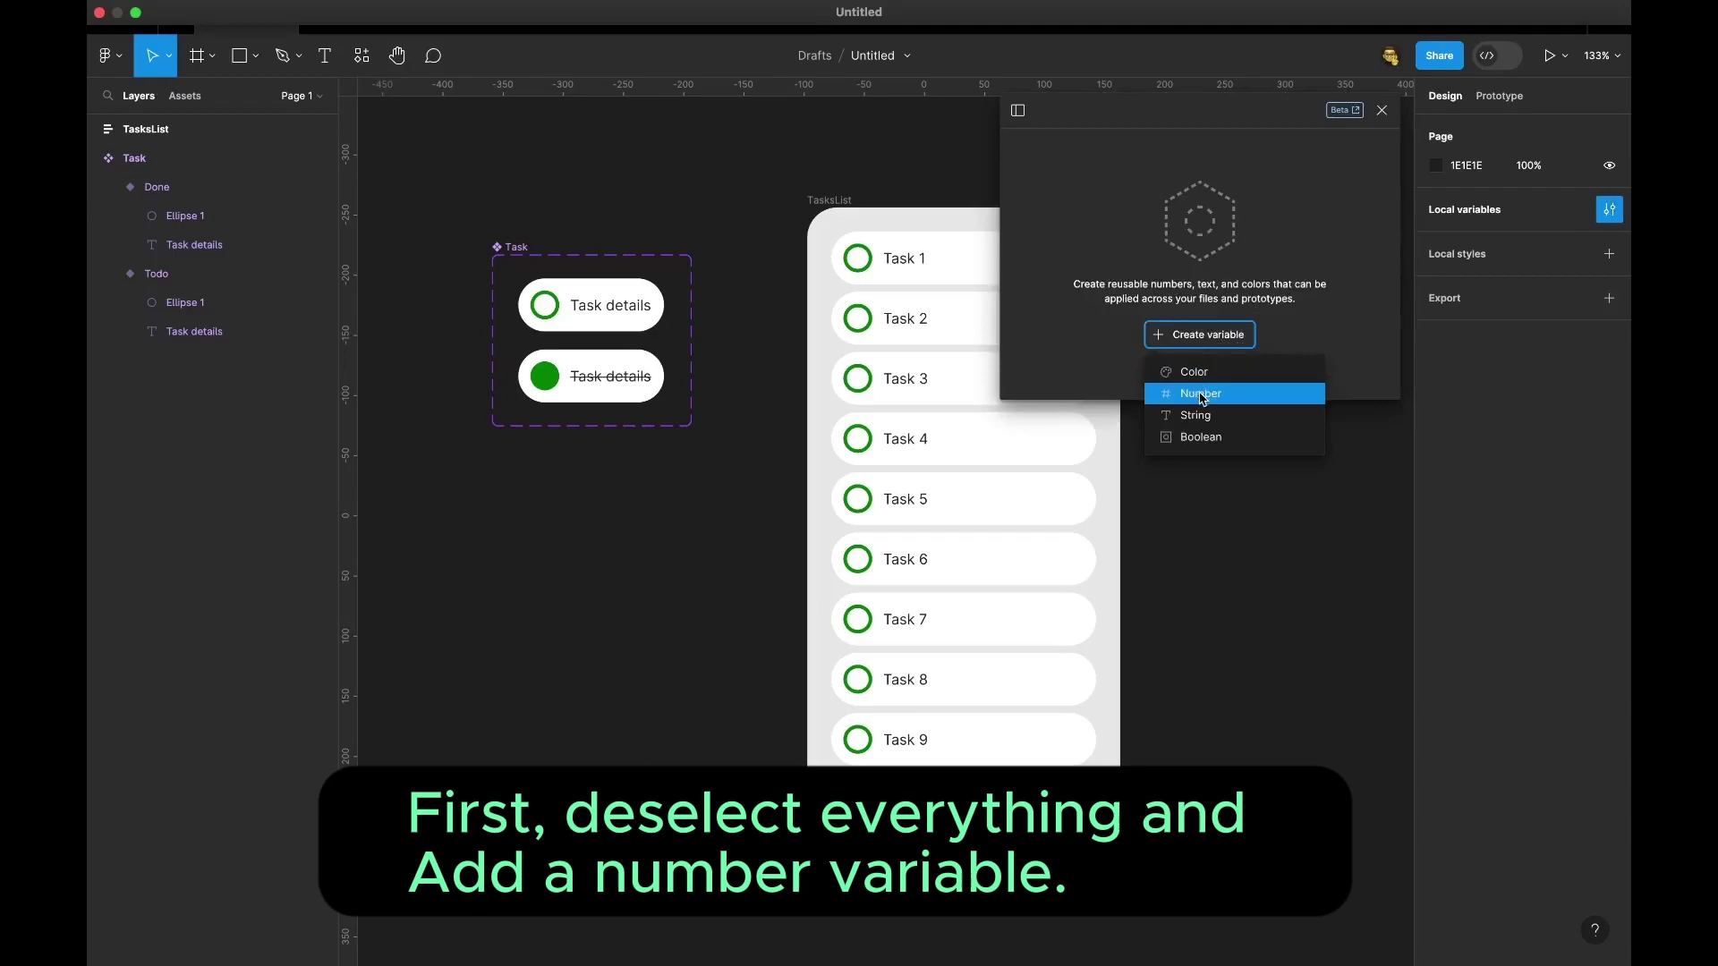
pyautogui.click(1202, 396)
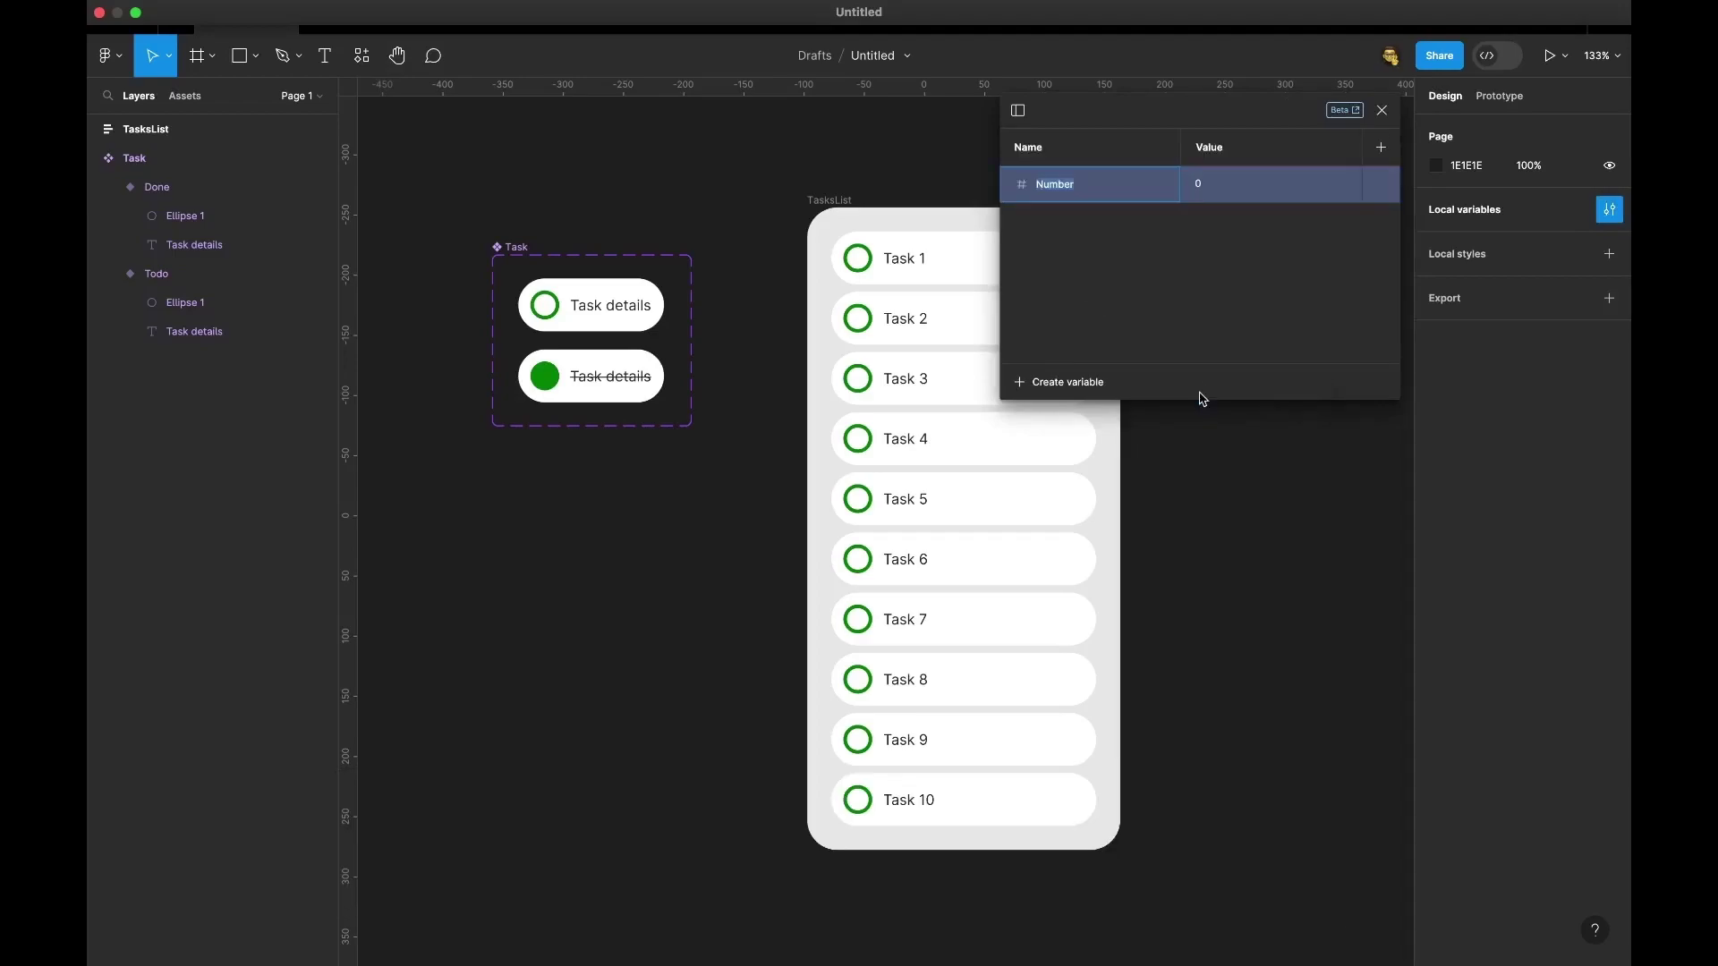
pyautogui.click(1222, 191)
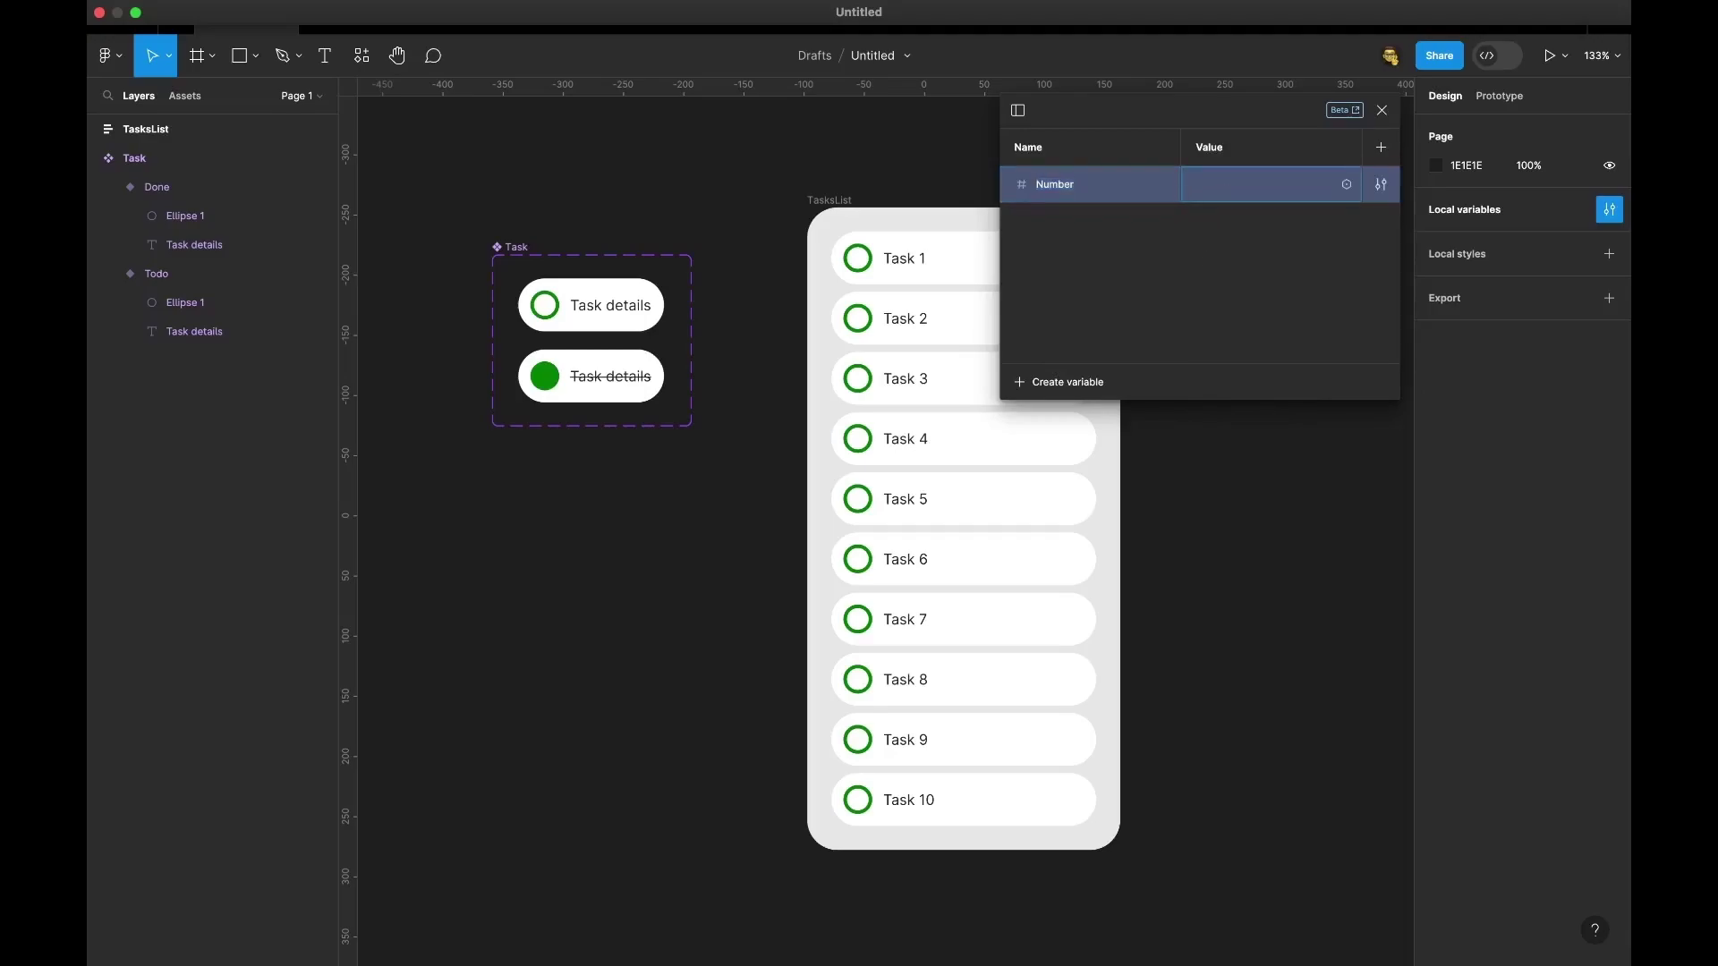
pyautogui.doubleClick(1083, 188)
pyautogui.write('Task Count')
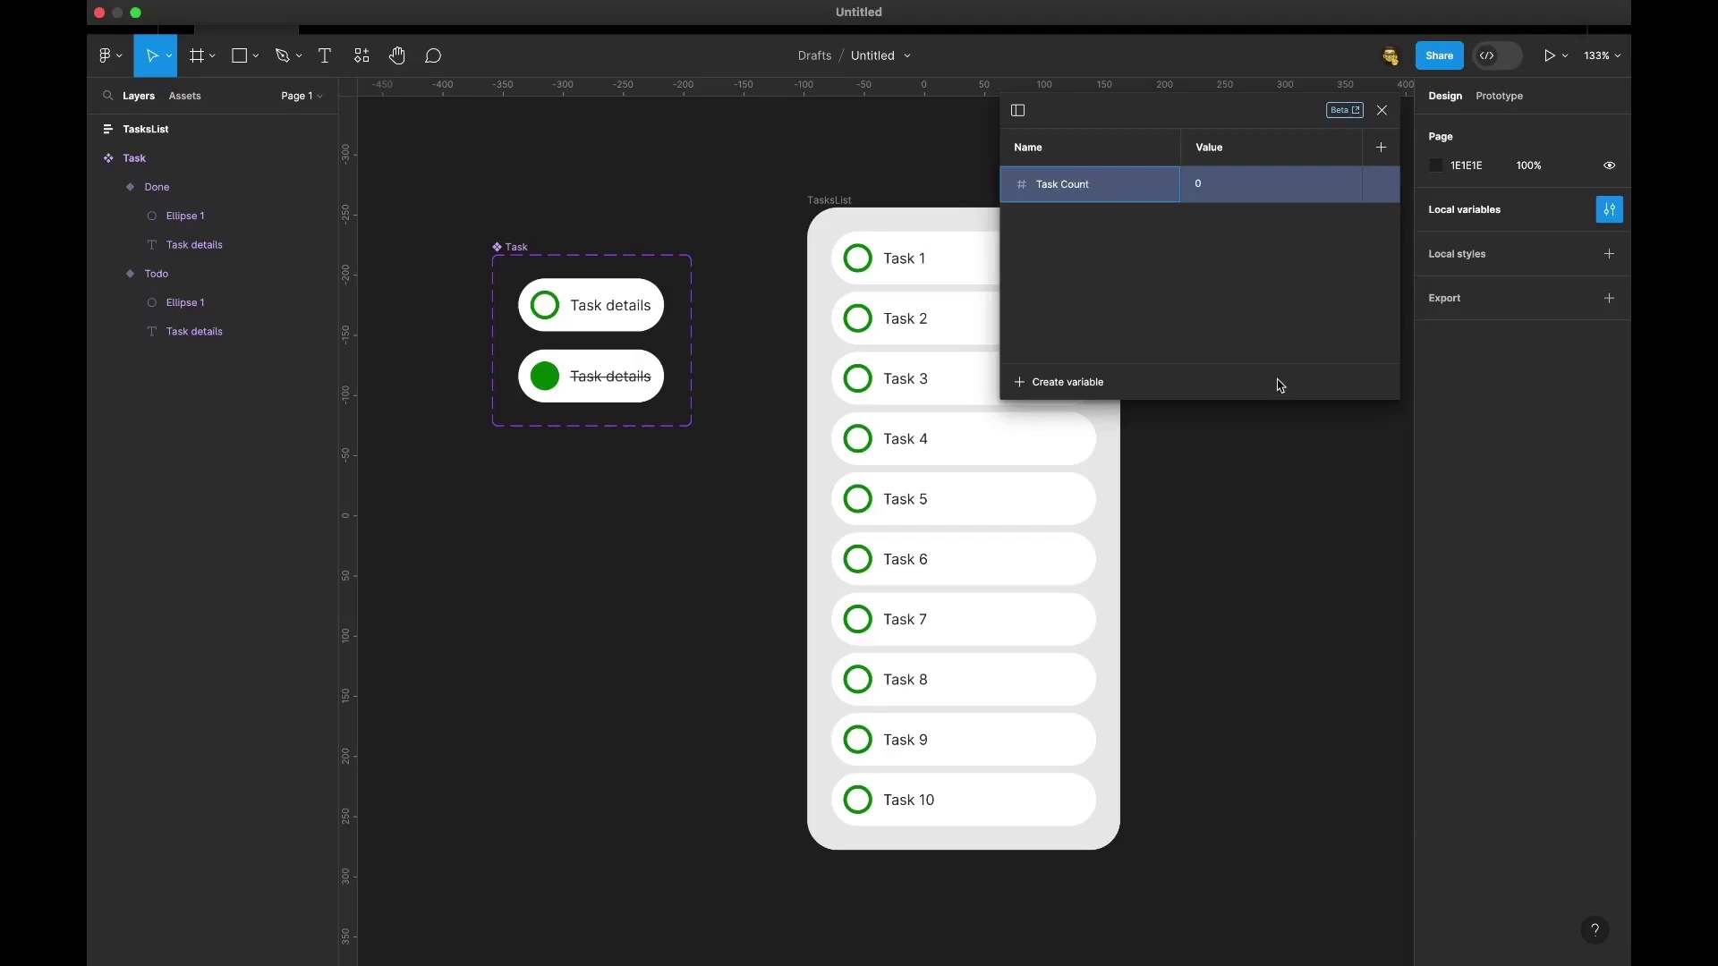
pyautogui.click(1265, 475)
pyautogui.hscroll(3, 1181, 475)
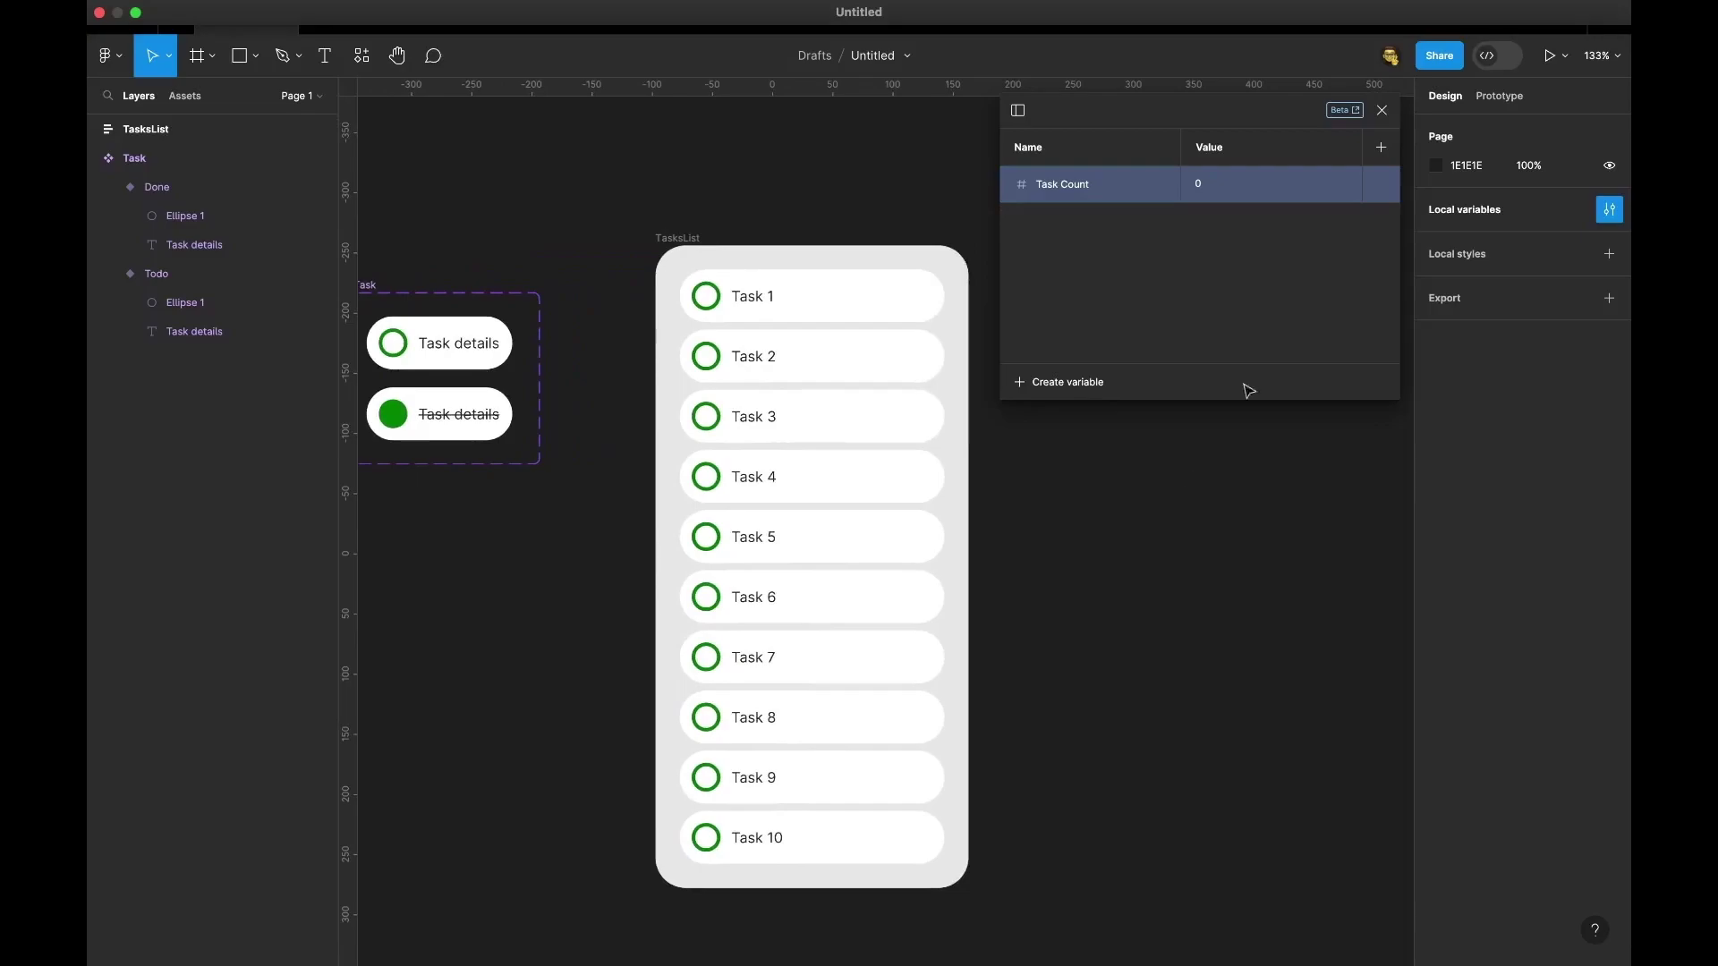
pyautogui.click(1382, 110)
# - Add a "My Tasks" text layer in the TasksList frame, with font size 20 and Bold weight
pyautogui.click(326, 57)
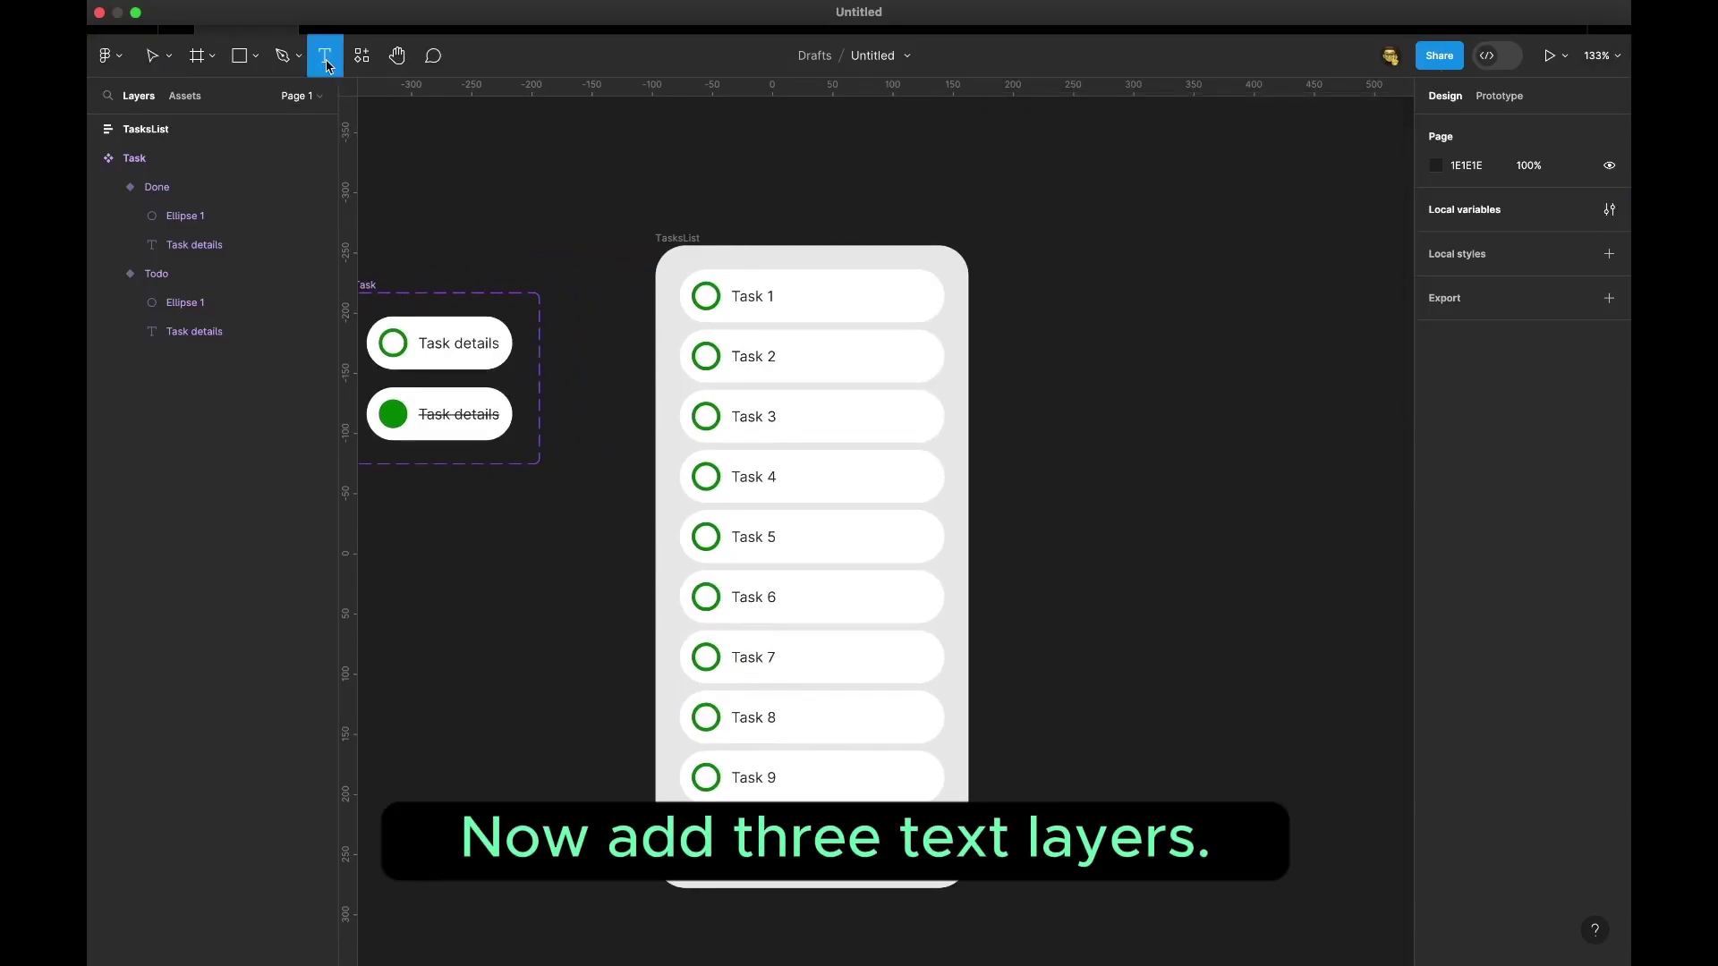
pyautogui.click(707, 259)
pyautogui.write('My Tasks')
pyautogui.press('Escape')
pyautogui.click(1551, 438)
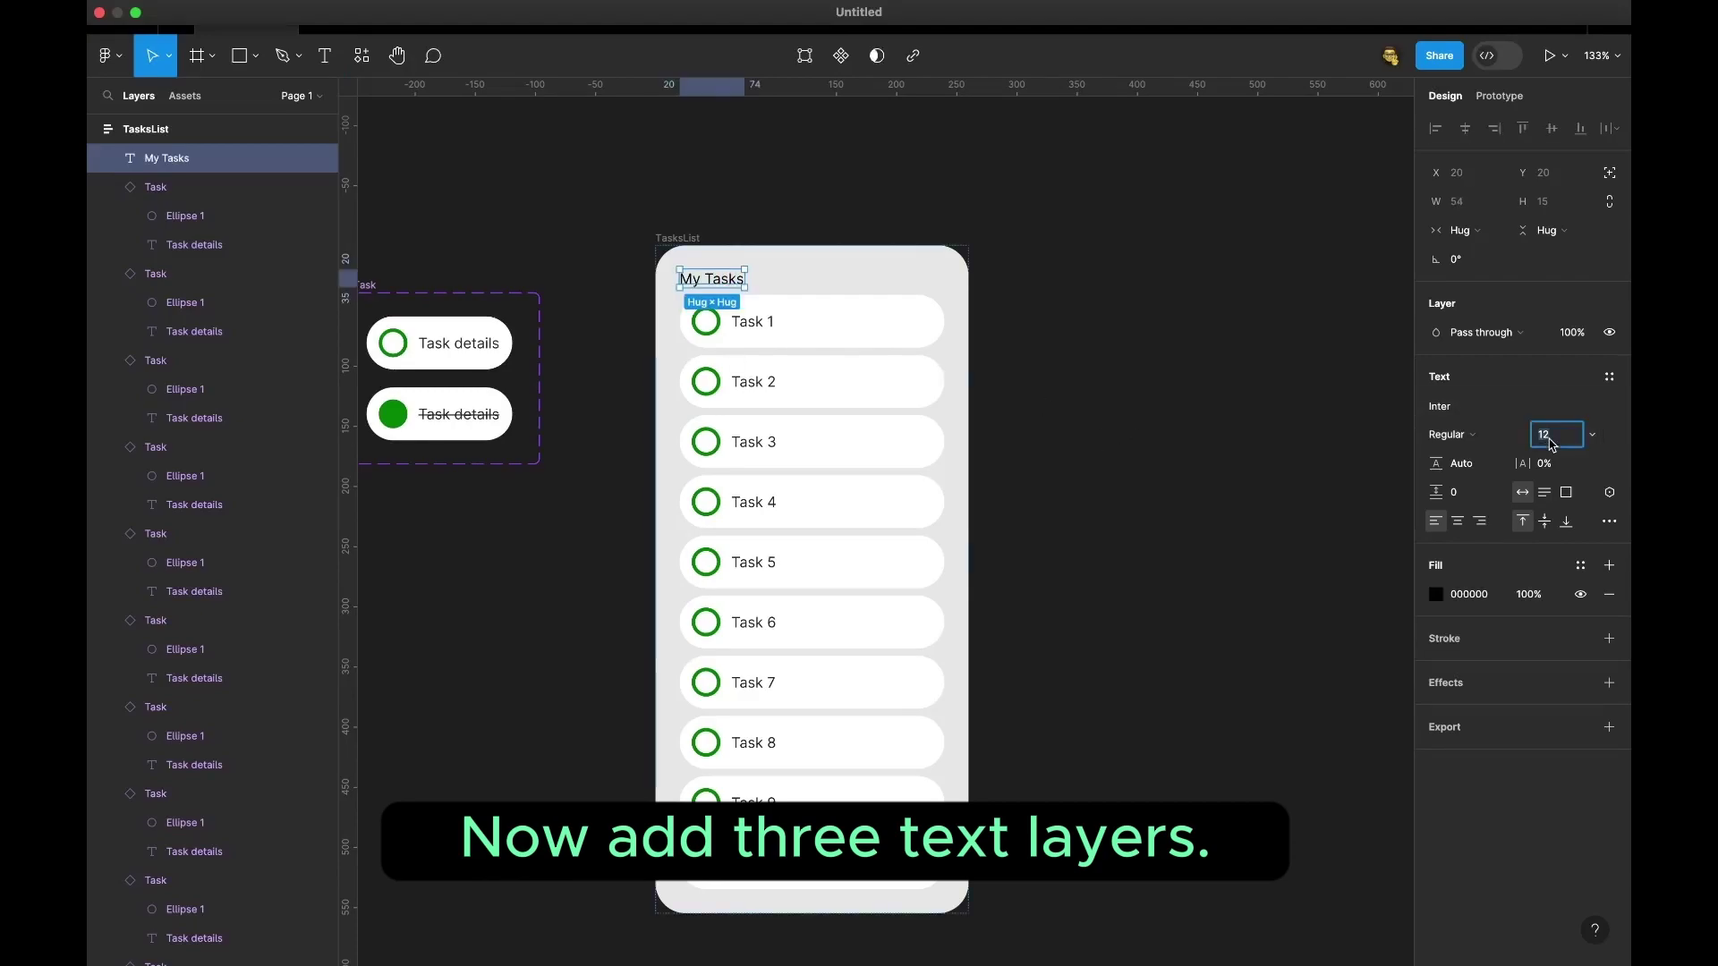
pyautogui.write('20')
pyautogui.press('Return')
pyautogui.click(1449, 435)
pyautogui.click(1468, 501)
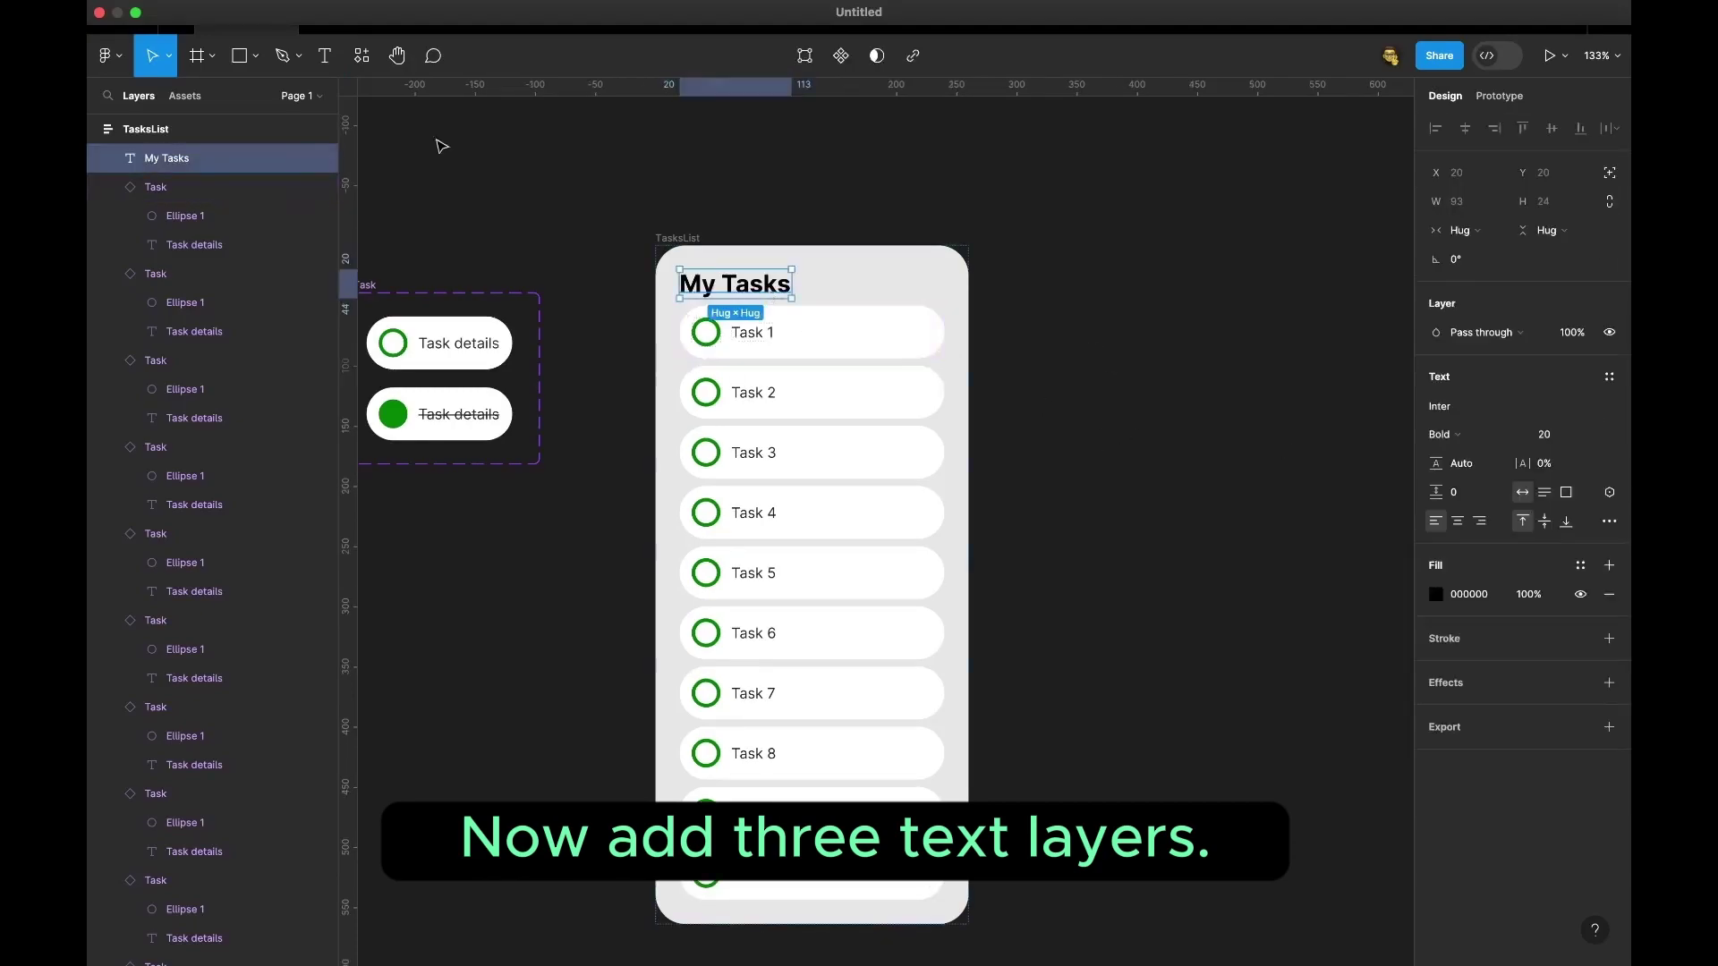
# - Add two separate text layers reading "0" and "/ 10 Done" in the TasksList frame
pyautogui.doubleClick(765, 271)
pyautogui.click(765, 271)
pyautogui.write('0')
pyautogui.click(325, 56)
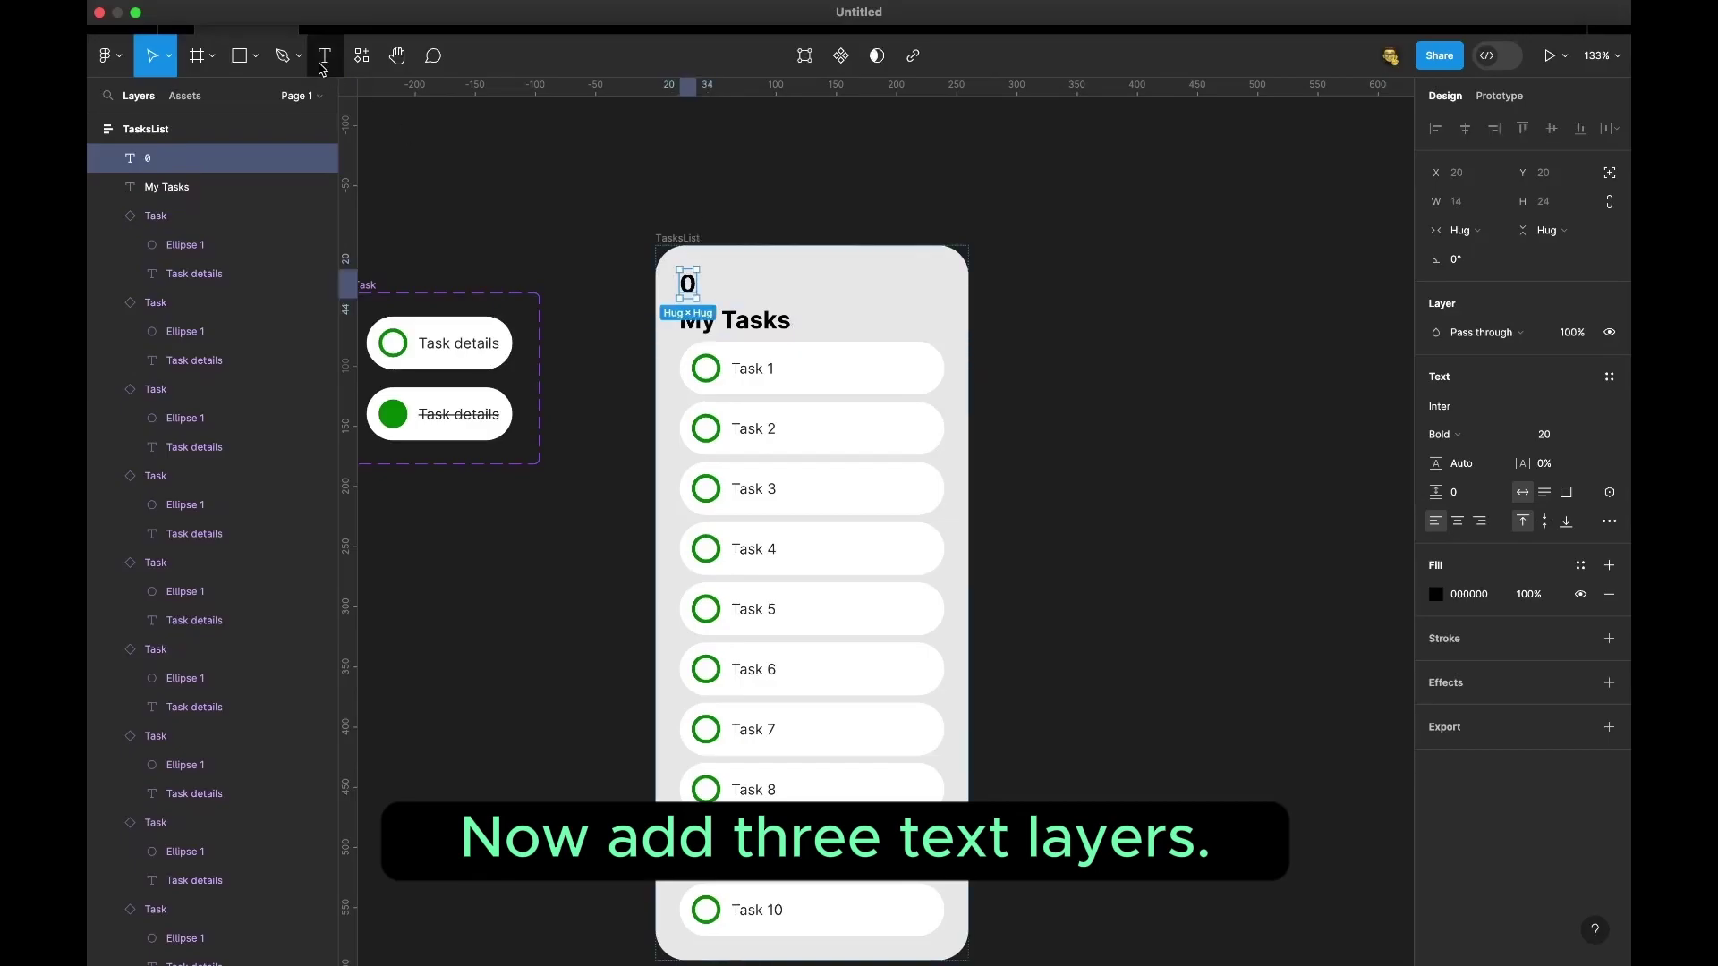
pyautogui.click(732, 288)
pyautogui.write('/ 10 Done')
pyautogui.press('Escape')
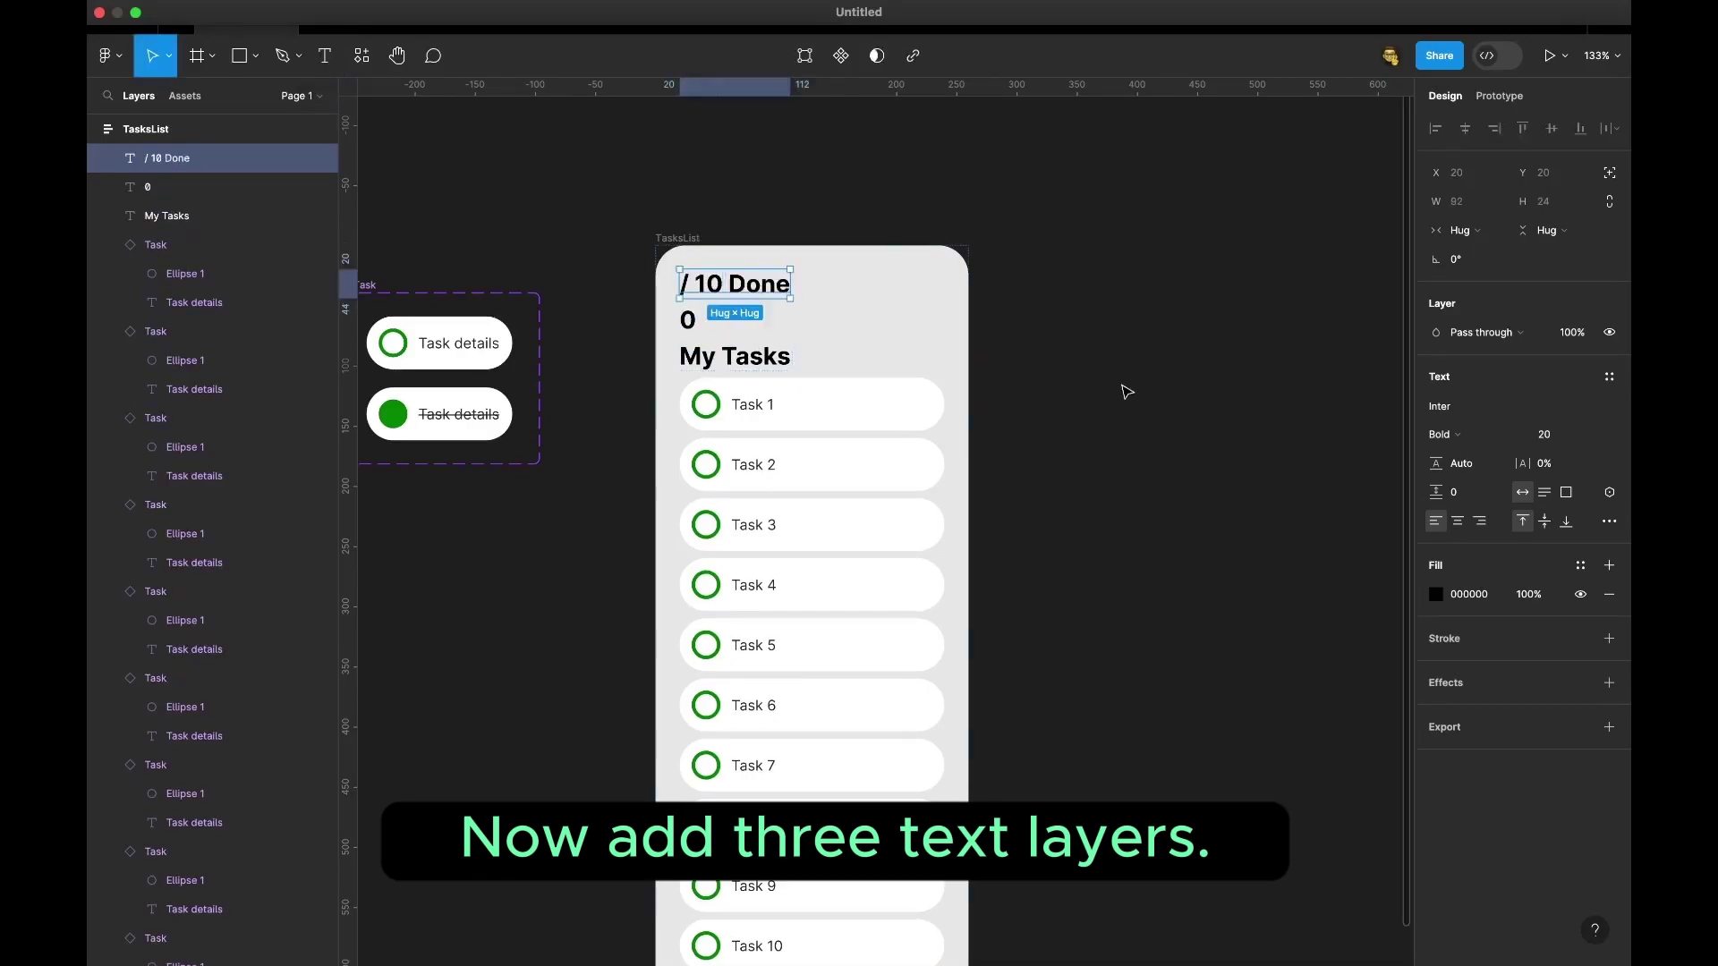
# - Group the three heading text layers in a horizontal auto layout frame
pyautogui.keyDown('shift'); pyautogui.click(687, 320); pyautogui.keyUp('shift')
pyautogui.keyDown('shift'); pyautogui.click(707, 357); pyautogui.keyUp('shift')
pyautogui.hotkey('shift', 'a')
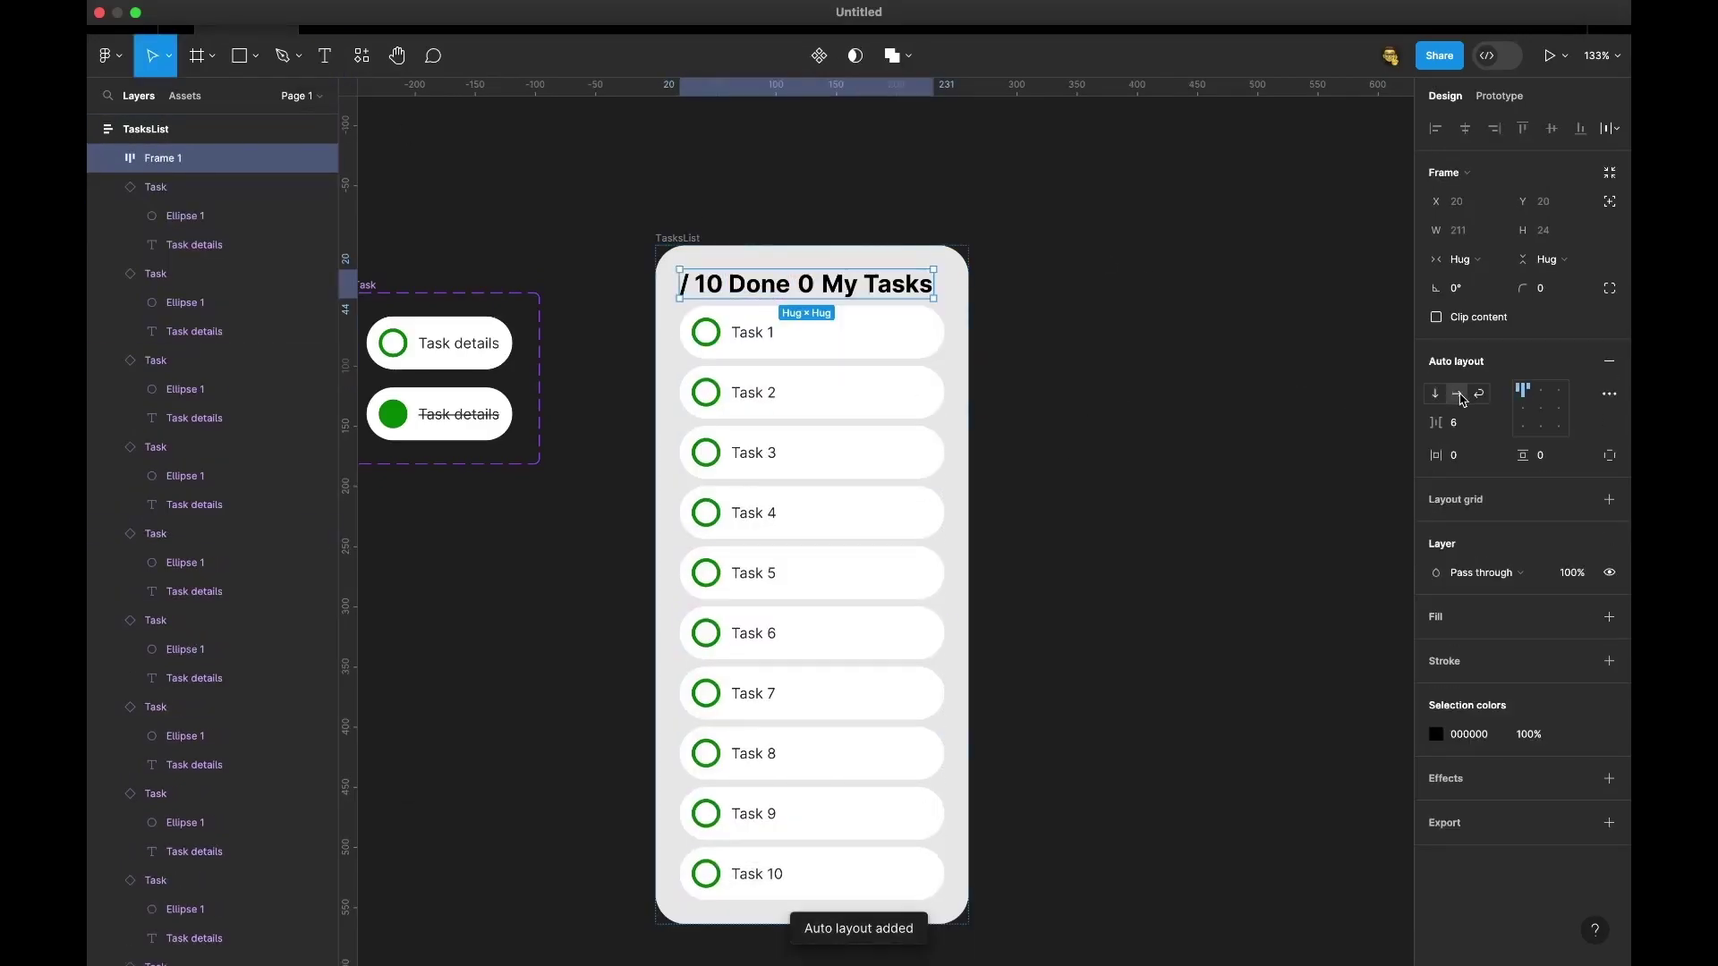
# - Reorder the heading texts in their auto layout frame to read My Tasks, 0, / 10 Done
pyautogui.click(876, 284)
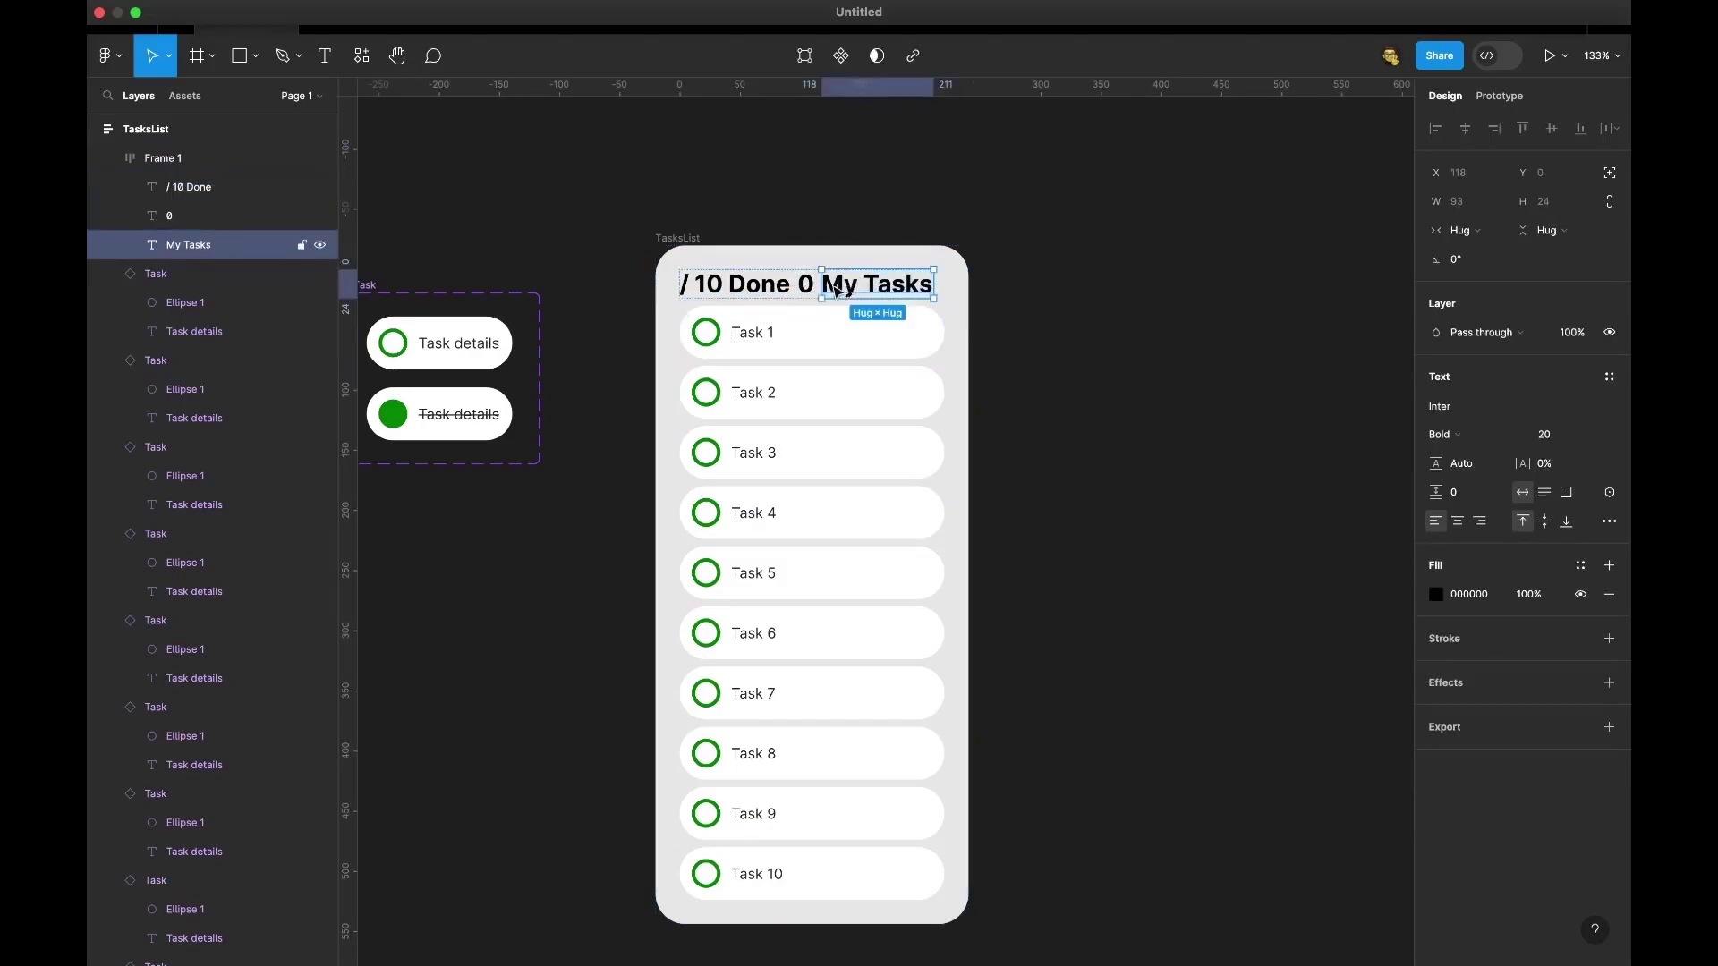
pyautogui.moveTo(877, 283); pyautogui.dragTo(691, 284)
pyautogui.click(929, 284)
pyautogui.moveTo(929, 284); pyautogui.dragTo(842, 298)
# - Set the "0" and "/ 10 Done" texts to font size 14 and Regular weight
pyautogui.keyDown('shift'); pyautogui.click(842, 298); pyautogui.keyUp('shift')
pyautogui.click(1561, 484)
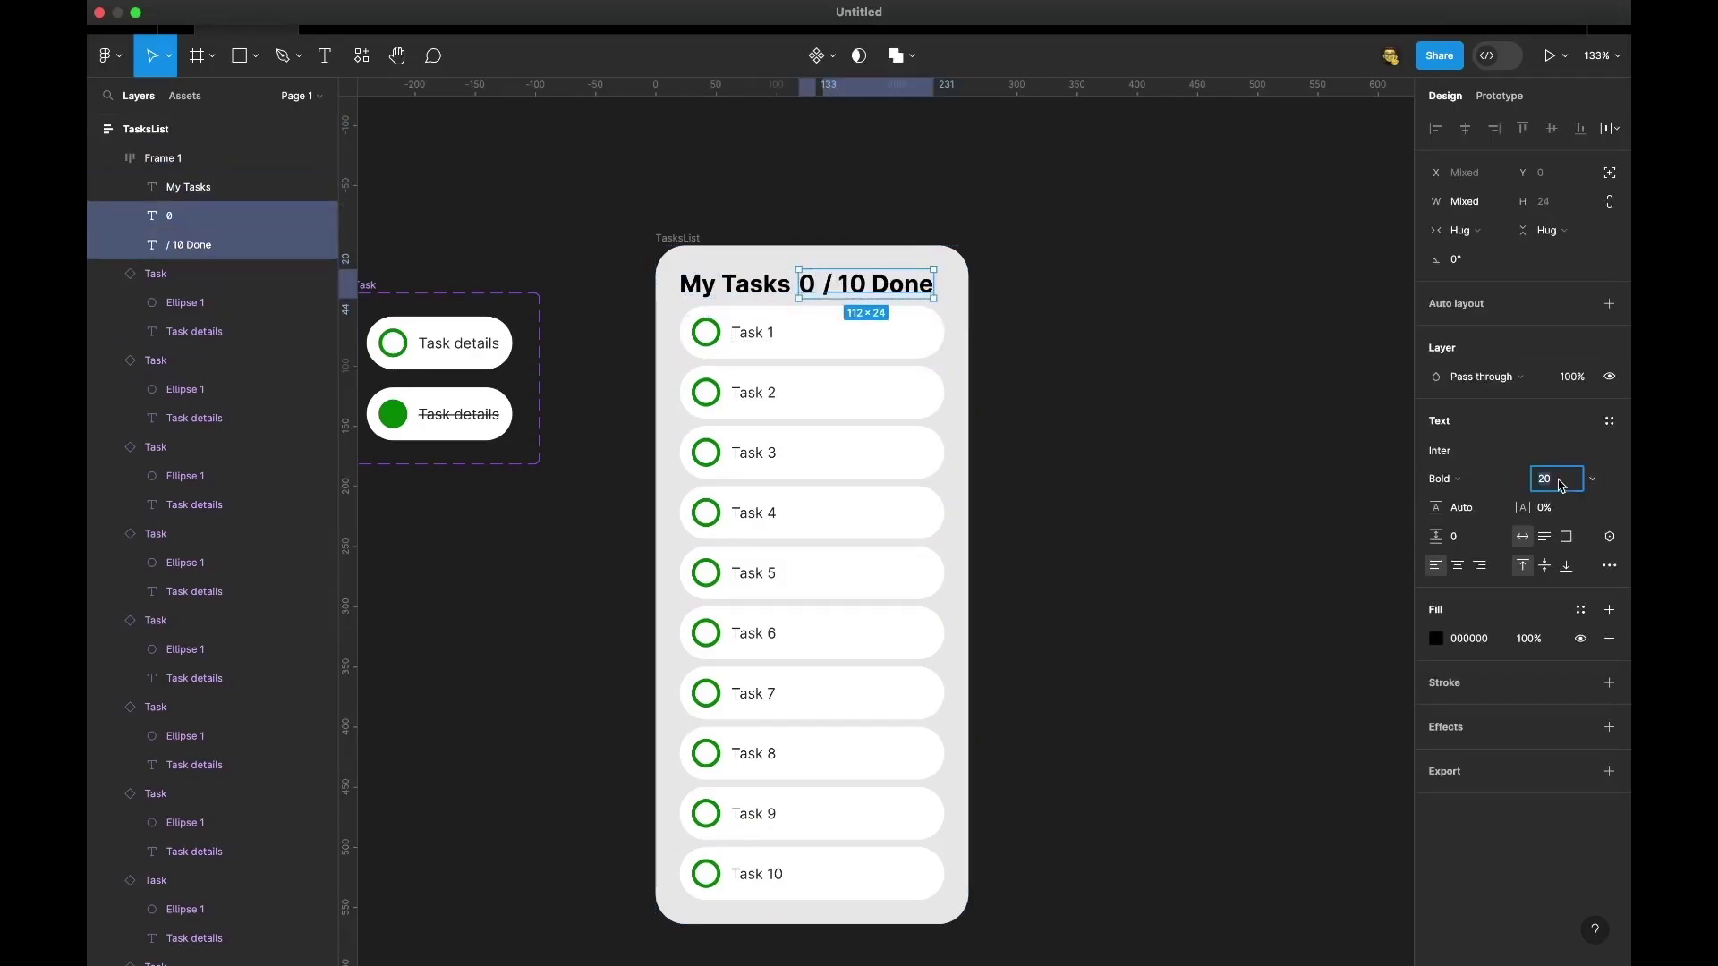
pyautogui.write('16')
pyautogui.press('Return')
pyautogui.click(1443, 479)
pyautogui.click(1468, 406)
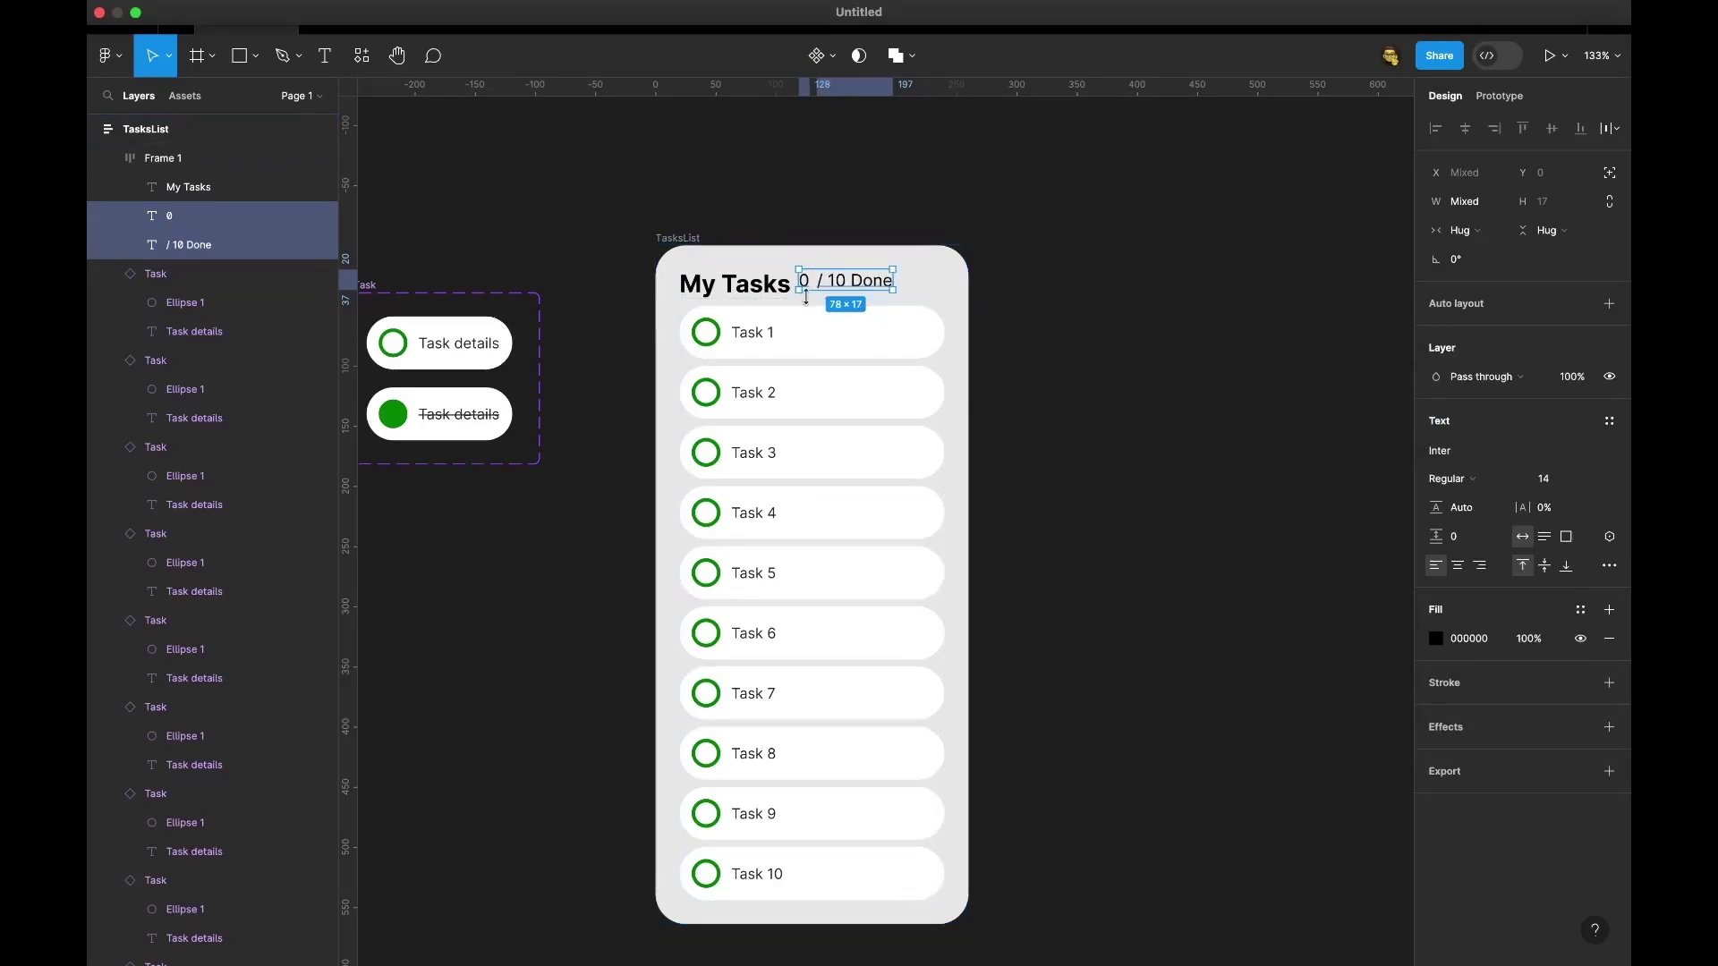
# - Rename the heading auto layout frame as Title and Task Count and centre its texts vertically
pyautogui.doubleClick(179, 158)
pyautogui.write('Title and Task Count')
pyautogui.press('Return')
pyautogui.hotkey('alt', 'v')
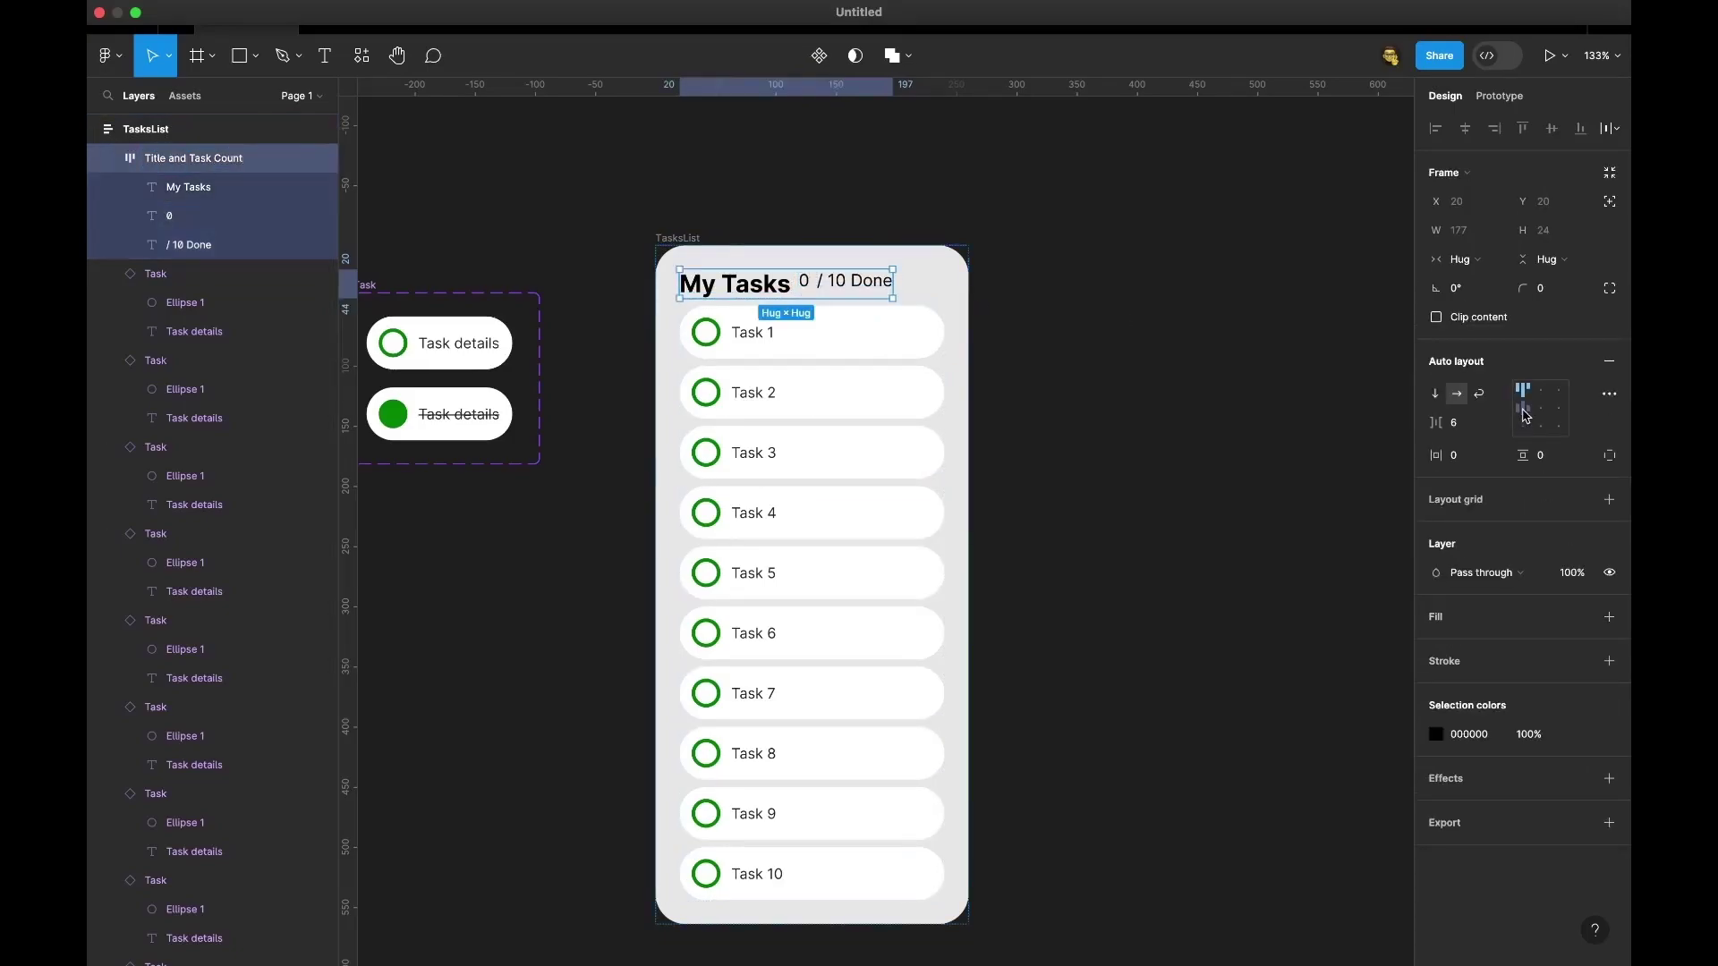
# - Set the horizontal resizing of both the My Tasks text and the Title and Task Count frame to fill their container
pyautogui.doubleClick(760, 297)
pyautogui.click(1472, 233)
pyautogui.click(1486, 256)
pyautogui.hotkey('shift', 'Return')
pyautogui.click(1462, 260)
pyautogui.click(1468, 305)
pyautogui.scroll(-2, 1152, 362)
pyautogui.hscroll(-2, 1153, 363)
pyautogui.click(1152, 363)
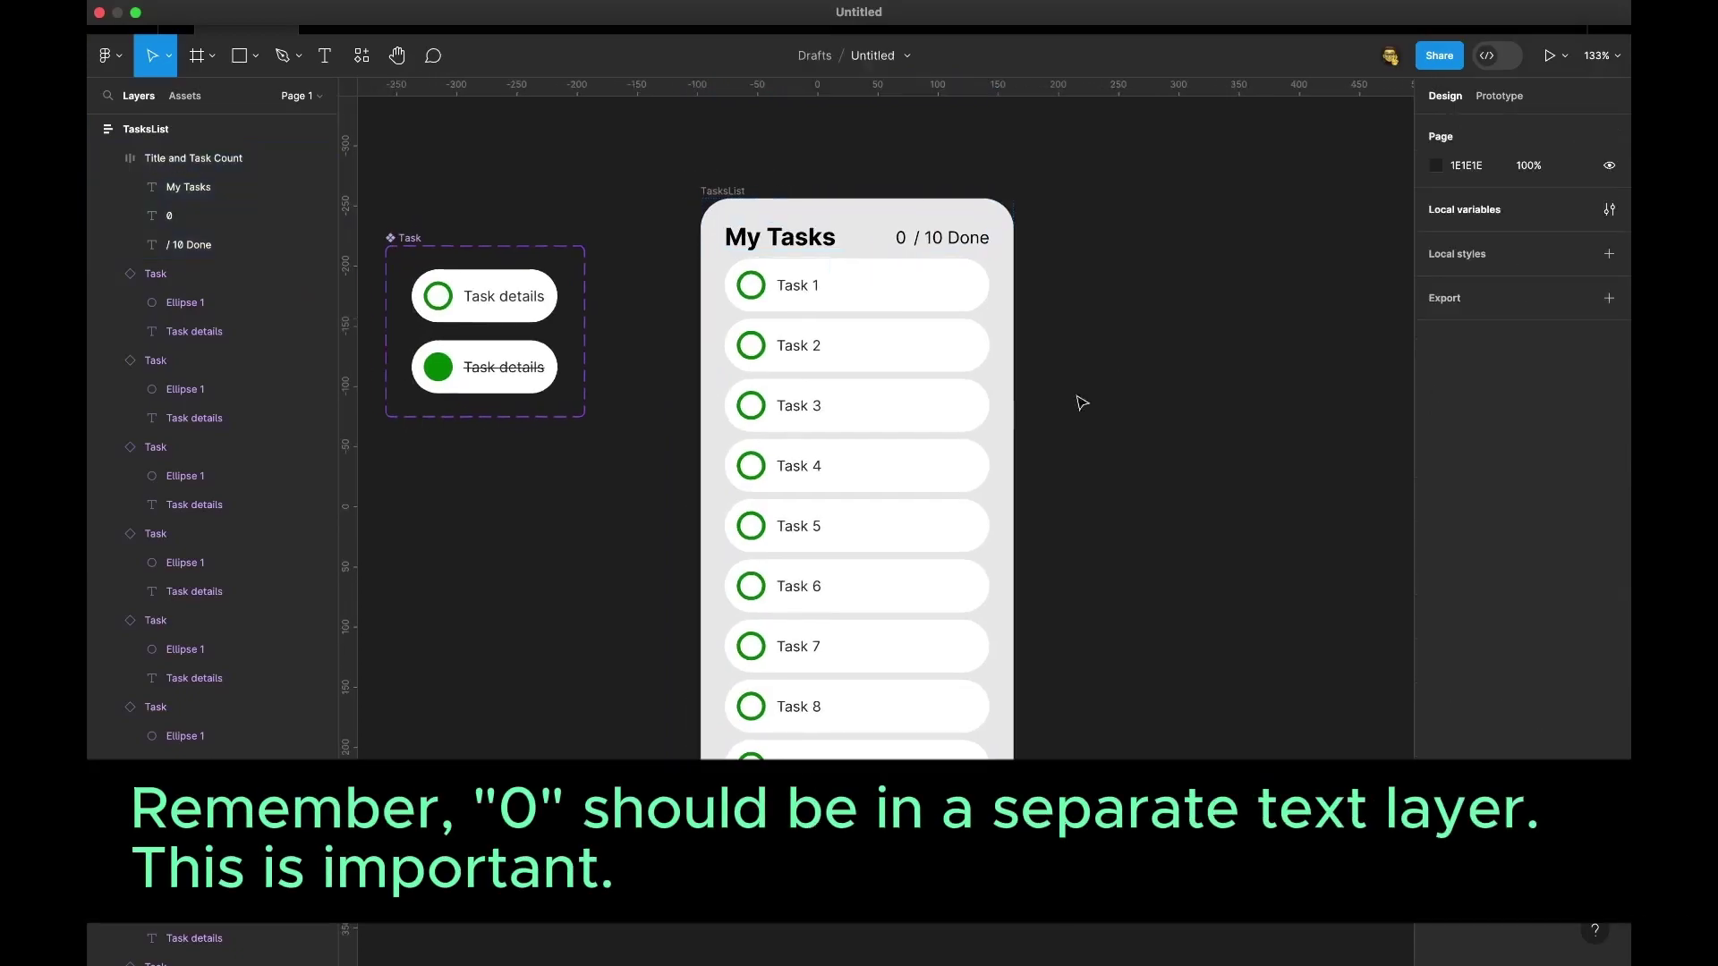
# - Rename the "0" text layer in the heading as Task Count
pyautogui.doubleClick(902, 238)
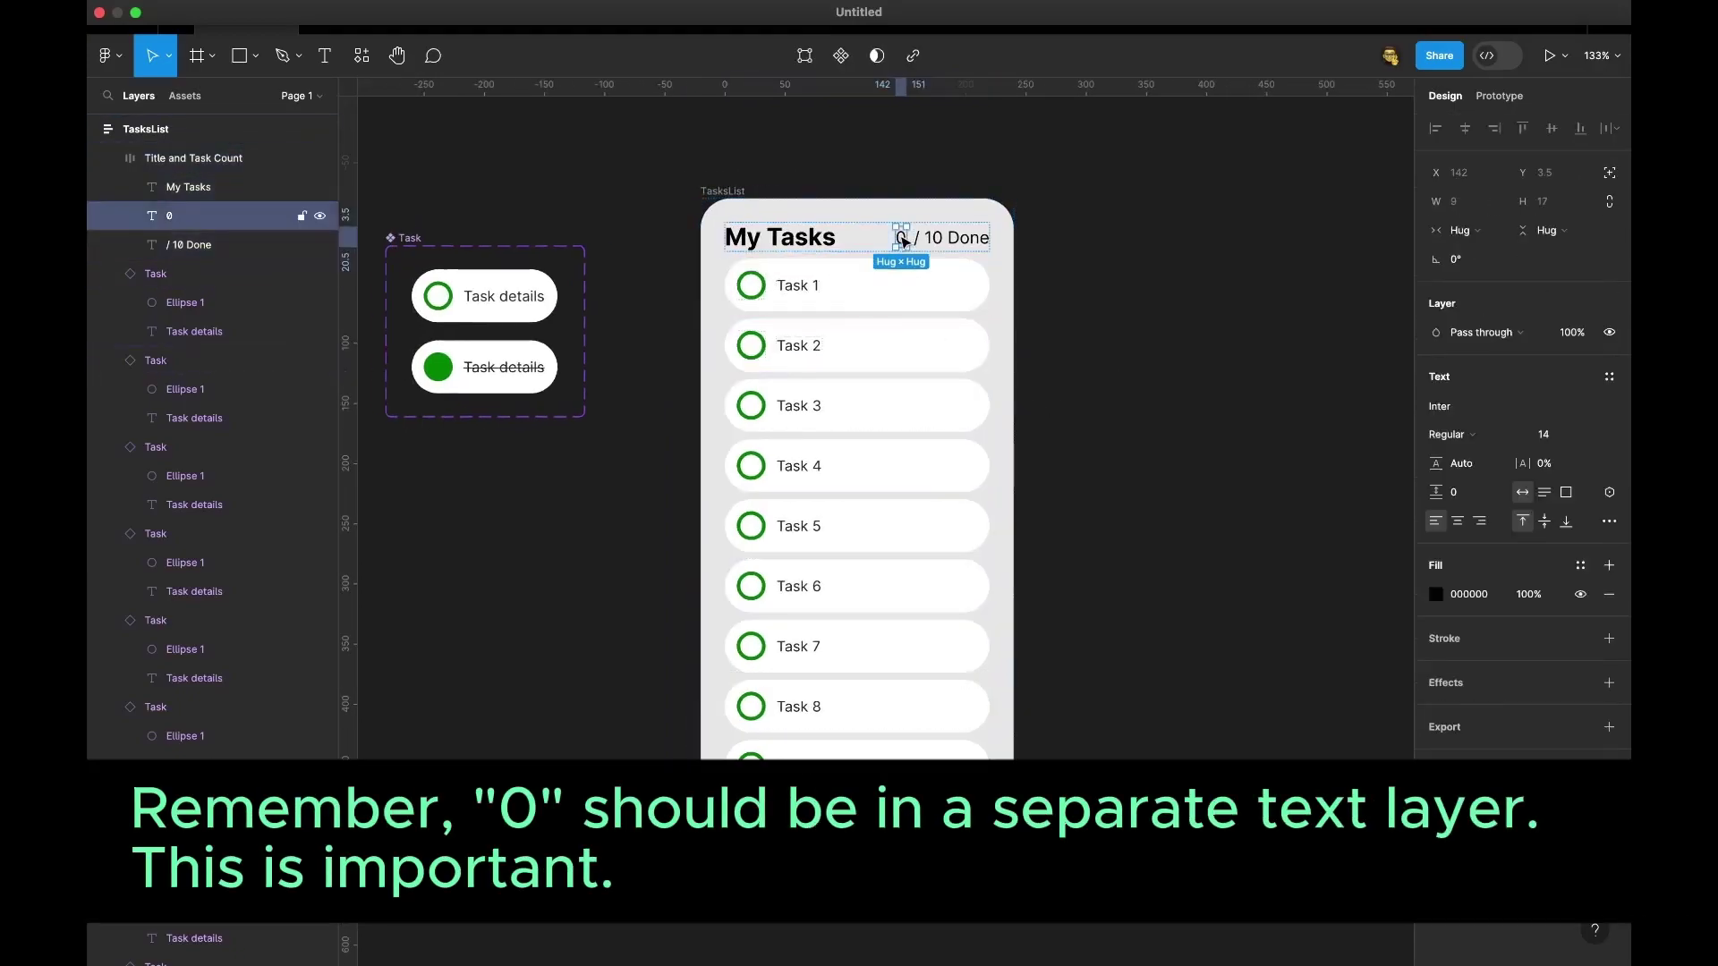
pyautogui.rightClick(176, 217)
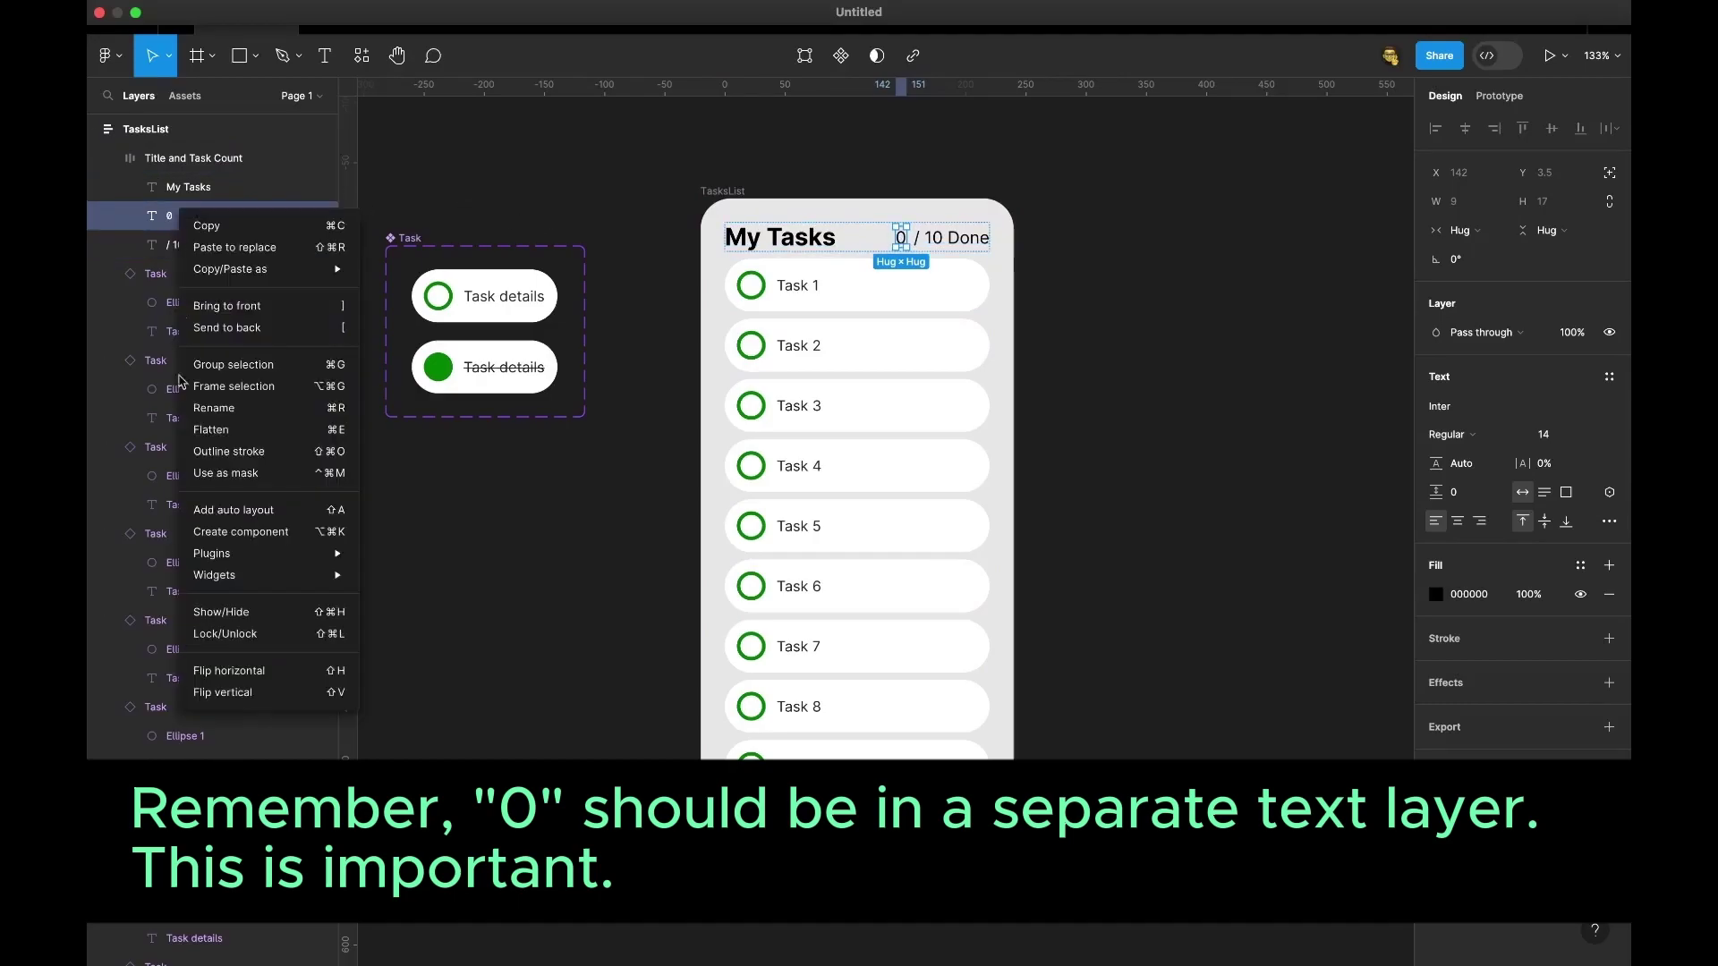
pyautogui.click(235, 409)
pyautogui.write('Task Count')
pyautogui.press('Return')
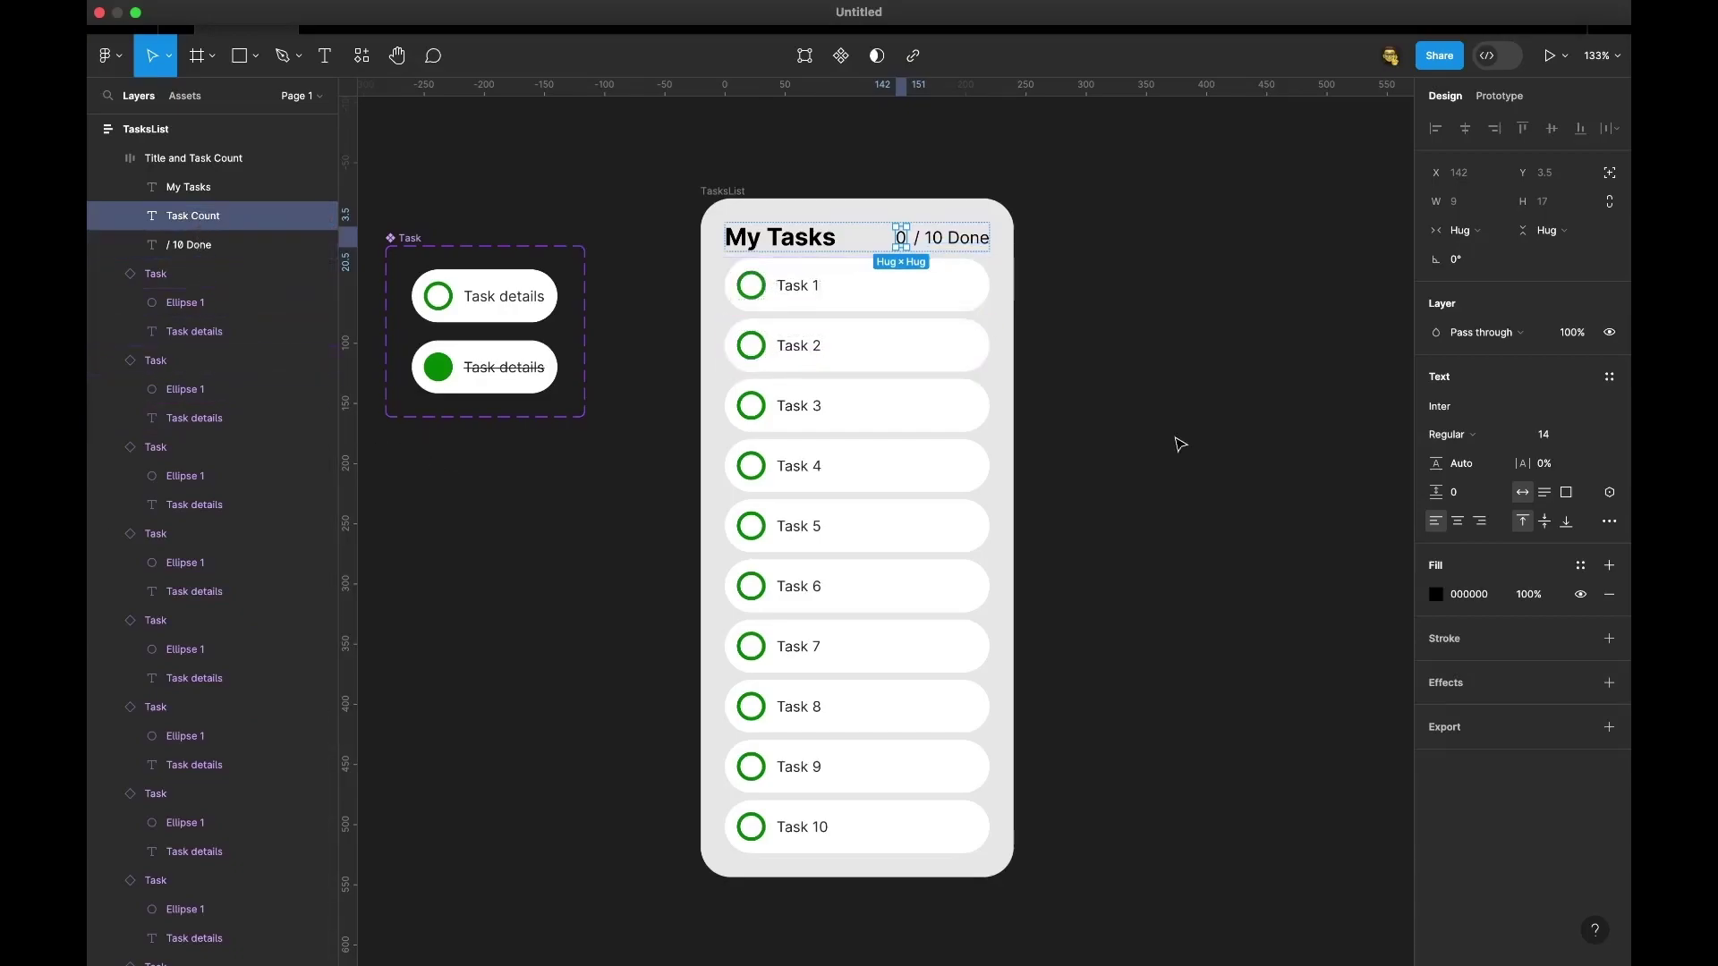
# - Bind the content of the Task Count text layer to the Task Count number variable
pyautogui.click(1609, 493)
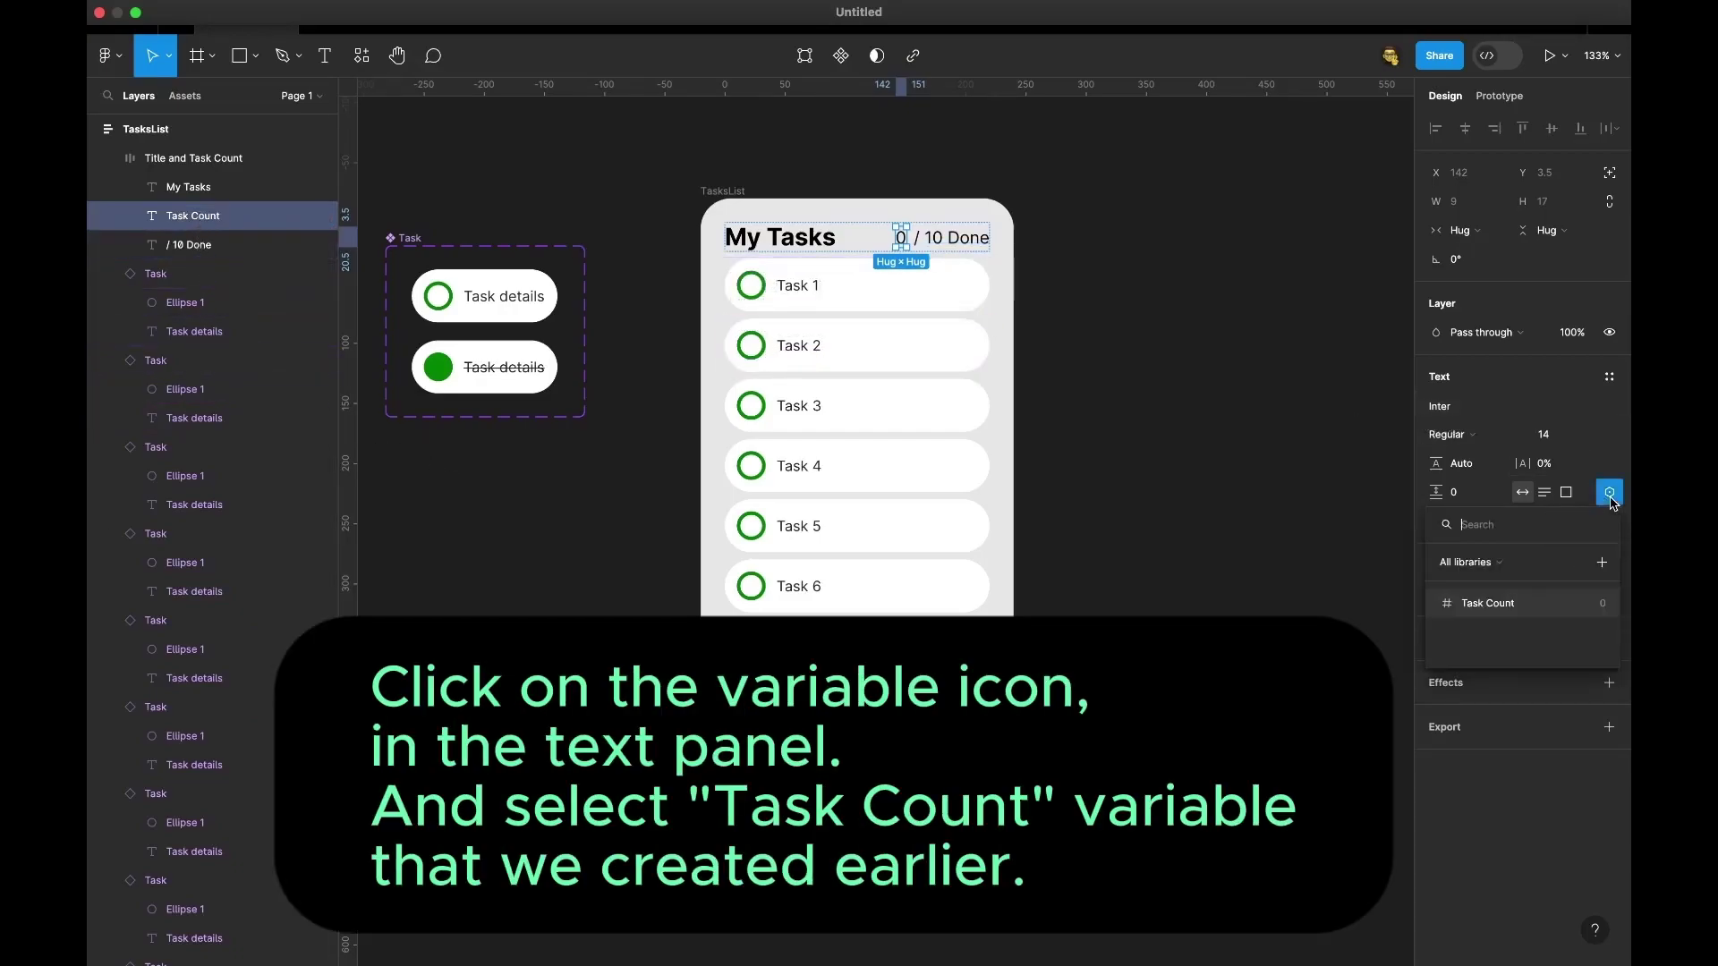
pyautogui.click(1488, 604)
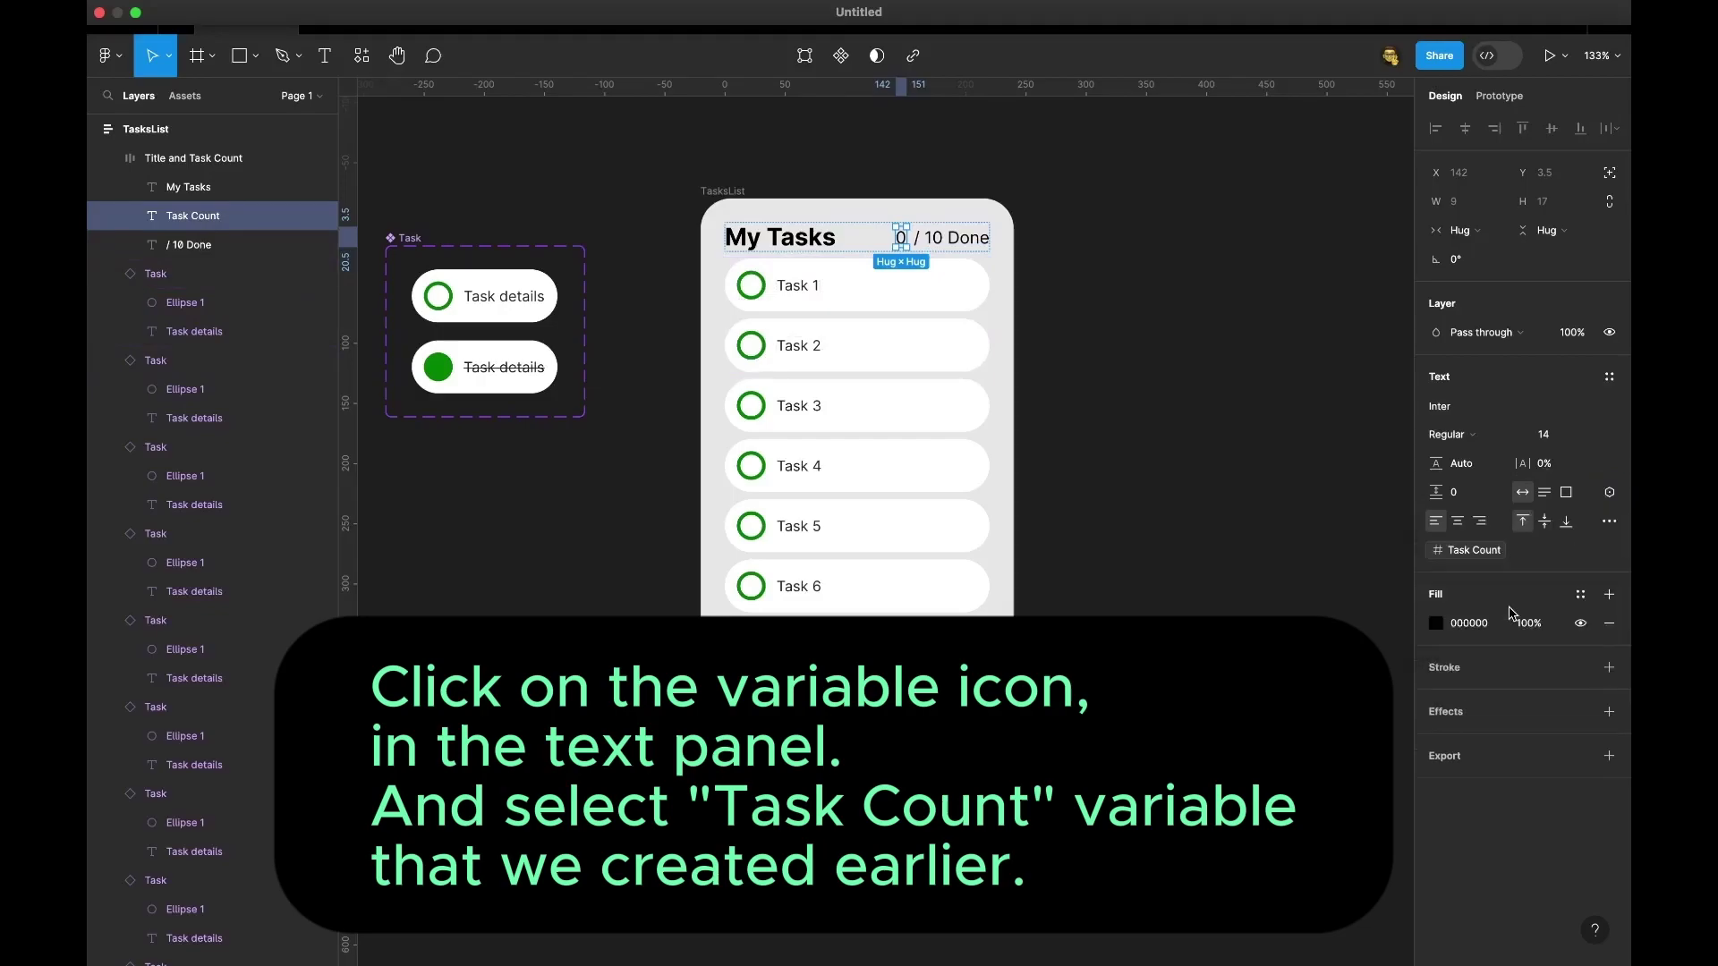
pyautogui.click(1282, 535)
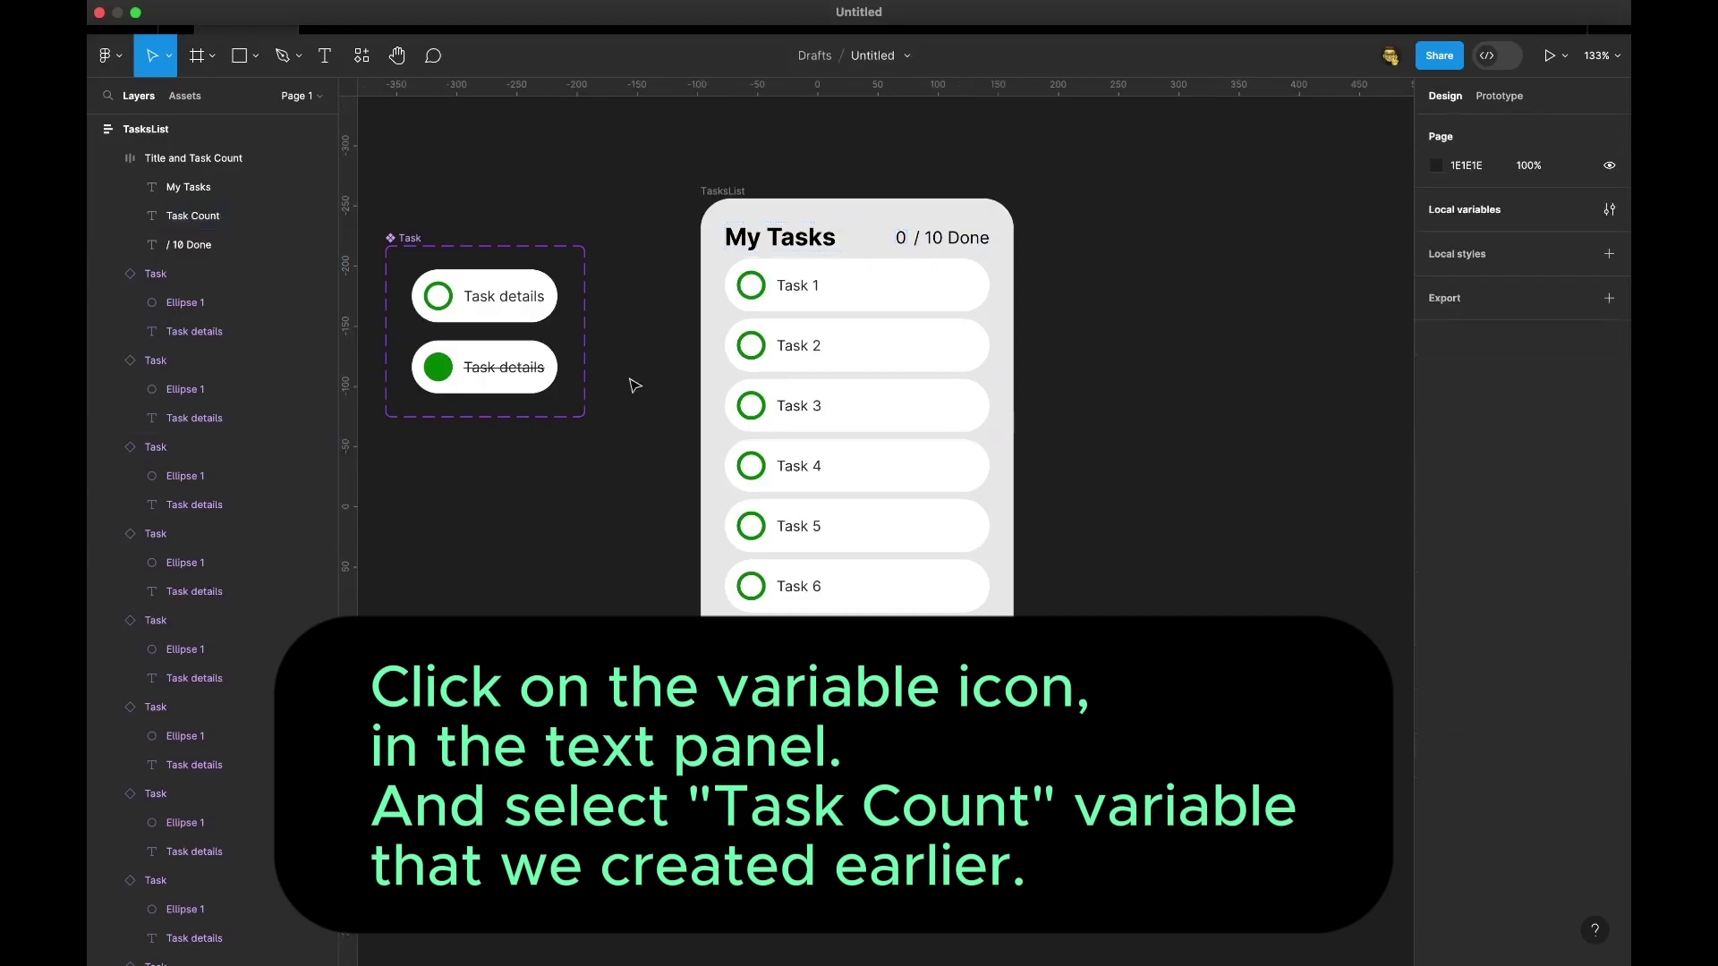
# - Add an On click interaction with a Set variable action to the Todo variant of the Task component
pyautogui.click(516, 303)
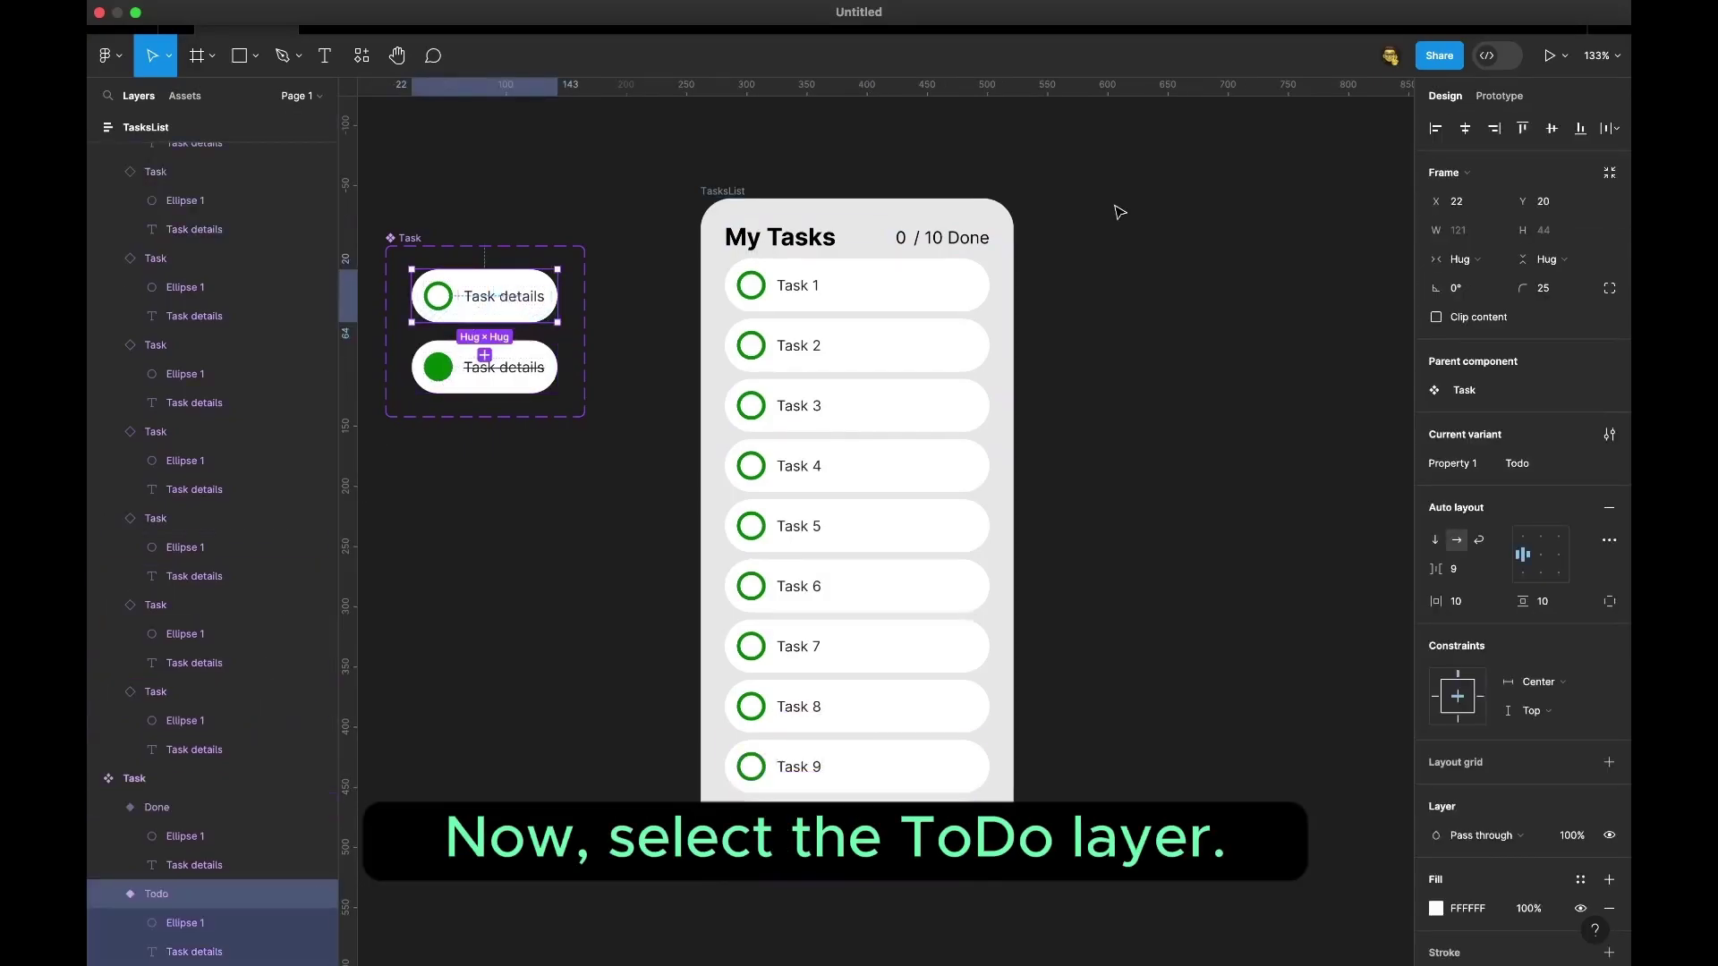
pyautogui.click(1498, 96)
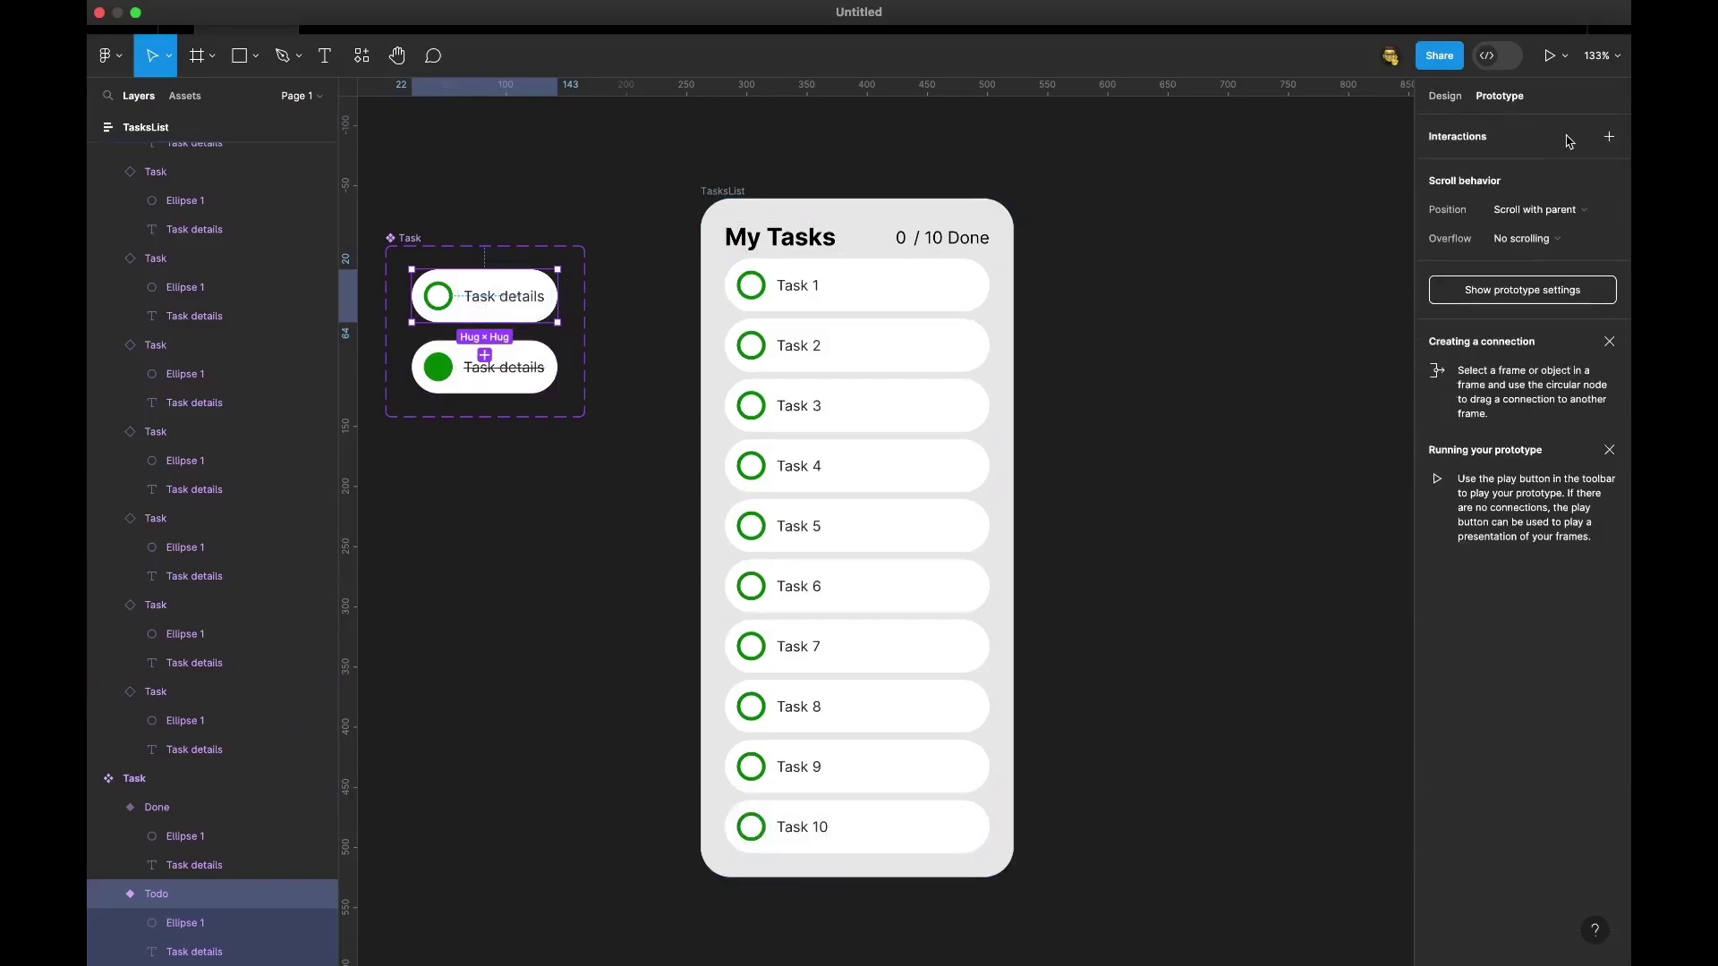
pyautogui.click(1609, 136)
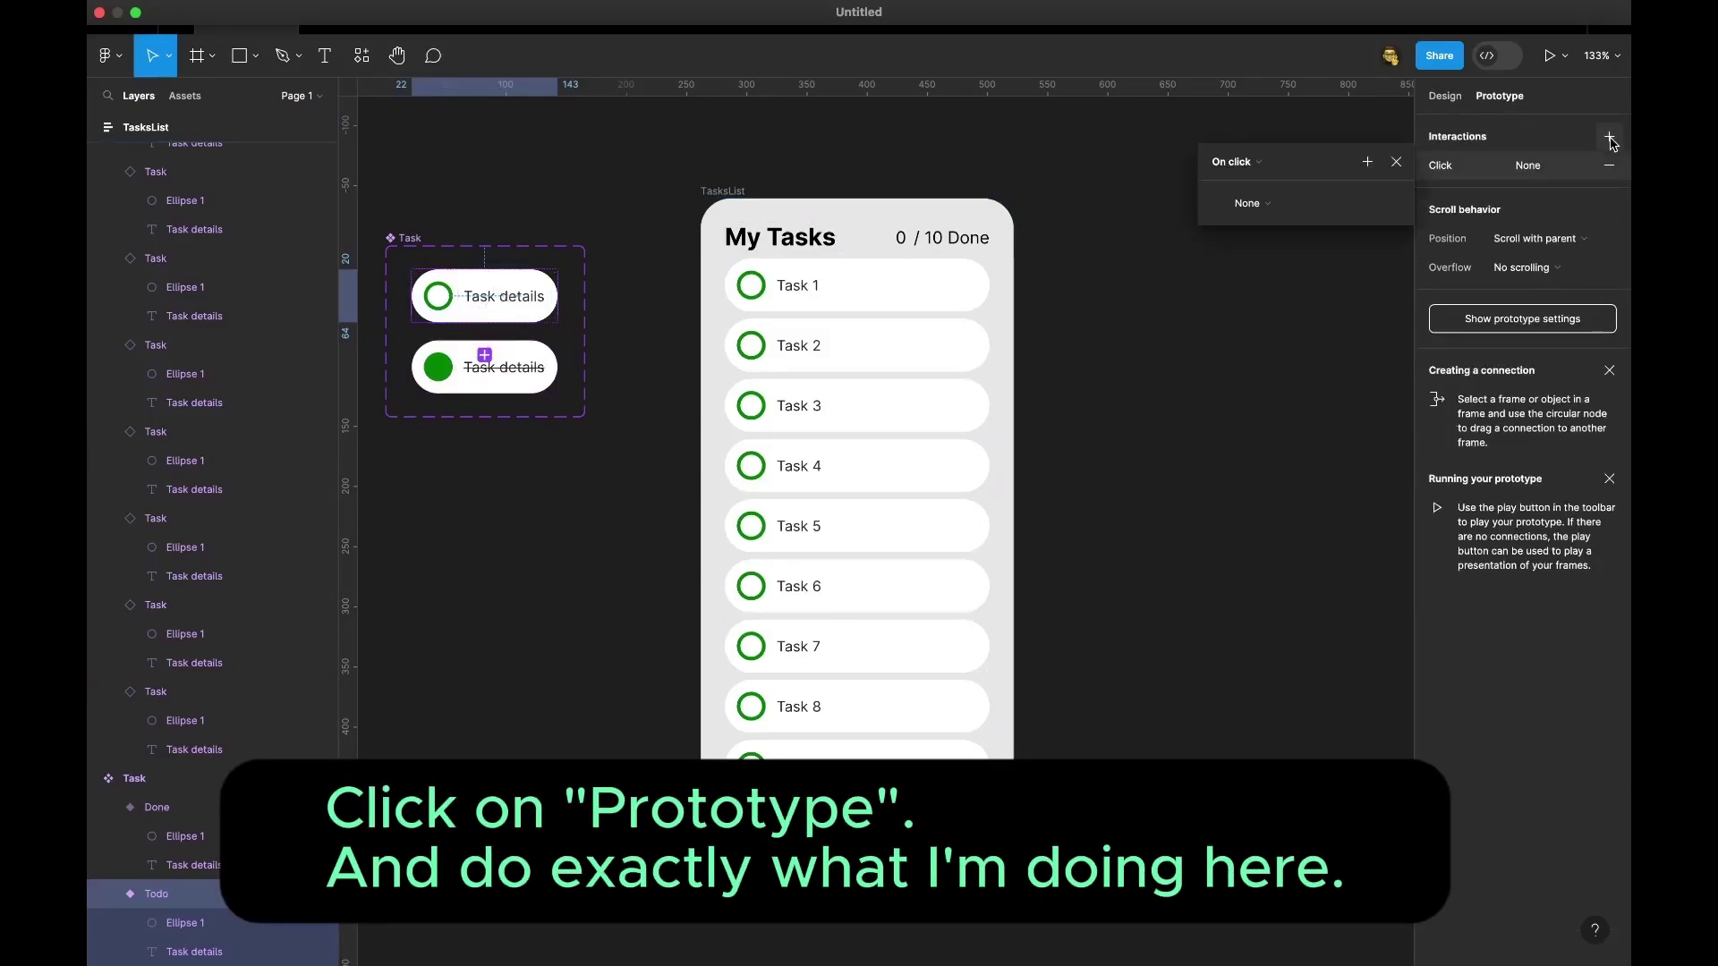
pyautogui.click(1259, 205)
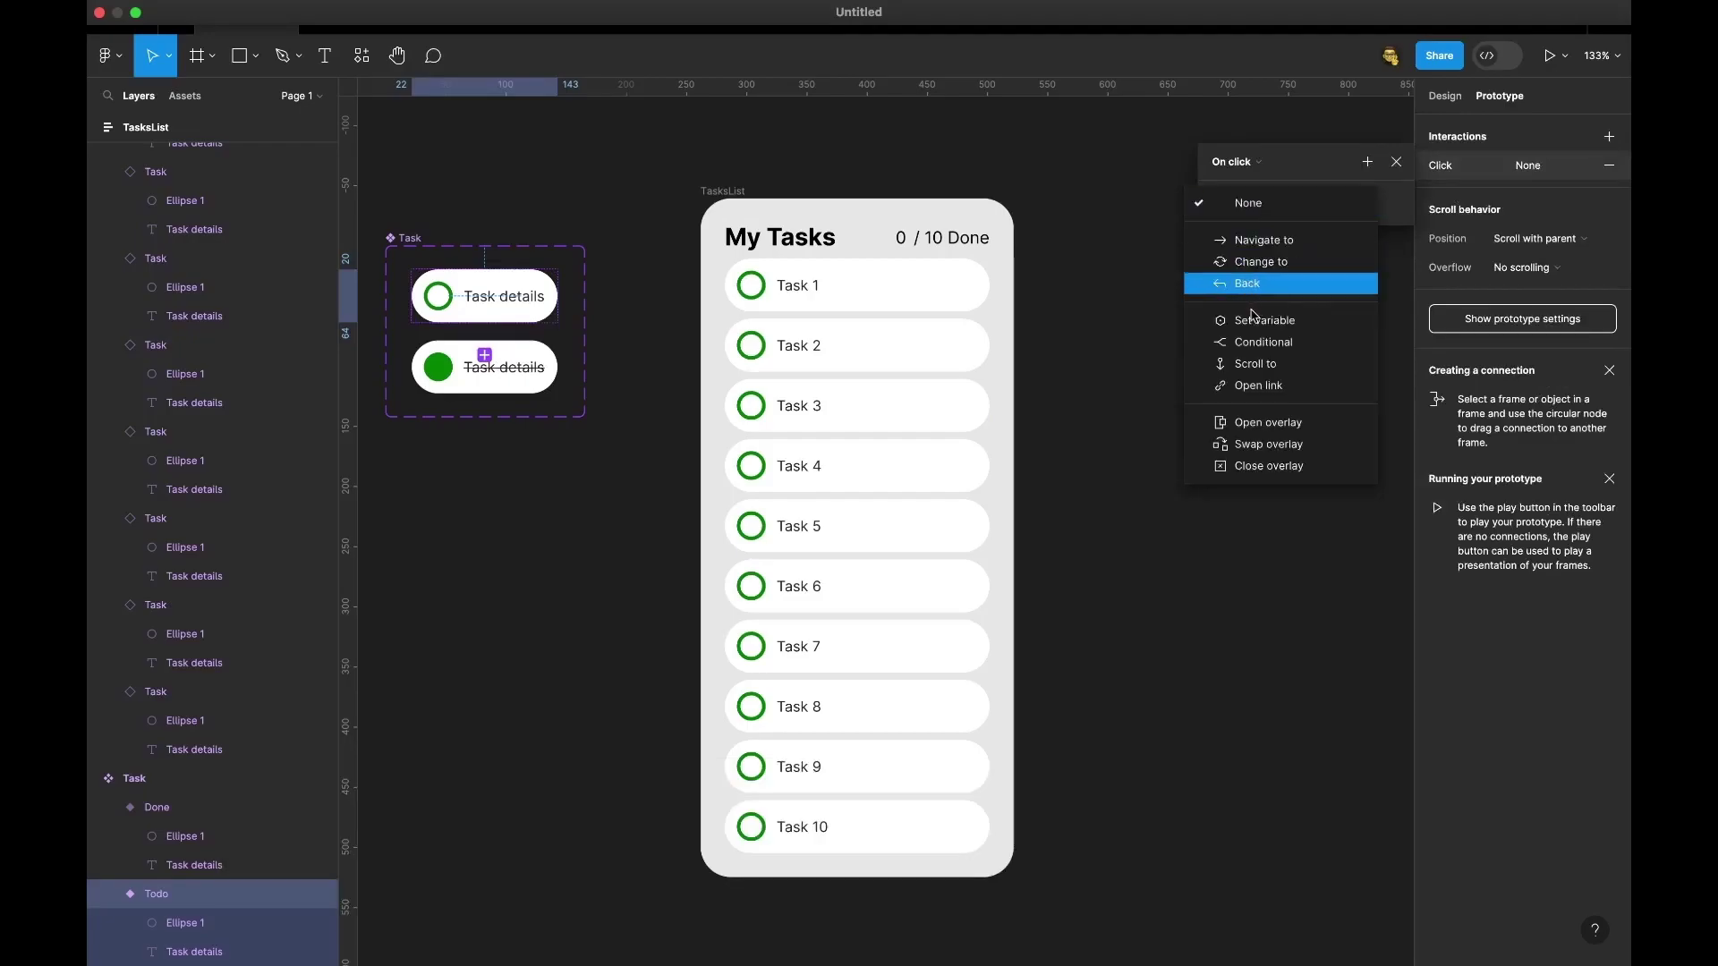
pyautogui.click(1257, 322)
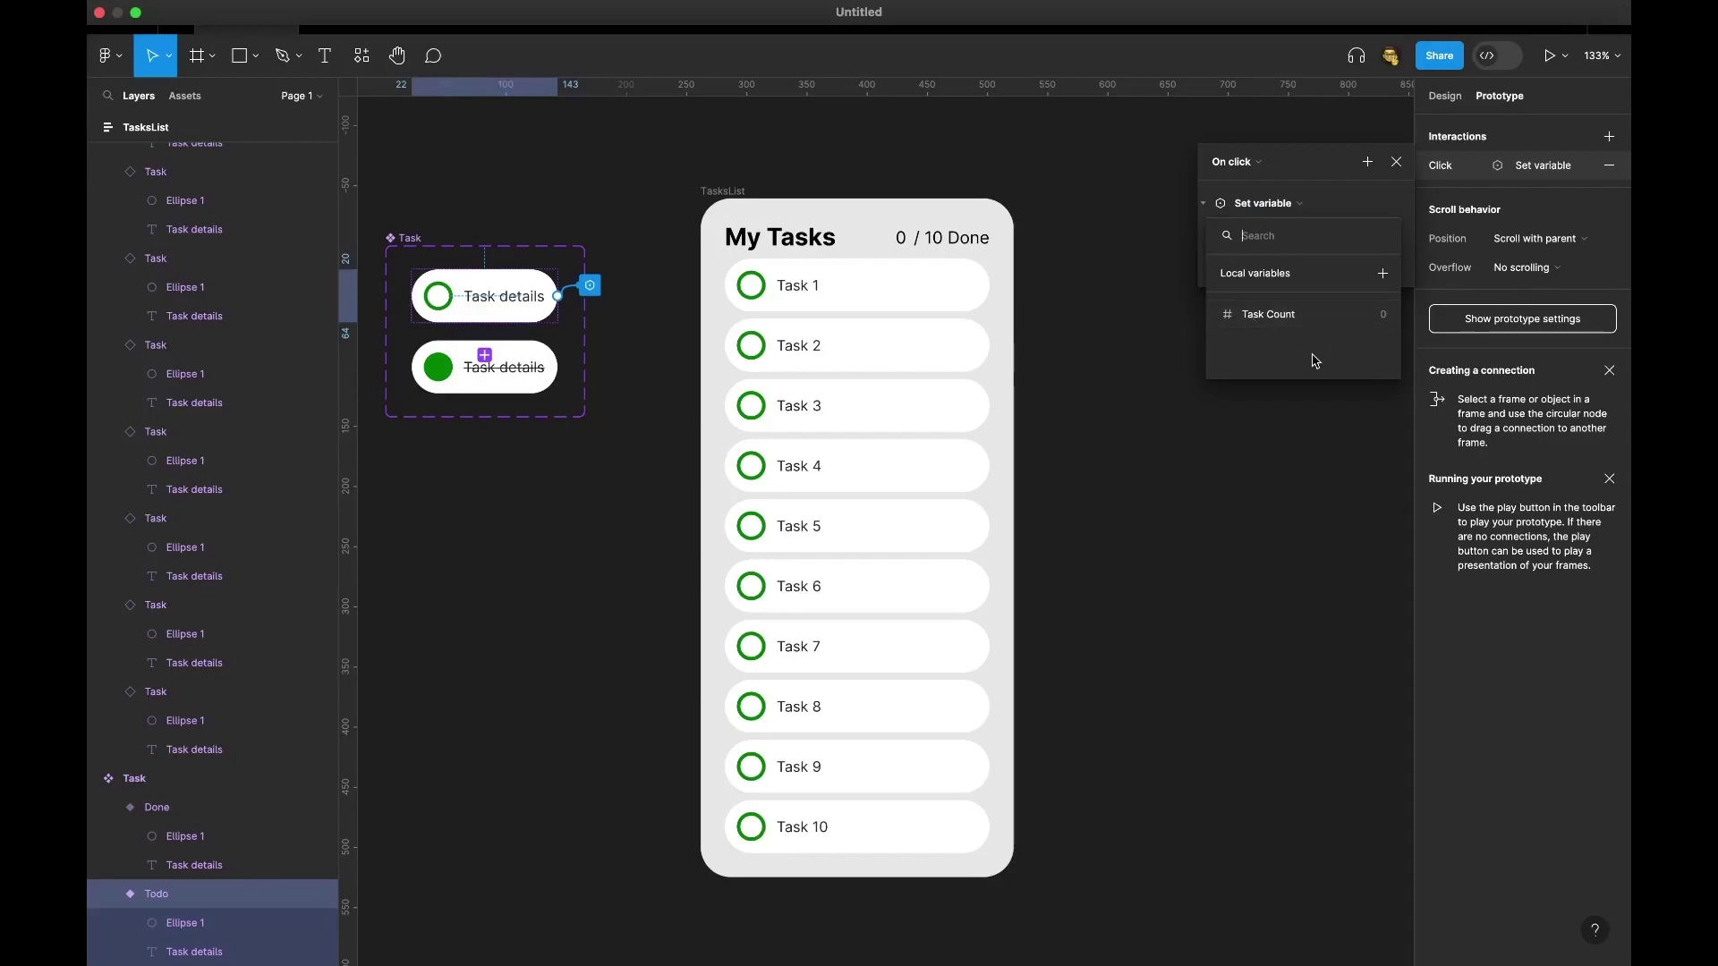
# - Configure the Set variable action to assign Task Count the expression Task Count + 1
pyautogui.click(1286, 315)
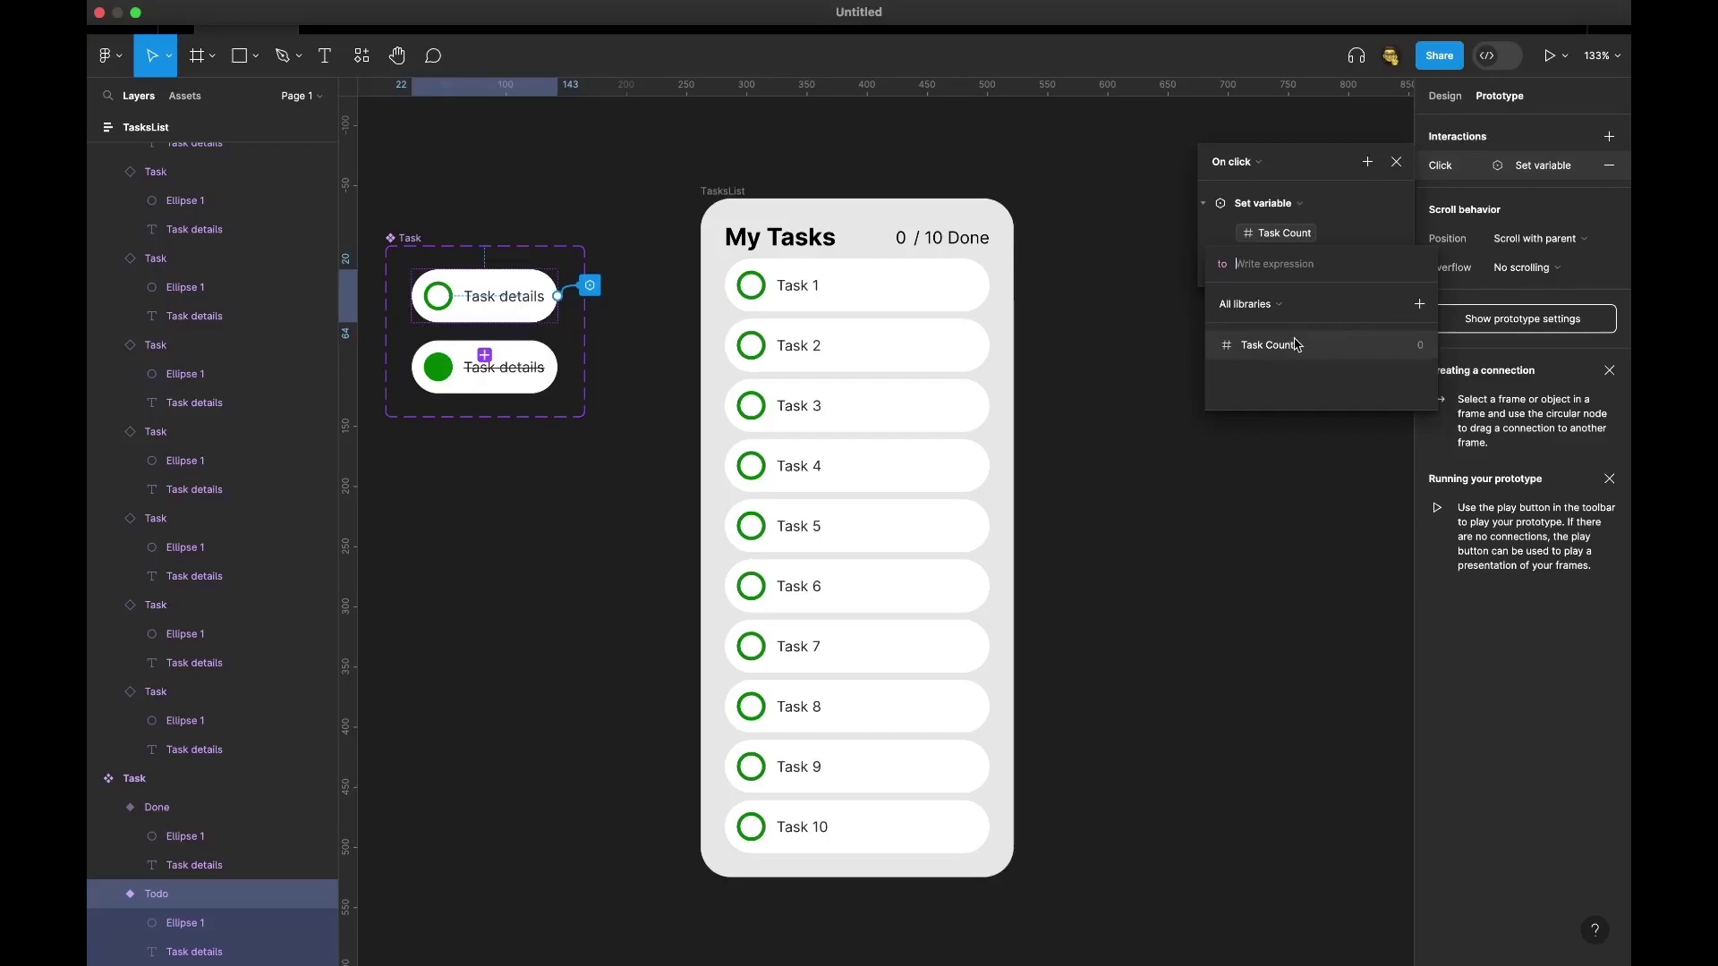
pyautogui.click(1294, 345)
pyautogui.click(1269, 348)
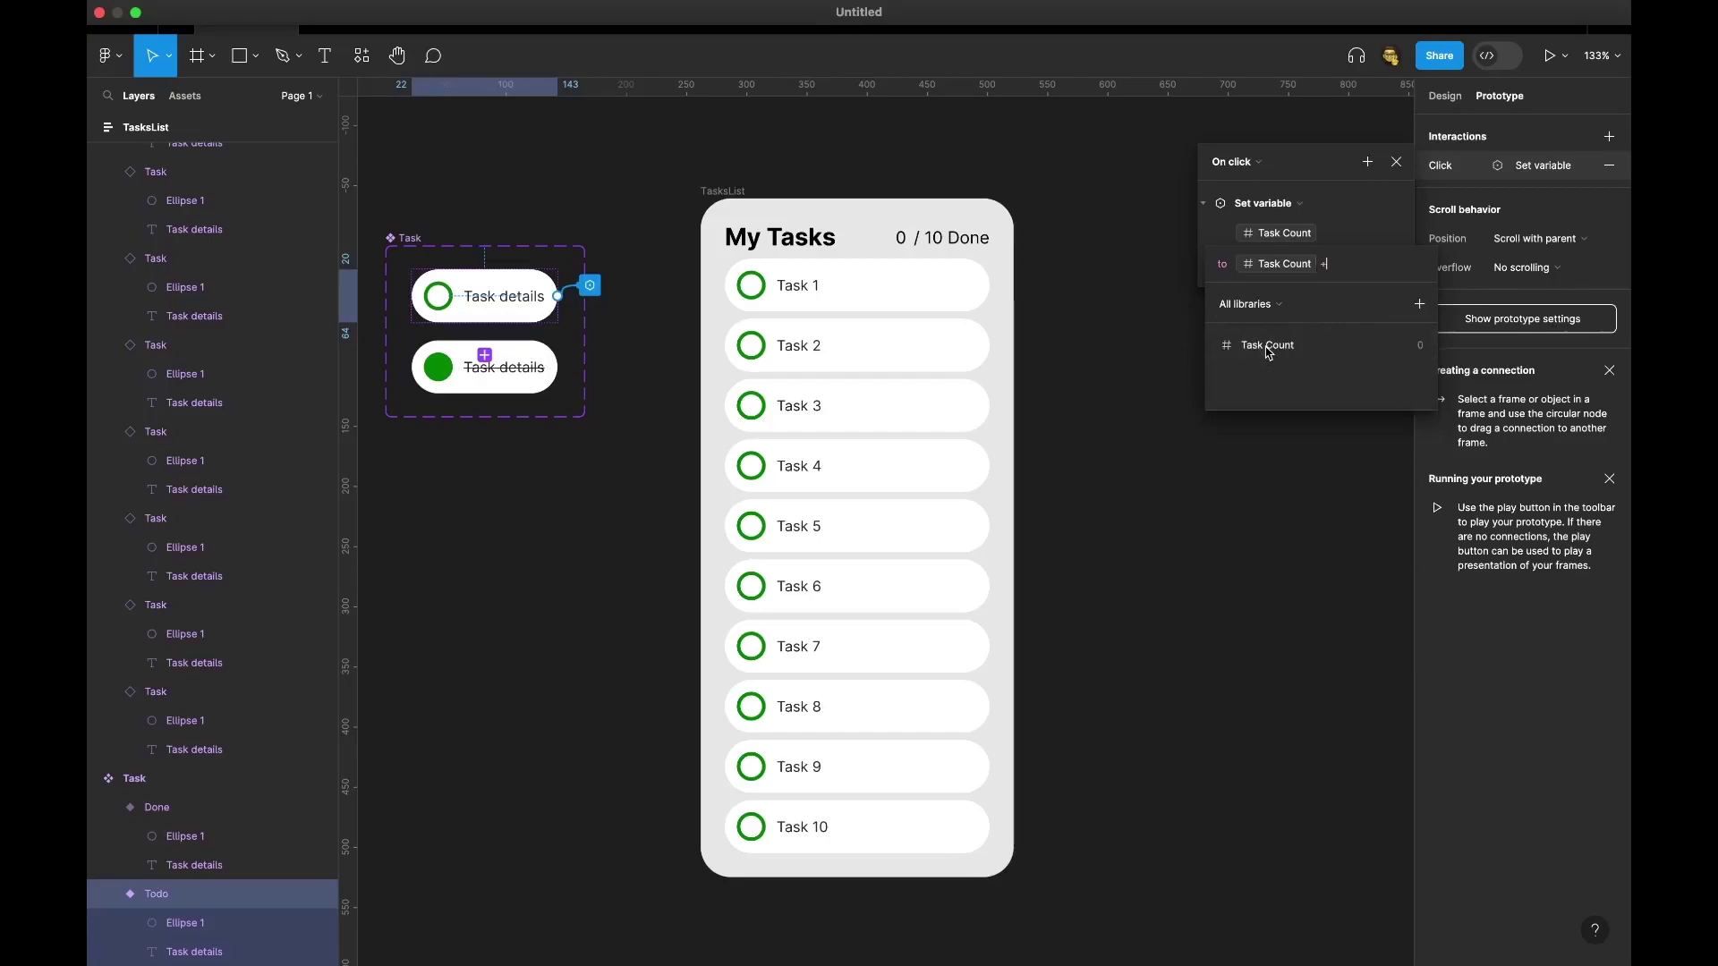
pyautogui.write('1')
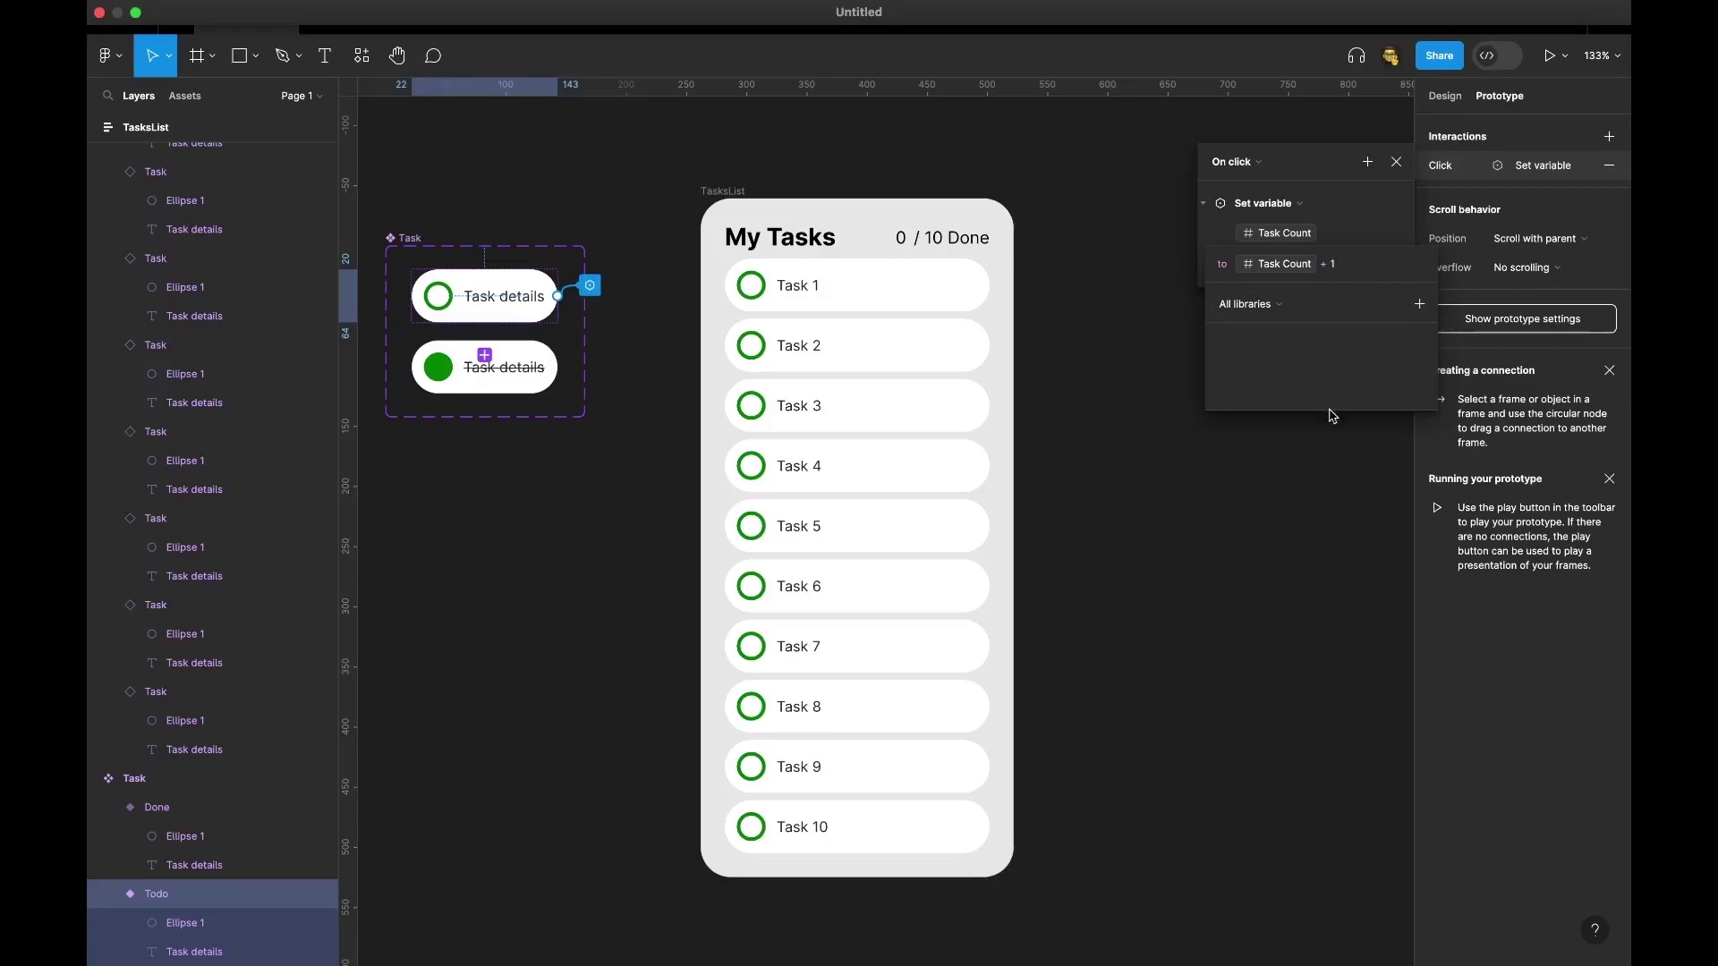
pyautogui.press('Return')
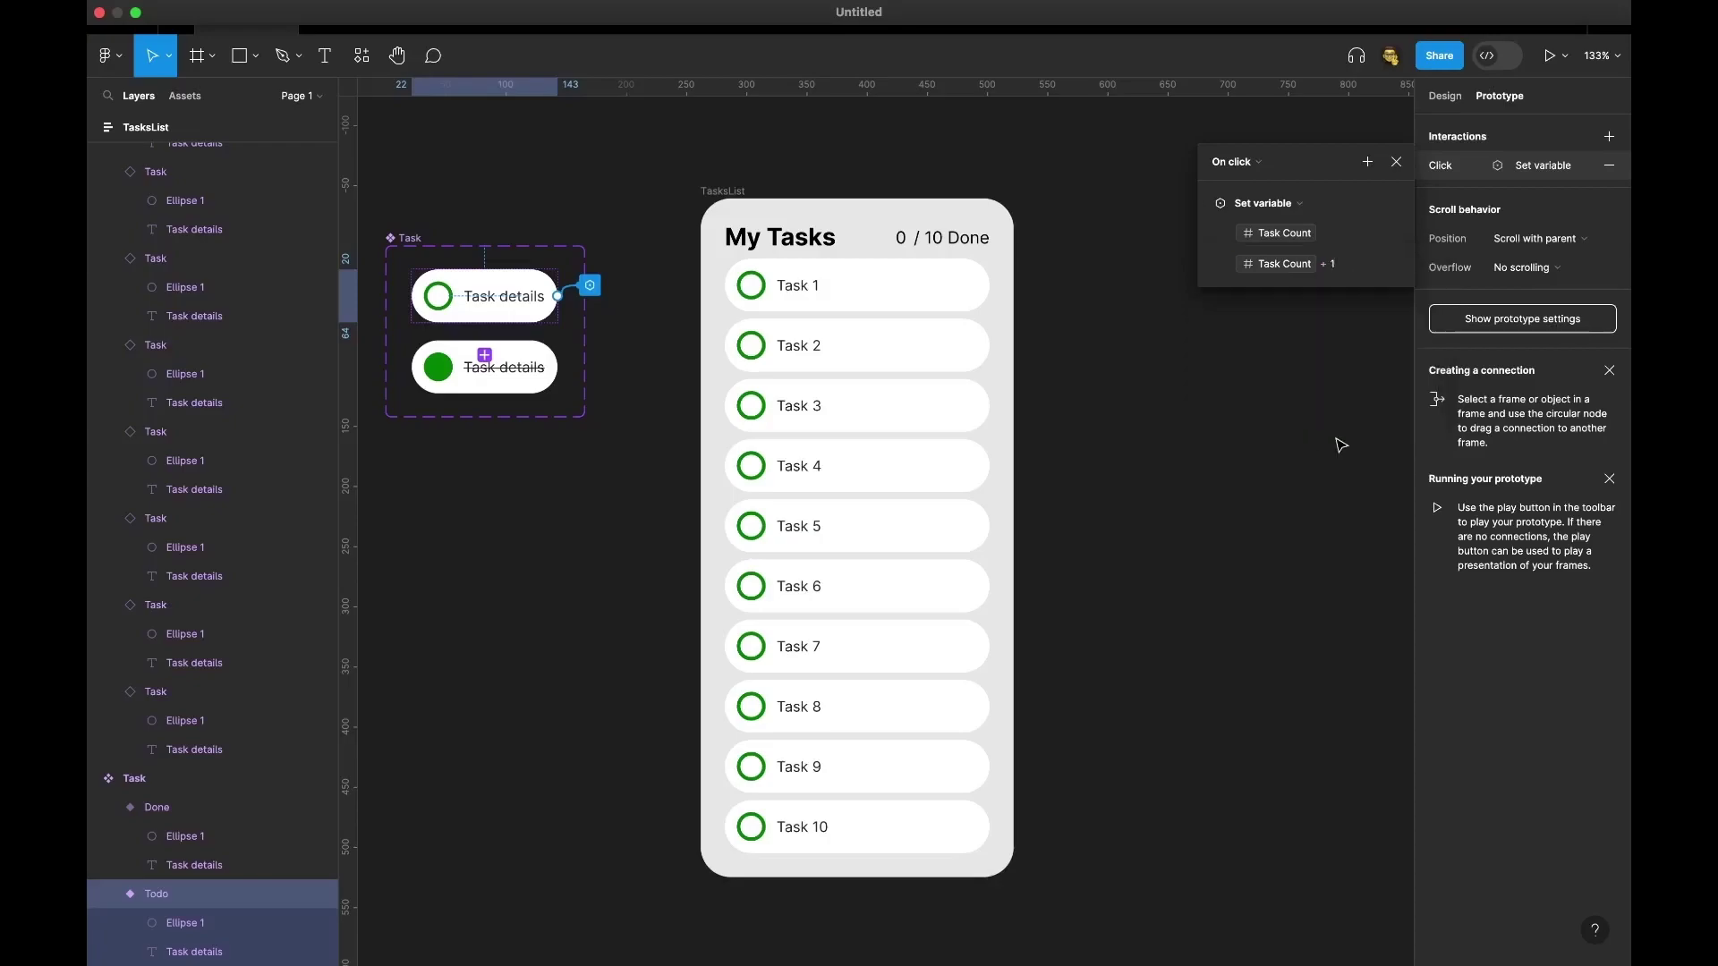
pyautogui.click(1314, 214)
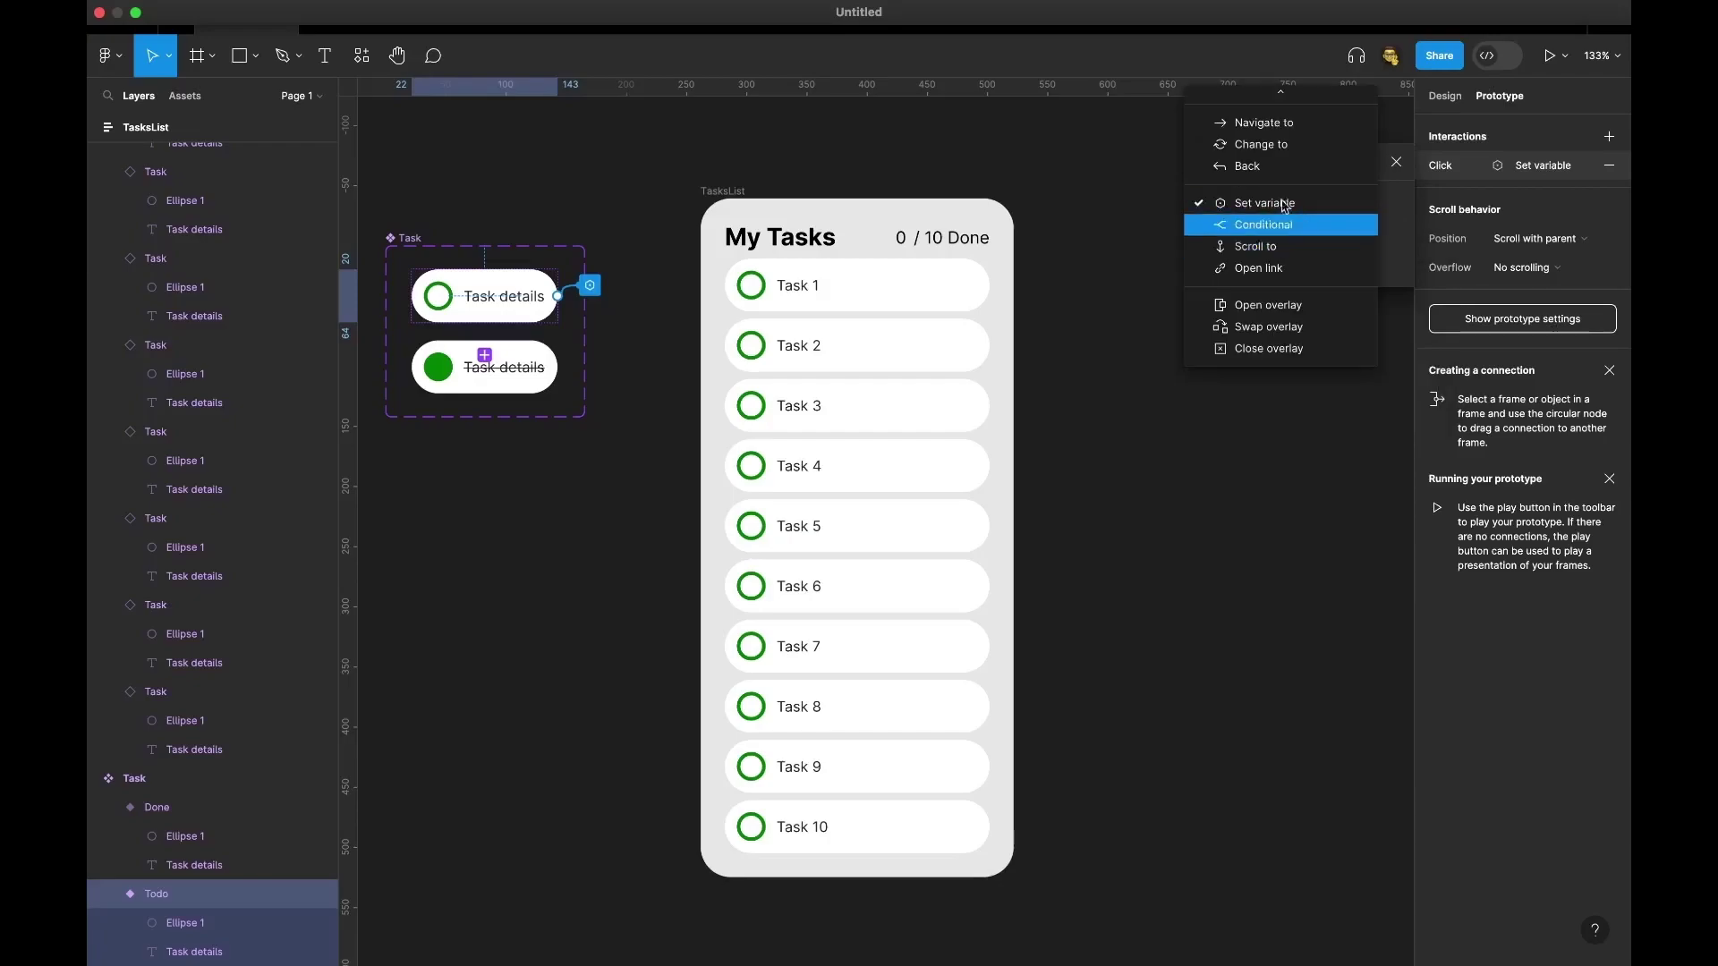
pyautogui.click(1402, 242)
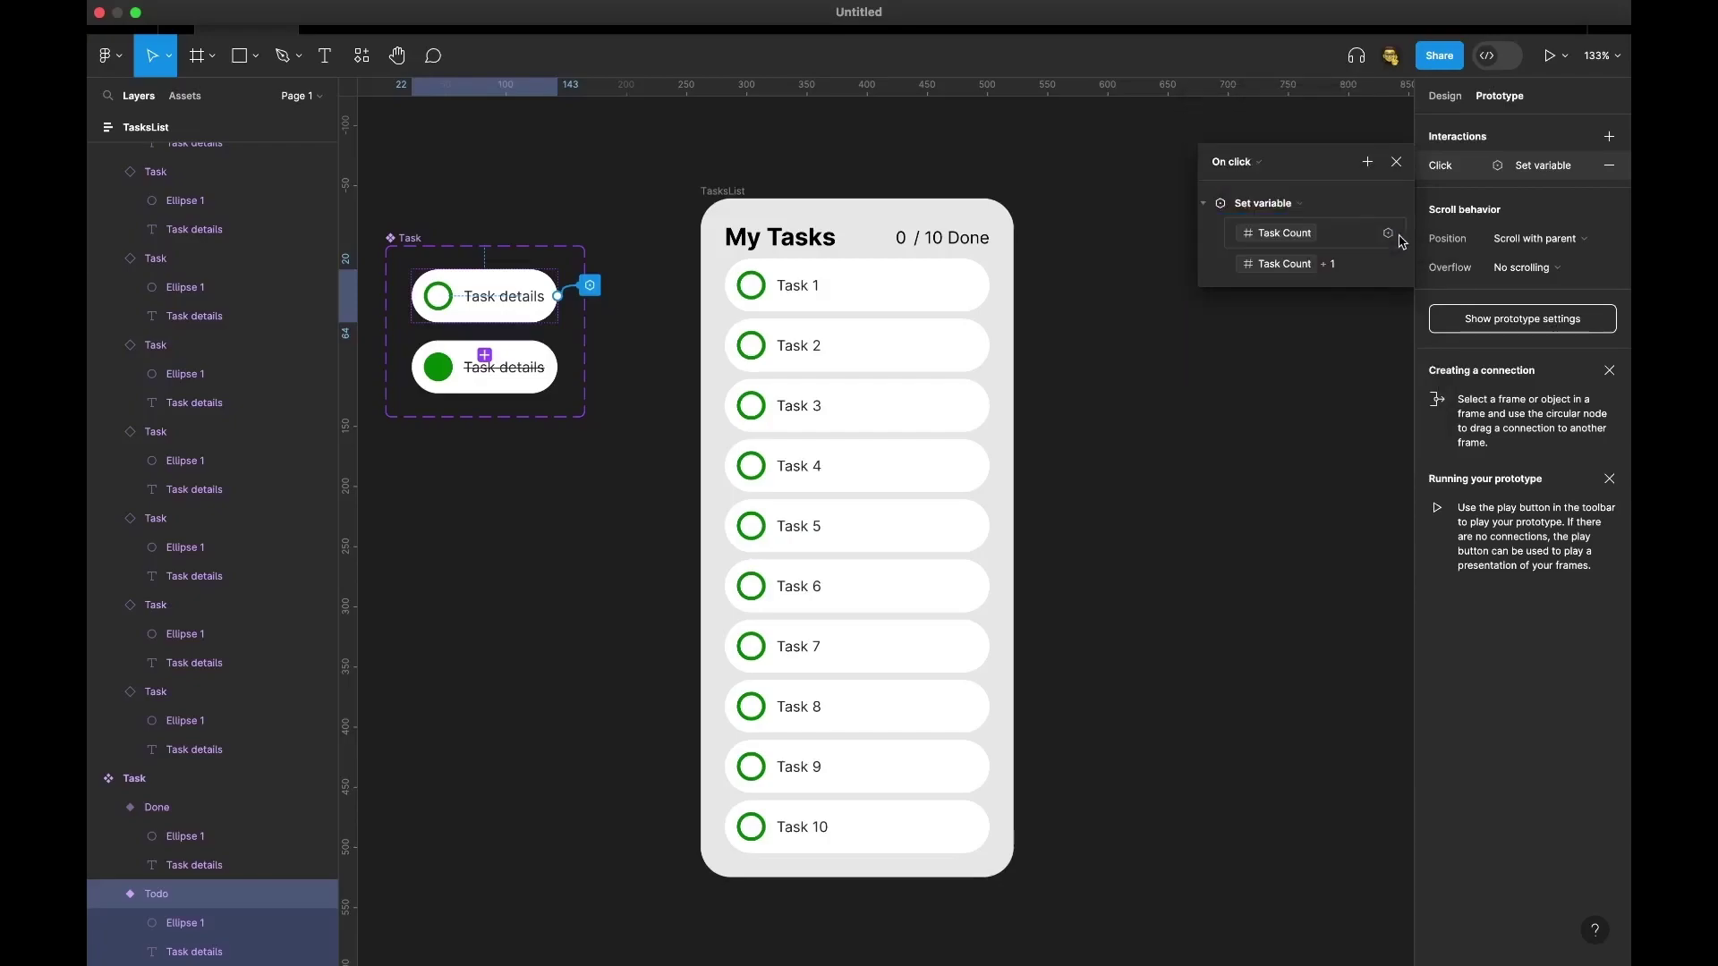
# - Add a Change to action to the Todo variant's On click interaction, with Property 1 set to Done
pyautogui.click(1368, 162)
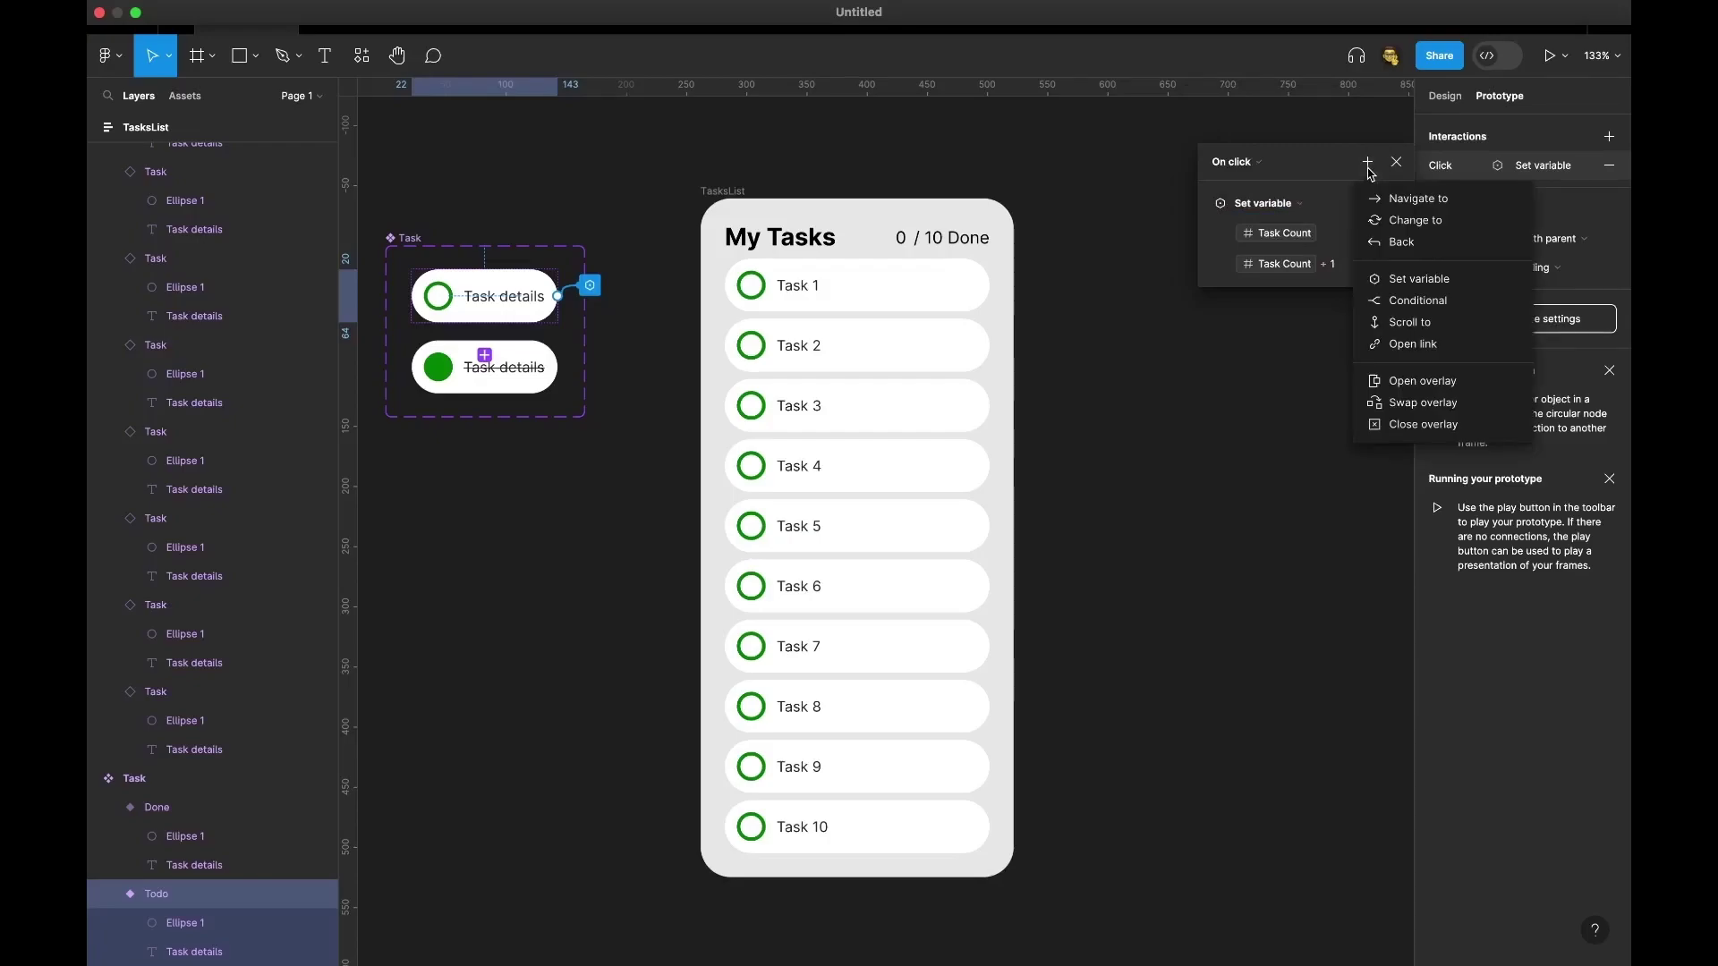
pyautogui.click(1392, 222)
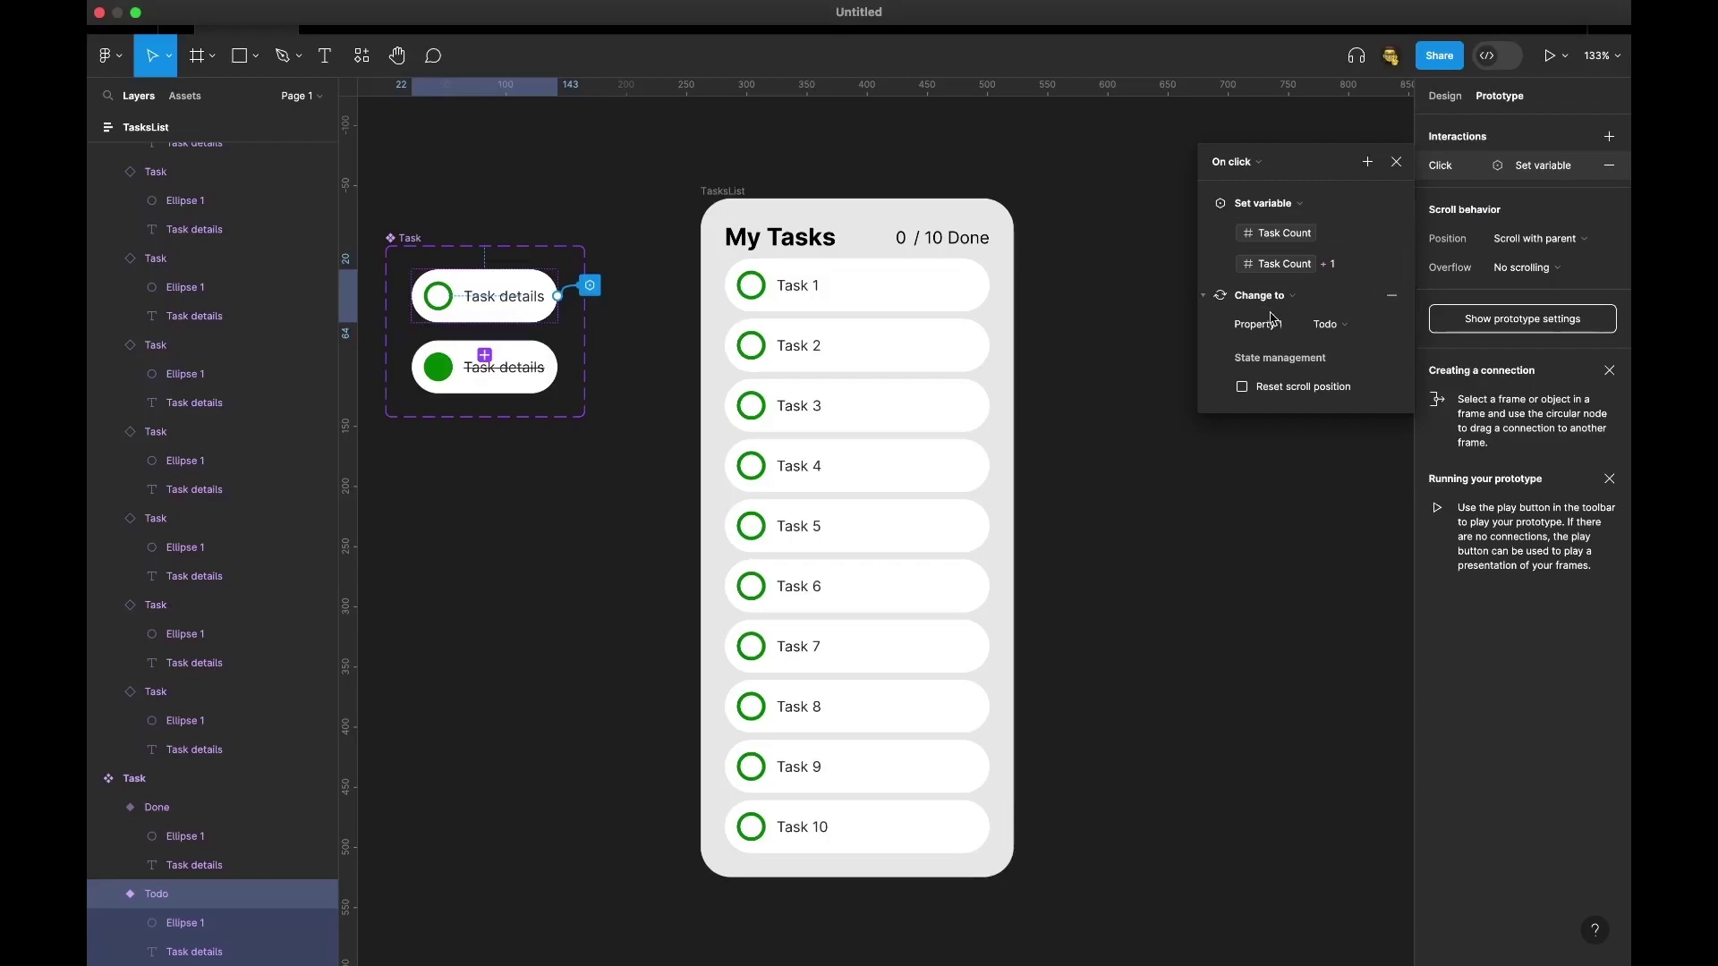
pyautogui.click(1328, 329)
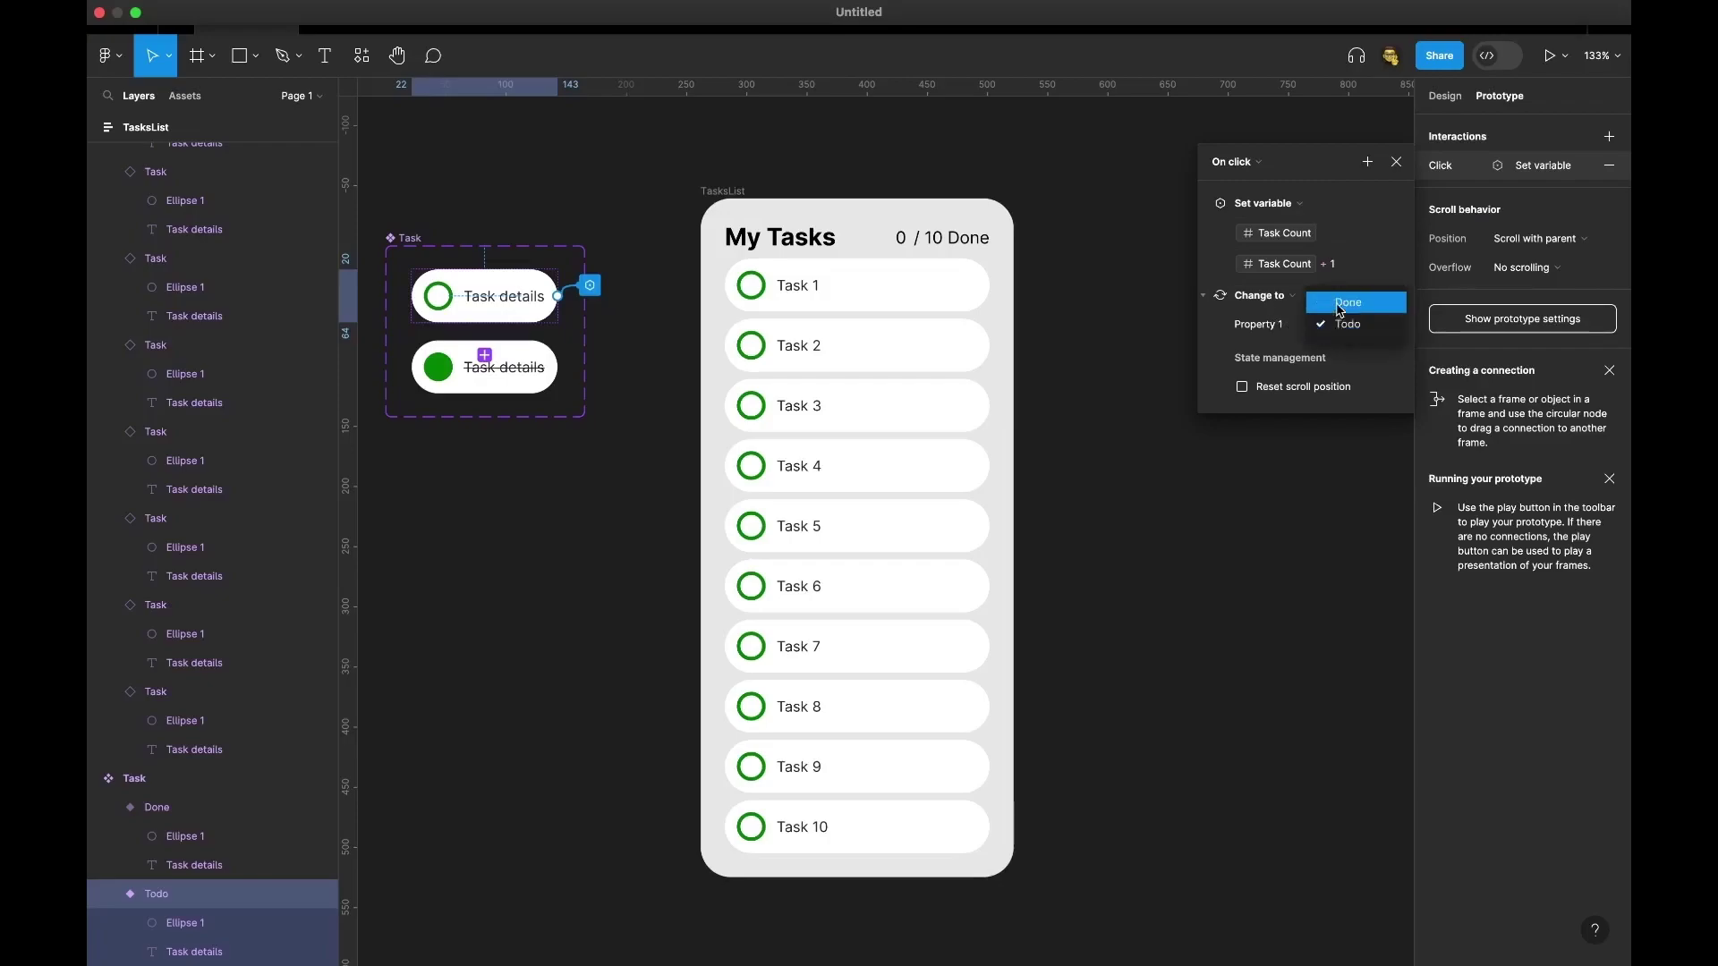
pyautogui.click(1342, 302)
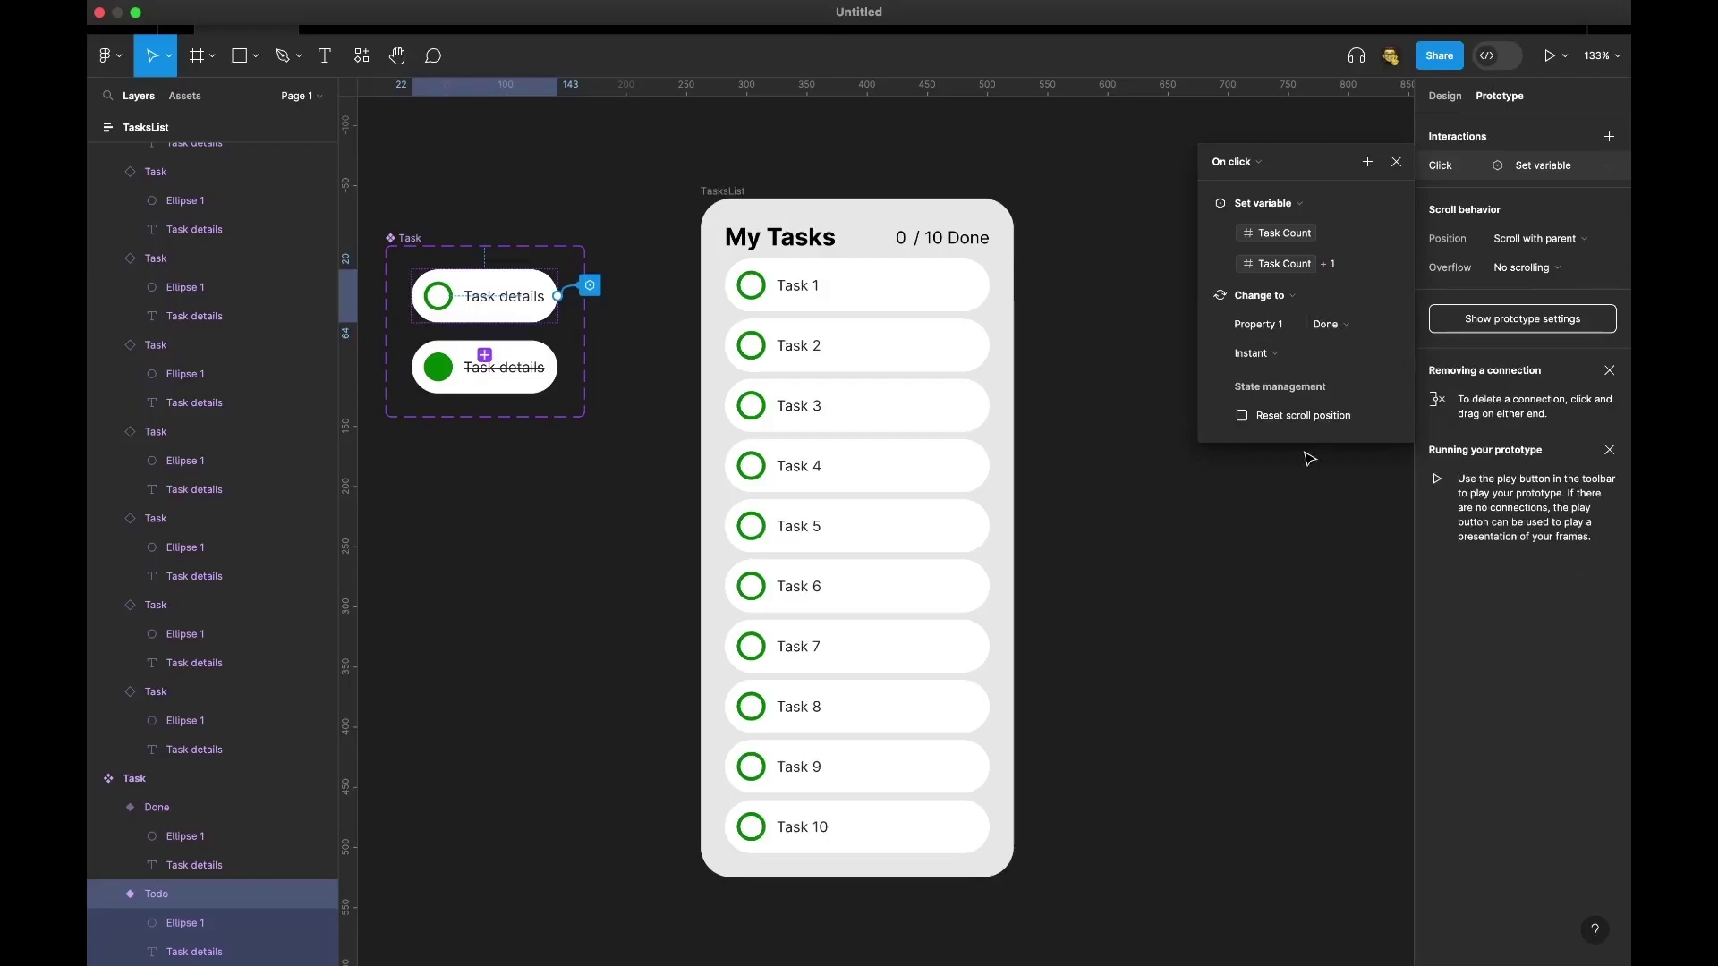
# - Set the Change to action's animation to Smart animate with Ease in and out easing
pyautogui.click(1274, 356)
pyautogui.click(1276, 392)
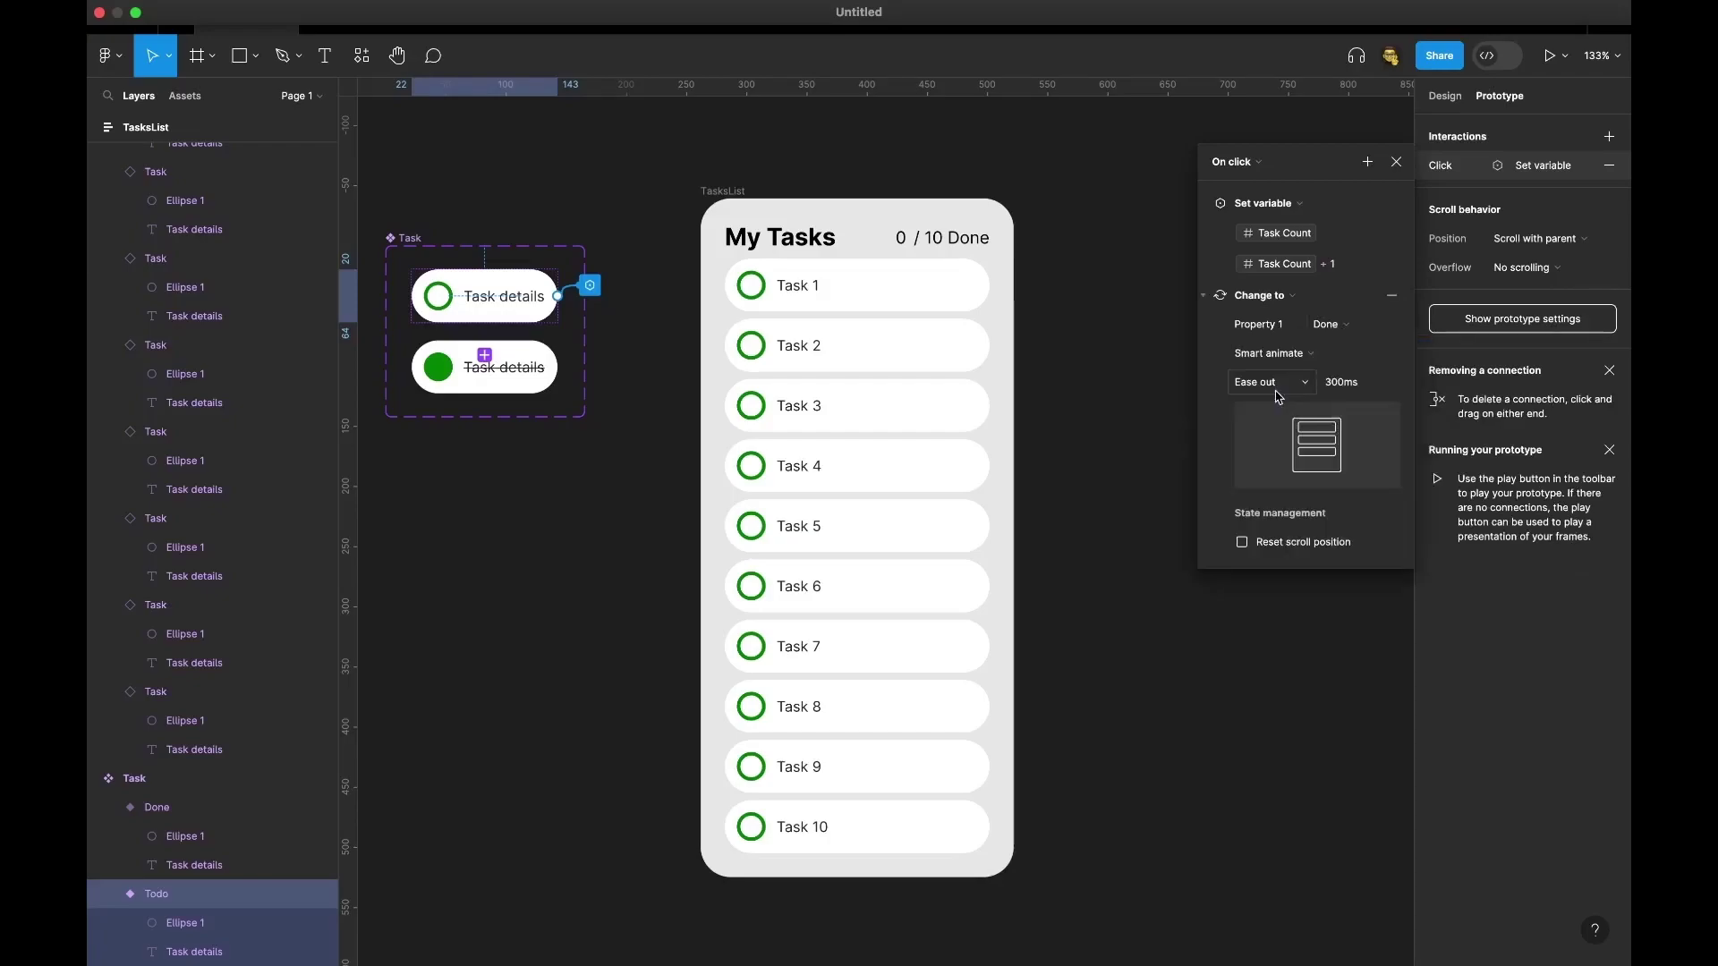
pyautogui.click(1265, 388)
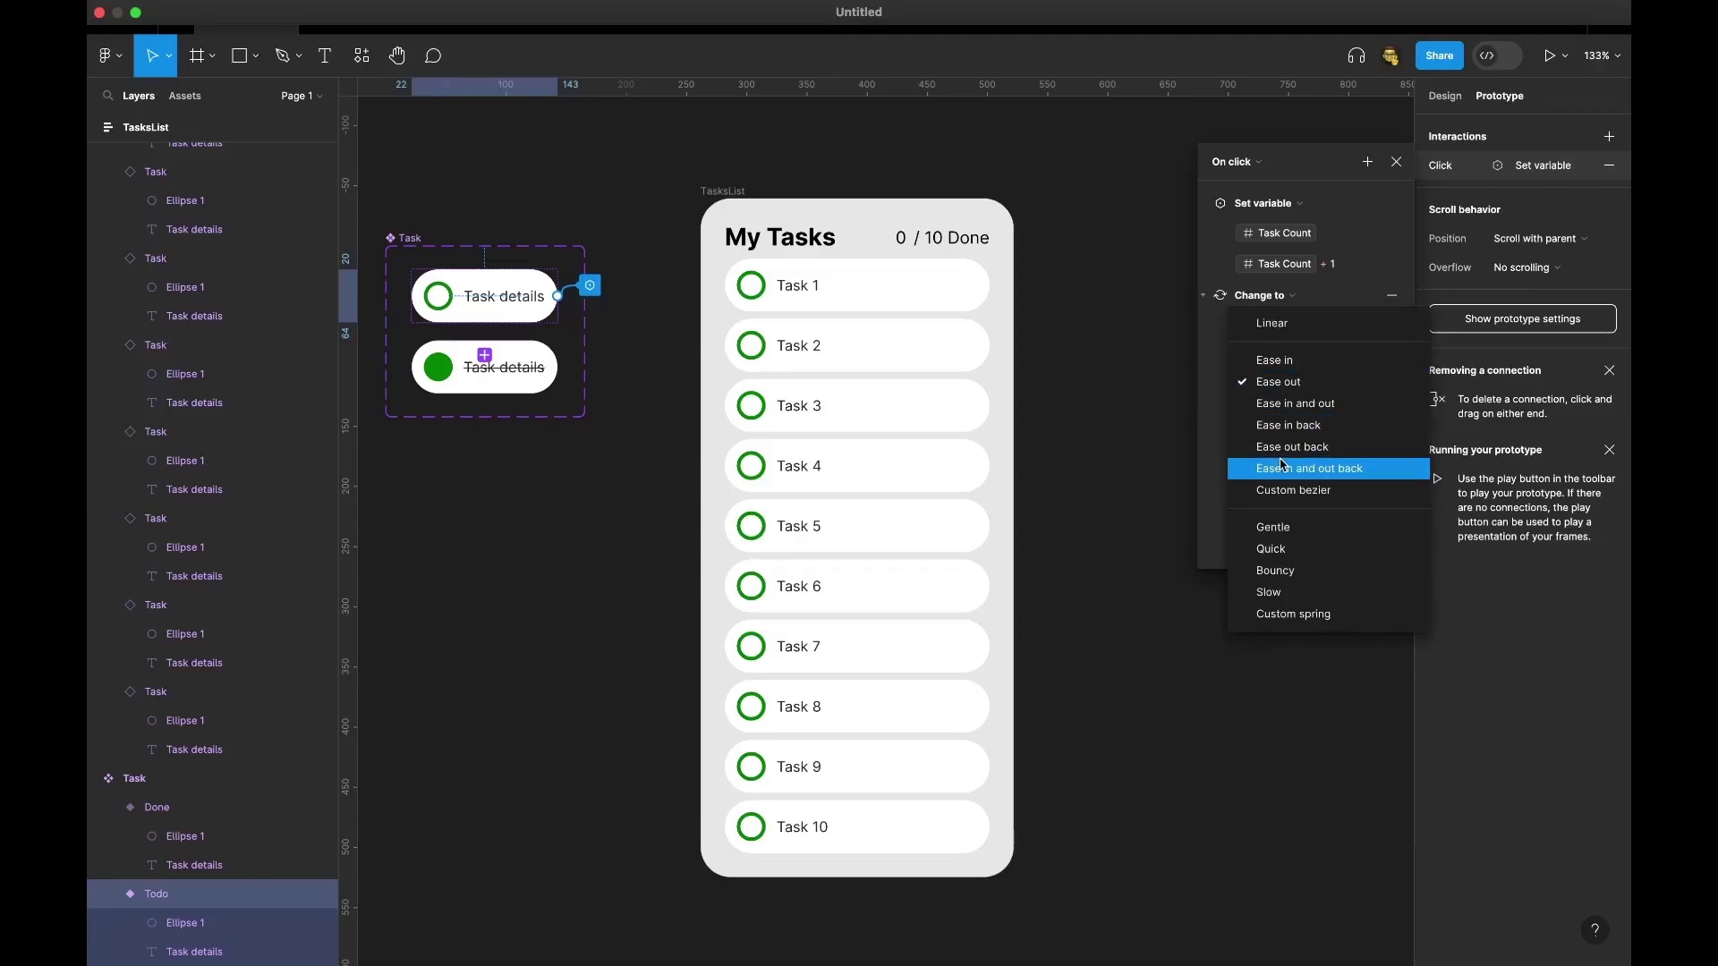
pyautogui.click(1291, 406)
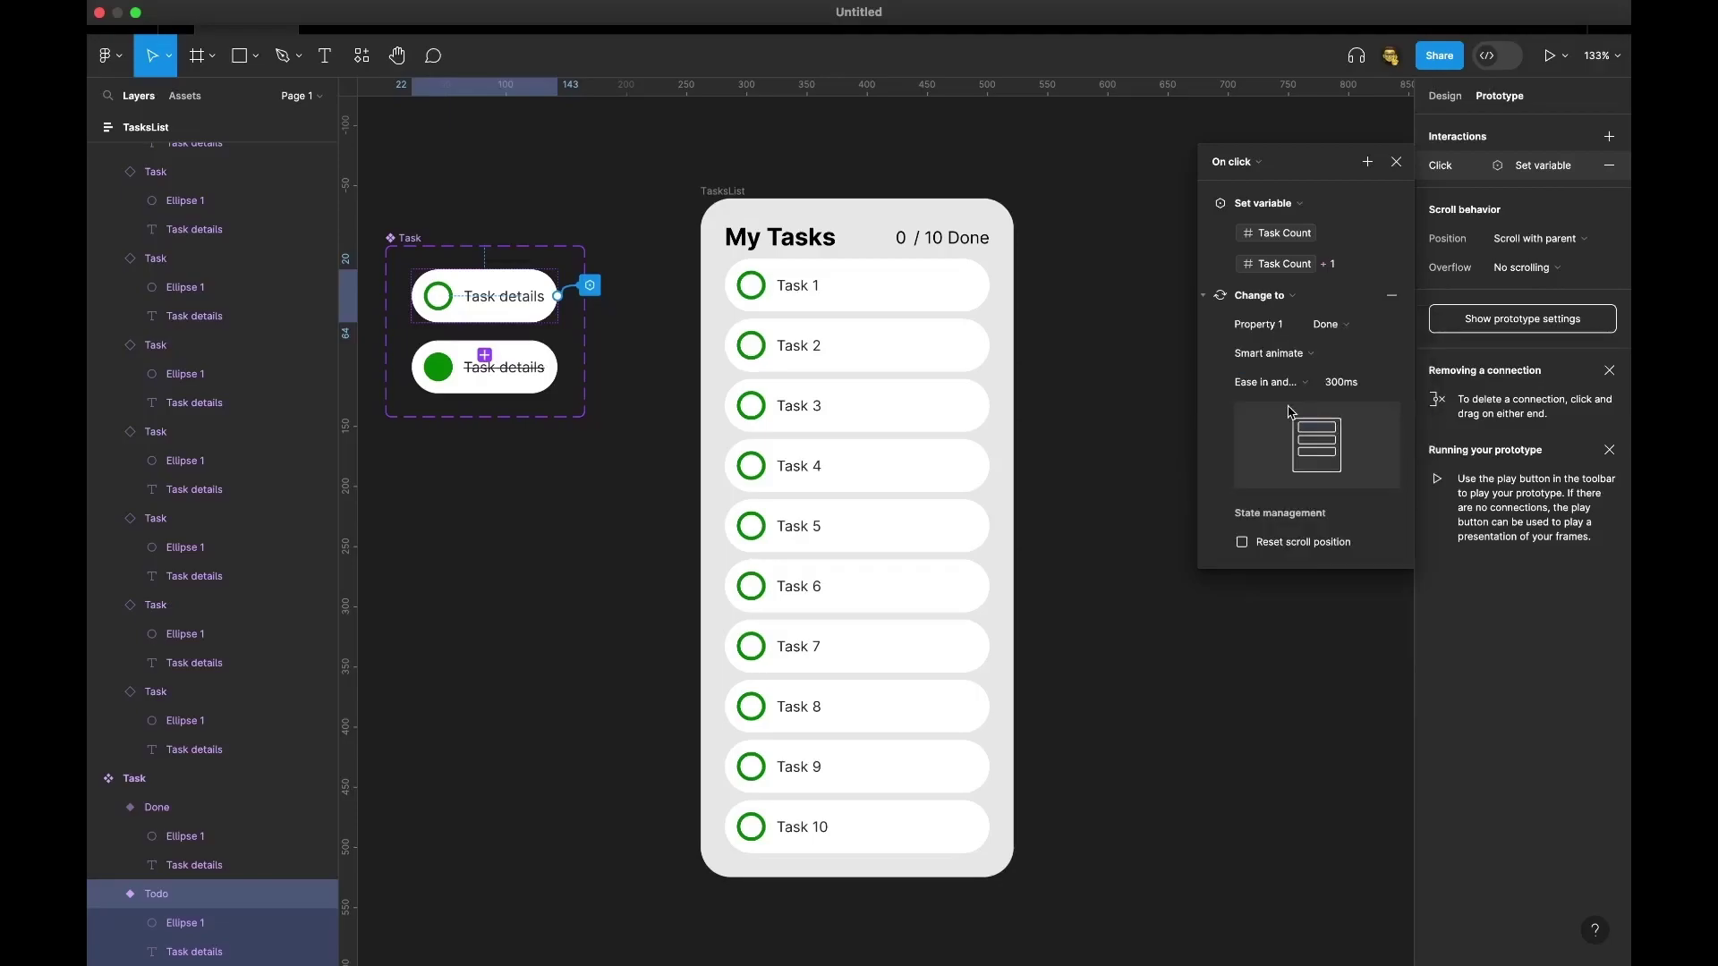
# - Add an On click interaction with a Set variable action to the Done variant of the Task component
pyautogui.click(1132, 405)
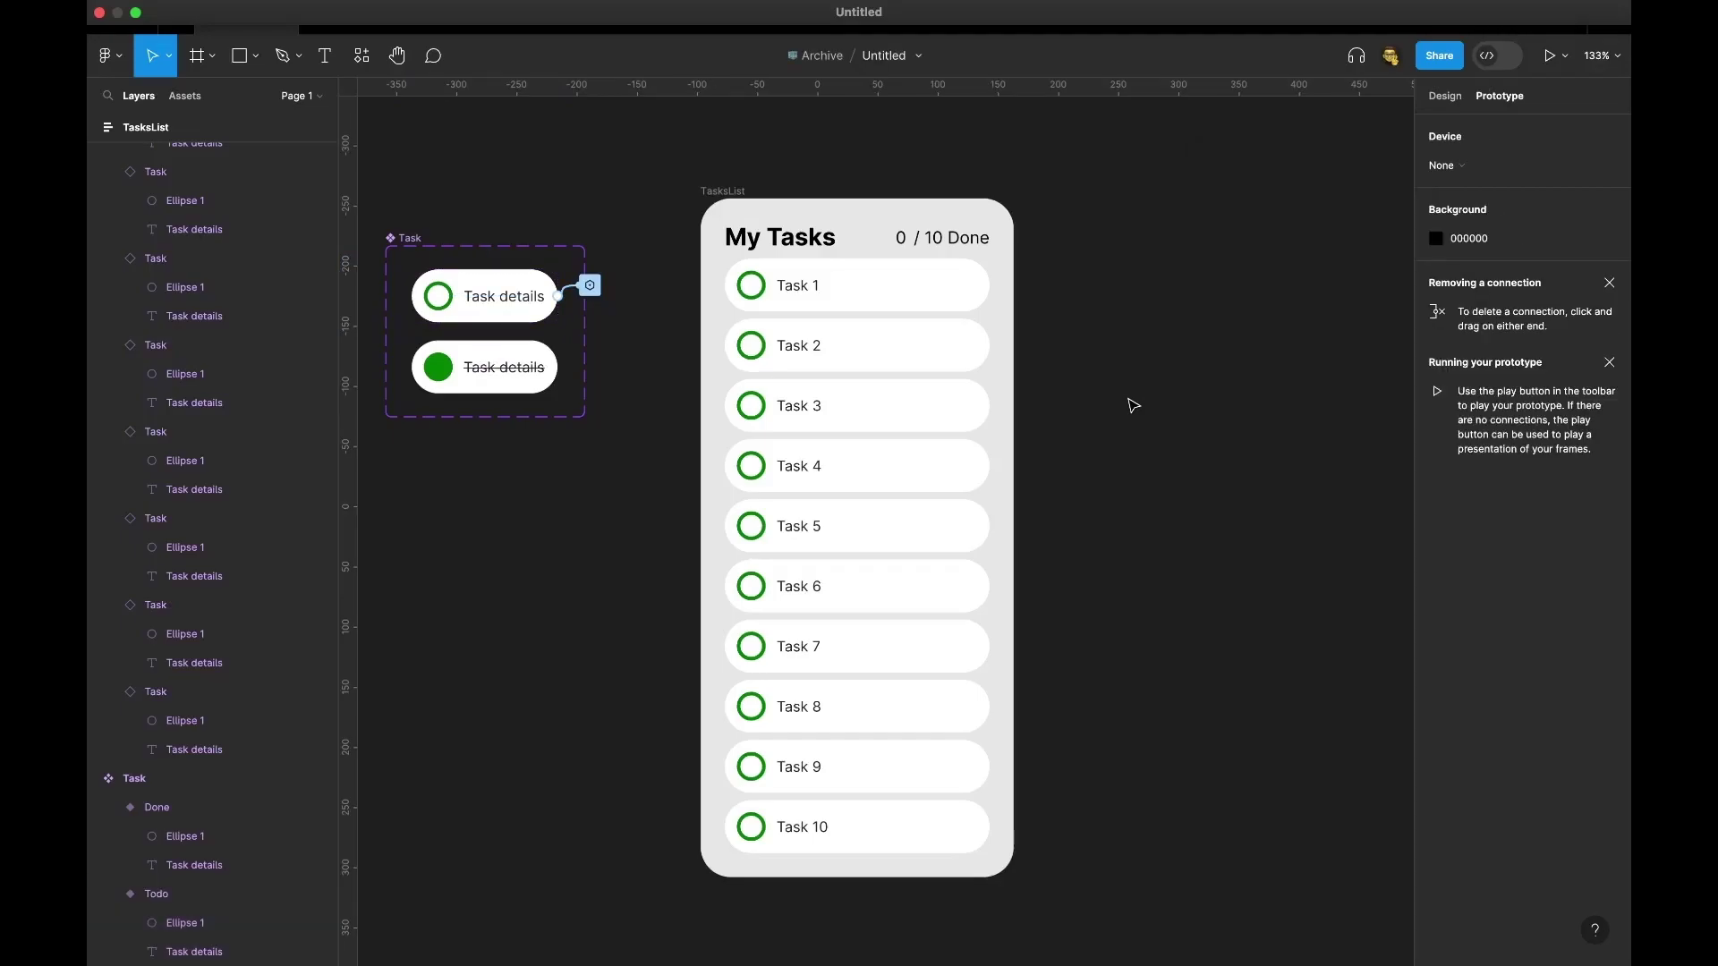
pyautogui.click(506, 368)
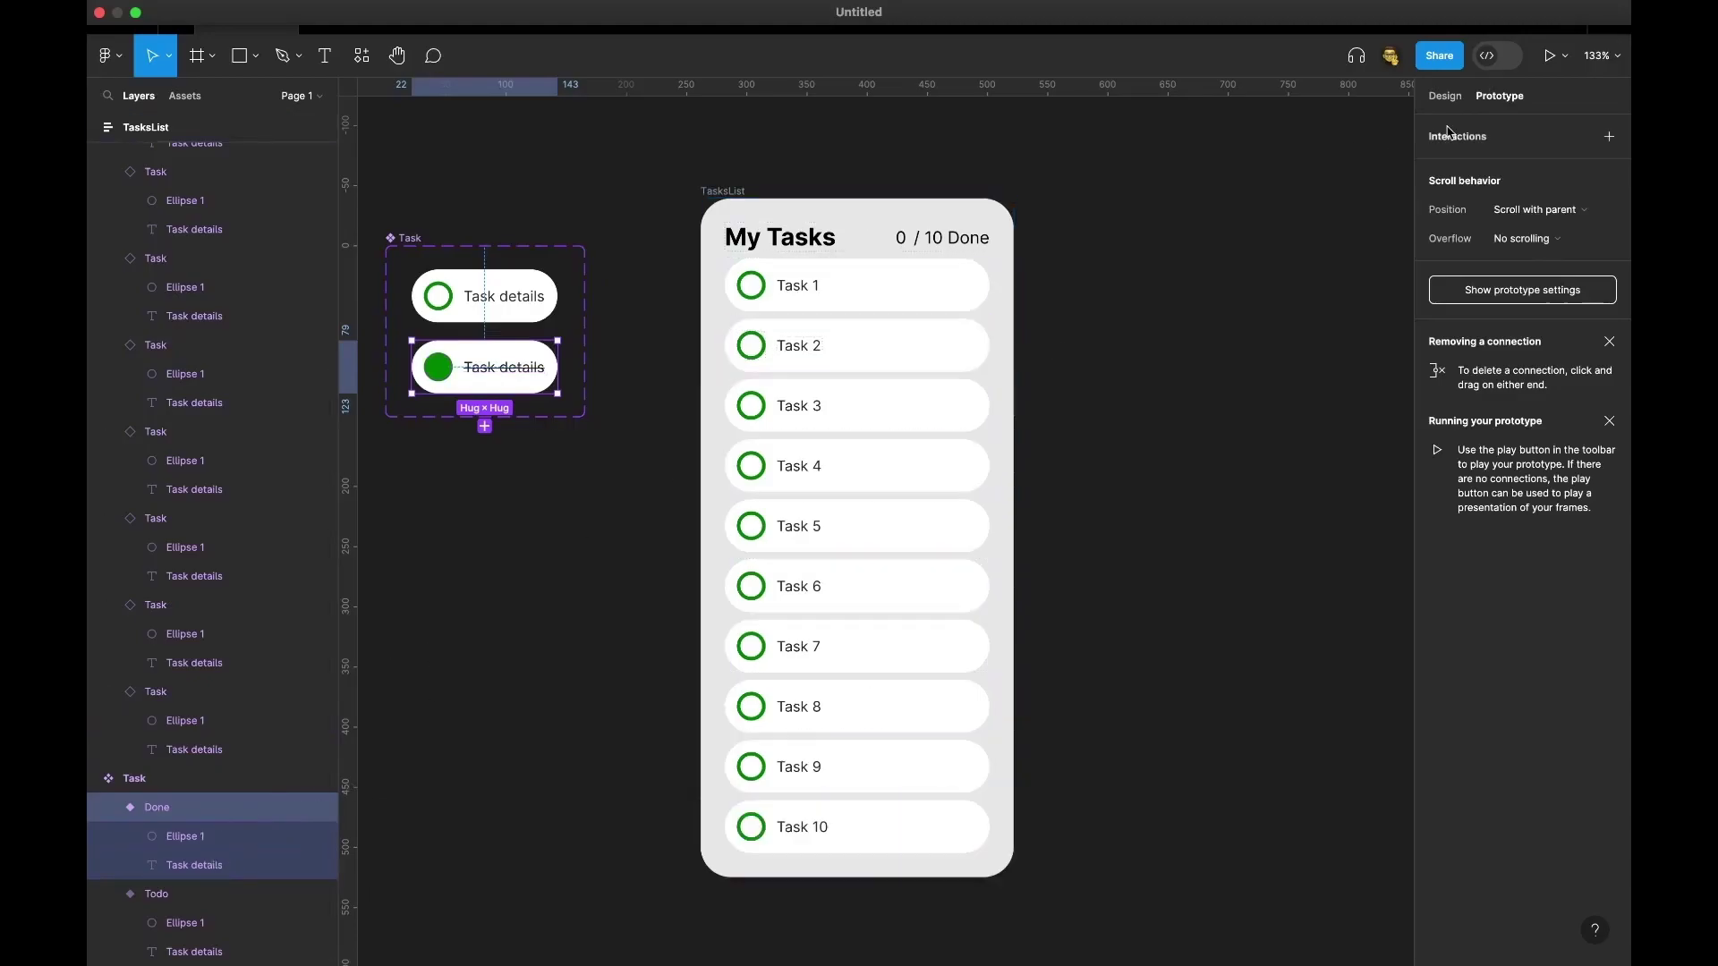
pyautogui.click(1609, 137)
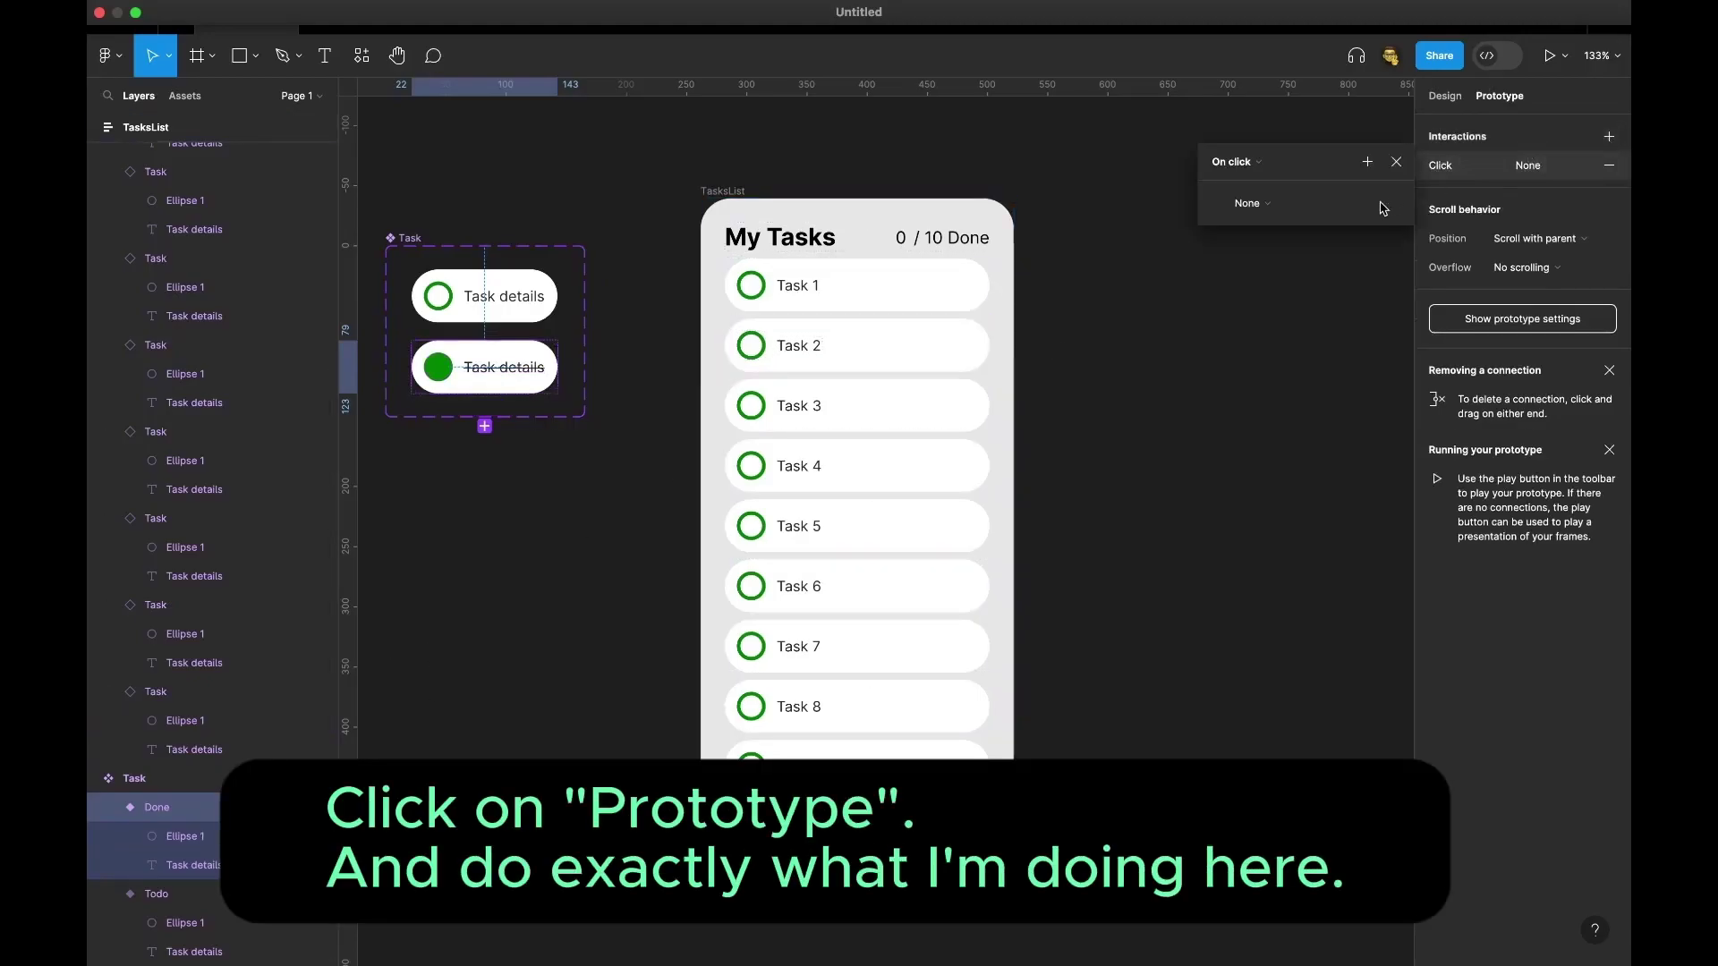
pyautogui.click(1271, 208)
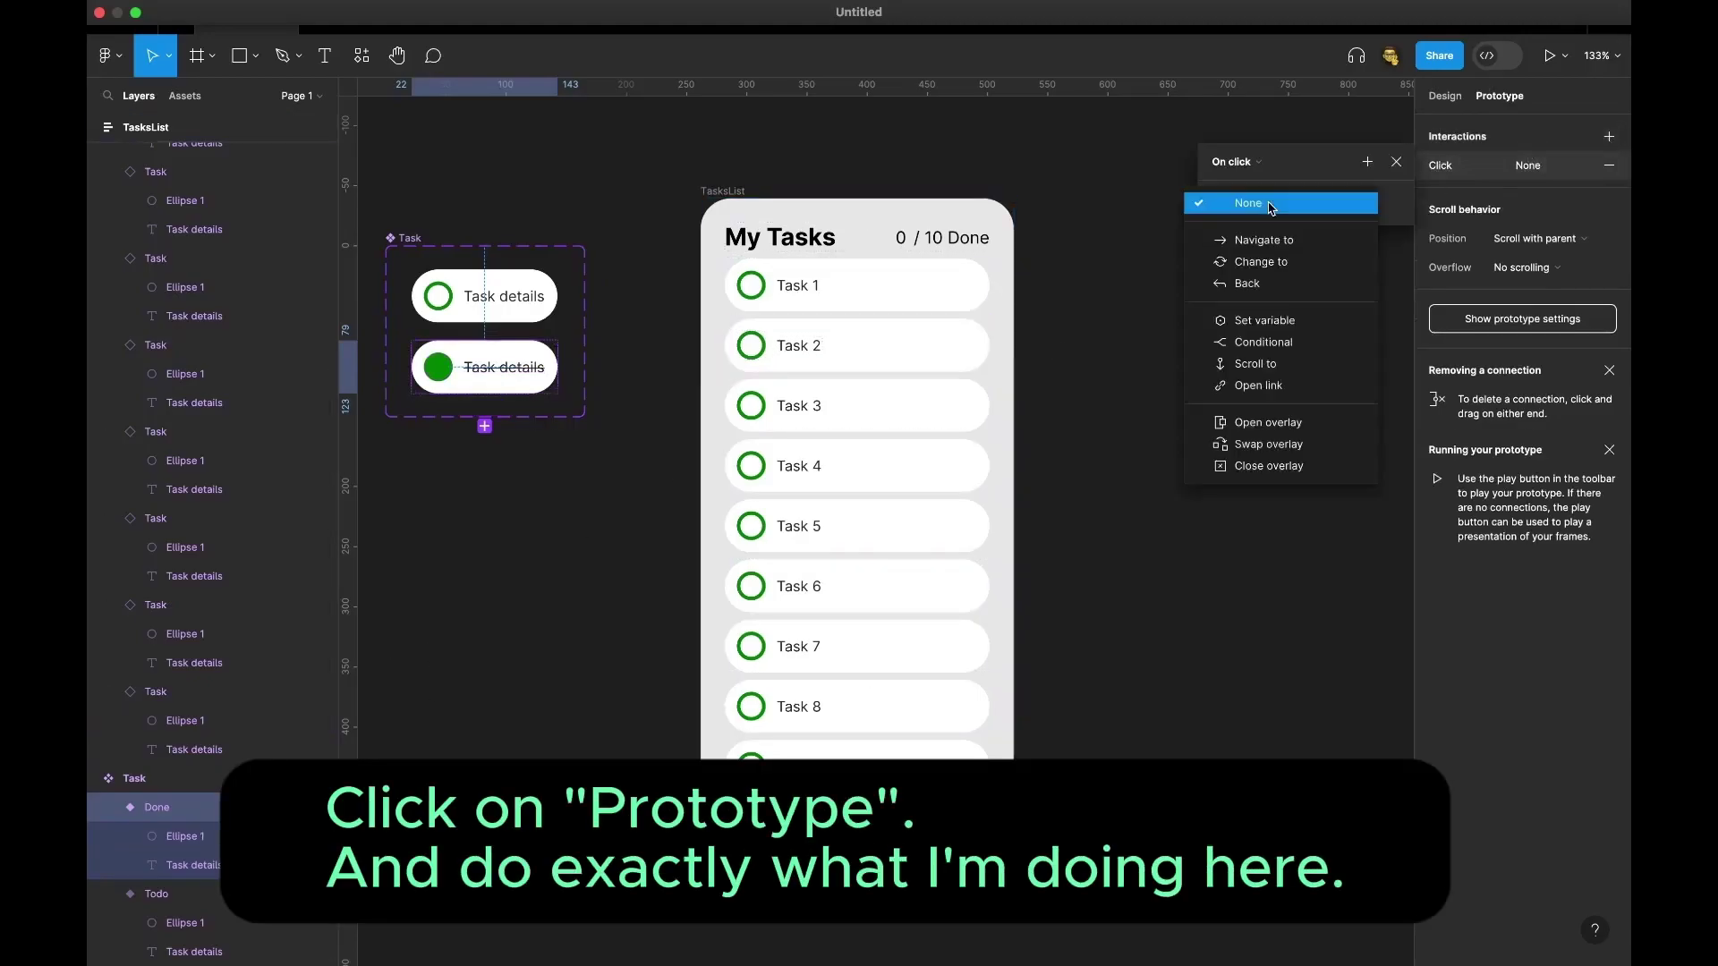
pyautogui.click(1259, 320)
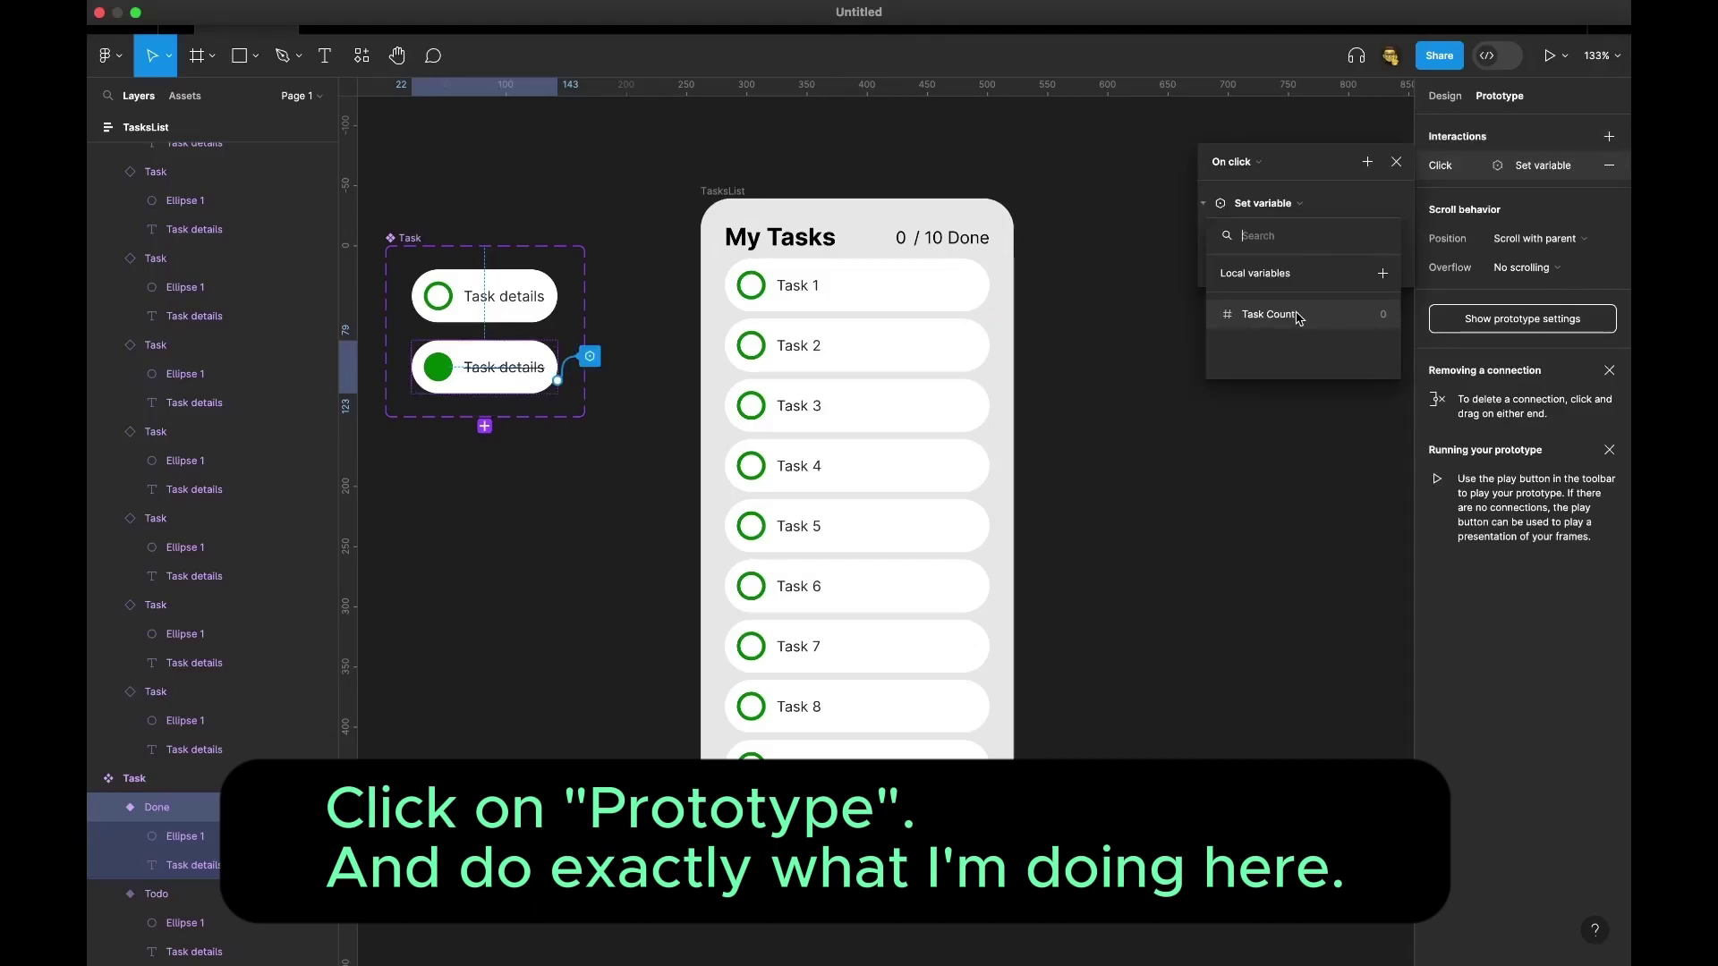
# - Configure the Done variant's Set variable action to assign Task Count the expression Task Count - 1
pyautogui.click(1300, 315)
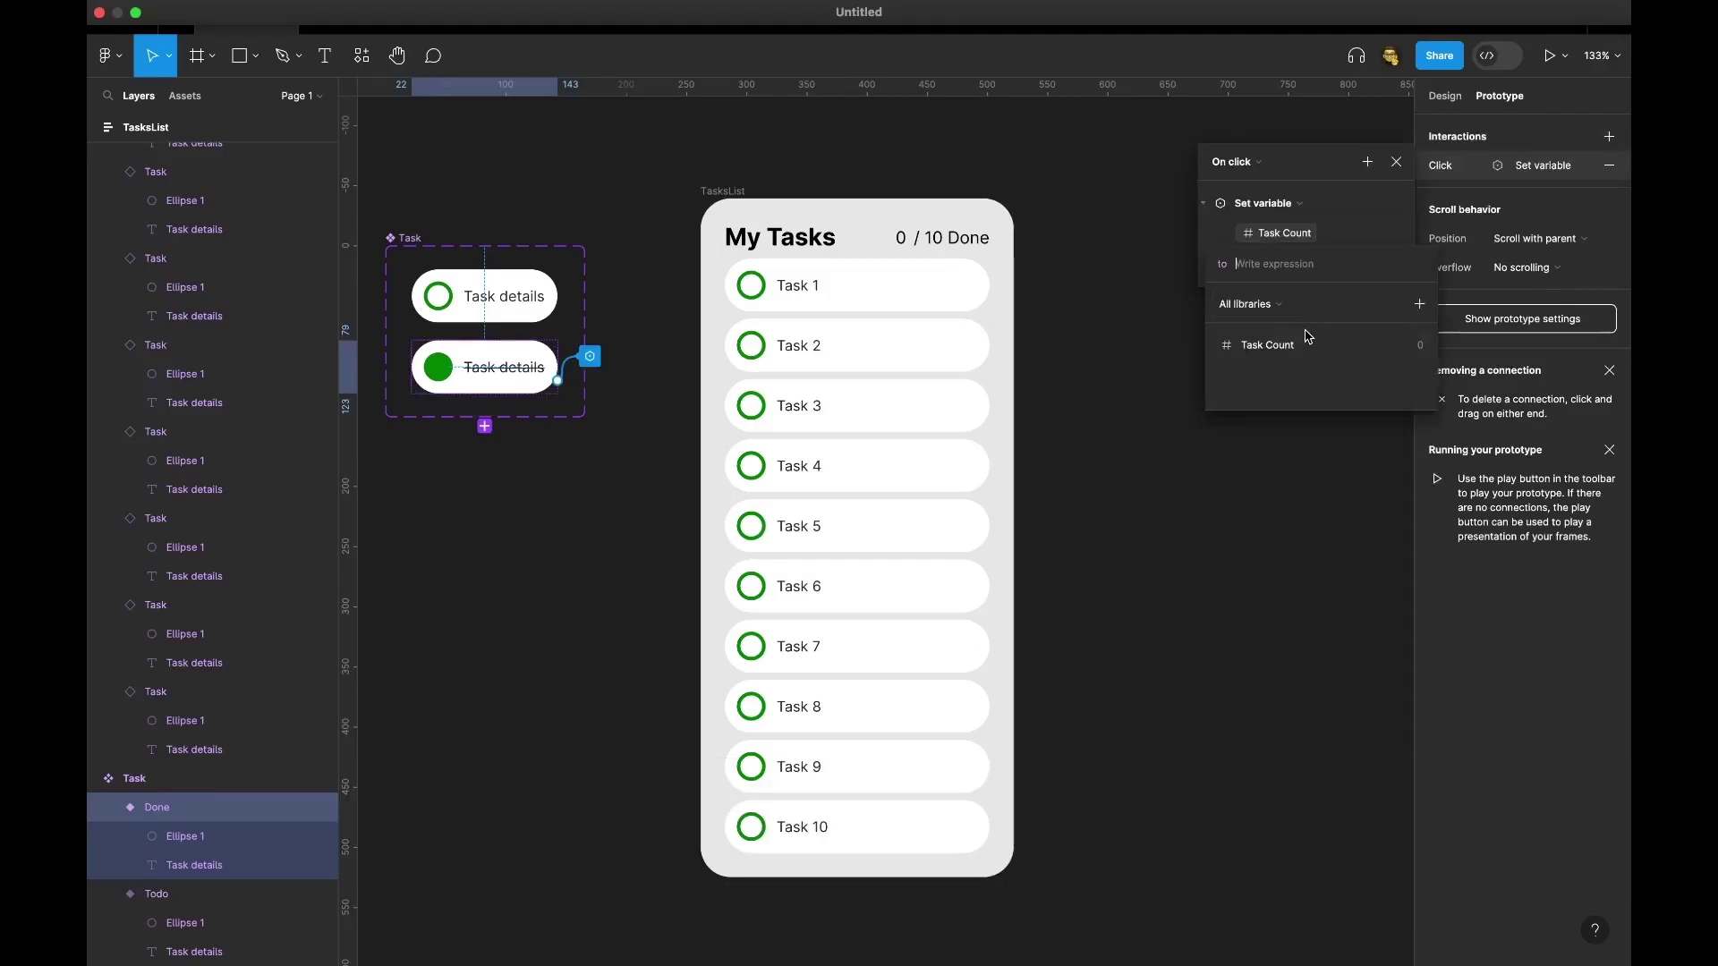
pyautogui.click(1307, 345)
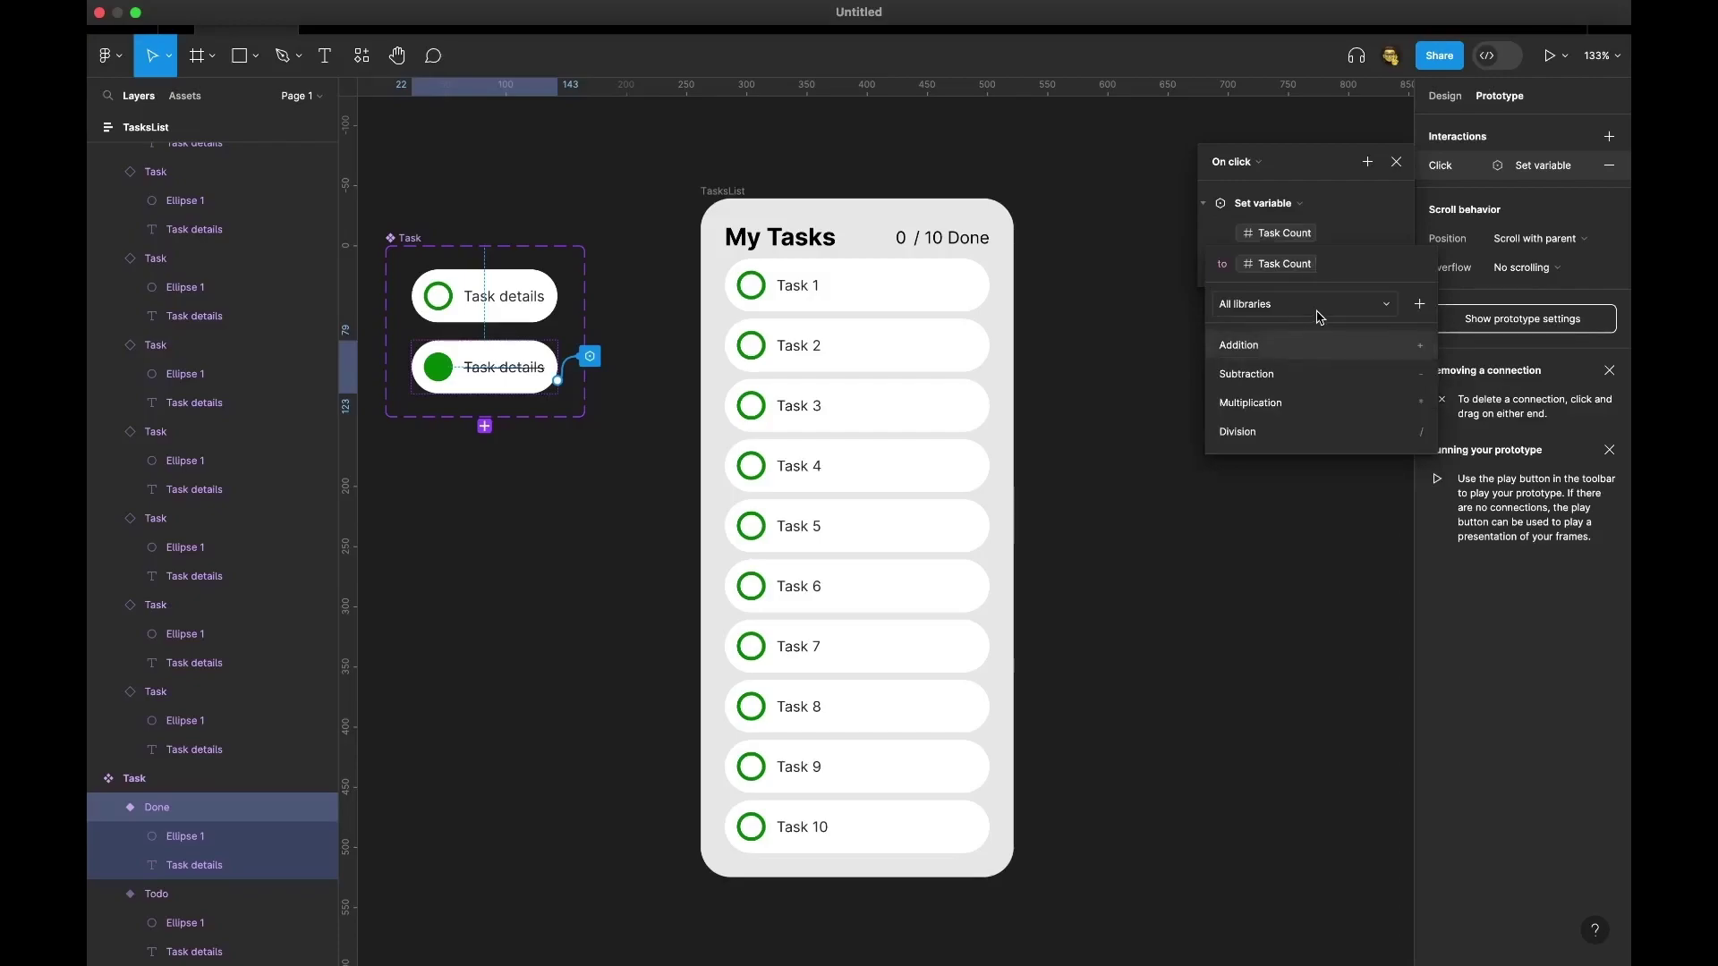
pyautogui.click(1303, 374)
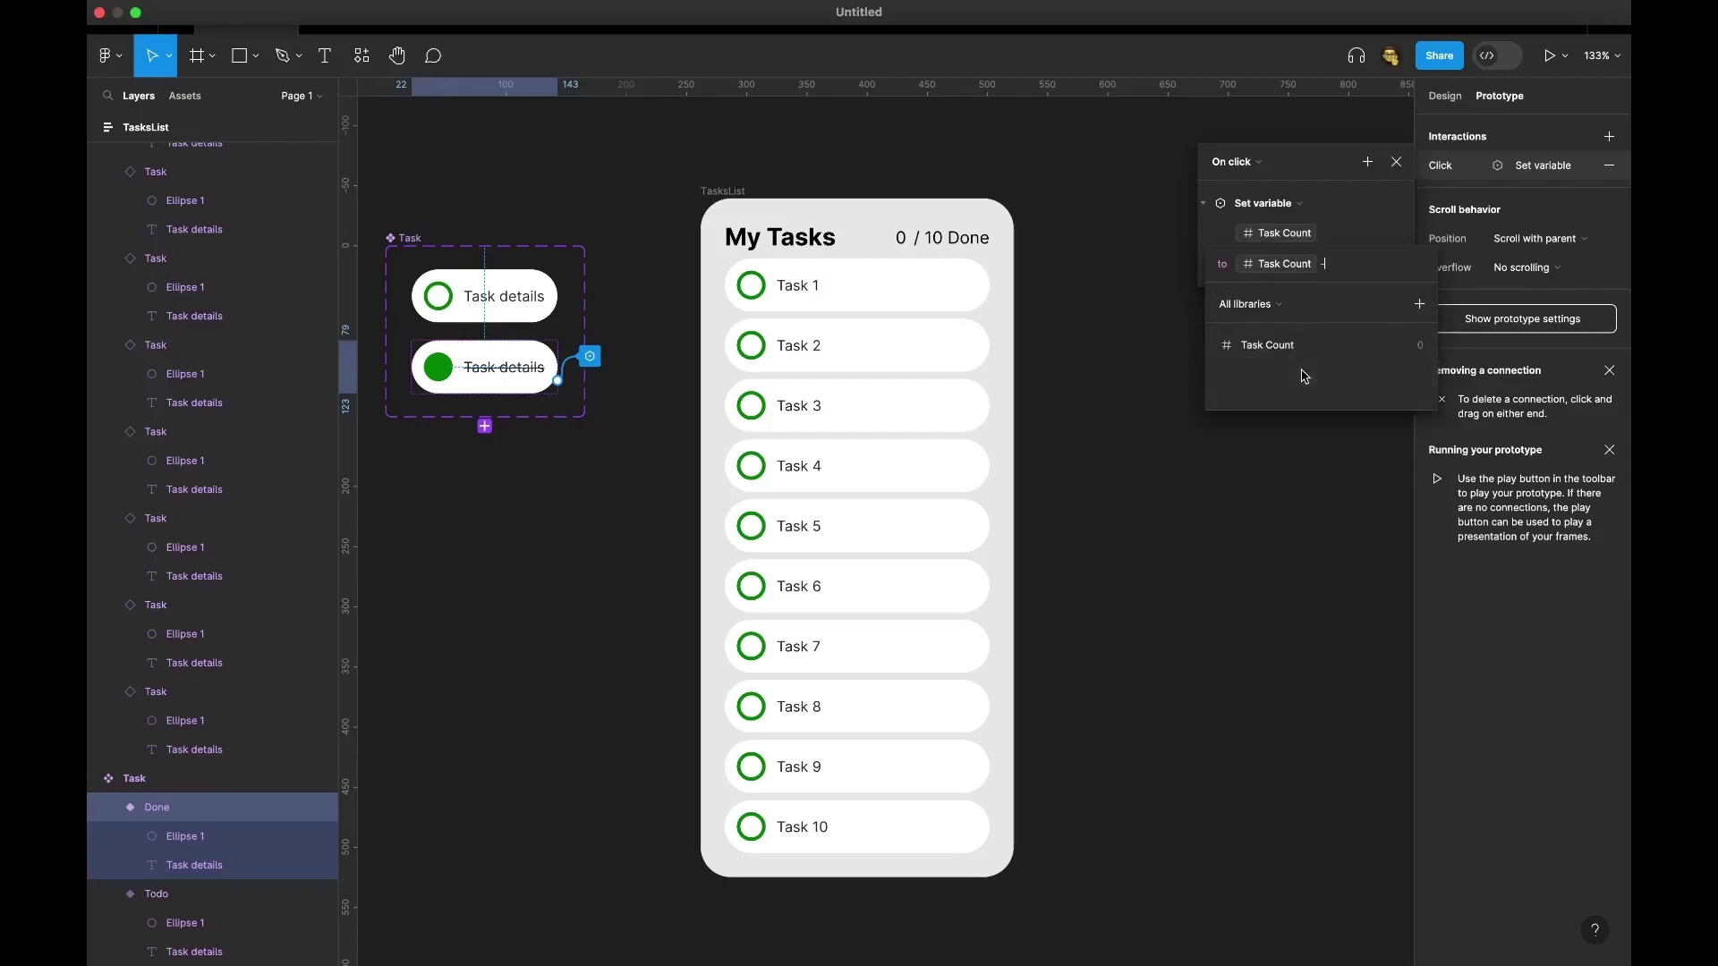
pyautogui.press('Return')
# - Add a Change to action to the Done variant's On click interaction, with Property 1 set to Todo
pyautogui.click(1367, 163)
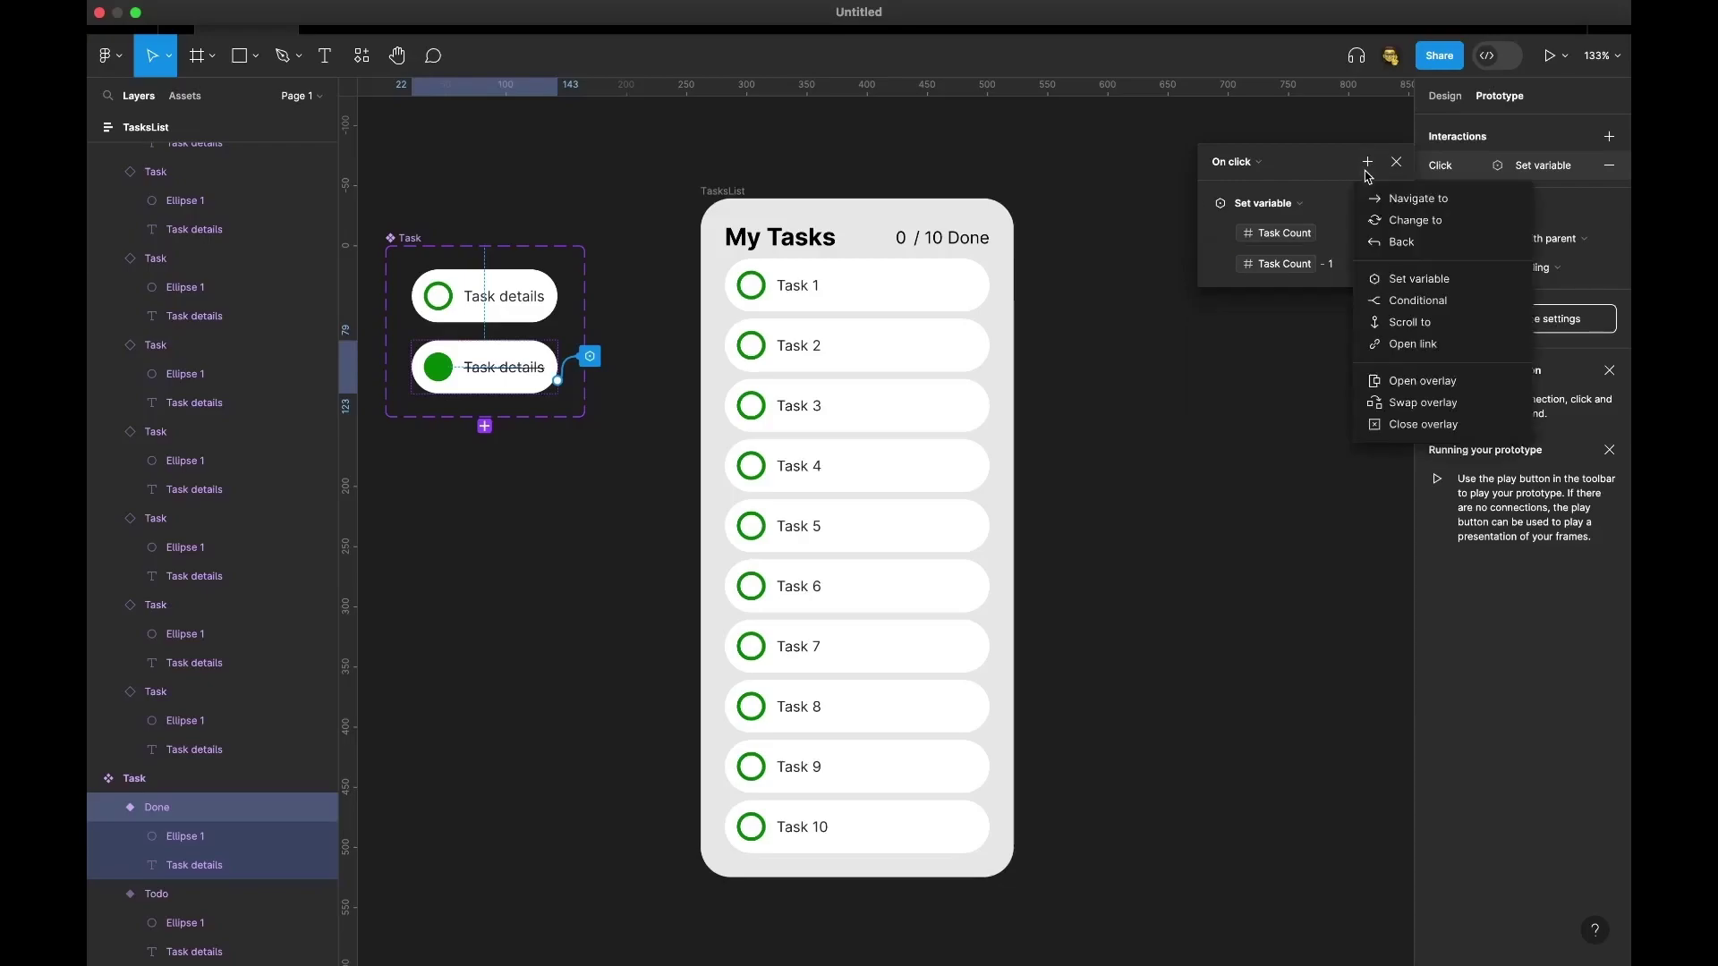
pyautogui.click(1384, 219)
pyautogui.click(1347, 324)
pyautogui.click(1345, 347)
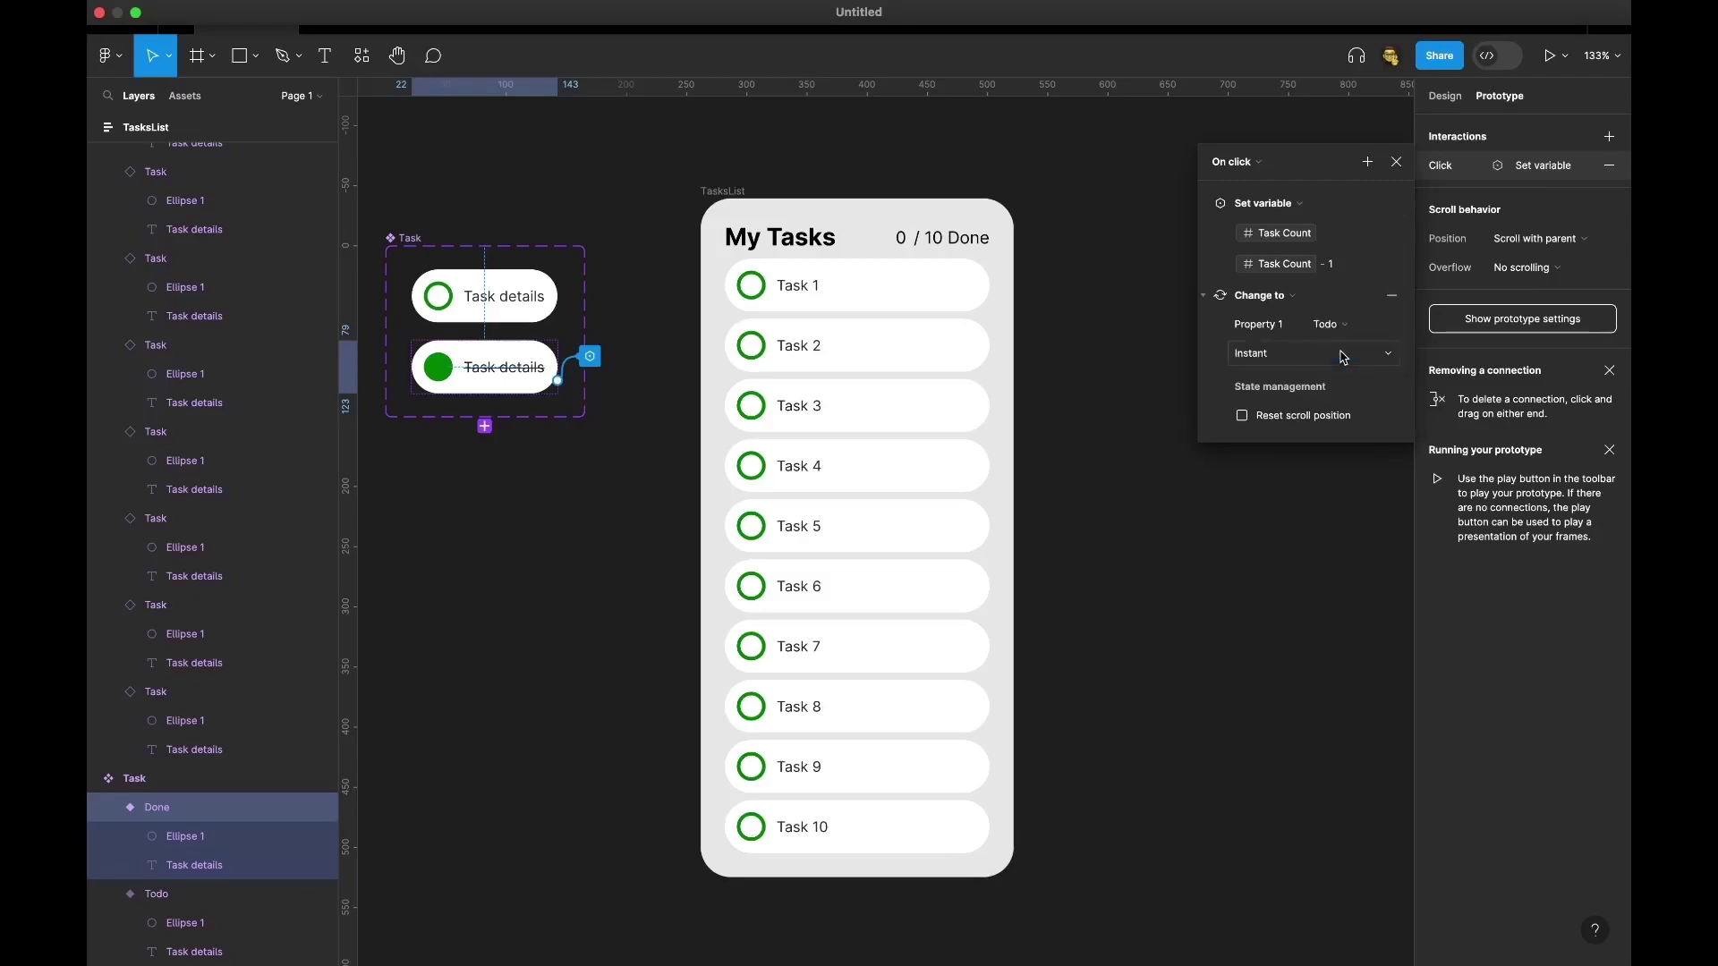
# - Set the animation of the Done variant's Change to action to Smart animate
pyautogui.click(1313, 364)
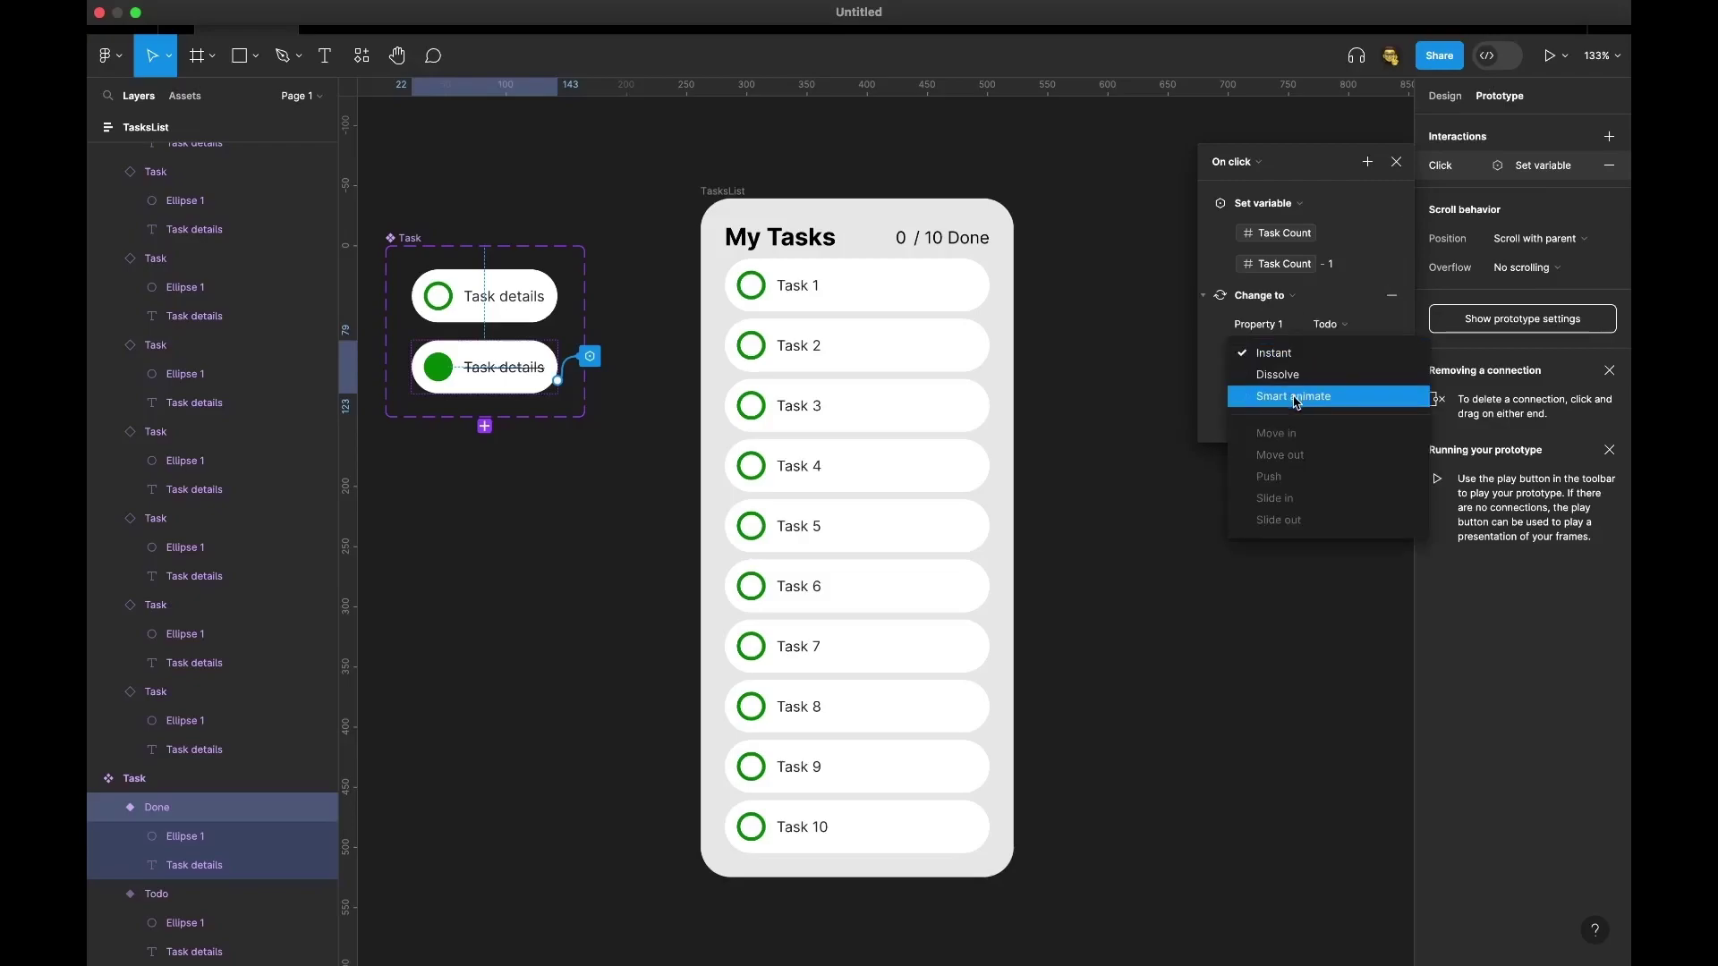
pyautogui.click(1297, 398)
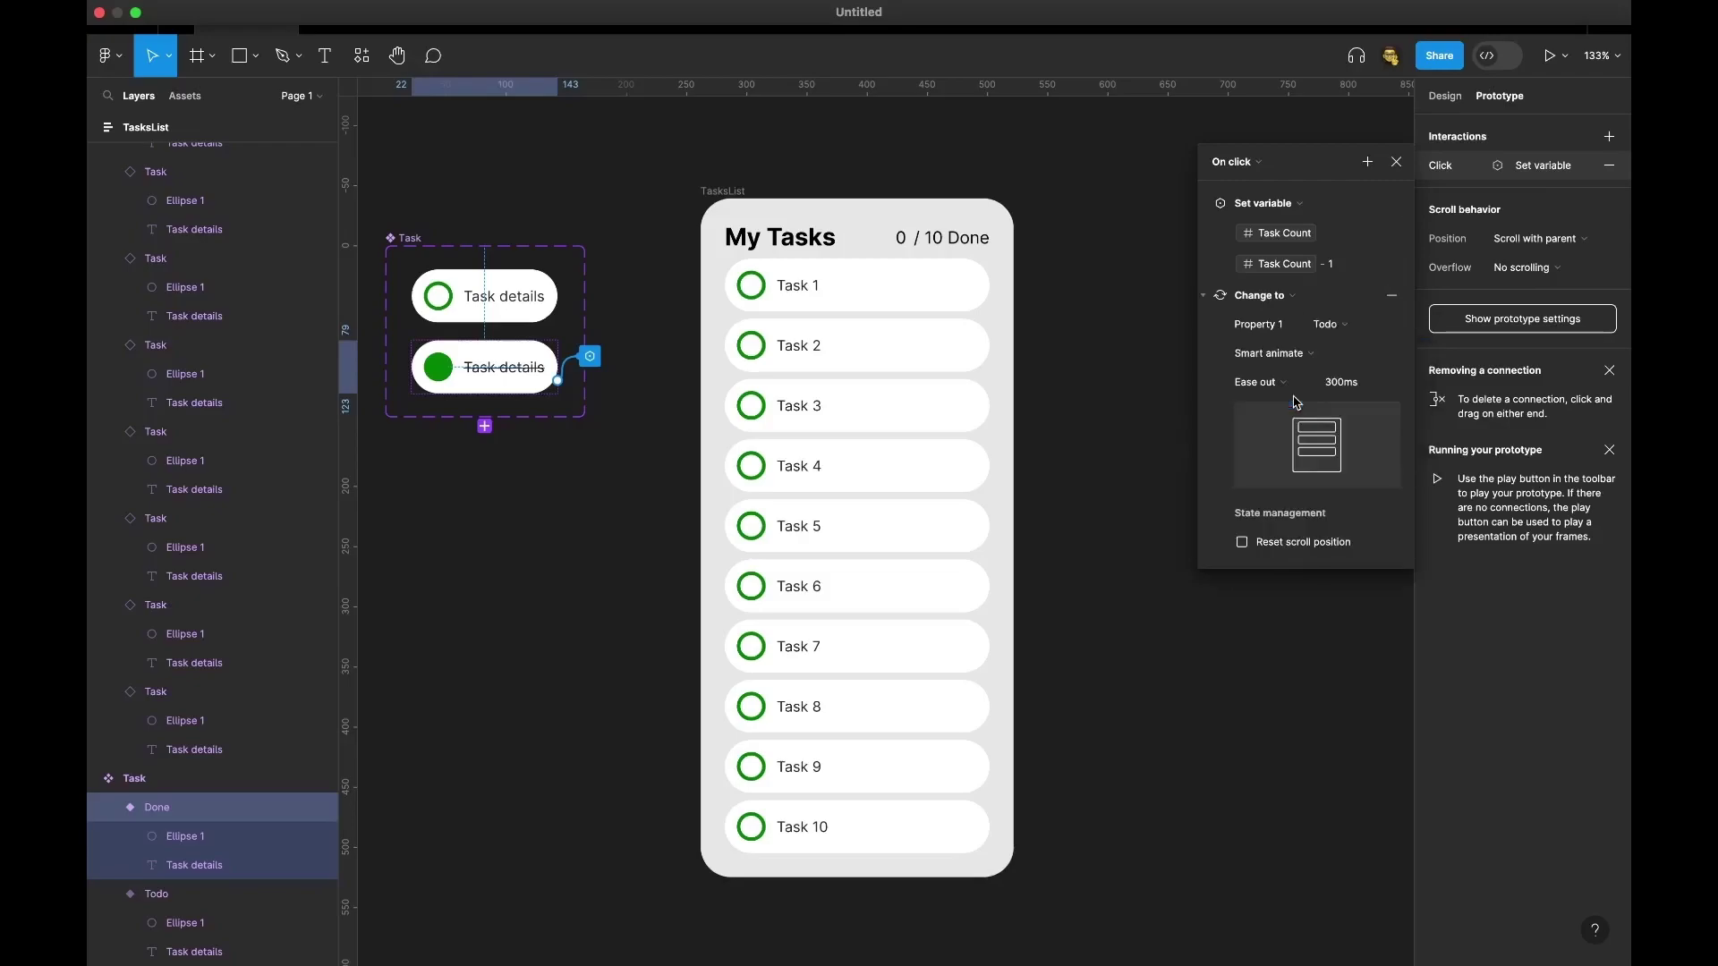
pyautogui.click(1112, 425)
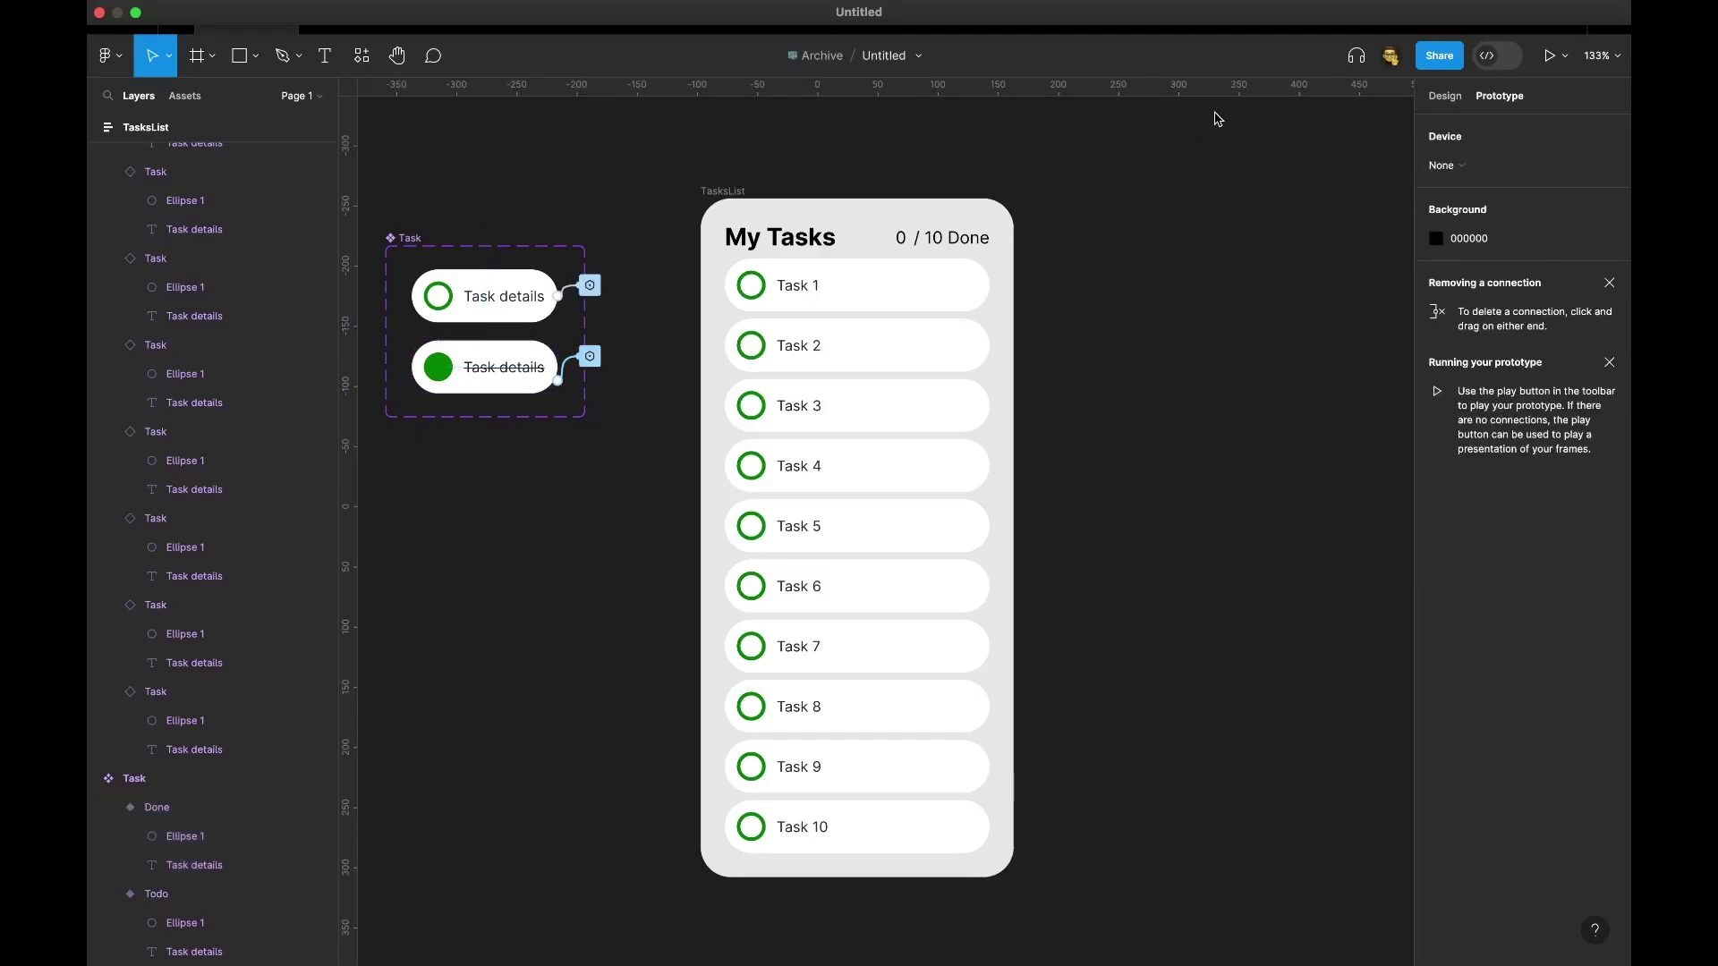
# - Preview the TasksList frame's prototype and mark Tasks 1 to 5 as done to test the counter
pyautogui.click(738, 193)
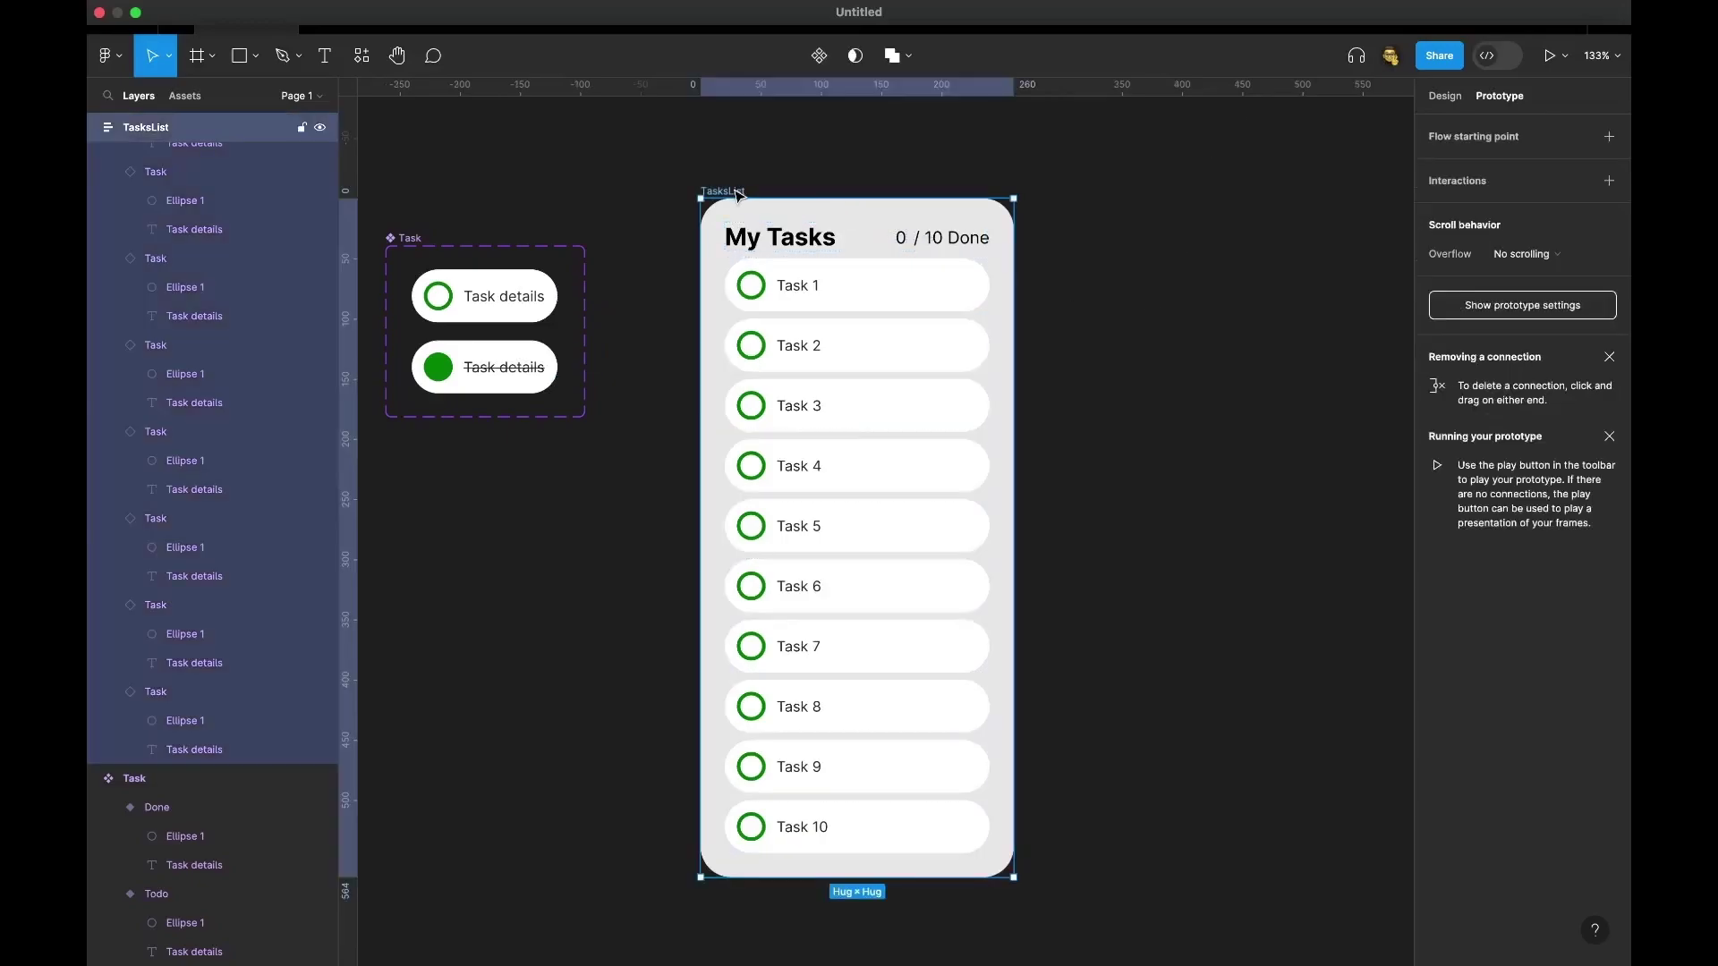
pyautogui.hotkey('shift', 'space')
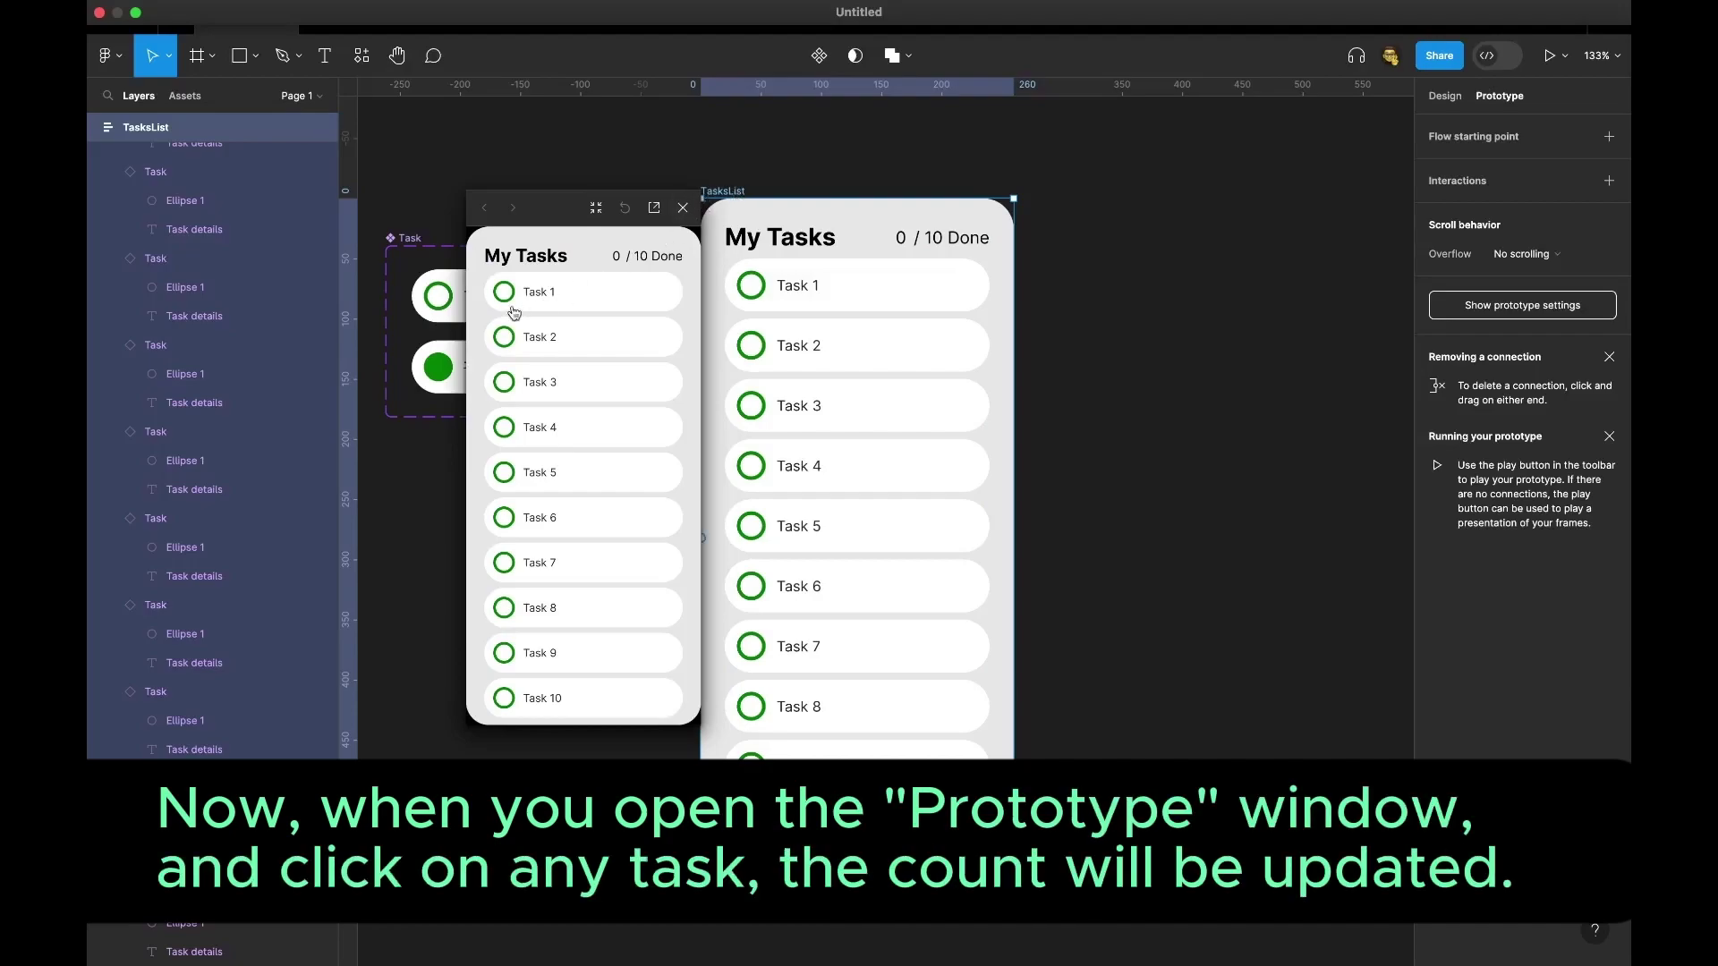
pyautogui.click(506, 299)
pyautogui.click(504, 427)
pyautogui.click(504, 473)
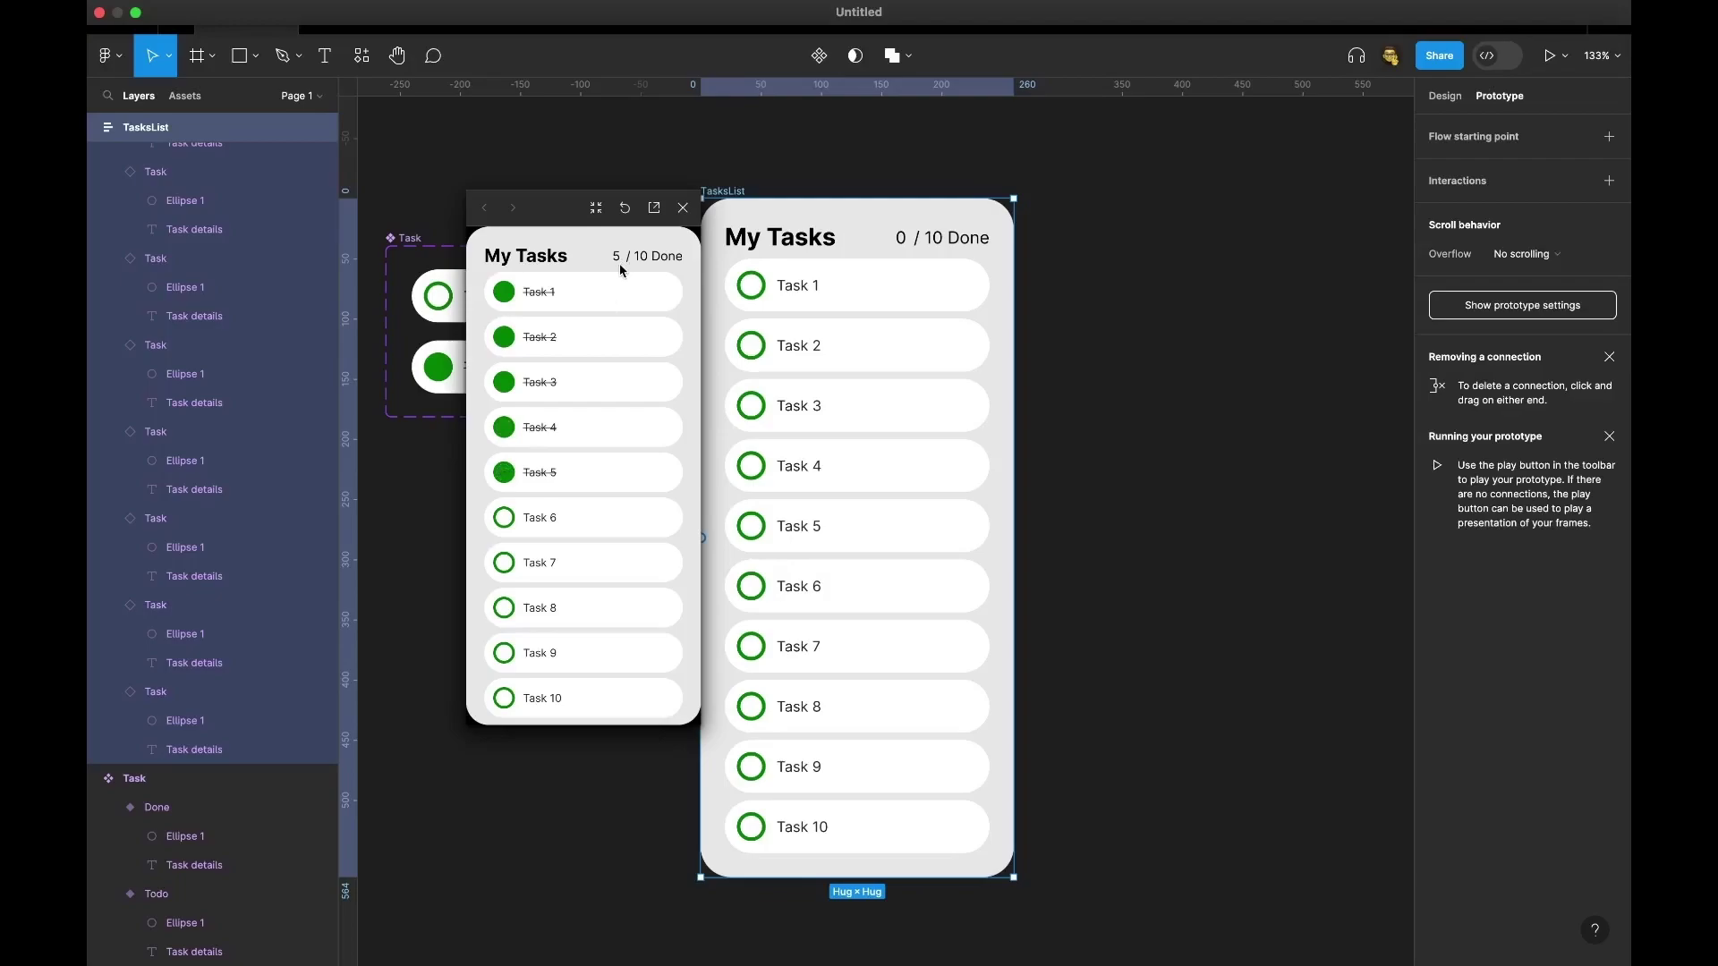
# - Toggle Tasks 2 to 5 back to Todo in the prototype preview to test the counter's decrease
pyautogui.click(512, 390)
pyautogui.click(507, 338)
pyautogui.click(506, 426)
pyautogui.click(512, 475)
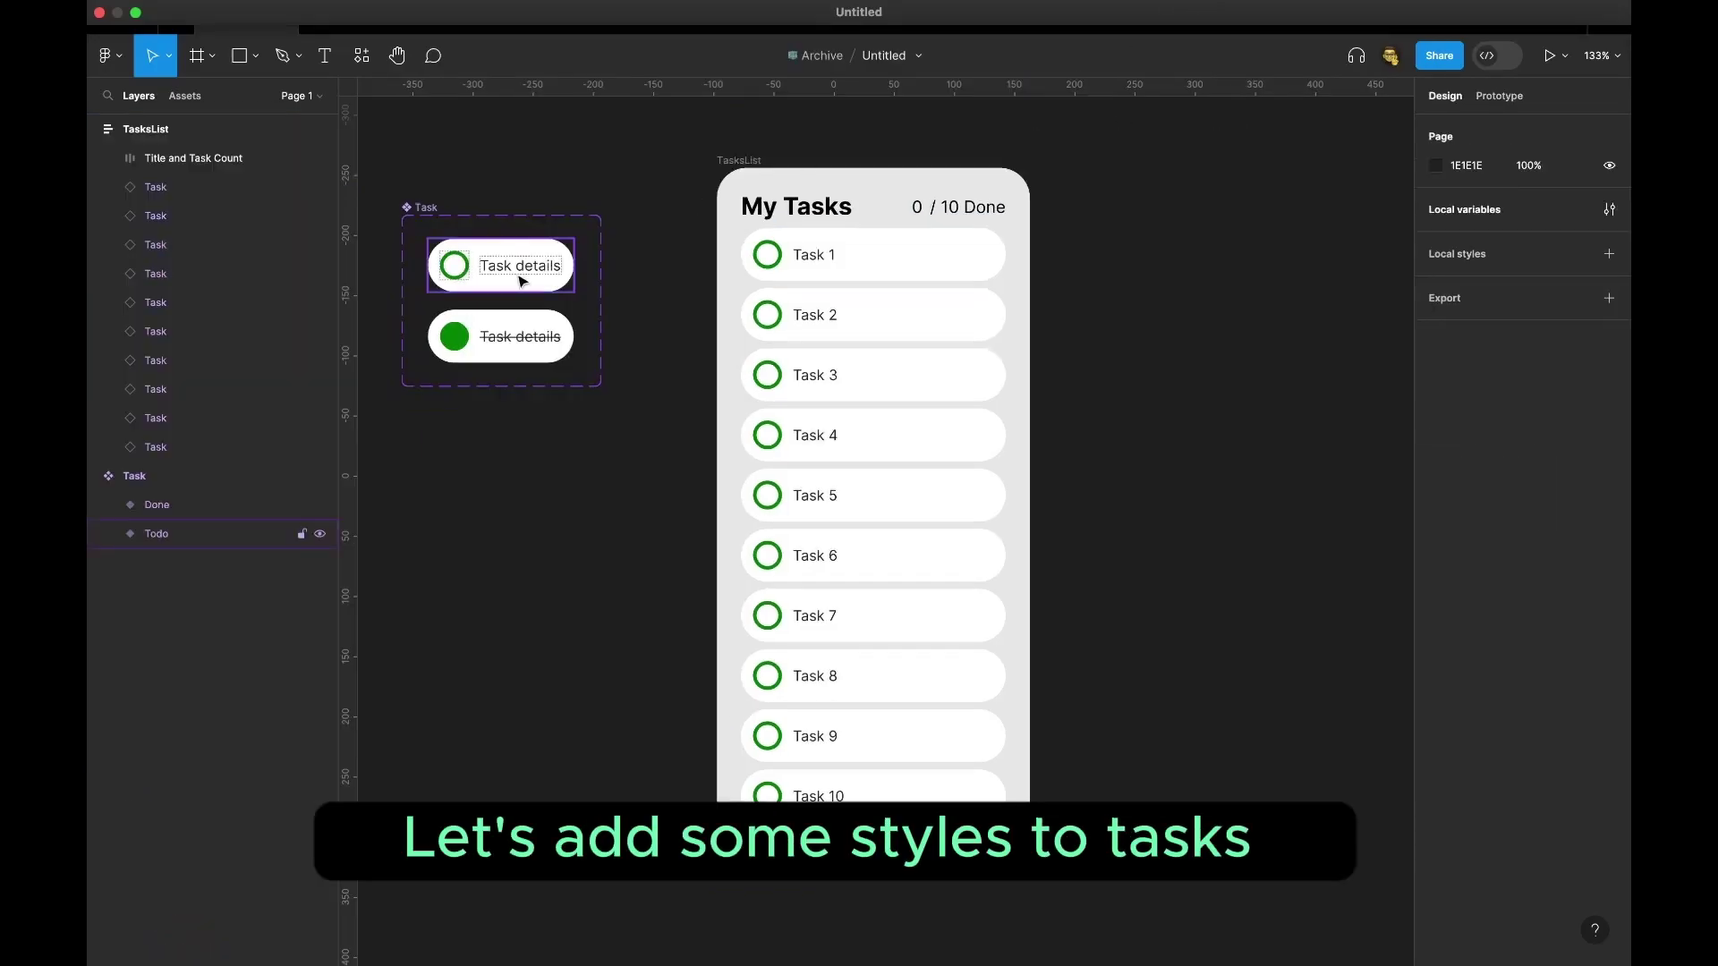
# - Set the fill colour of the Task component's Done variant to E6E6E6
pyautogui.click(503, 357)
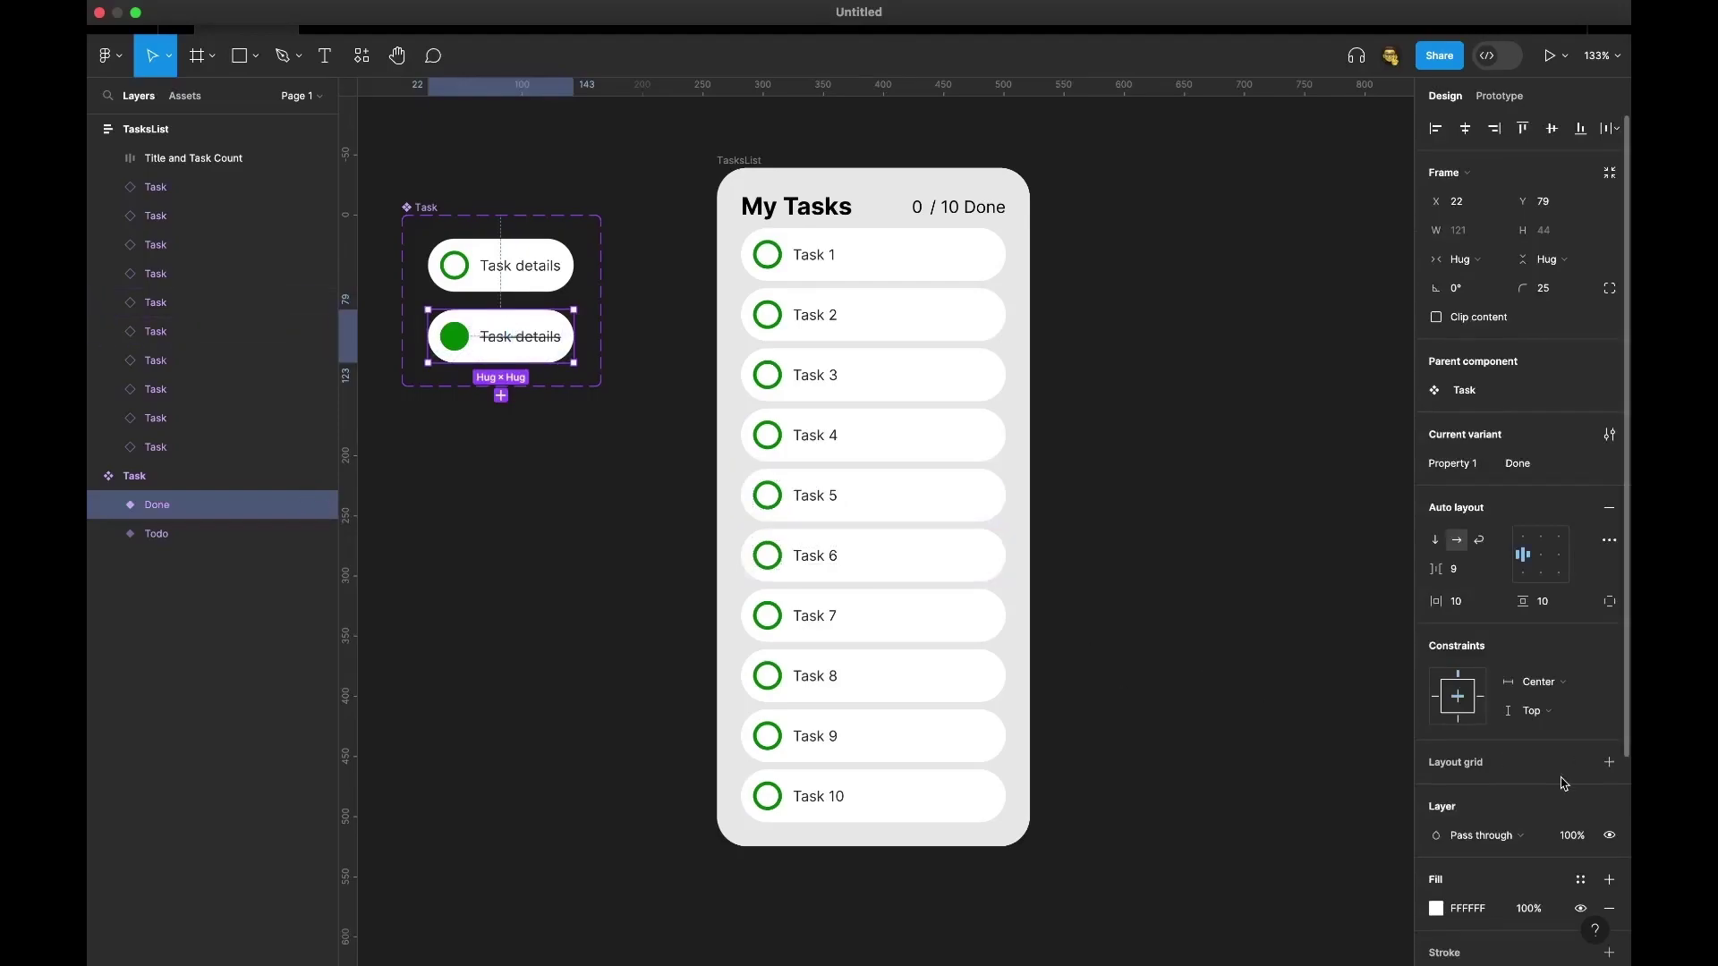
pyautogui.scroll(-5, 1485, 703)
pyautogui.click(1468, 691)
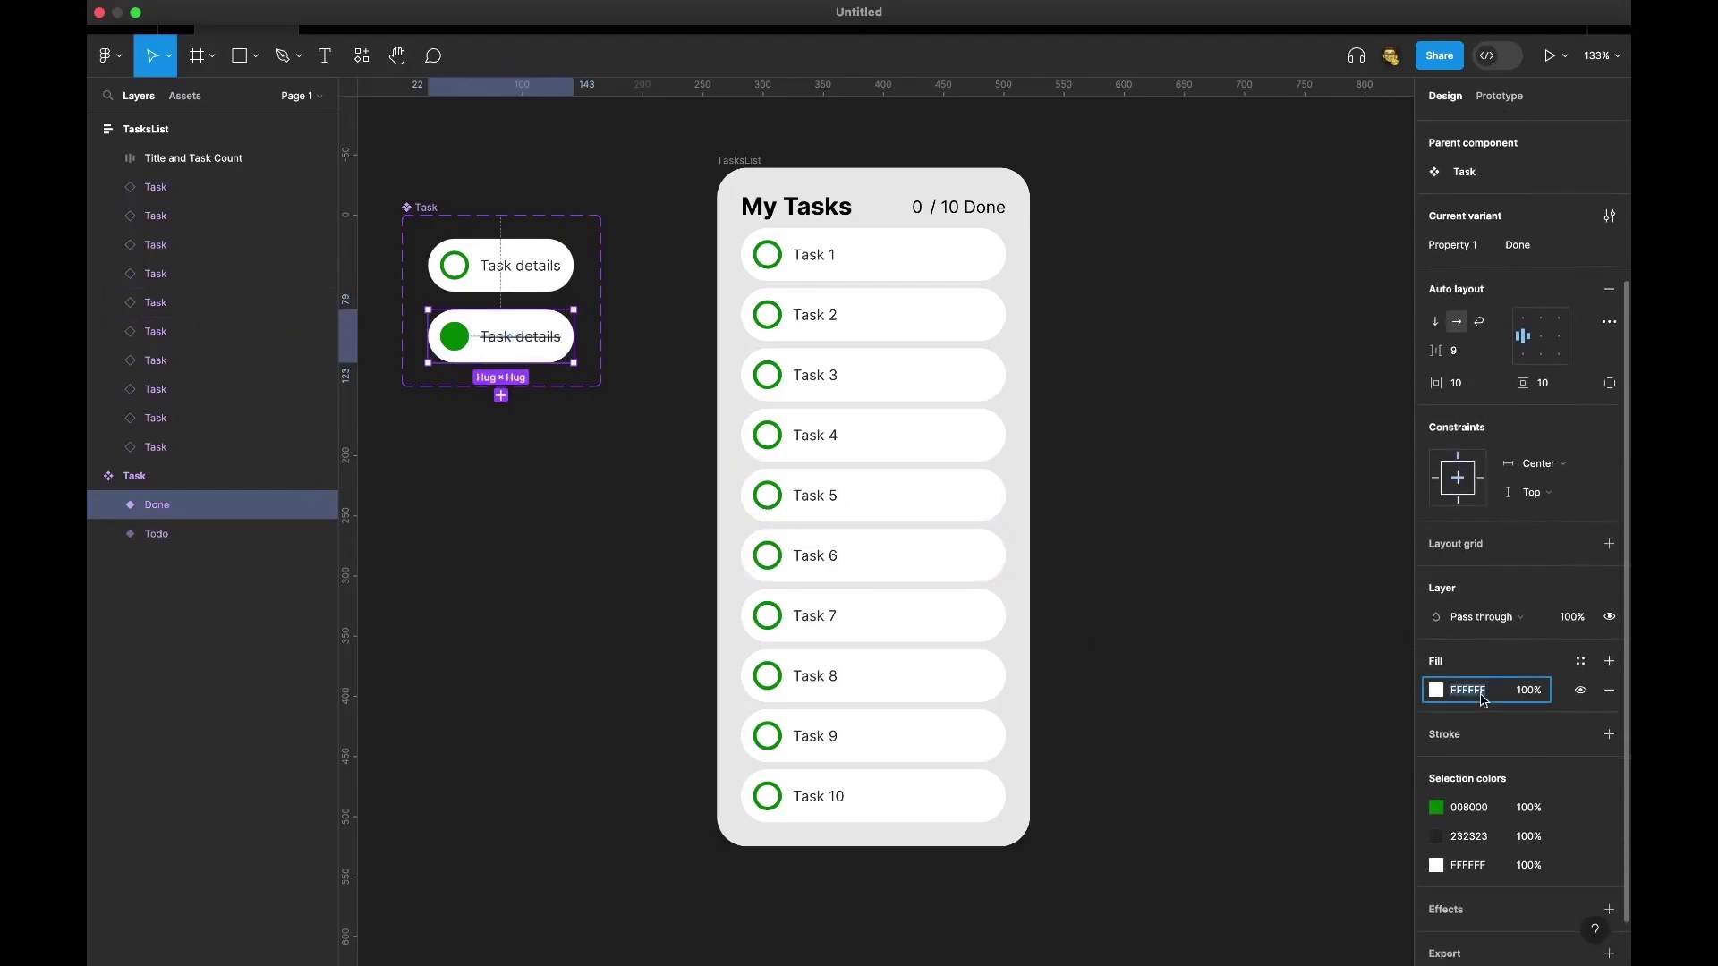
pyautogui.write('e6e6e6')
pyautogui.press('Return')
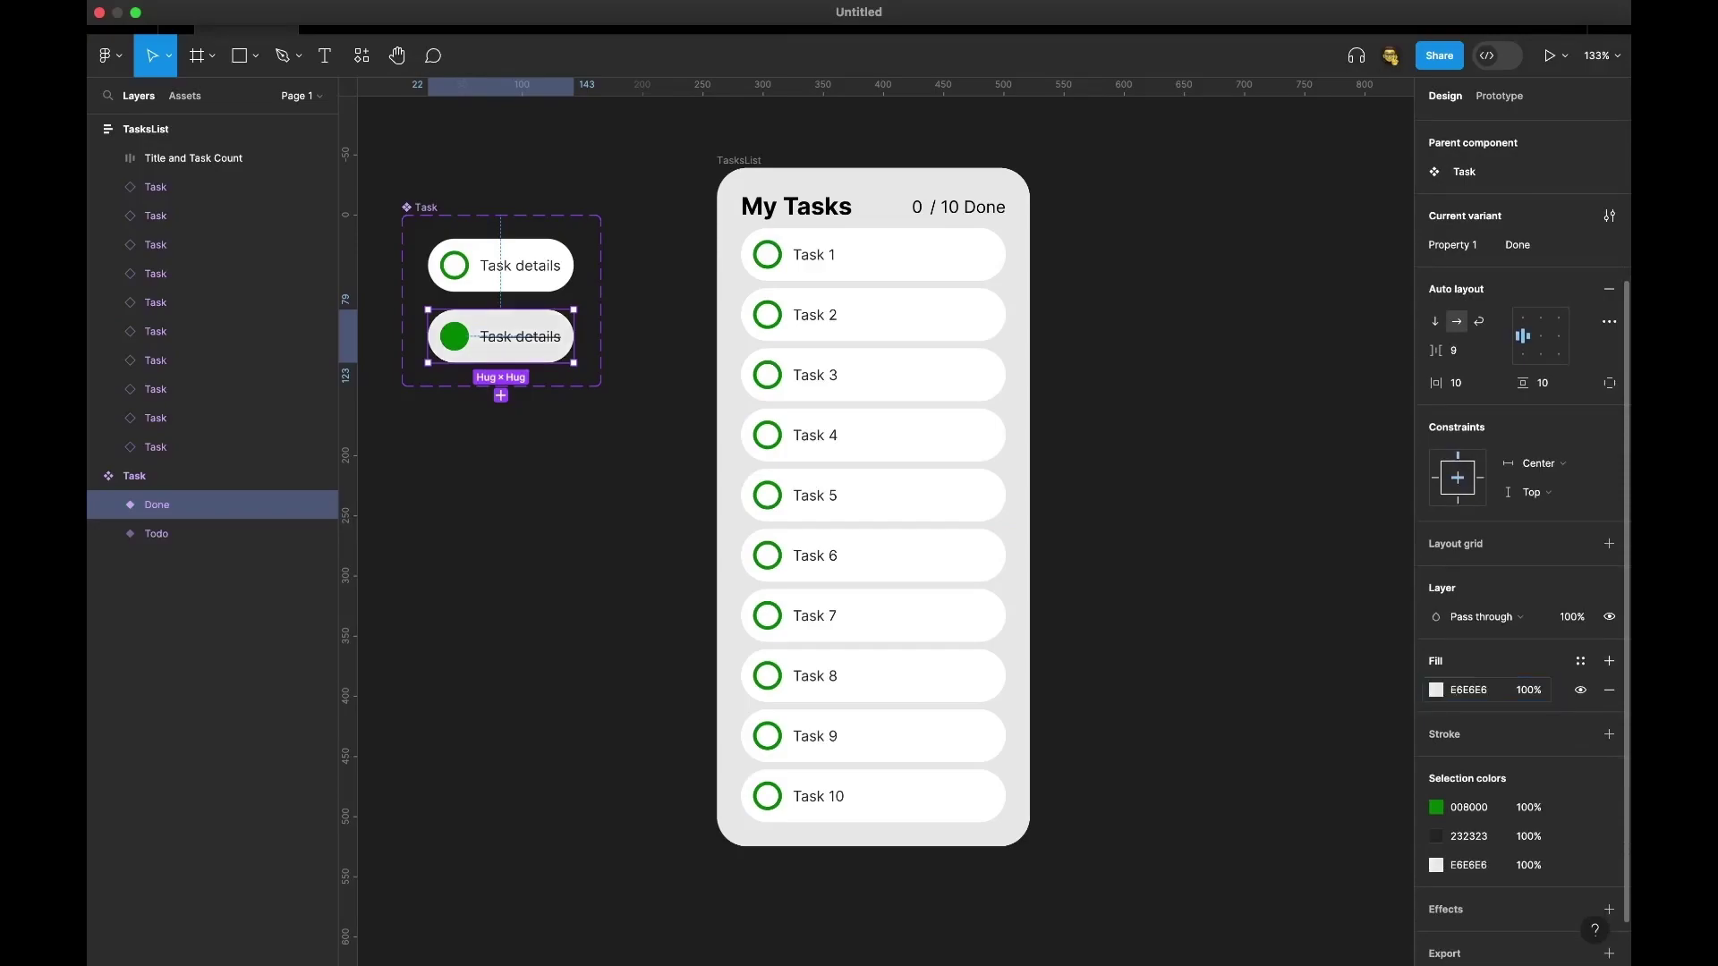
# - Add a white stroke to the Done variant
pyautogui.click(1609, 734)
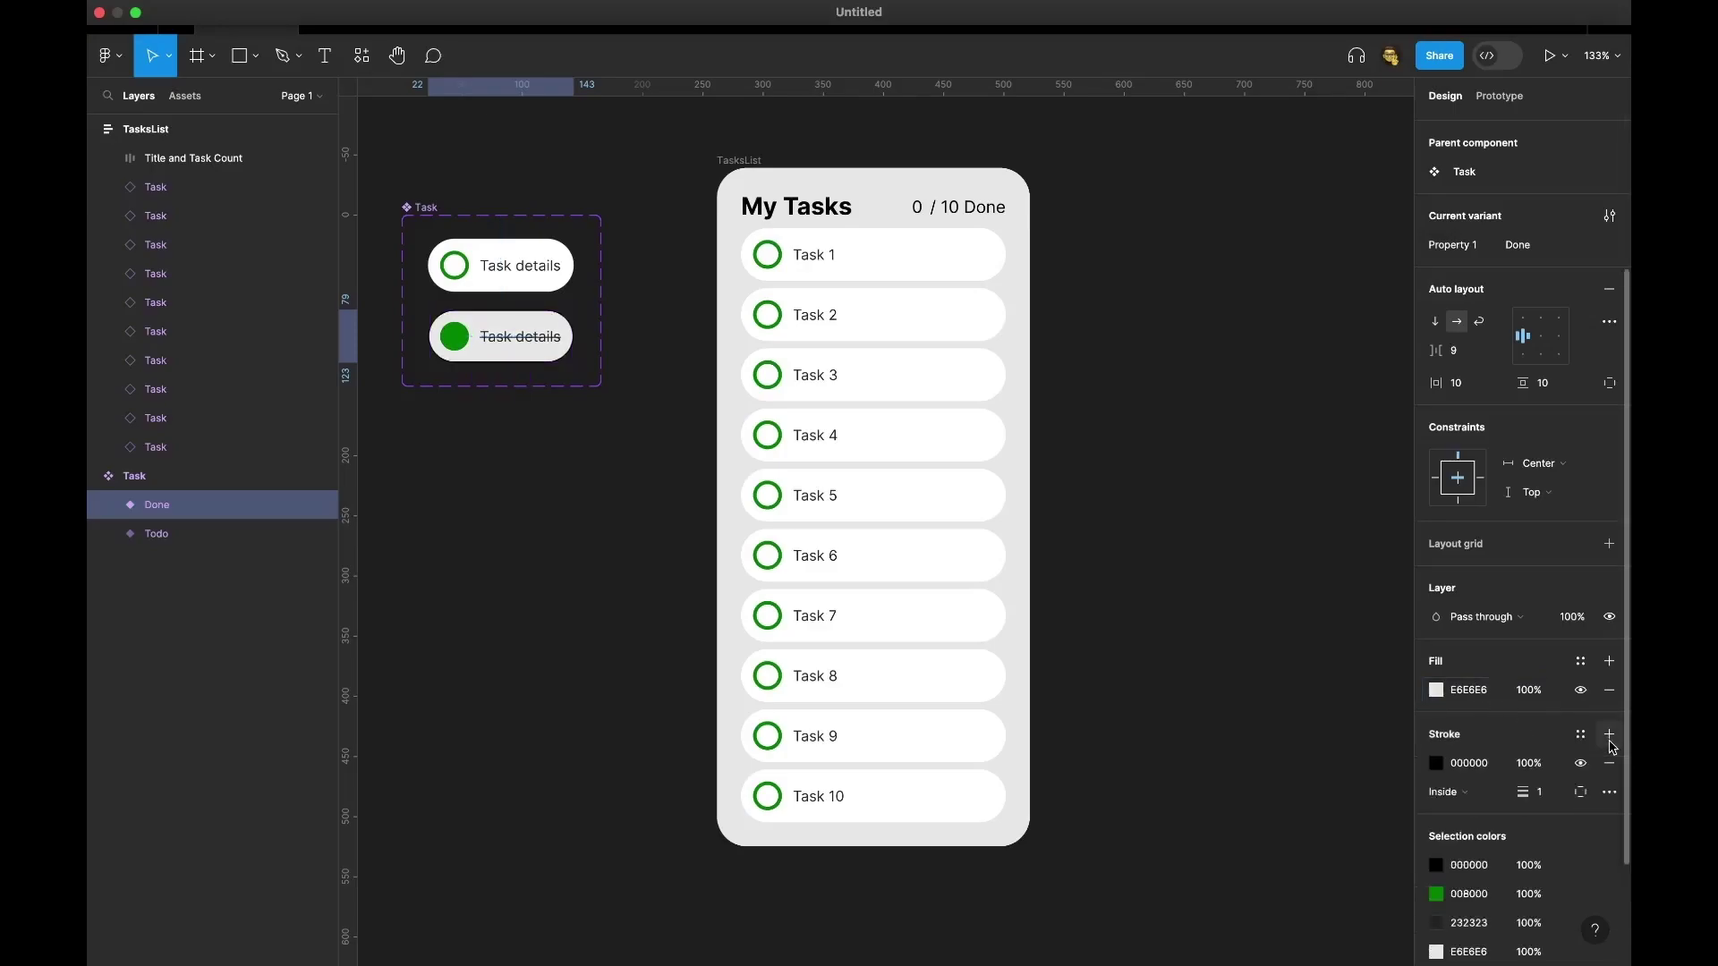
pyautogui.click(1474, 768)
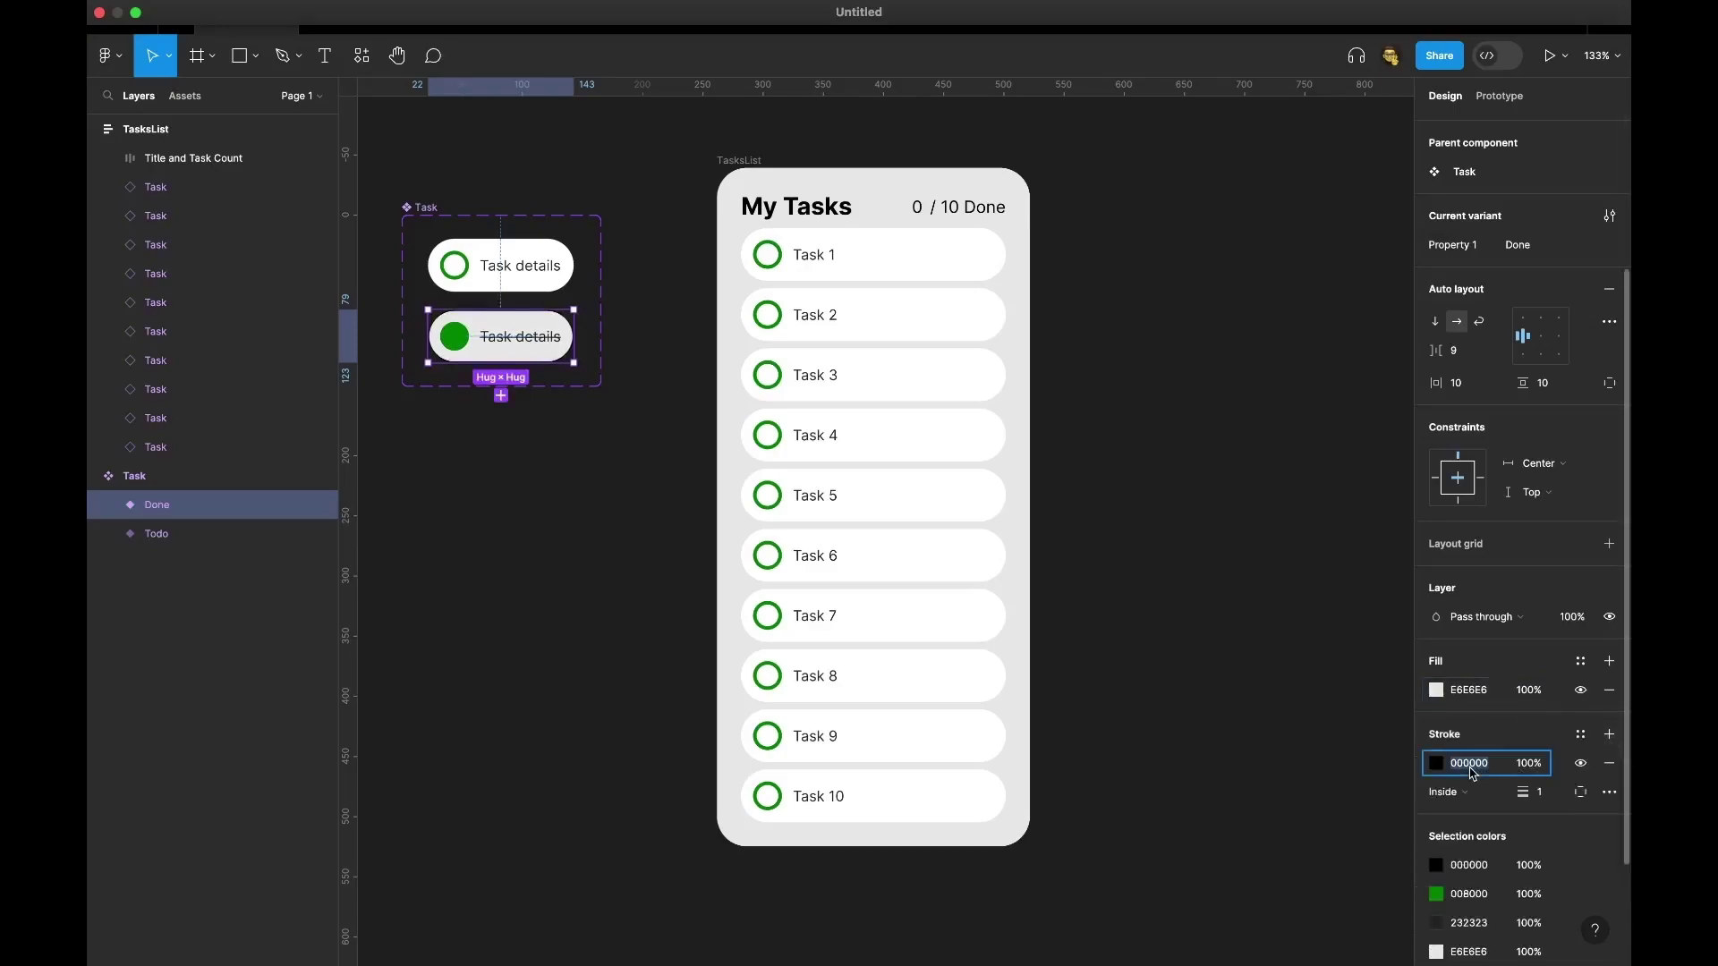
pyautogui.write('white')
pyautogui.press('Return')
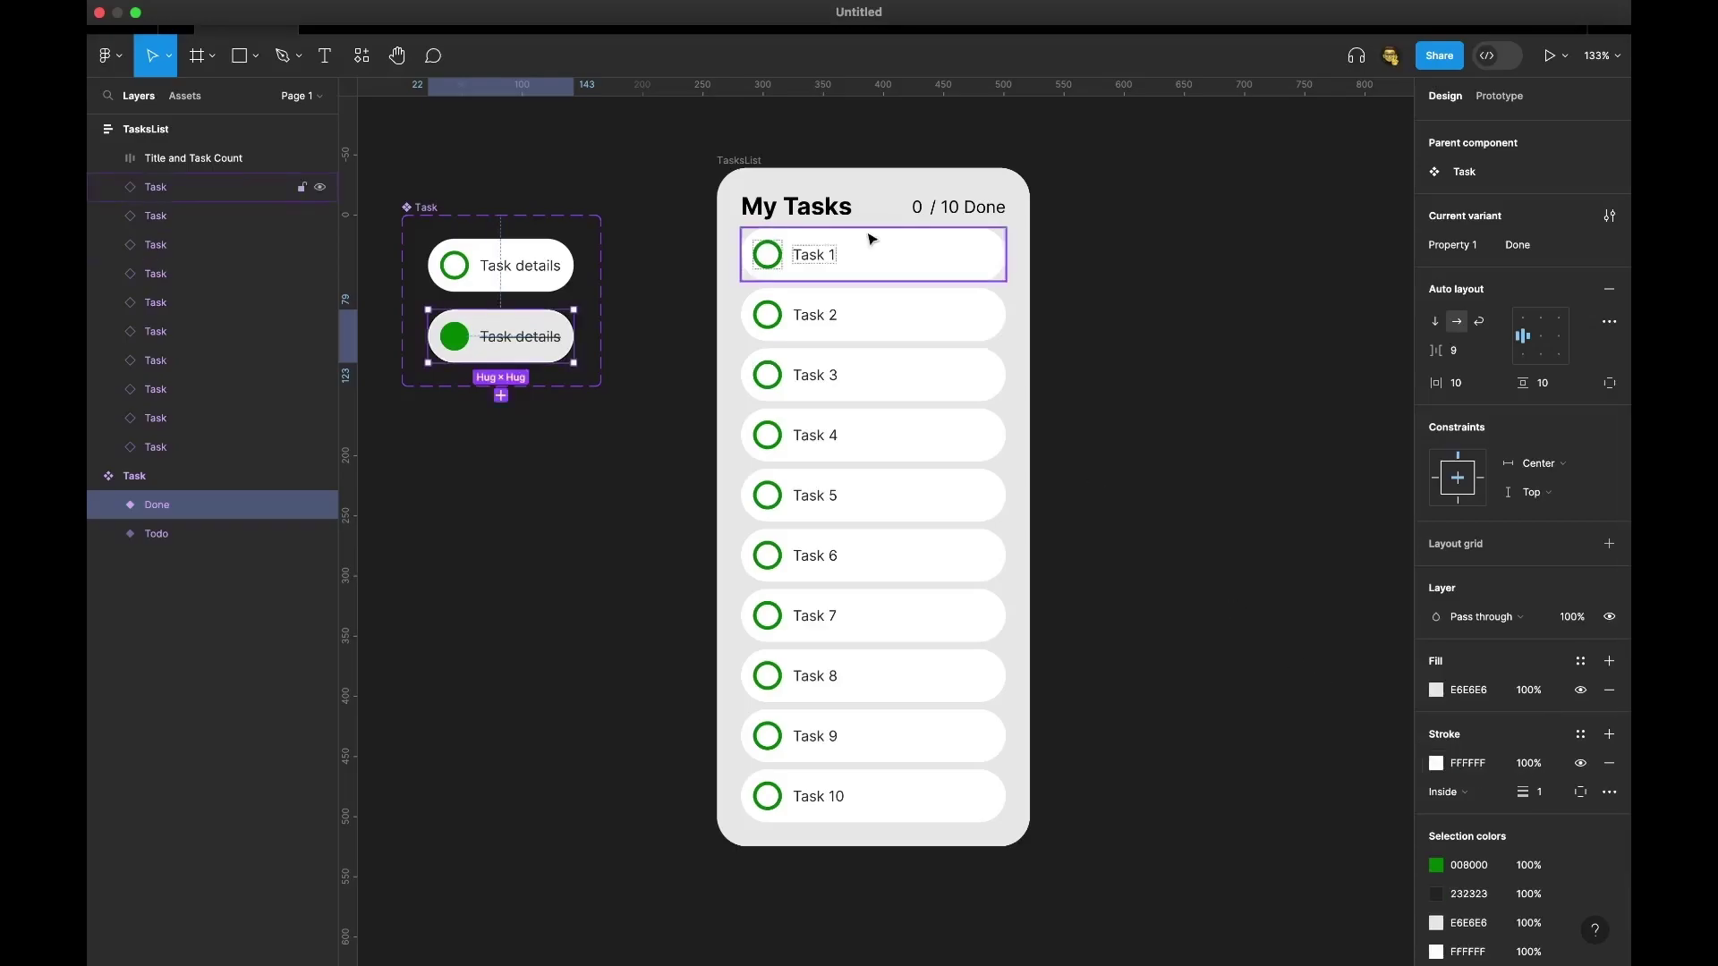
# - Preview the restyled TasksList prototype and mark Tasks 1 to 7 as done
pyautogui.click(762, 170)
pyautogui.hotkey('shift', 'space')
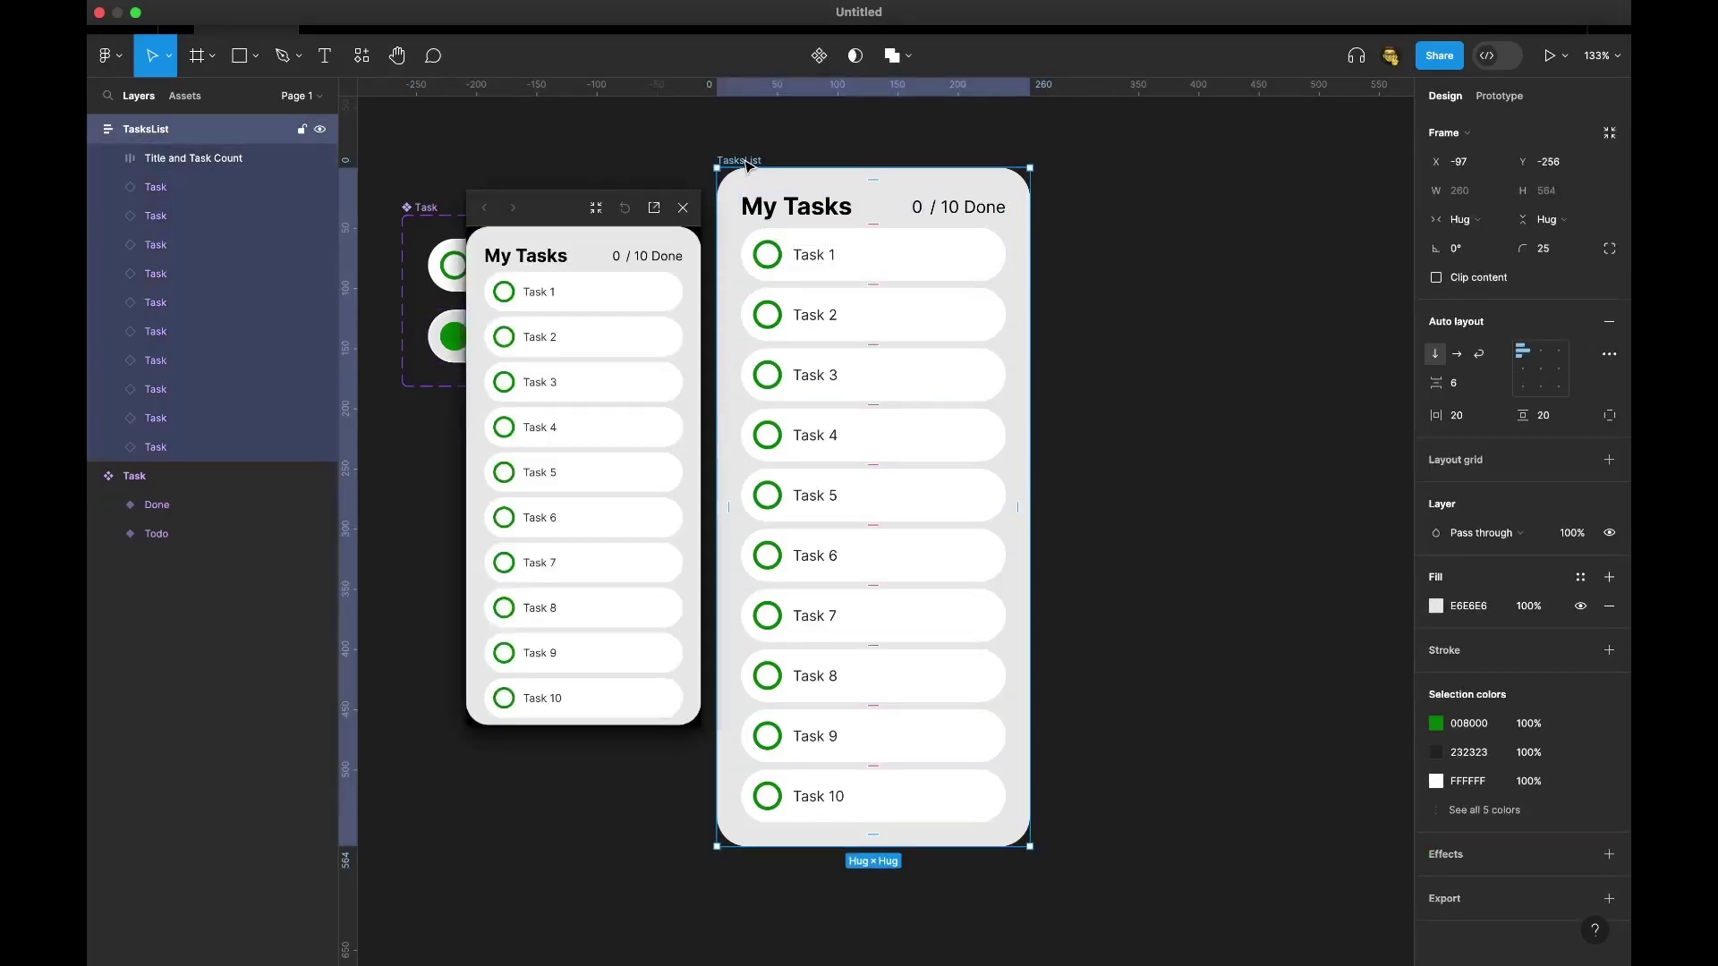
pyautogui.click(508, 299)
pyautogui.click(507, 338)
pyautogui.click(512, 383)
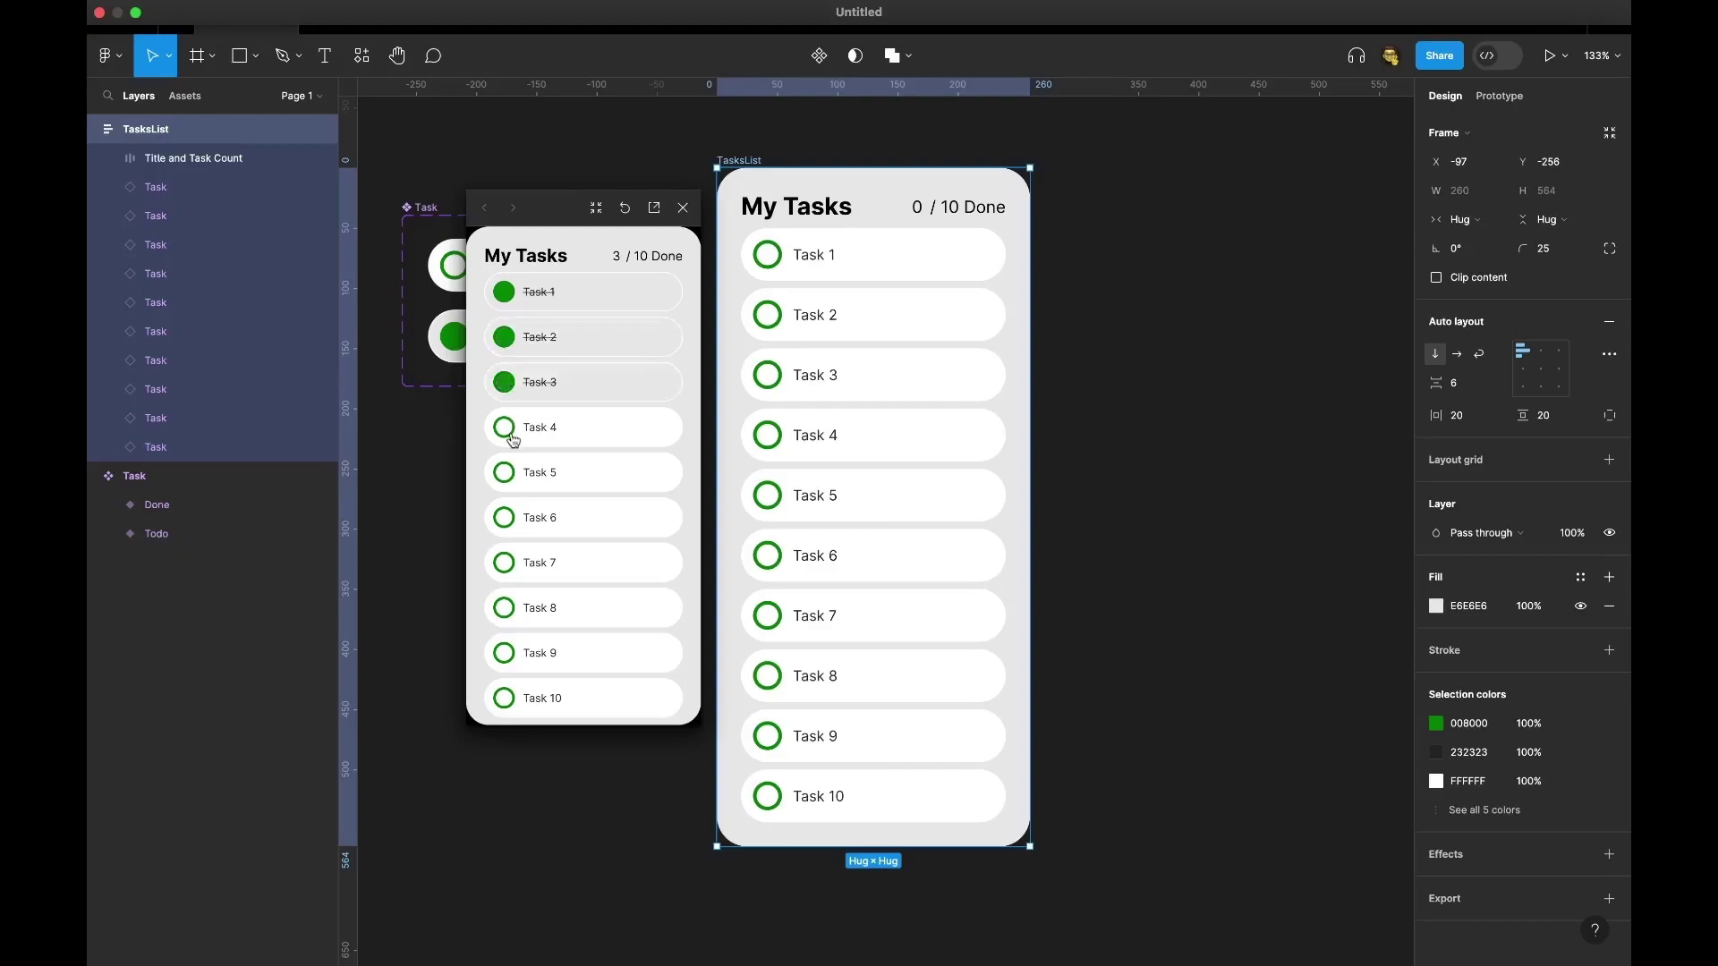
pyautogui.click(512, 430)
pyautogui.click(515, 488)
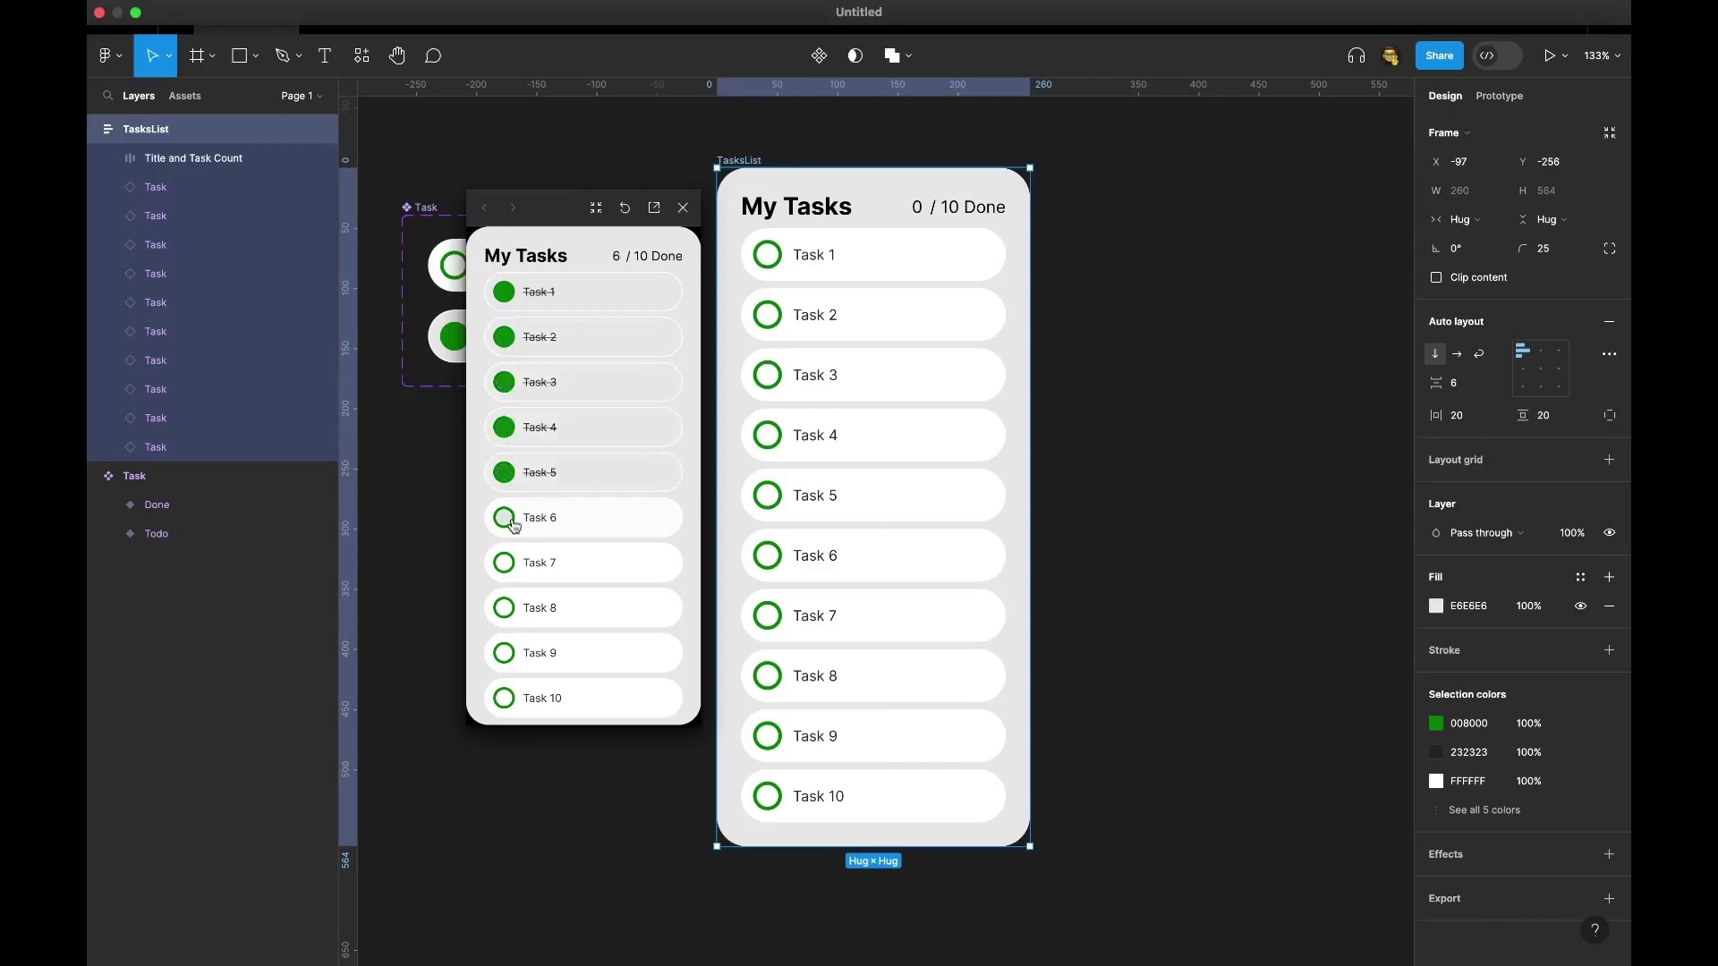
pyautogui.click(507, 519)
pyautogui.click(516, 566)
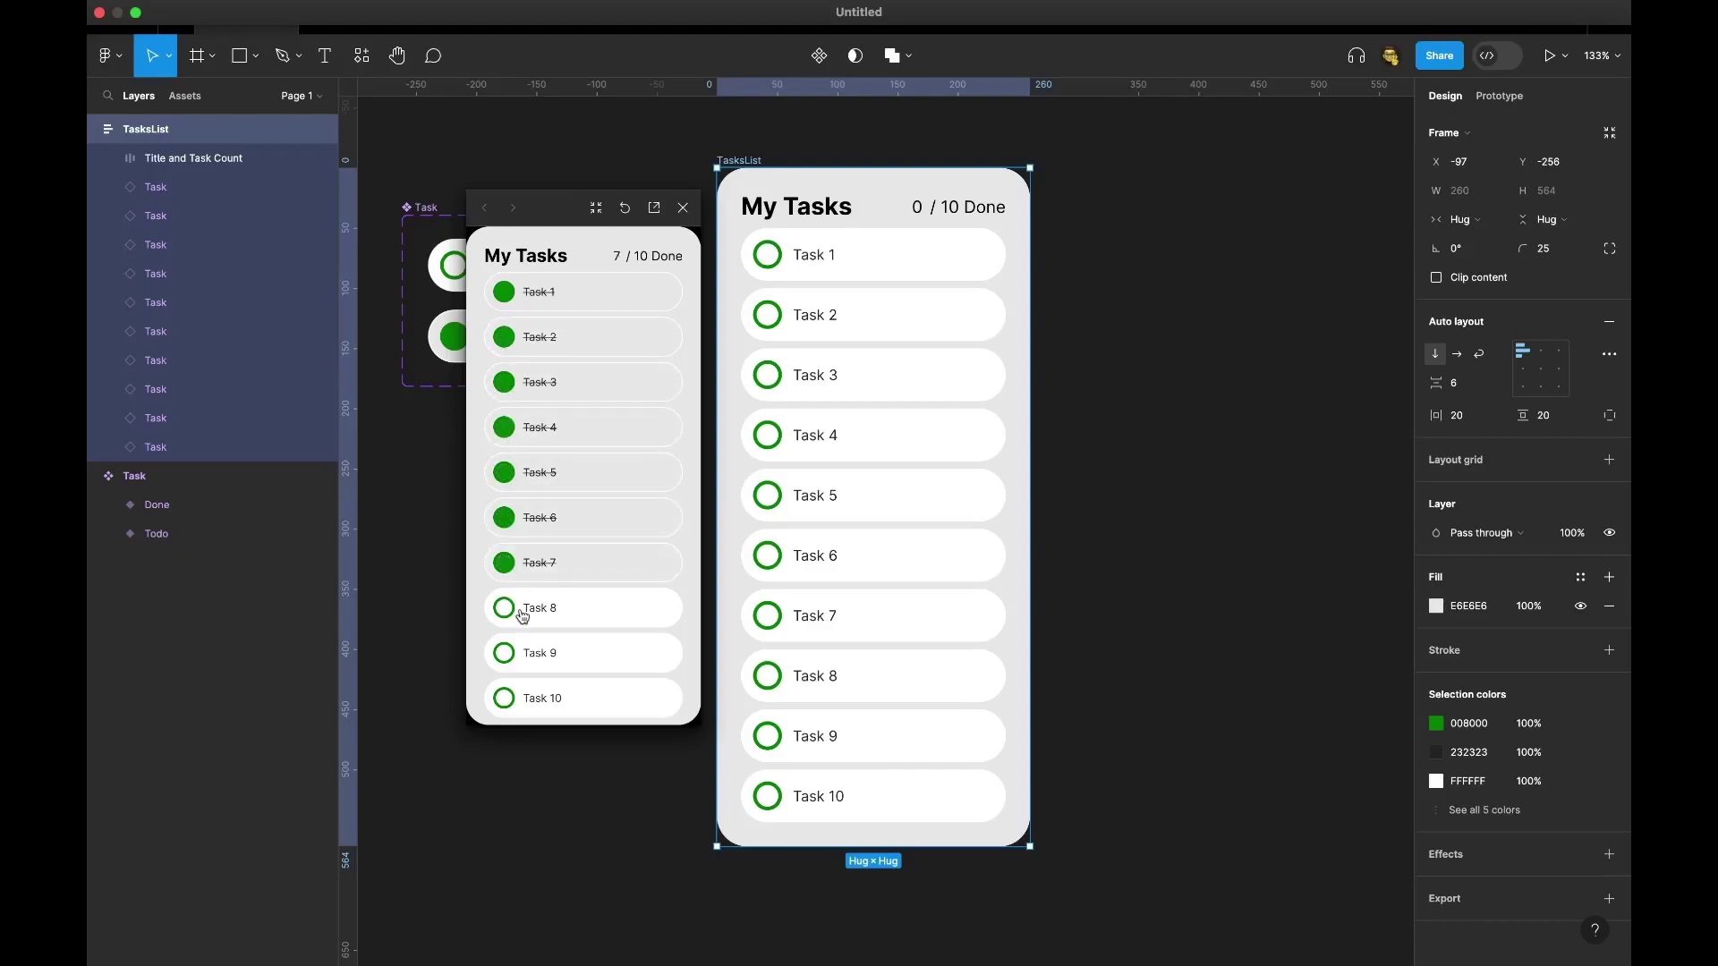
# - Return Tasks 7 to 1 to the Todo state one after another in the prototype preview
pyautogui.click(524, 572)
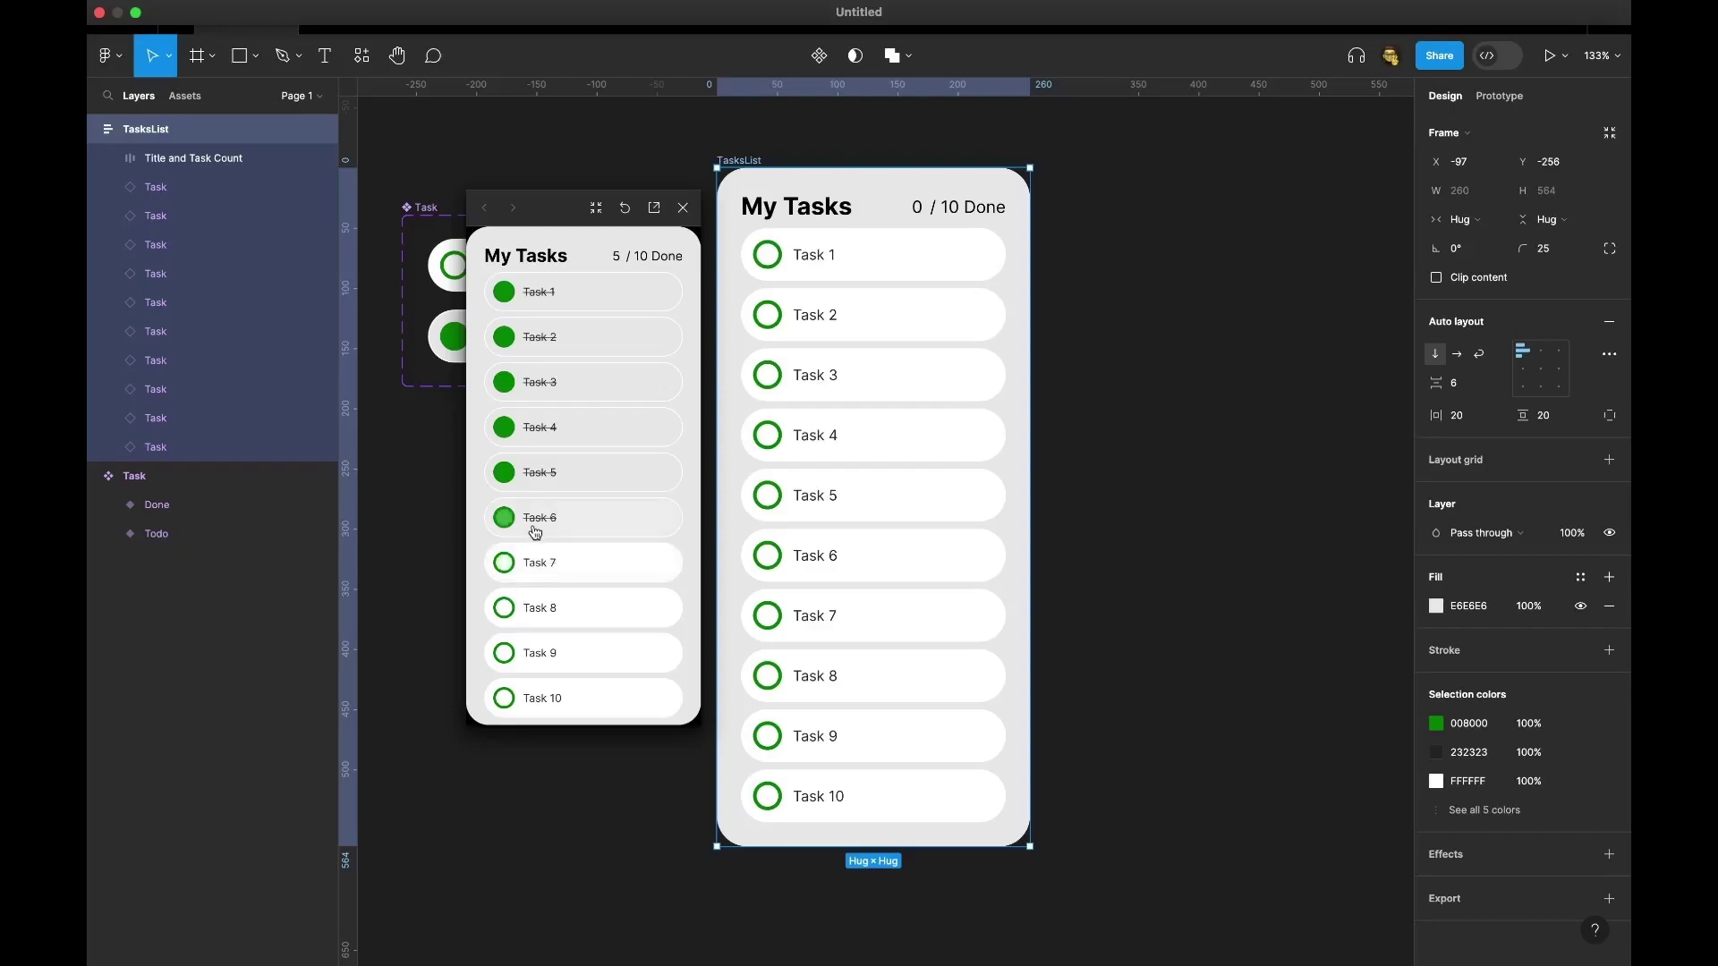
pyautogui.click(534, 529)
pyautogui.click(541, 483)
pyautogui.click(543, 430)
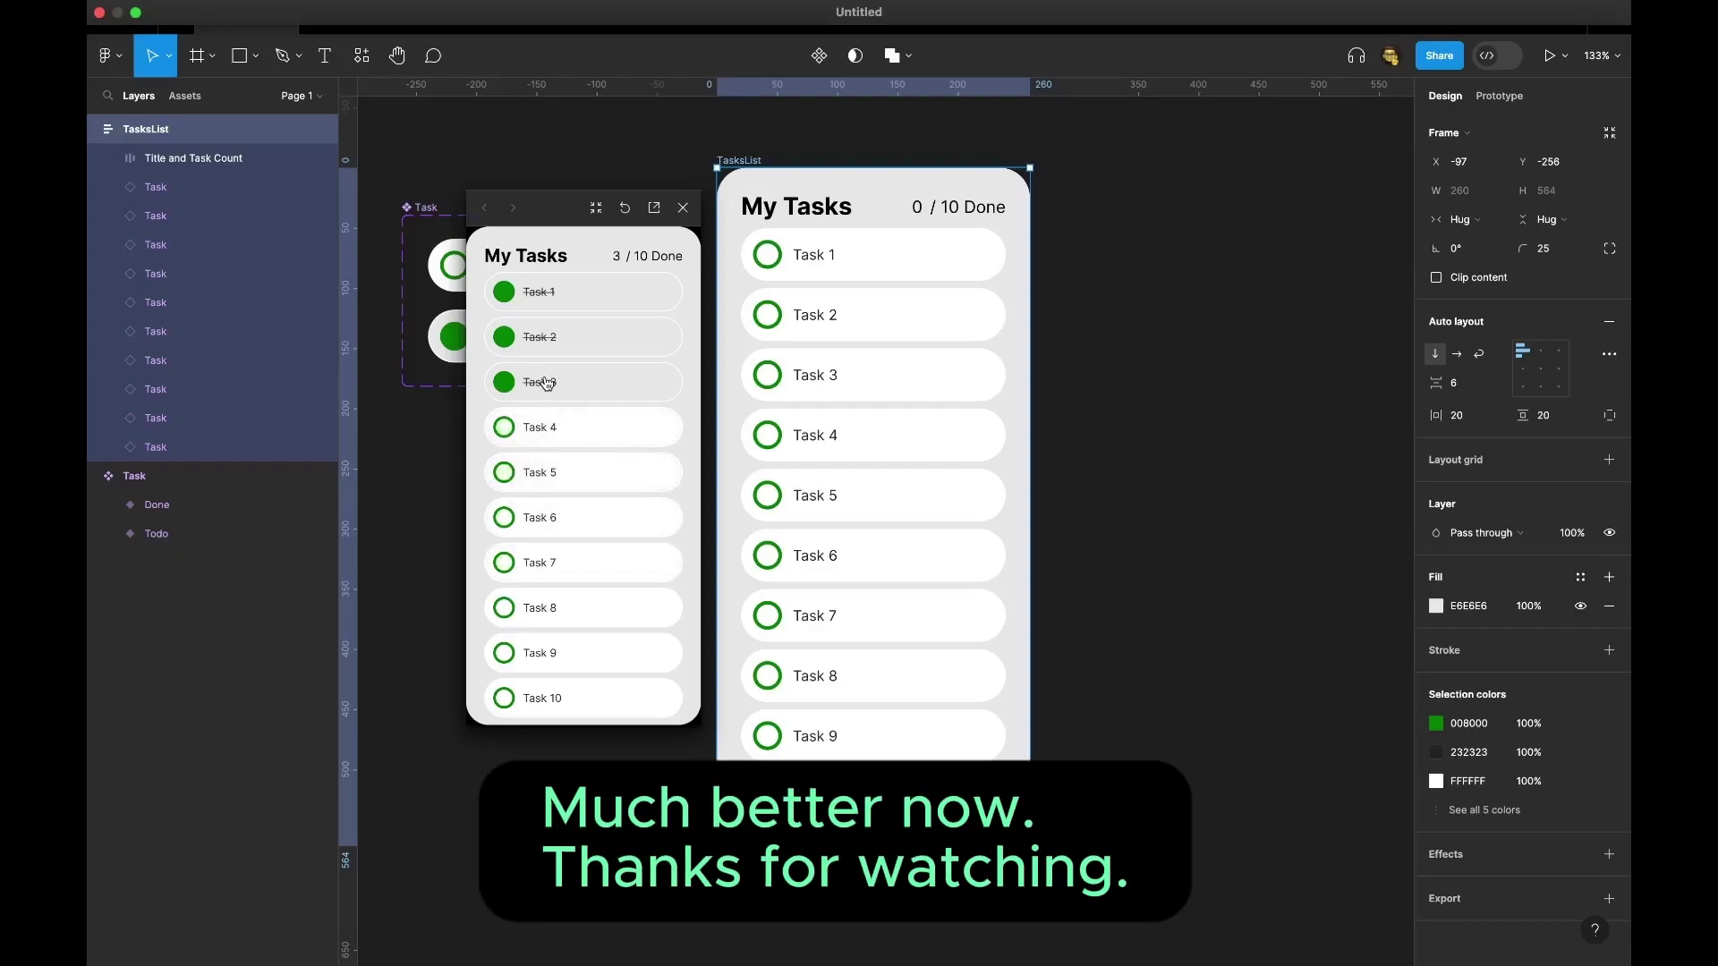
pyautogui.click(546, 387)
pyautogui.click(543, 346)
pyautogui.click(545, 304)
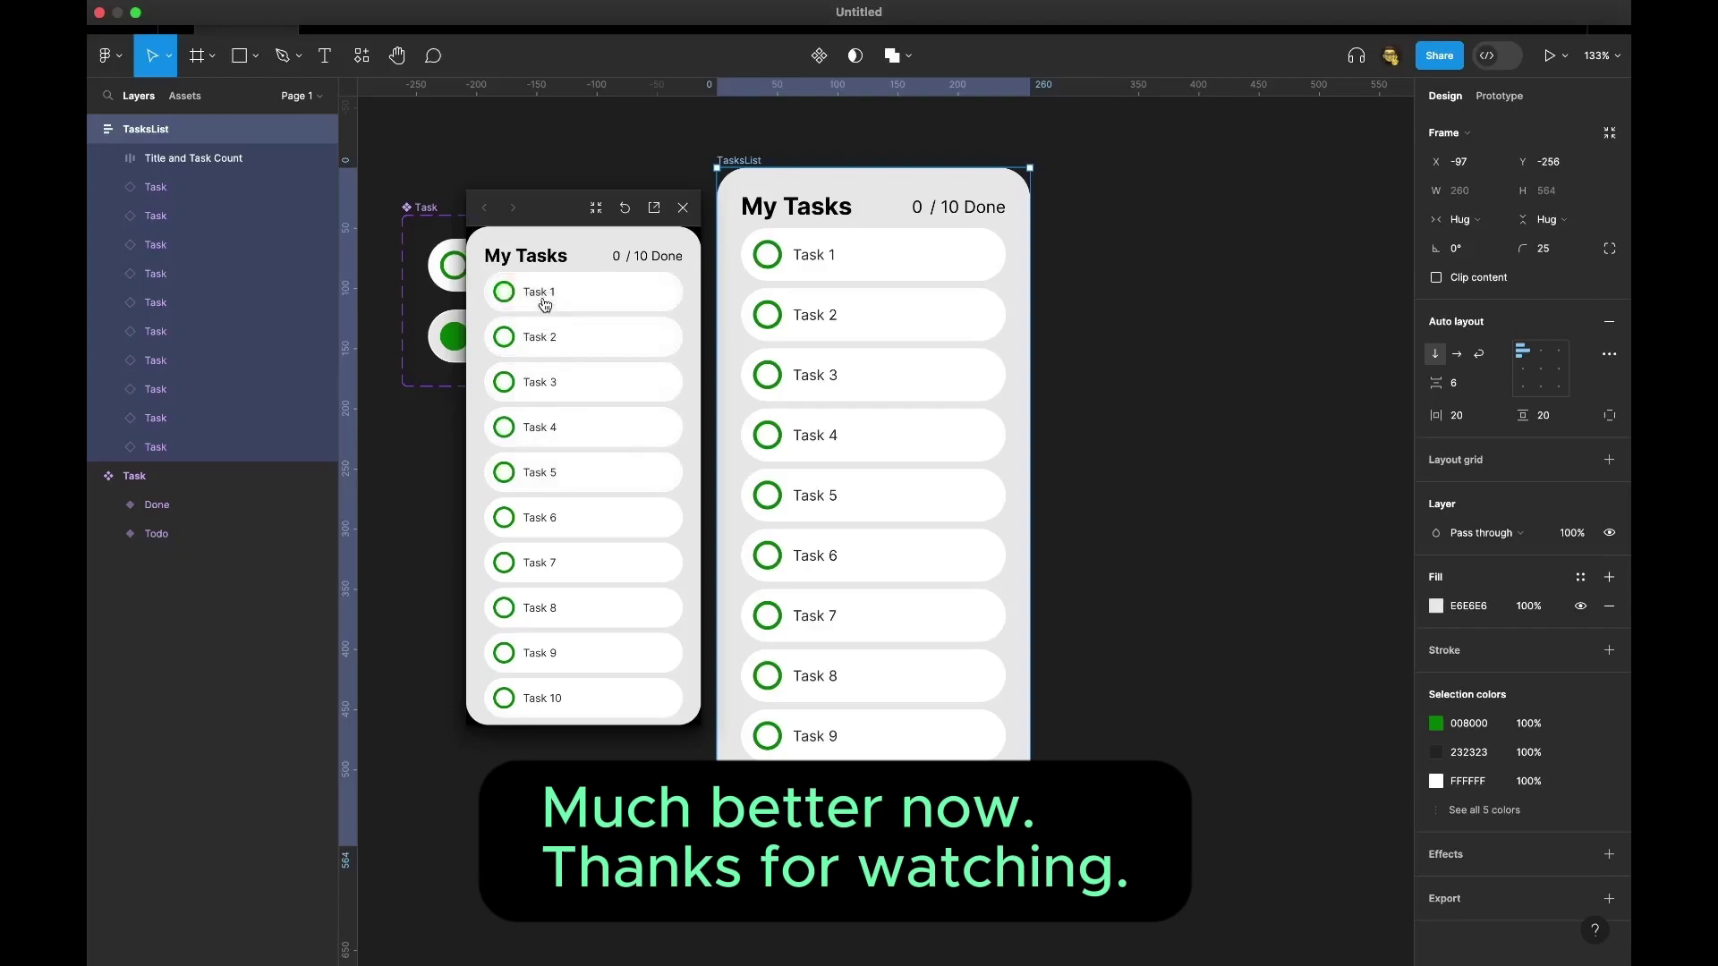